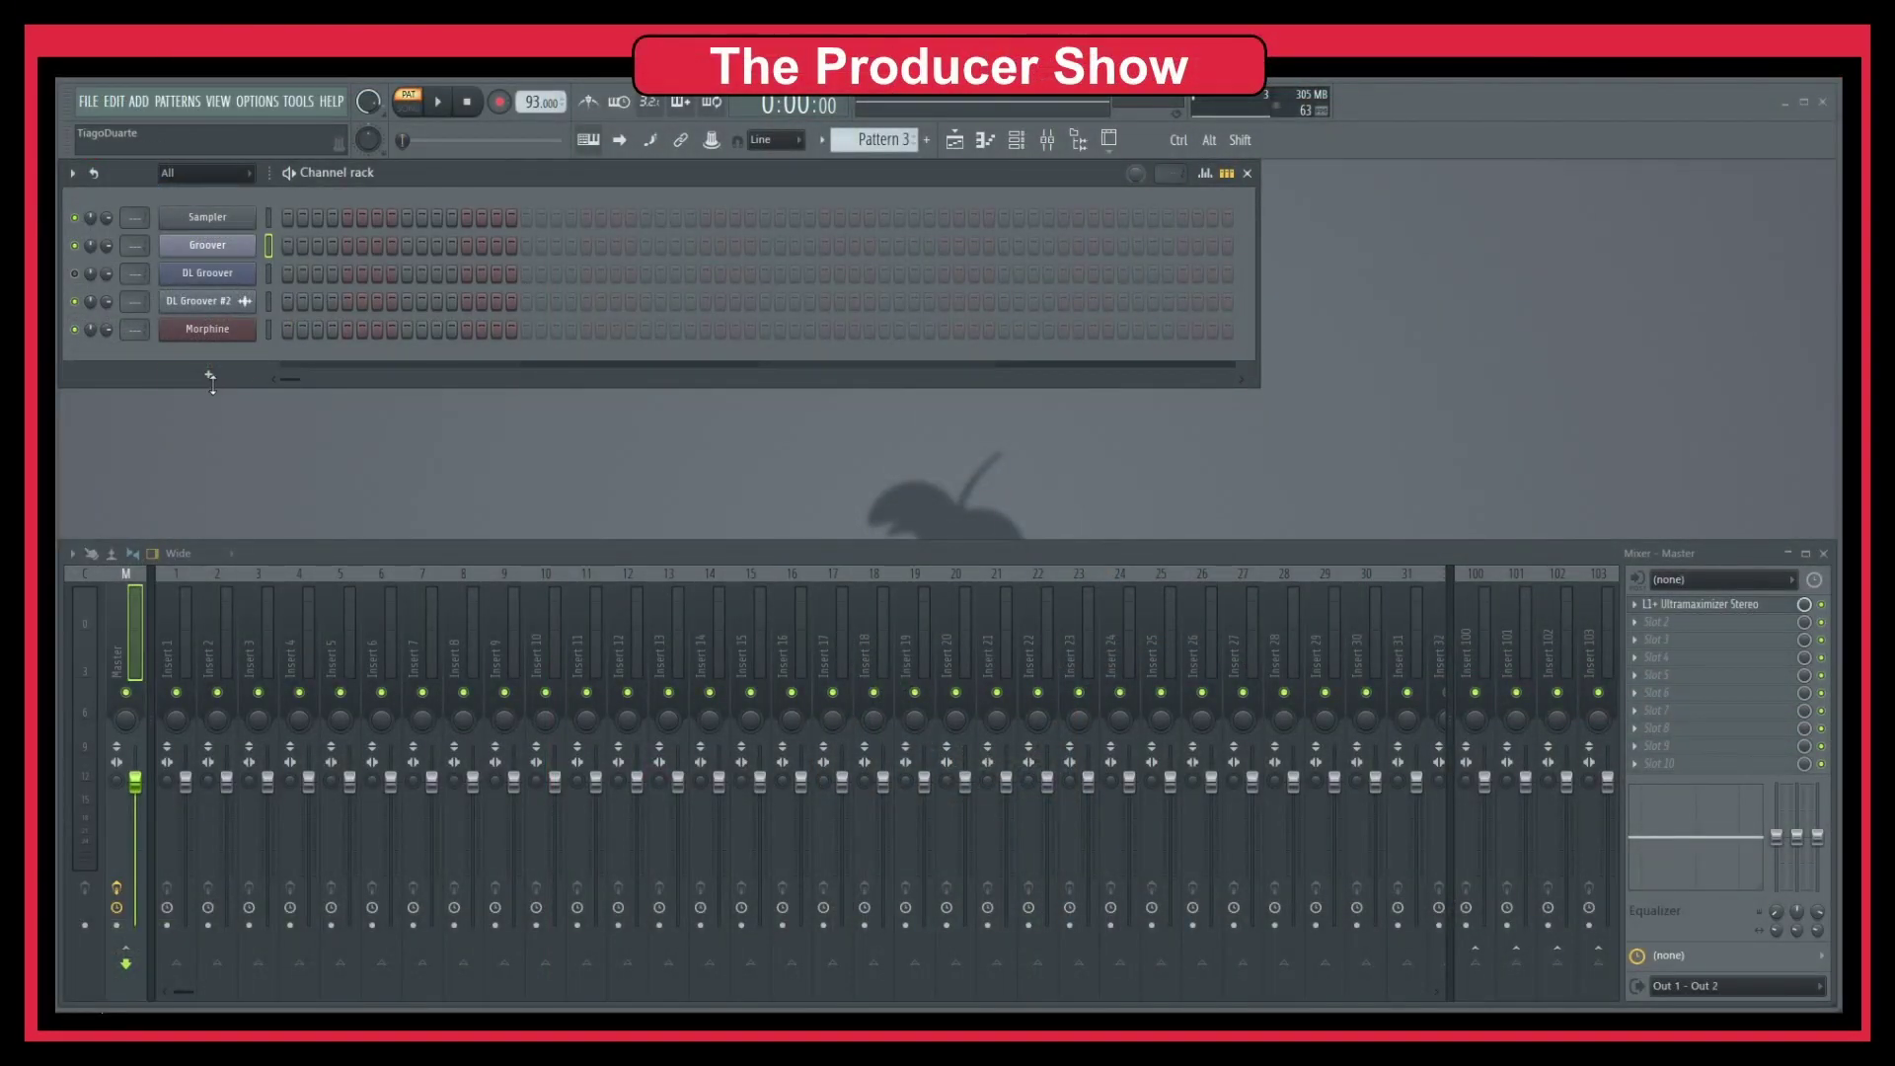
Add a FLEX instrument as a new channel in the channel rack.
{"action": "left_click", "coordinate": [209, 375]}
{"action": "mouse_move", "coordinate": [235, 570]}
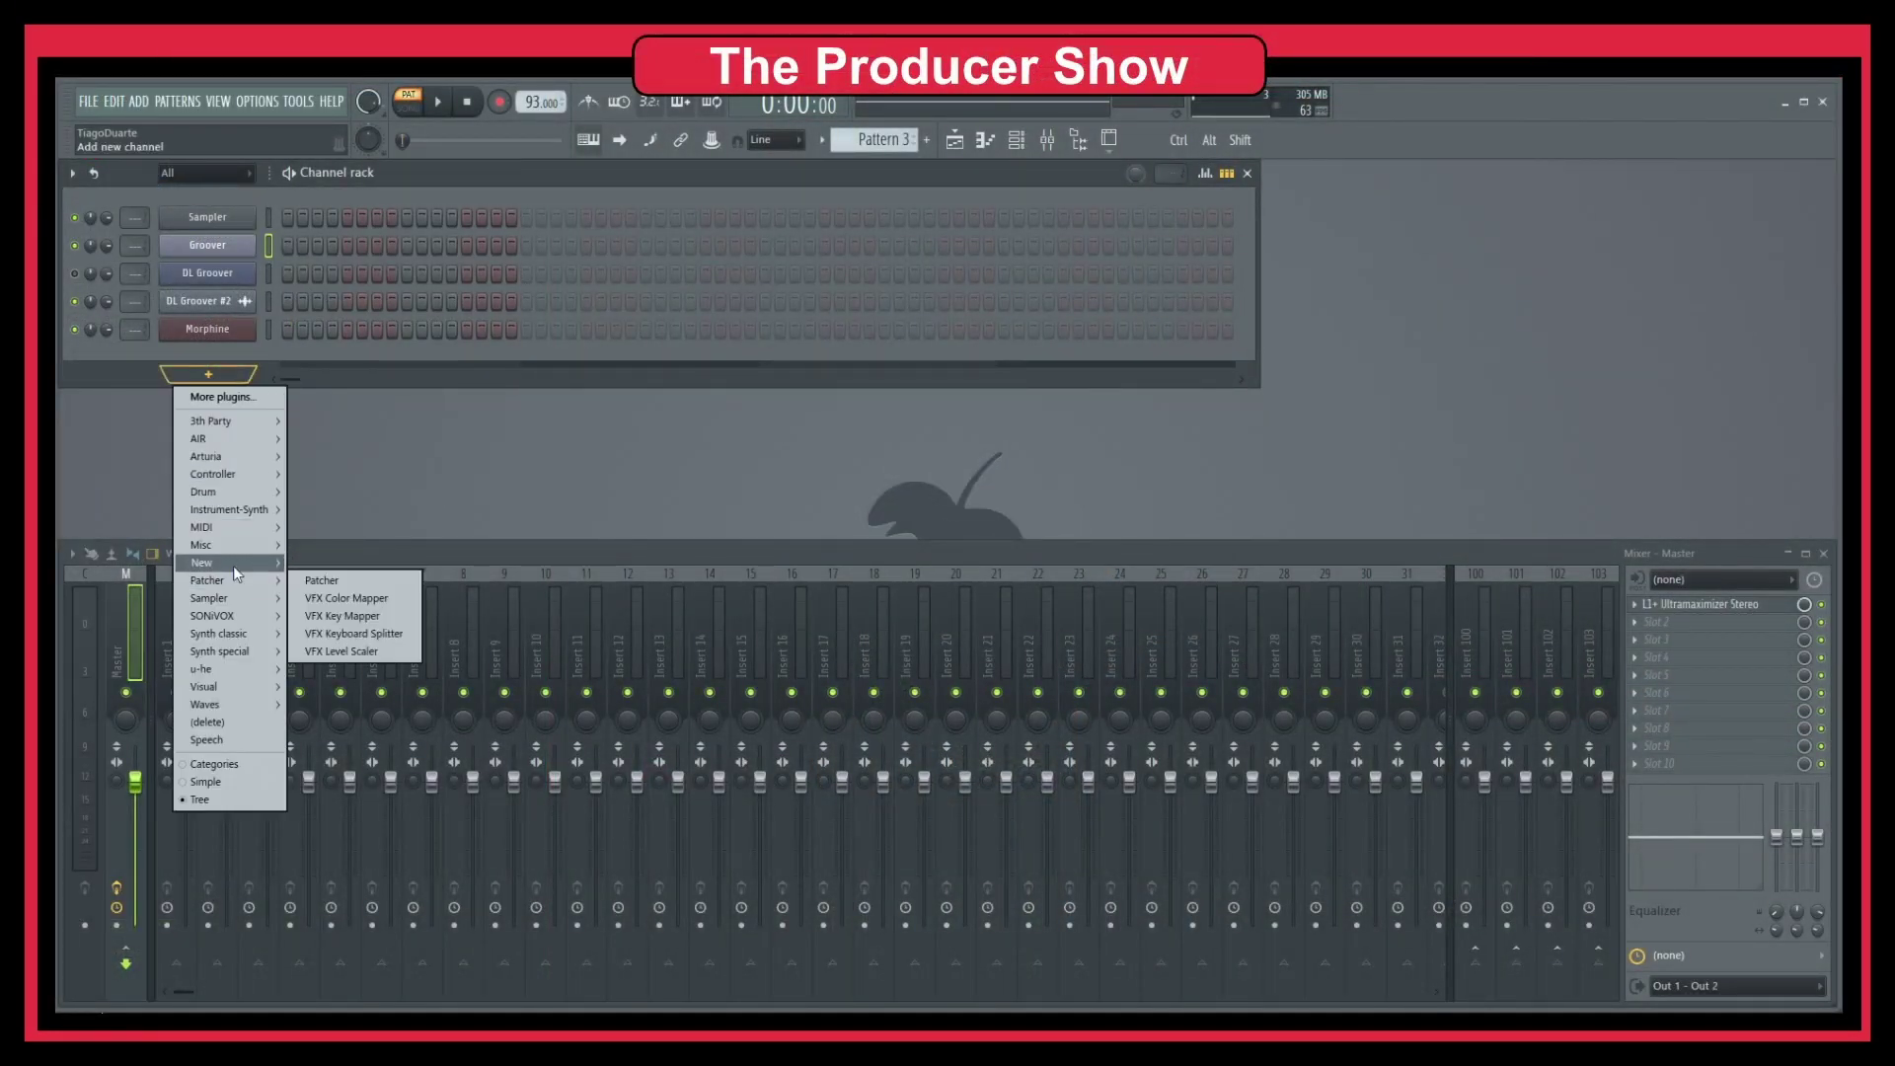
{"action": "left_click", "coordinate": [336, 561]}
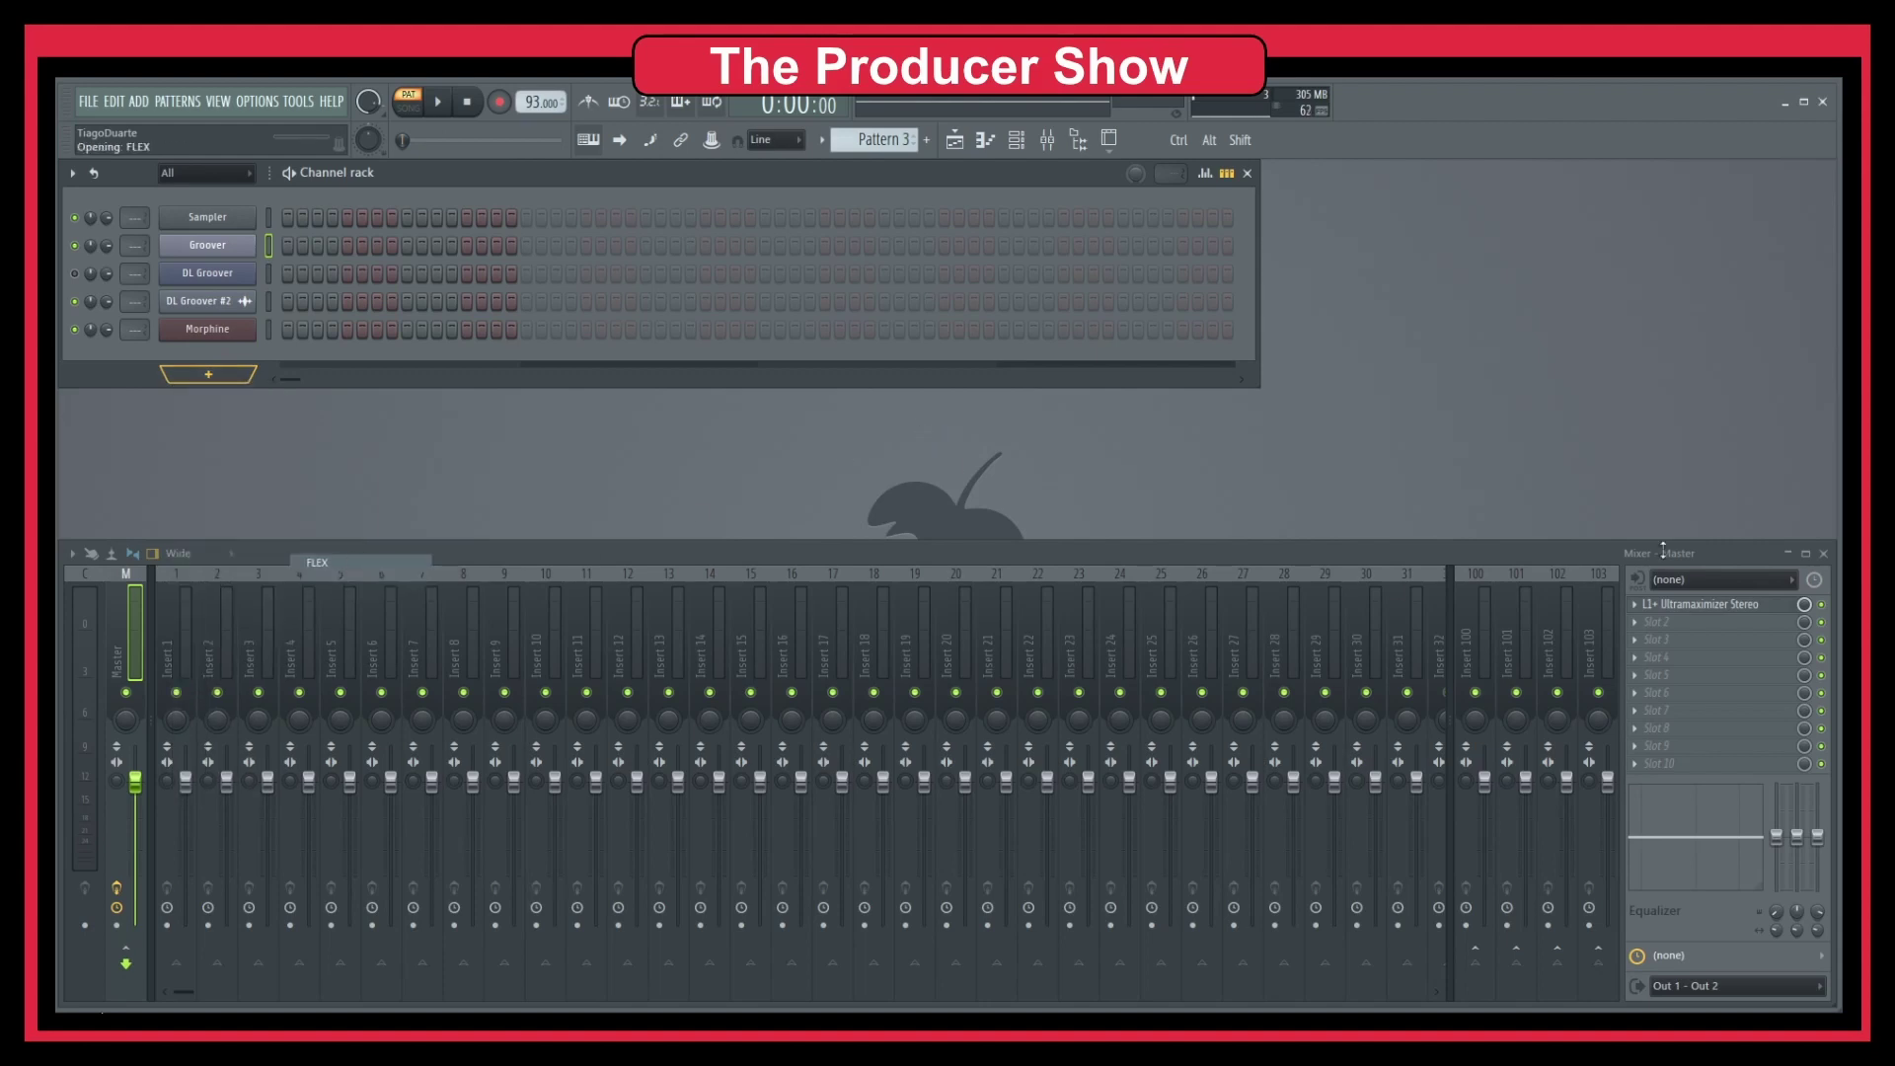
Close the mixer and channel rack and move the FLEX plugin window to the middle of the workspace.
{"action": "left_click", "coordinate": [1823, 554]}
{"action": "left_click", "coordinate": [1247, 173]}
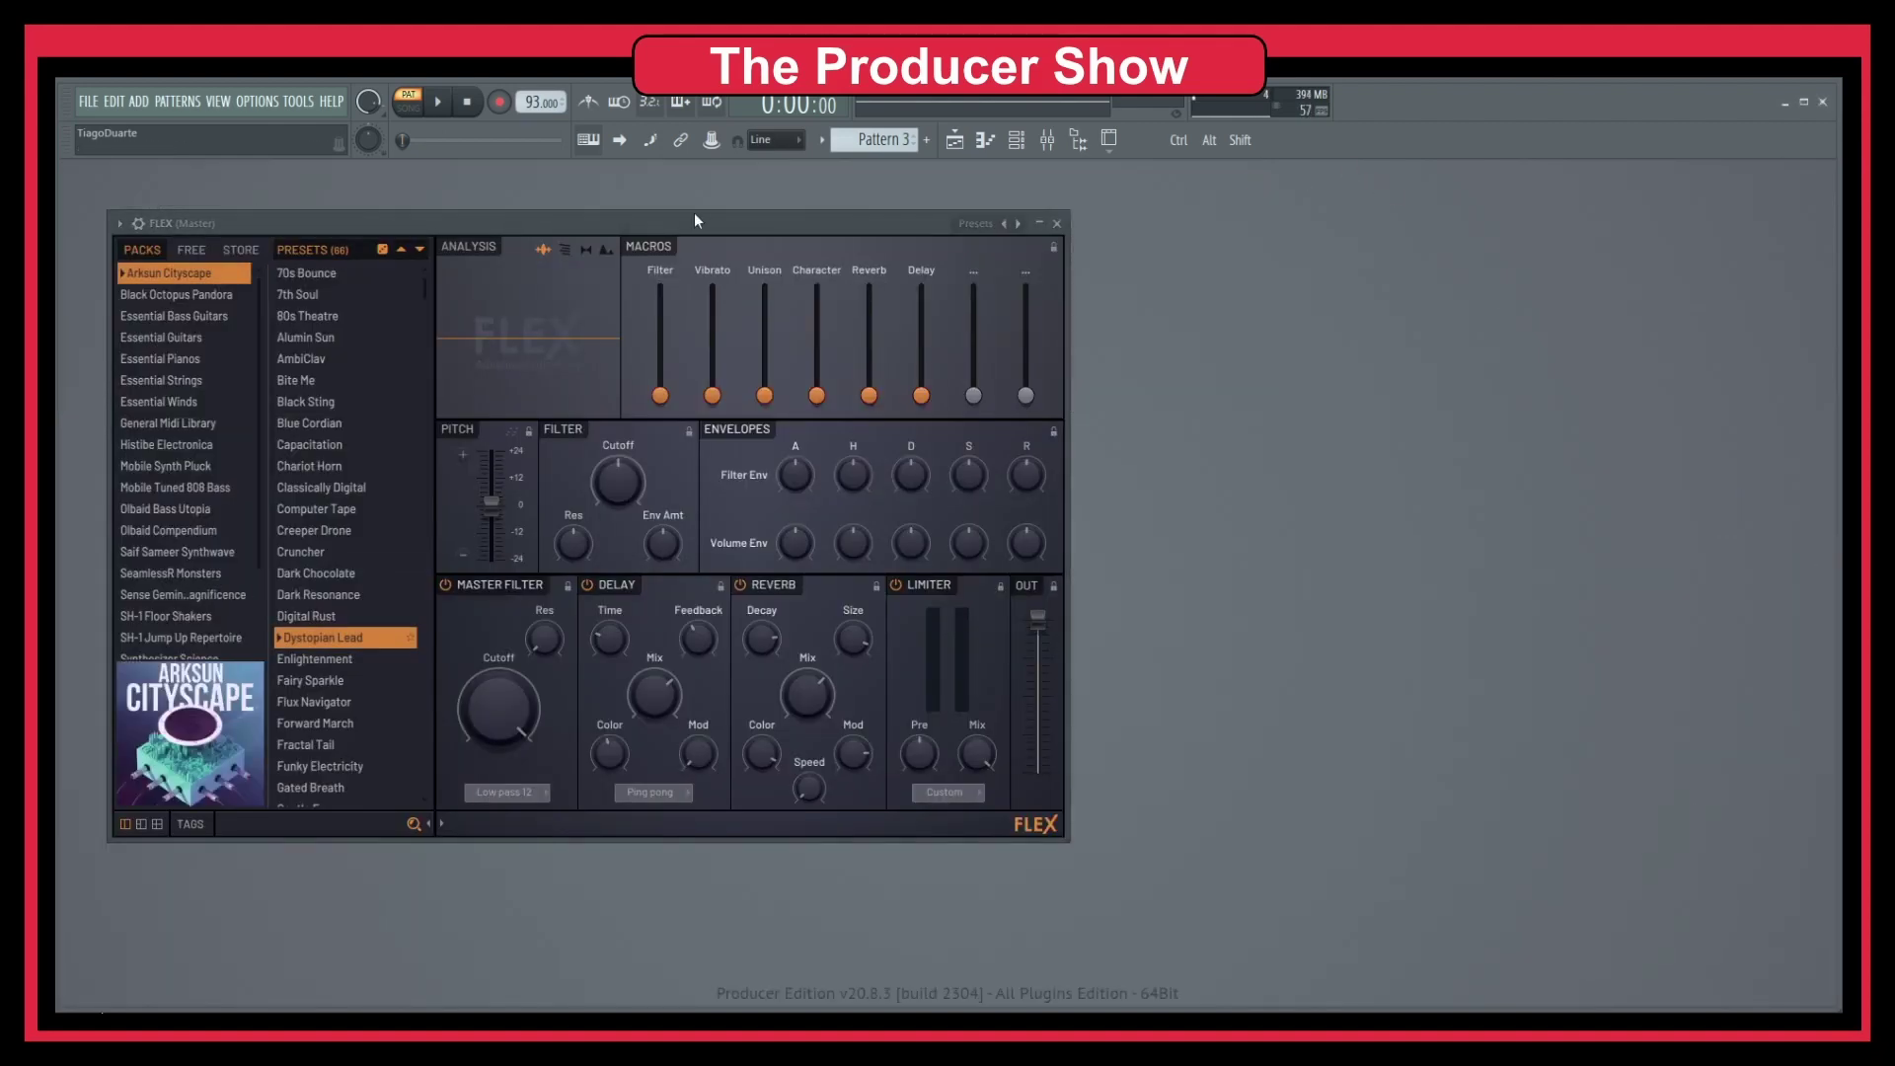
{"action": "left_click_drag", "start_coordinate": [695, 213], "coordinate": [994, 248]}
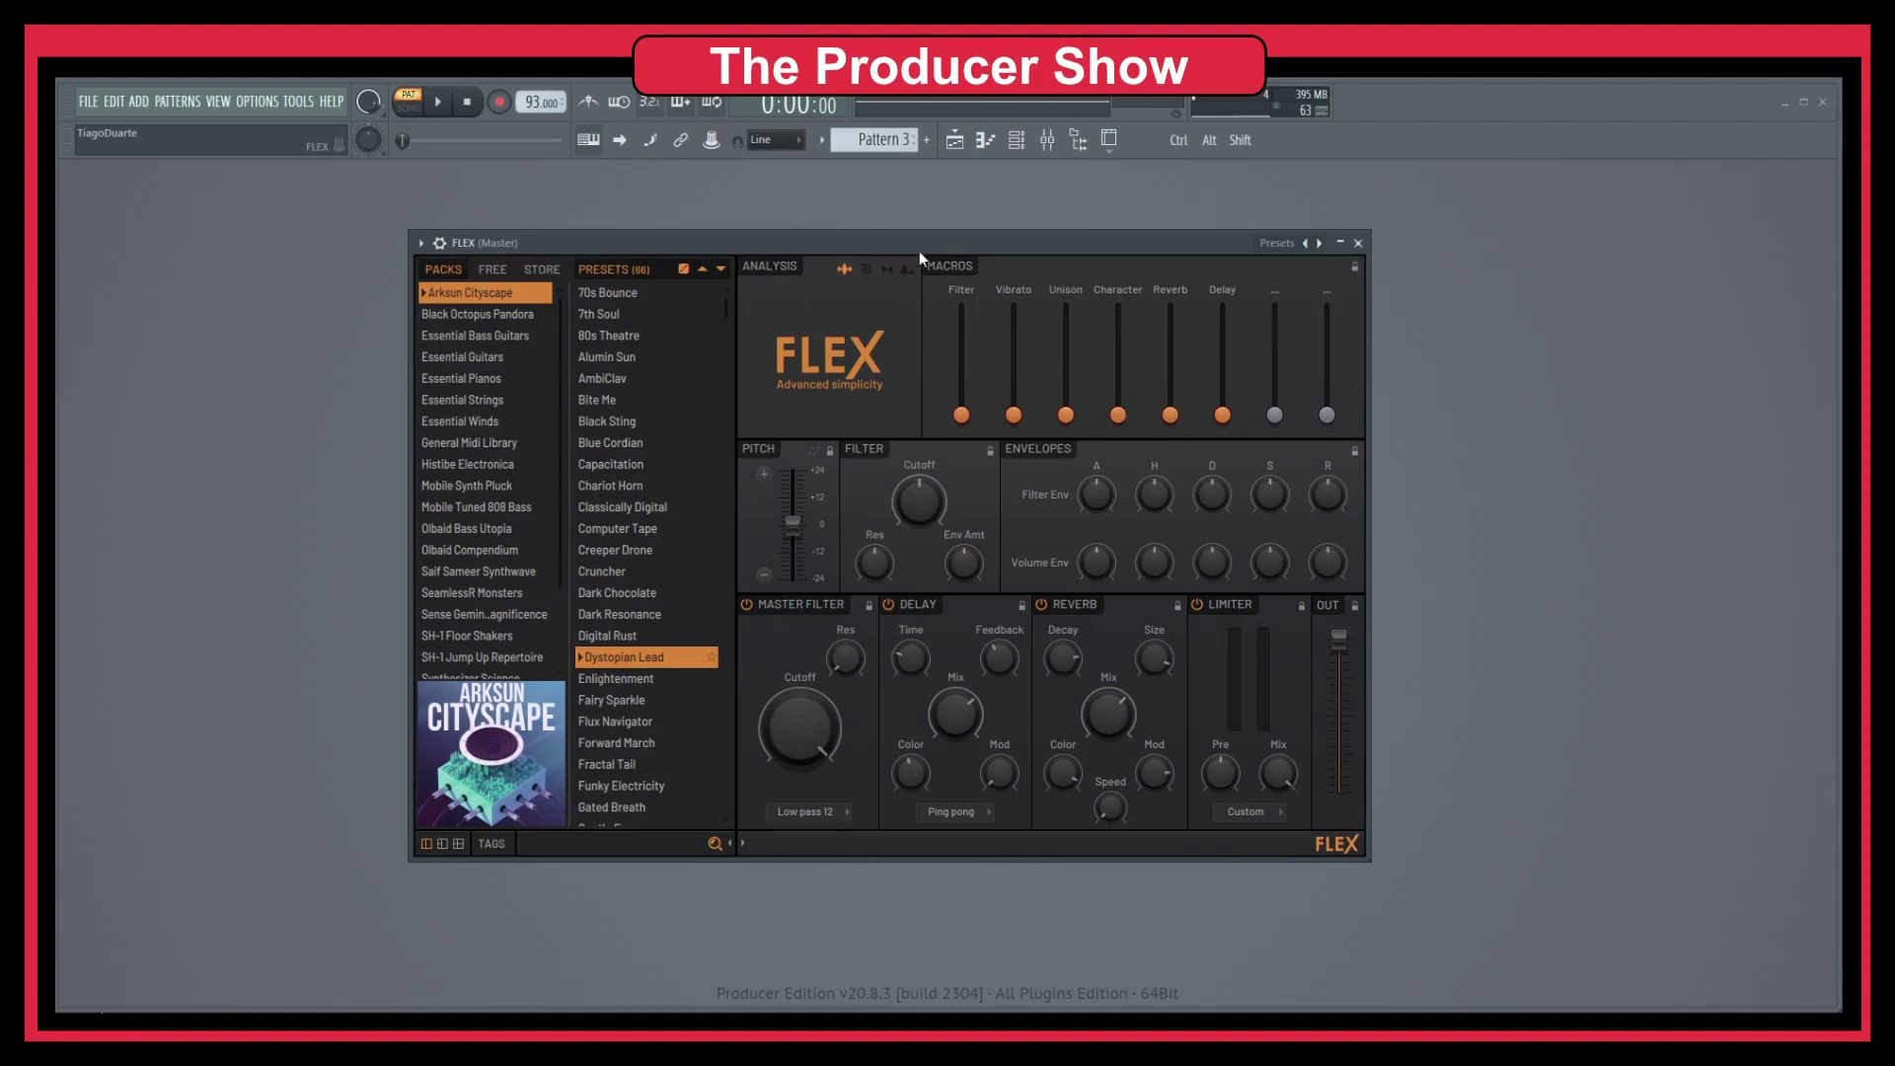
{"action": "mouse_move", "coordinate": [920, 250]}
{"action": "left_mouse_down"}
{"action": "mouse_move", "coordinate": [884, 255]}
{"action": "mouse_move", "coordinate": [923, 251]}
{"action": "left_mouse_up"}
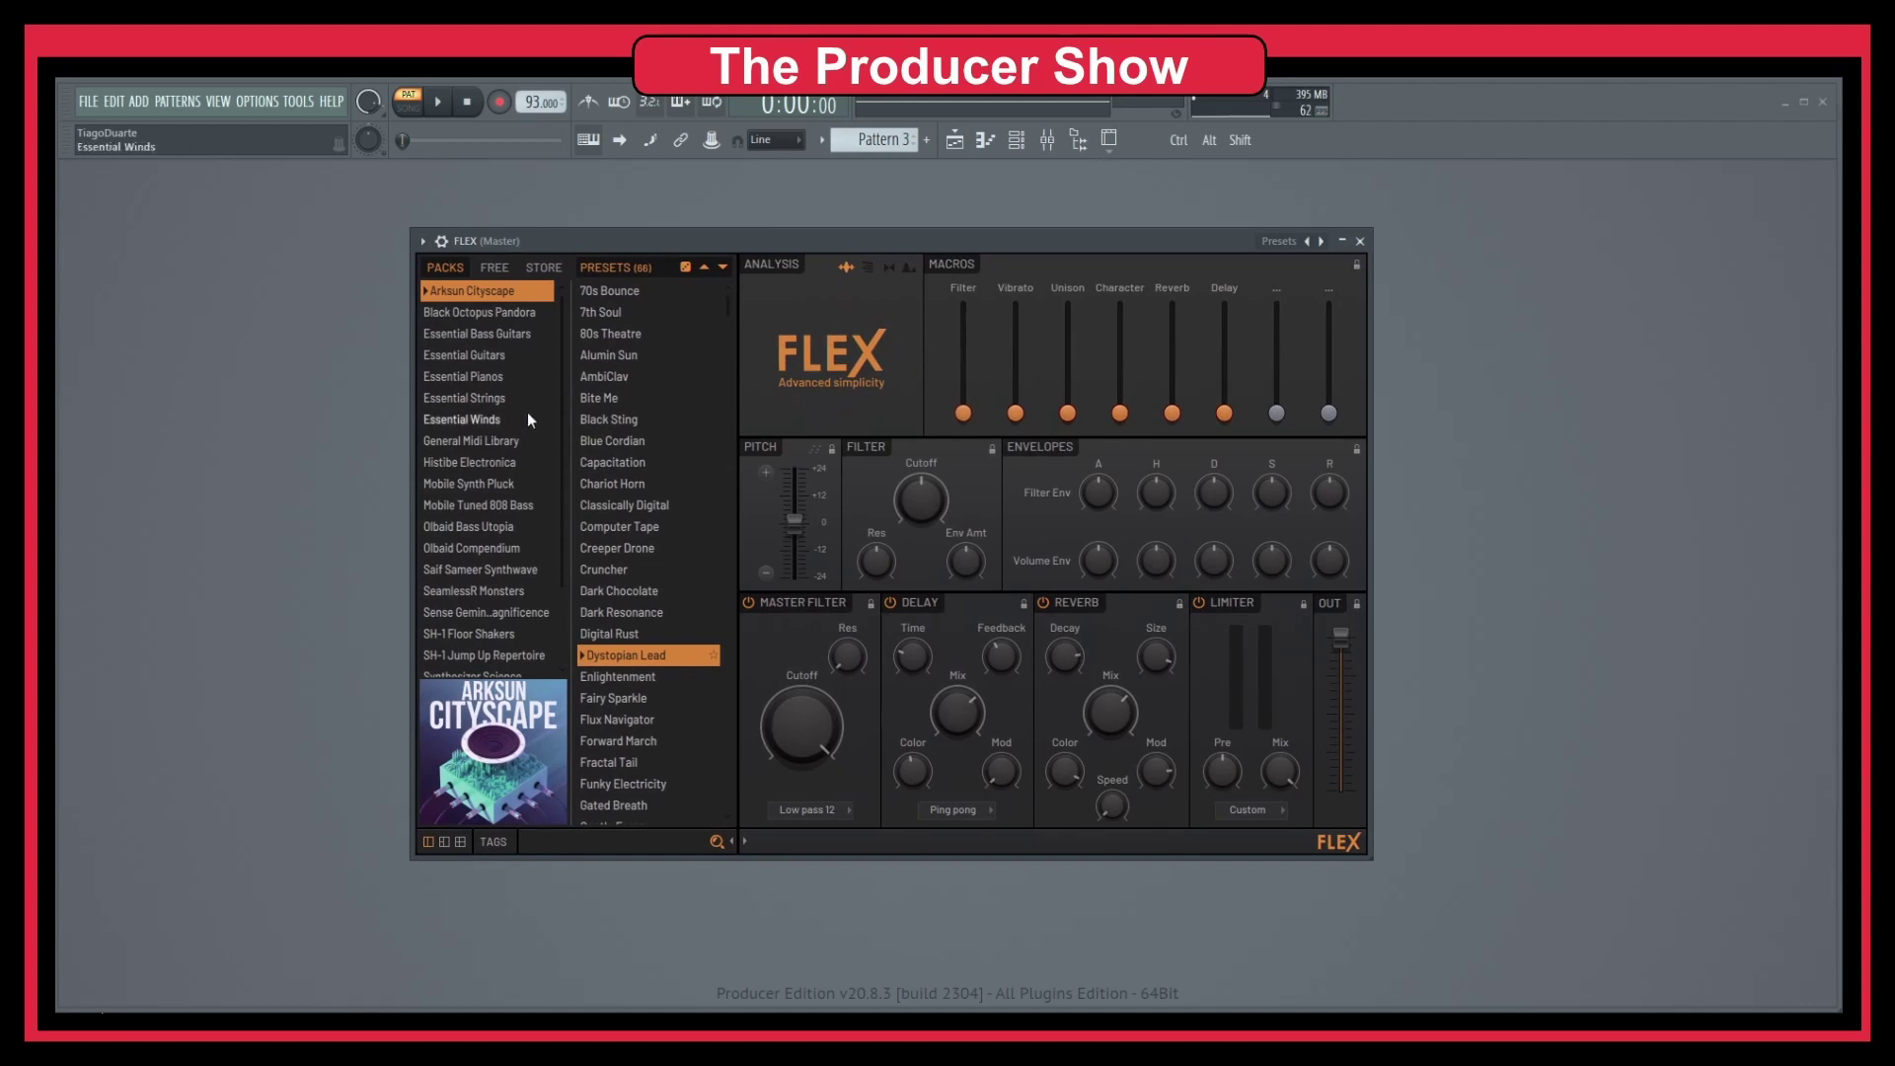
Look through the installed packs, the free packs and the store packs such as Phonon Collider, Analog Excellence and Black Octopus Atlantis.
{"action": "scroll", "coordinate": [554, 494], "scroll_direction": "down", "scroll_amount": 2}
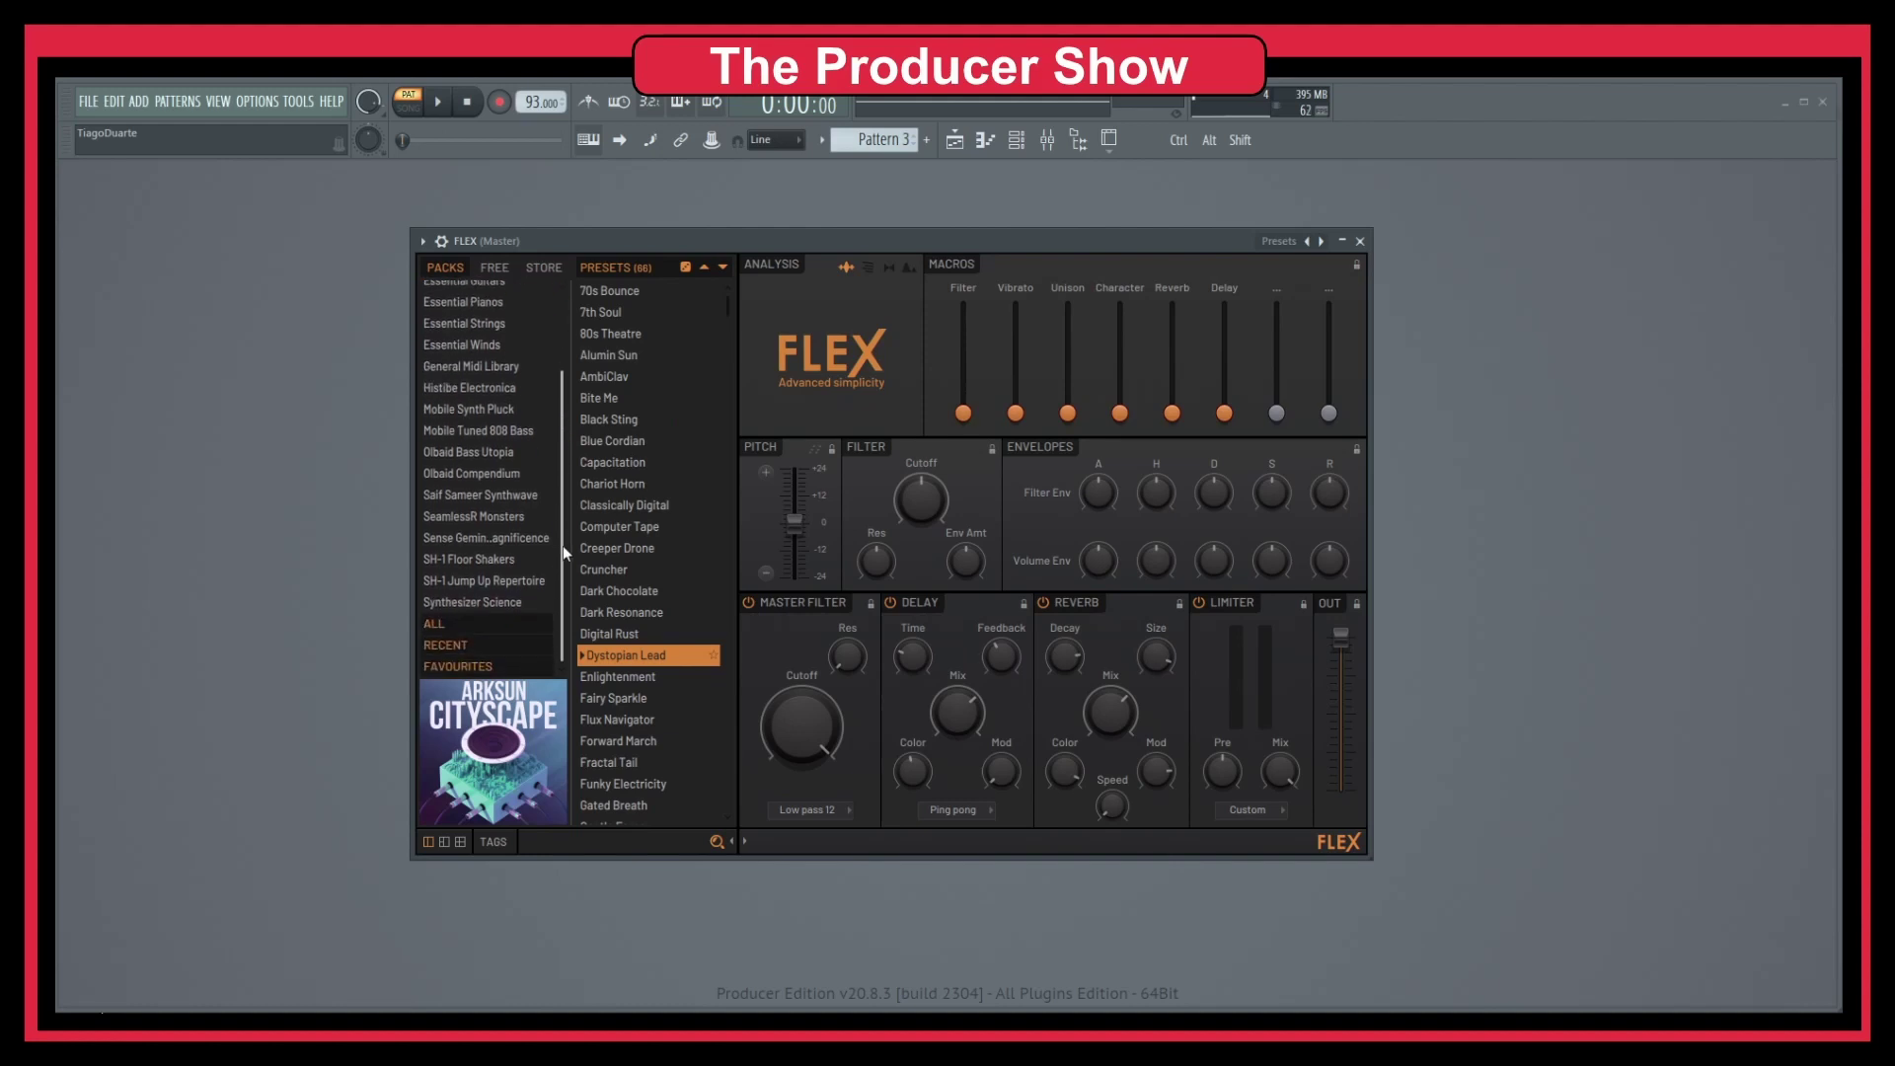
{"action": "scroll", "coordinate": [553, 474], "scroll_direction": "up", "scroll_amount": 2}
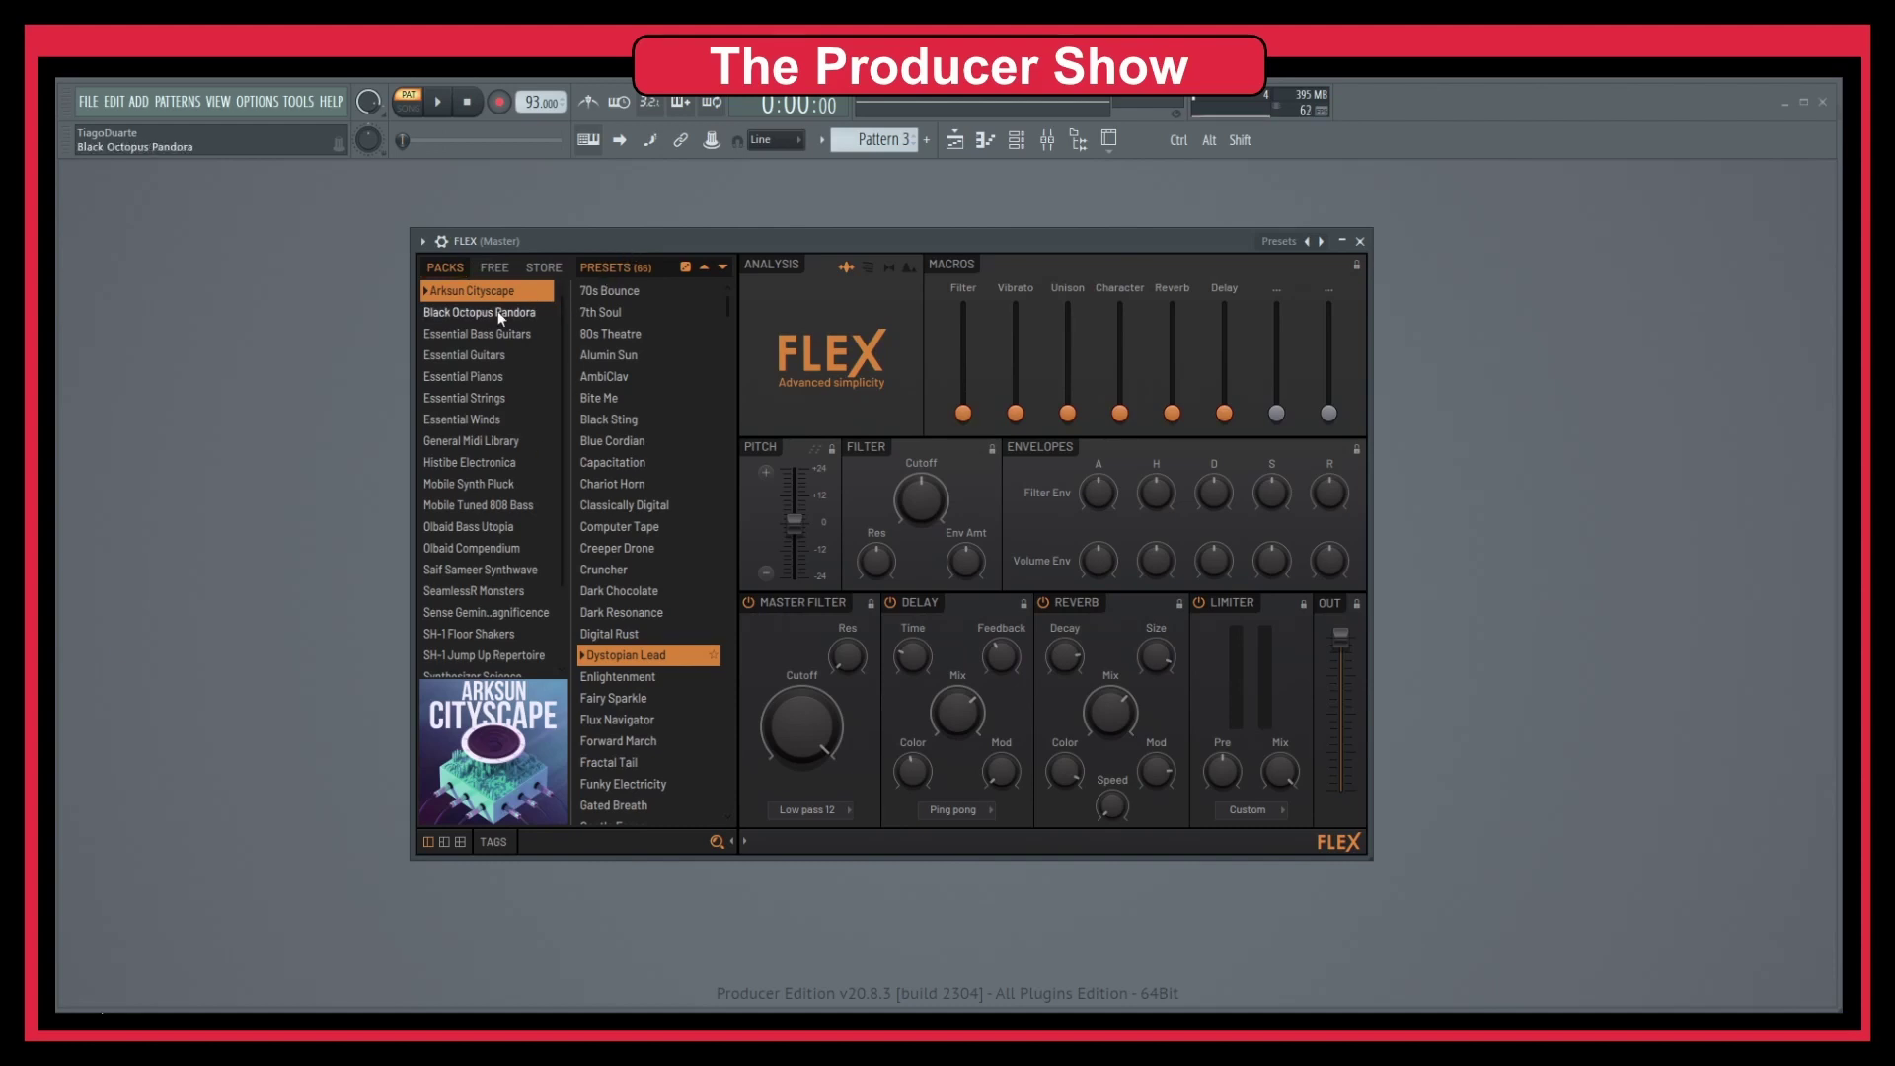
{"action": "left_click", "coordinate": [498, 277]}
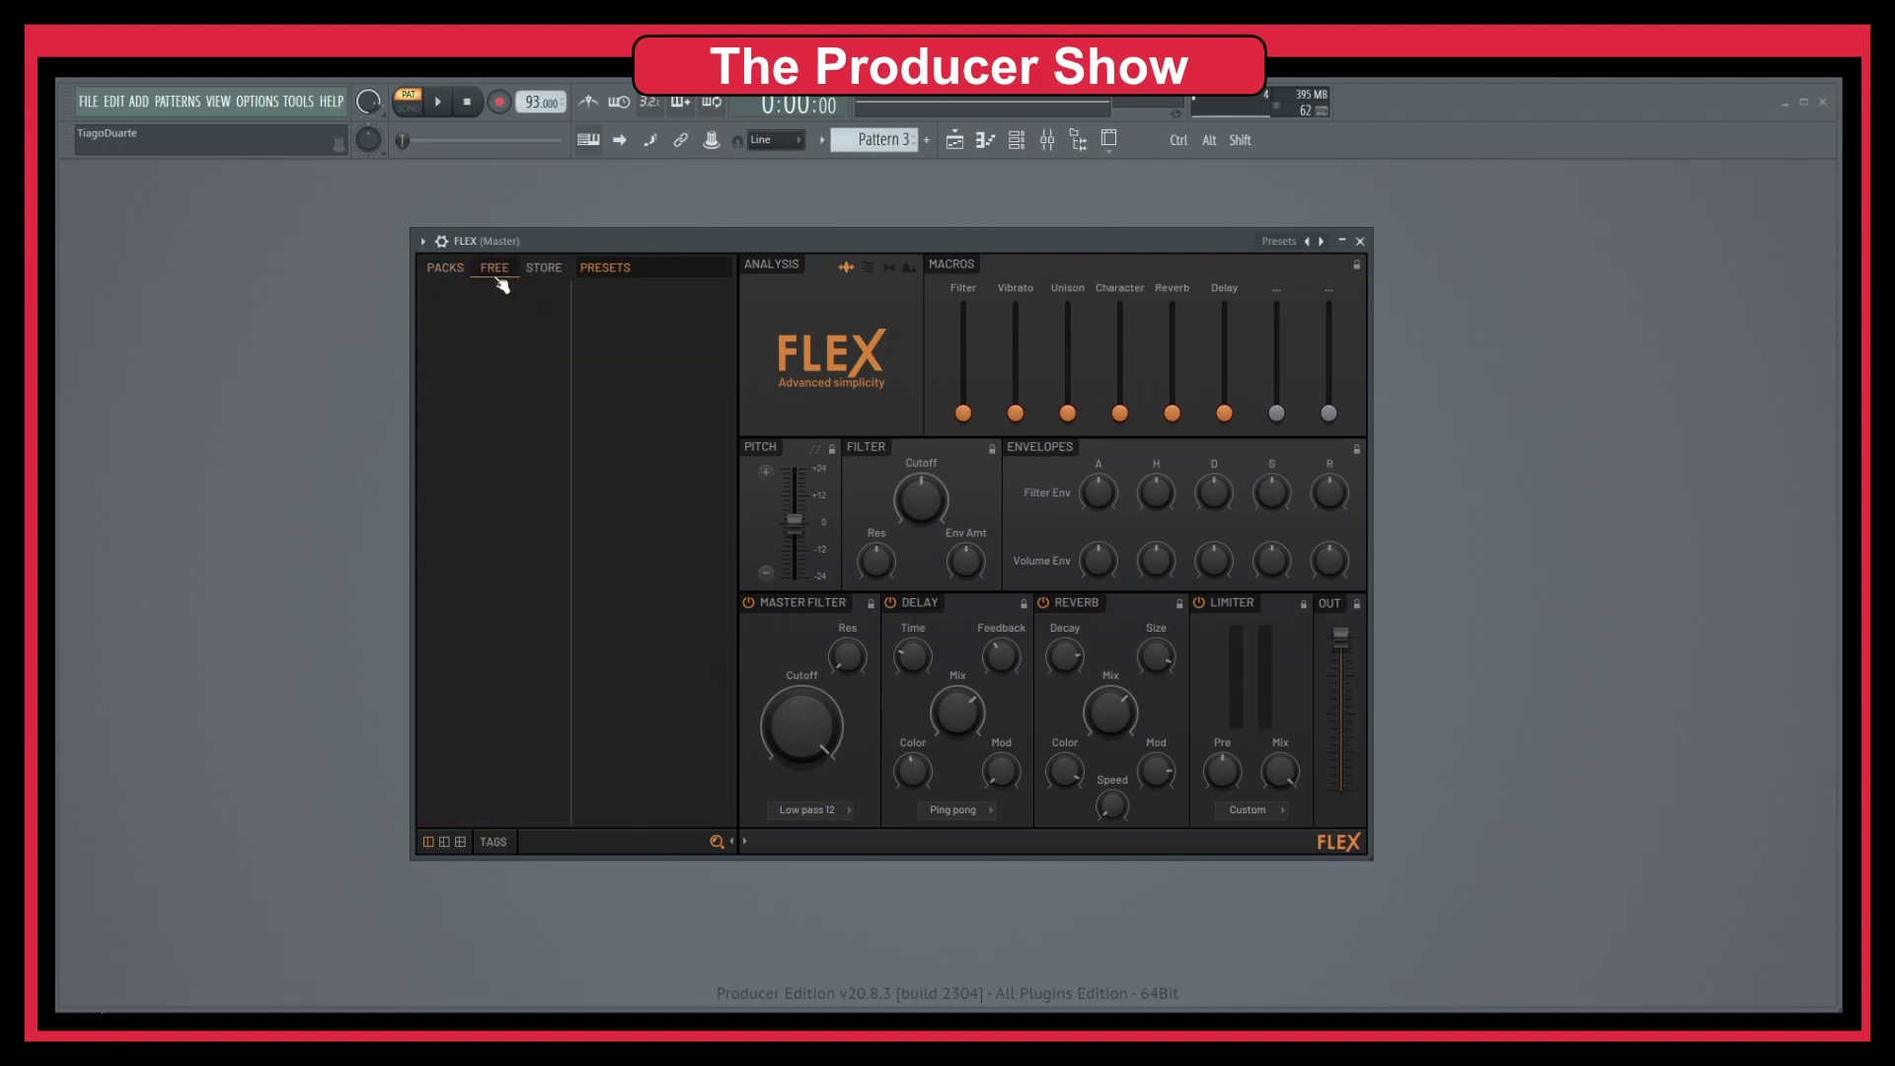
{"action": "left_click", "coordinate": [546, 269]}
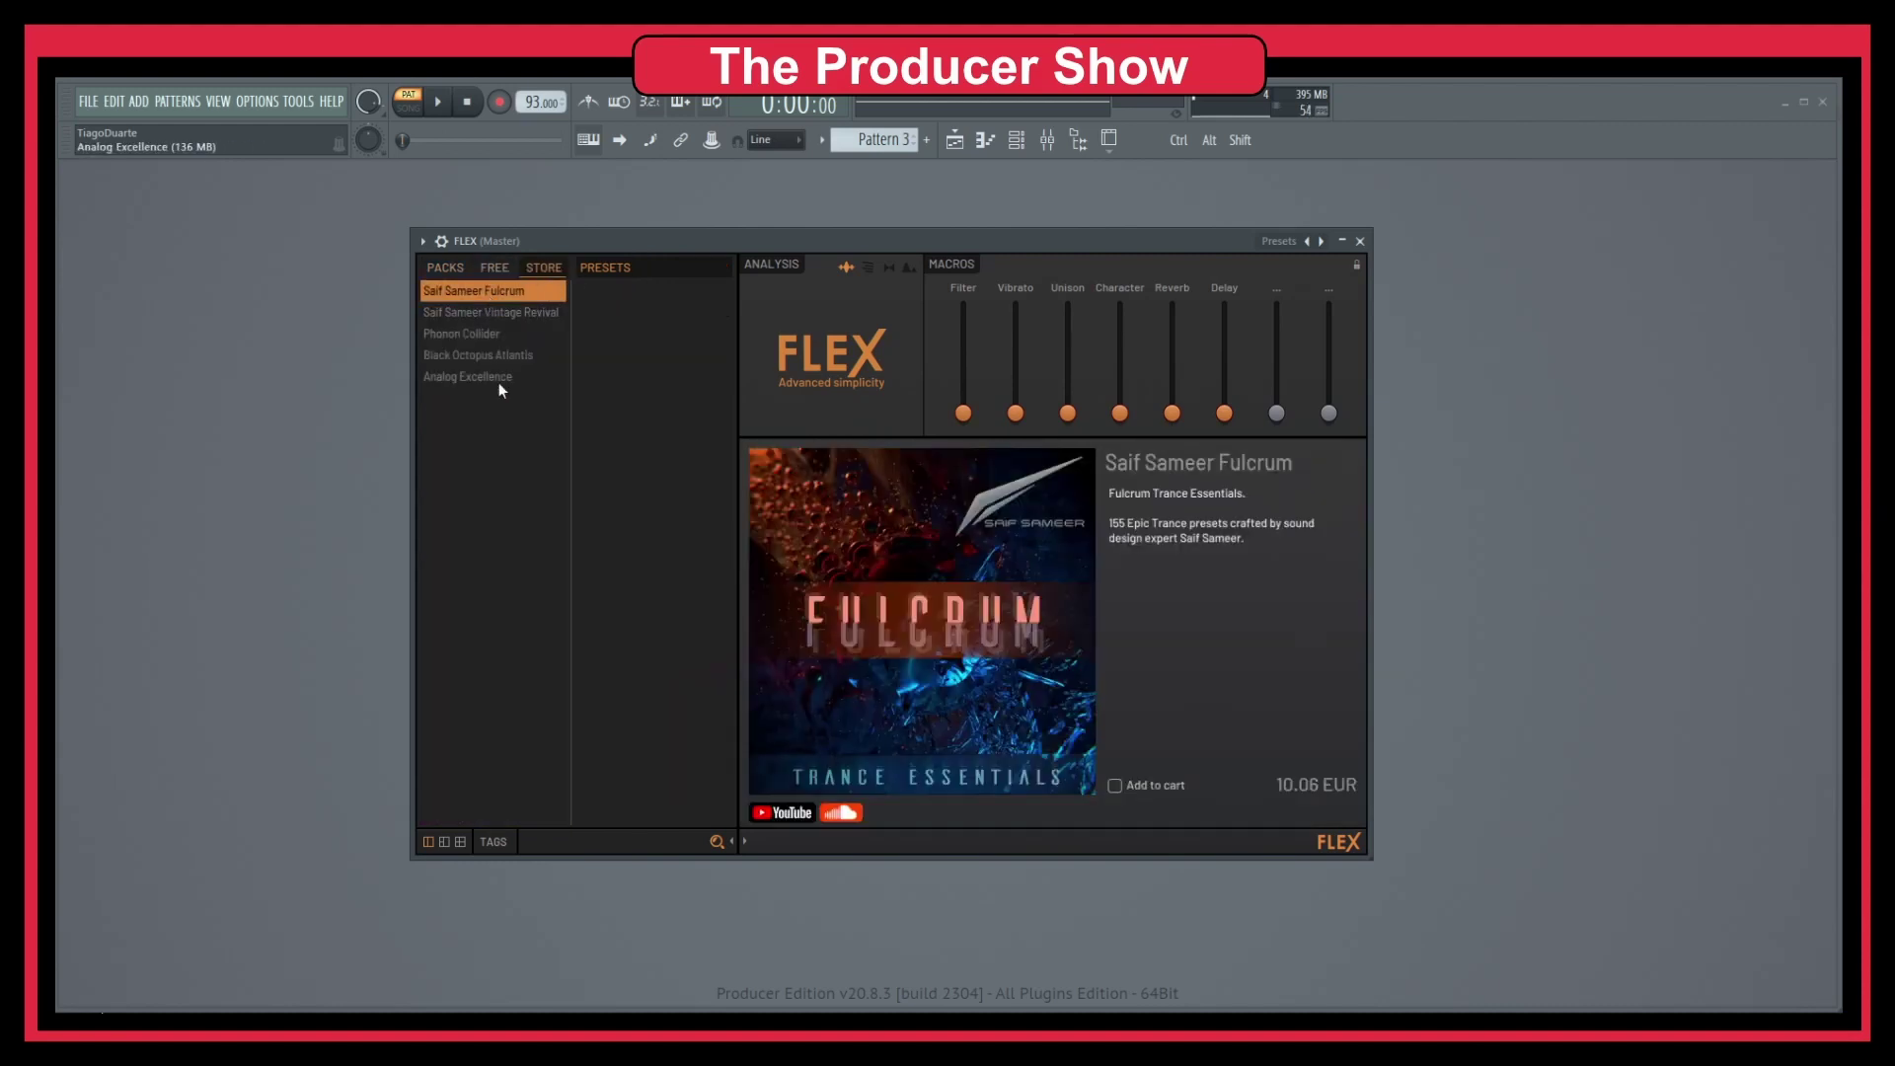
{"action": "left_click", "coordinate": [489, 312]}
{"action": "left_click", "coordinate": [484, 333]}
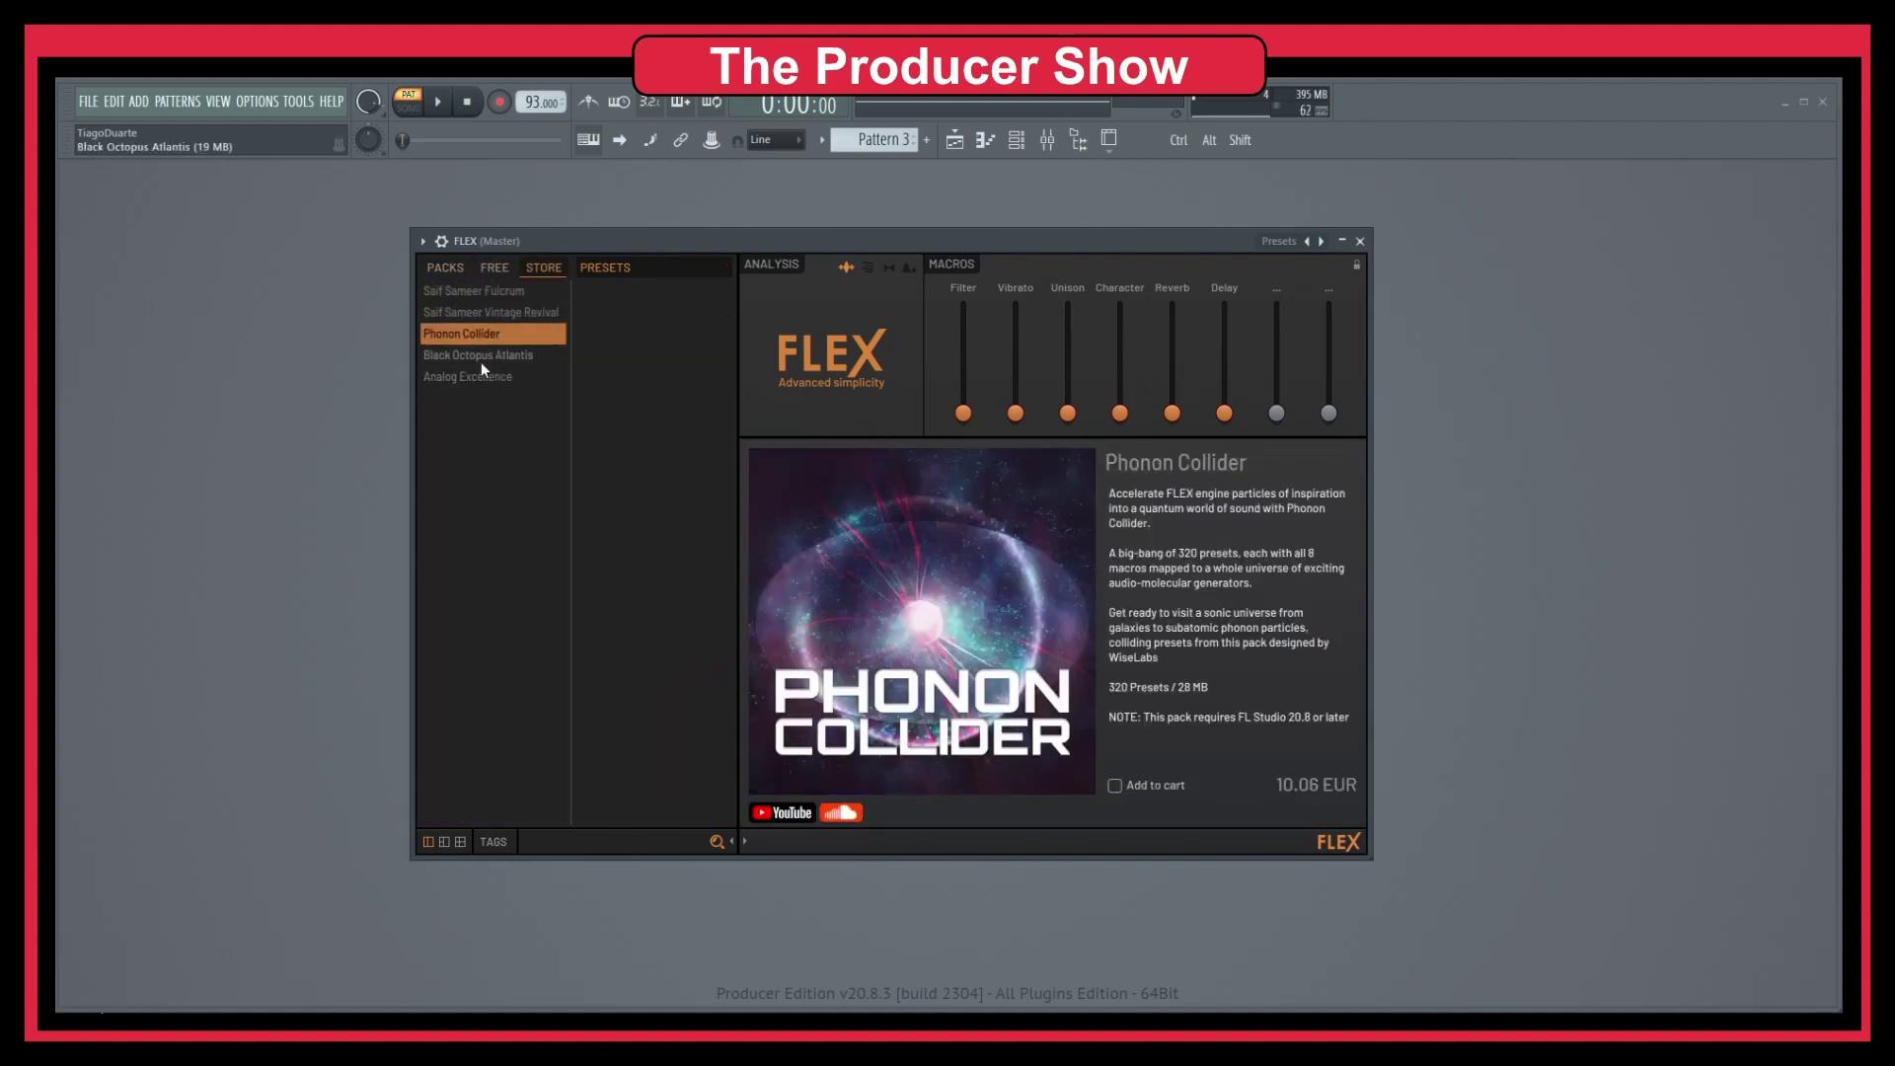
{"action": "left_click", "coordinate": [483, 376]}
{"action": "left_click", "coordinate": [489, 355]}
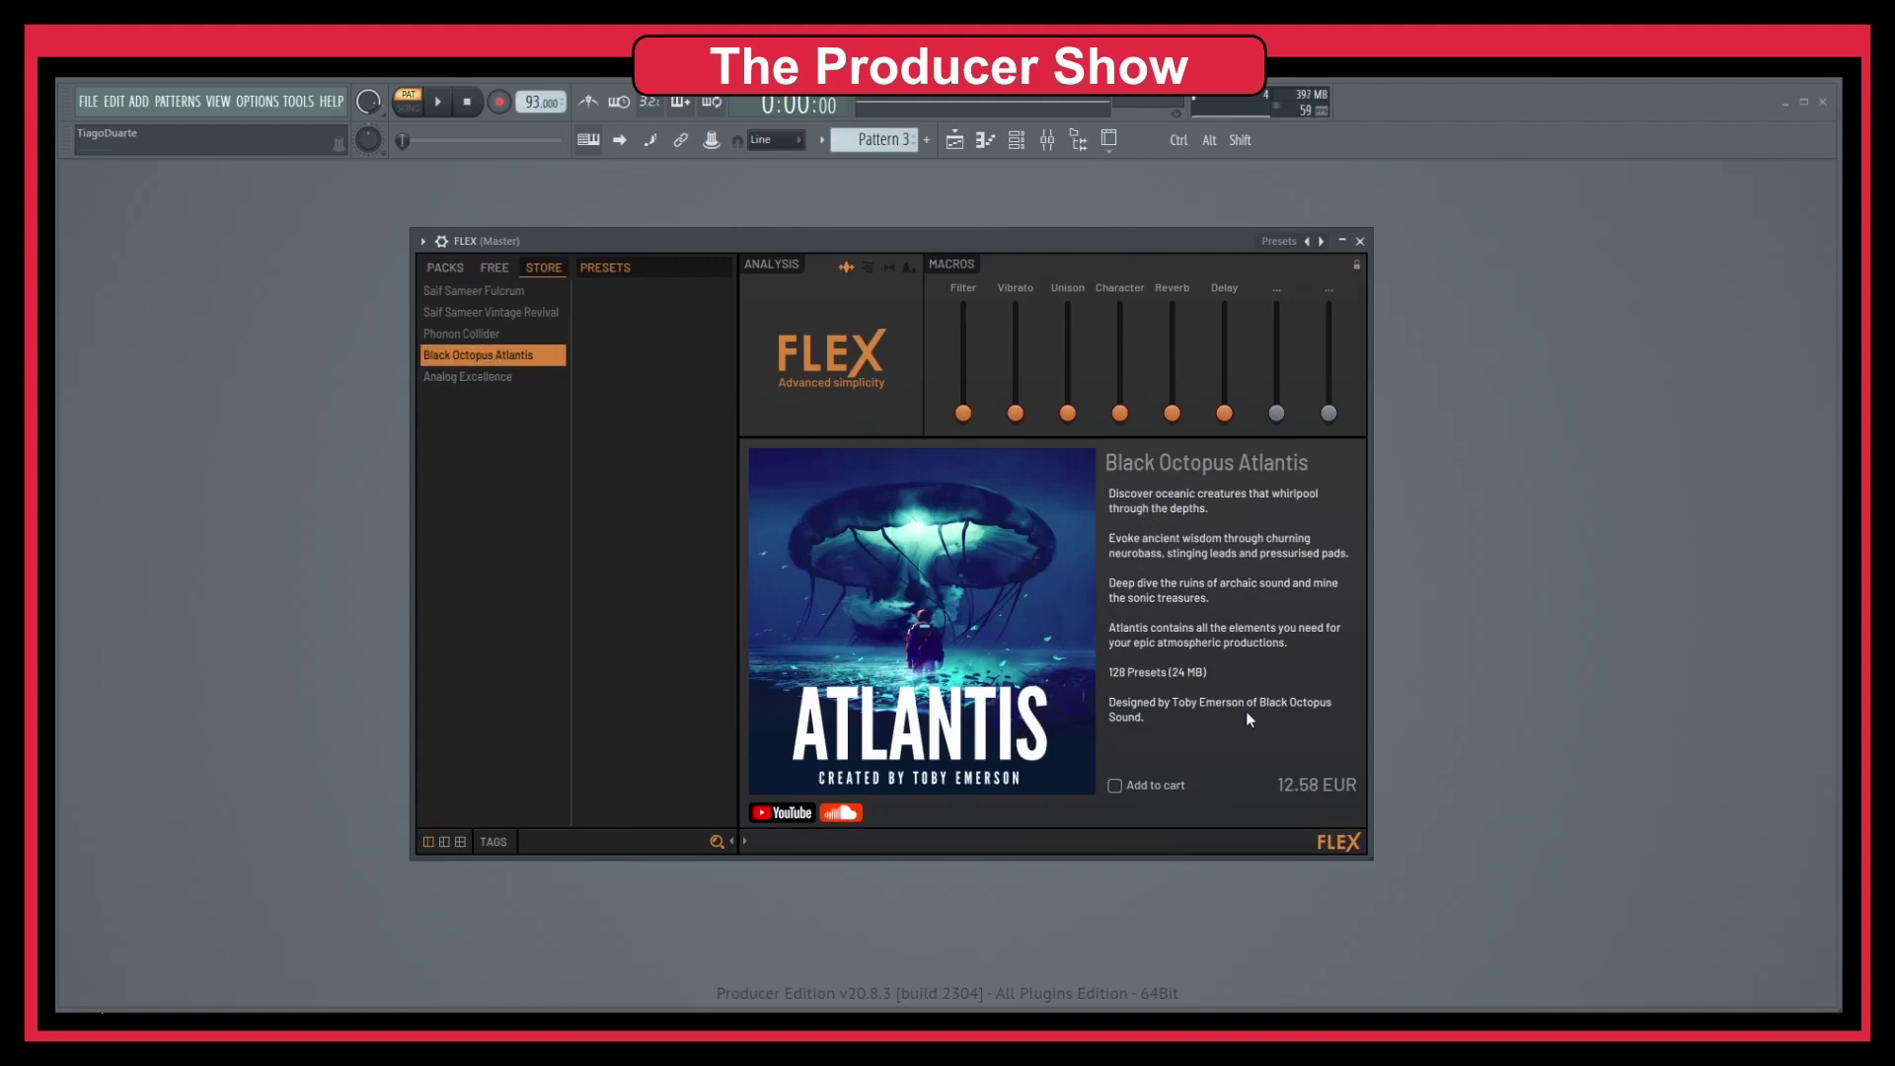
Return to the installed packs and list the presets of all packs together.
{"action": "left_click", "coordinate": [462, 273]}
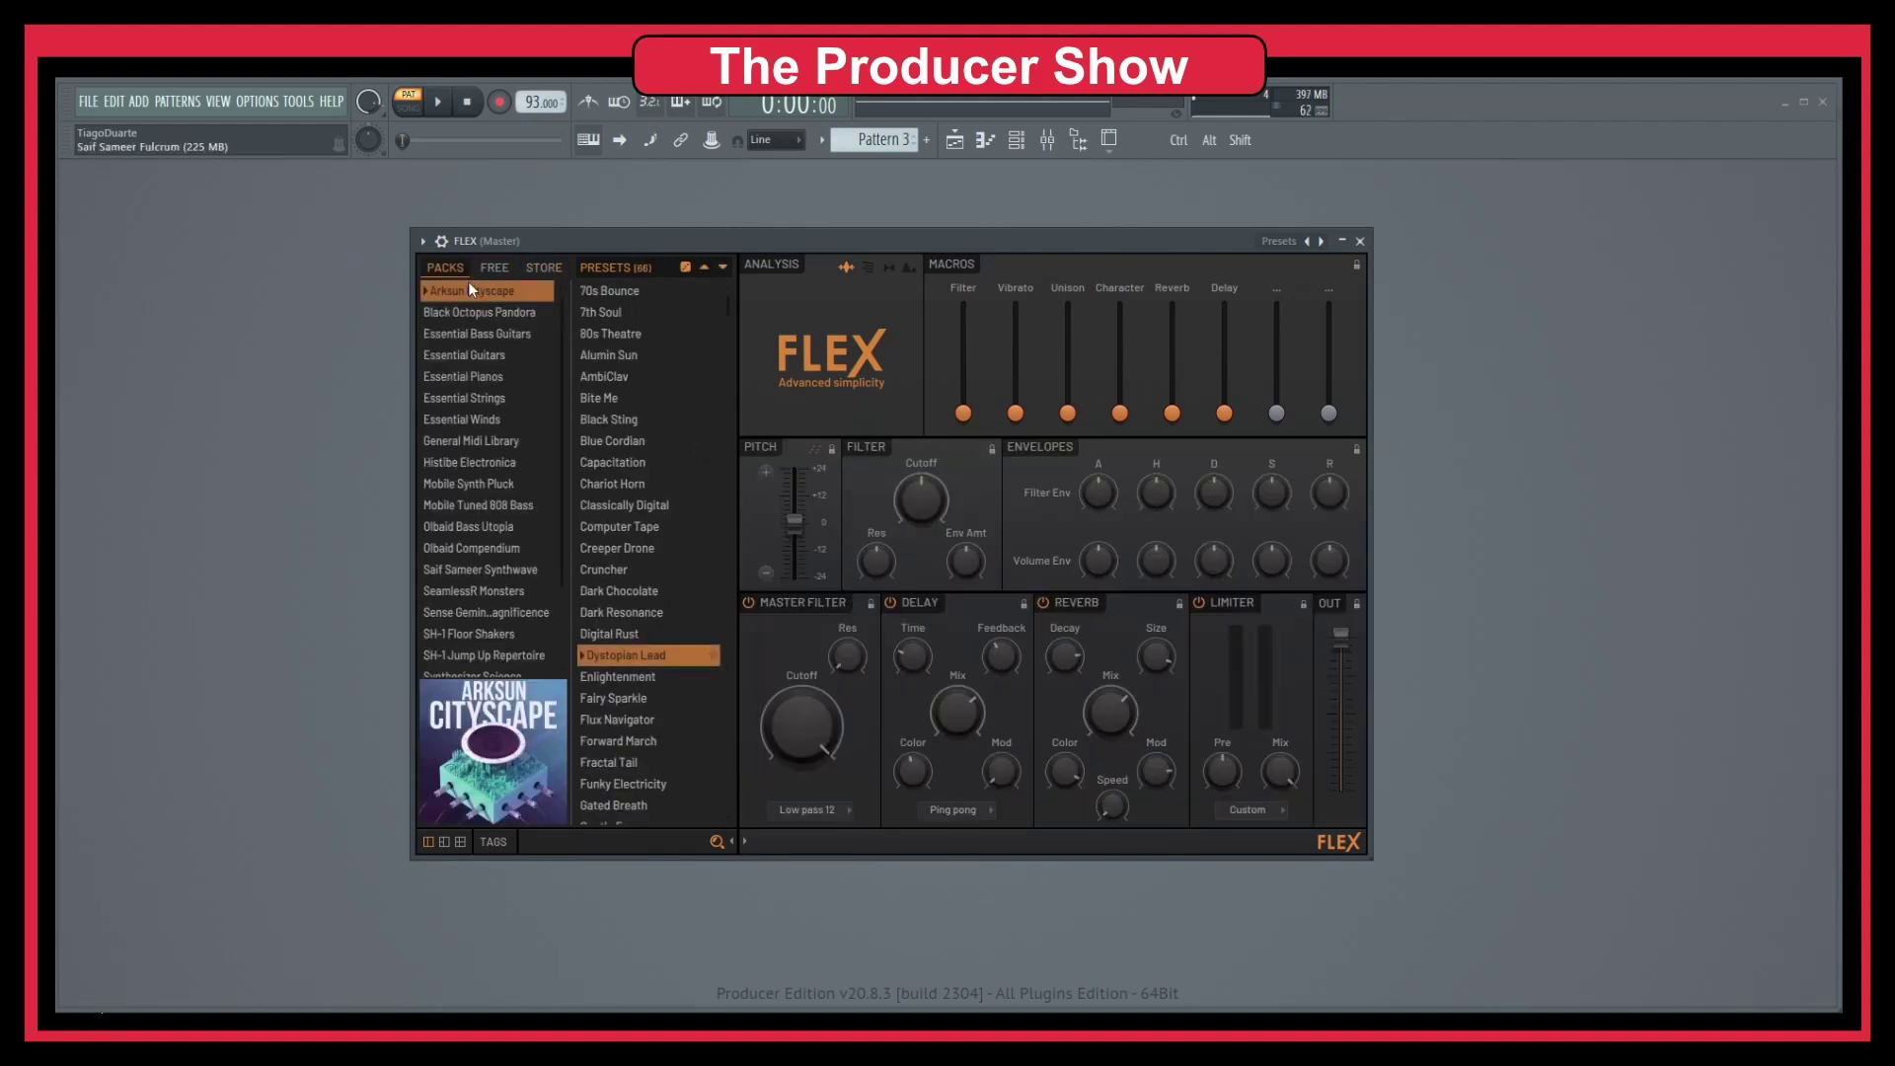
{"action": "scroll", "coordinate": [527, 508], "scroll_direction": "down", "scroll_amount": 3}
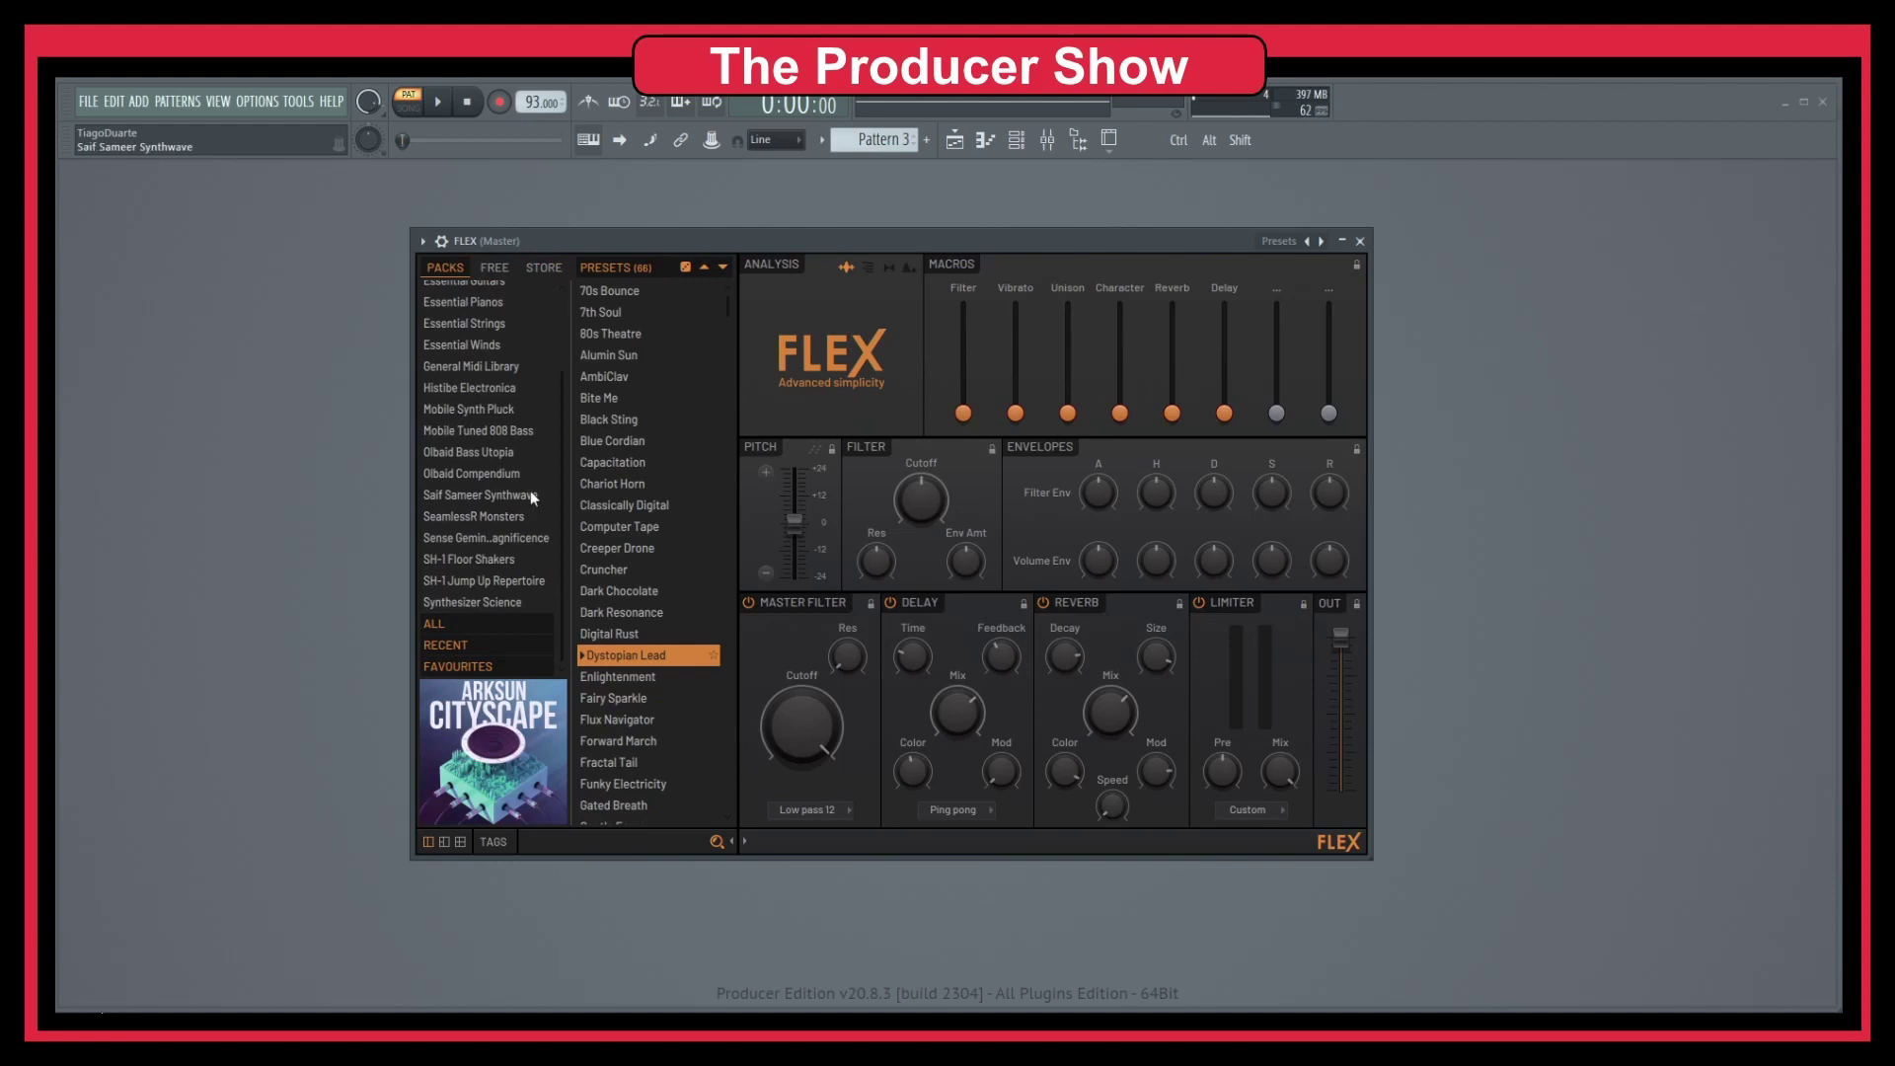
{"action": "scroll", "coordinate": [499, 365], "scroll_direction": "up", "scroll_amount": 3}
{"action": "scroll", "coordinate": [493, 622], "scroll_direction": "down", "scroll_amount": 2}
{"action": "scroll", "coordinate": [513, 531], "scroll_direction": "up", "scroll_amount": 2}
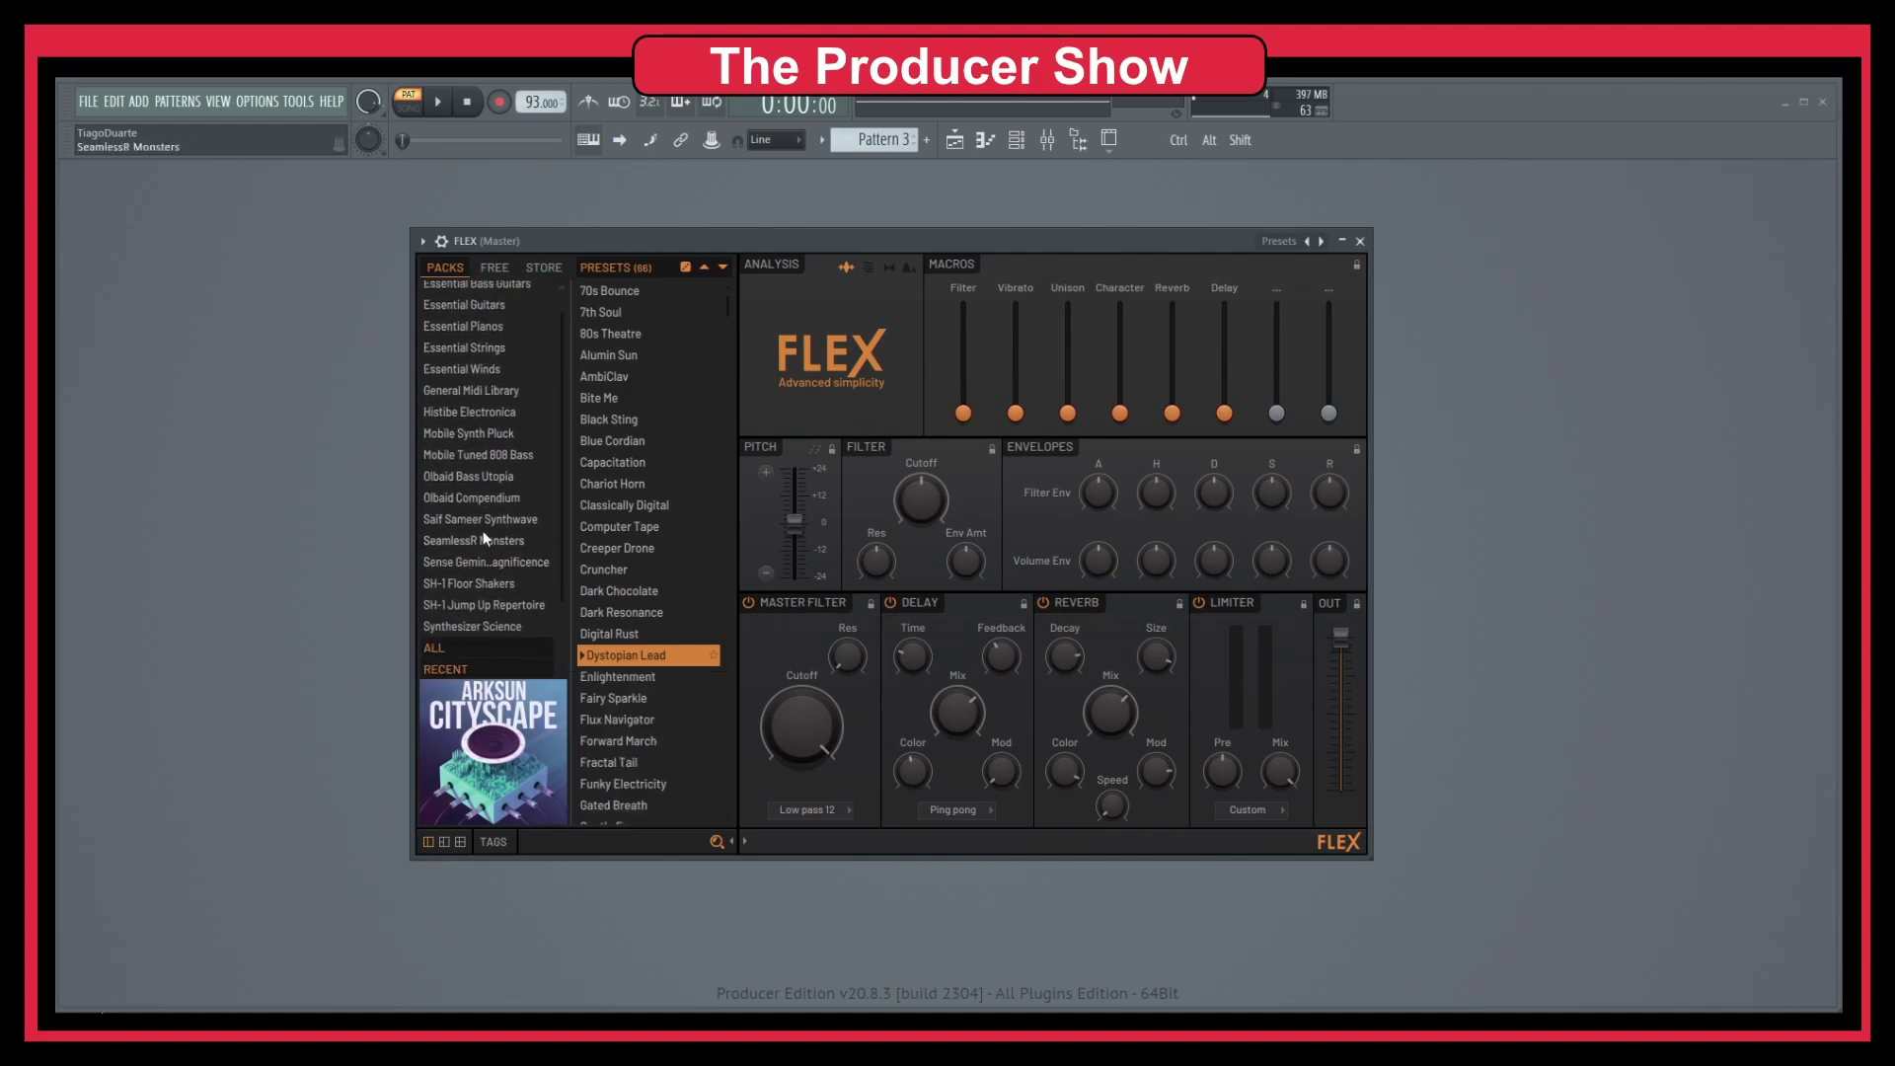
{"action": "scroll", "coordinate": [468, 375], "scroll_direction": "down", "scroll_amount": 2}
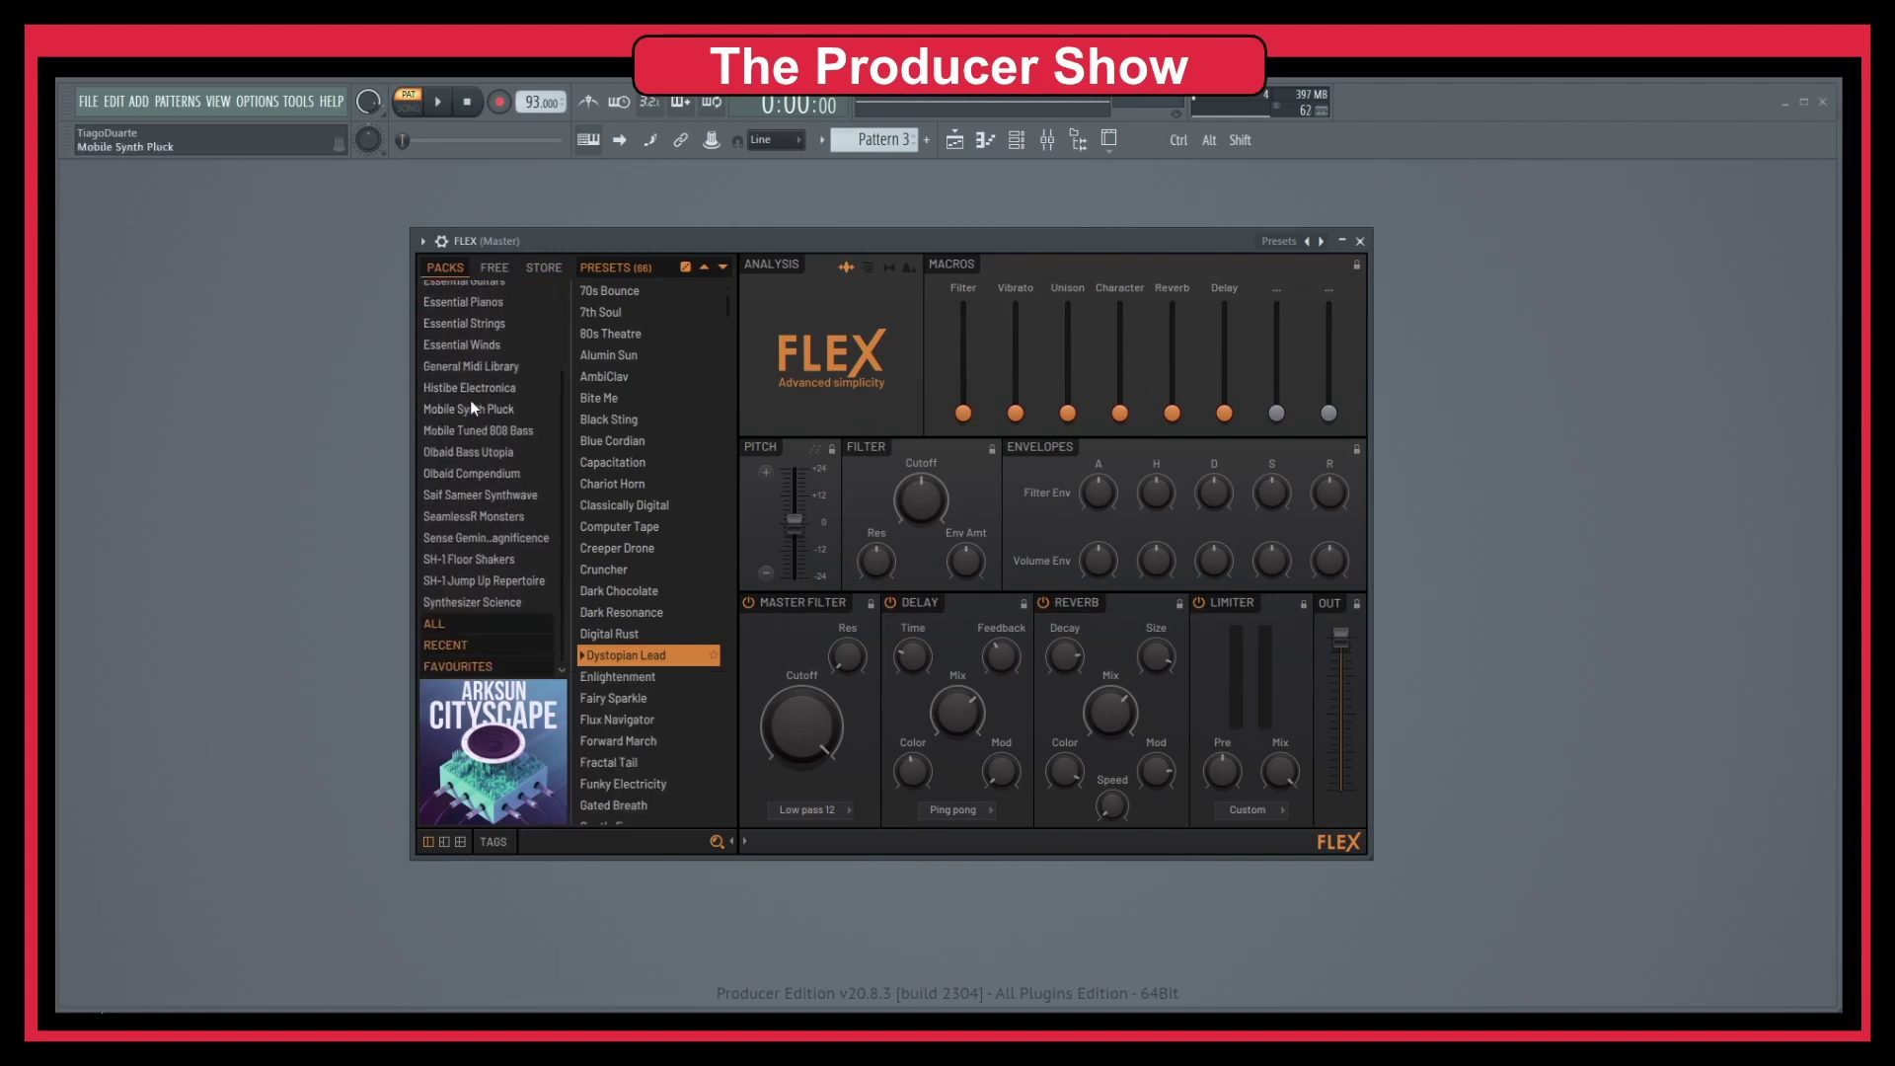
{"action": "left_click", "coordinate": [464, 627]}
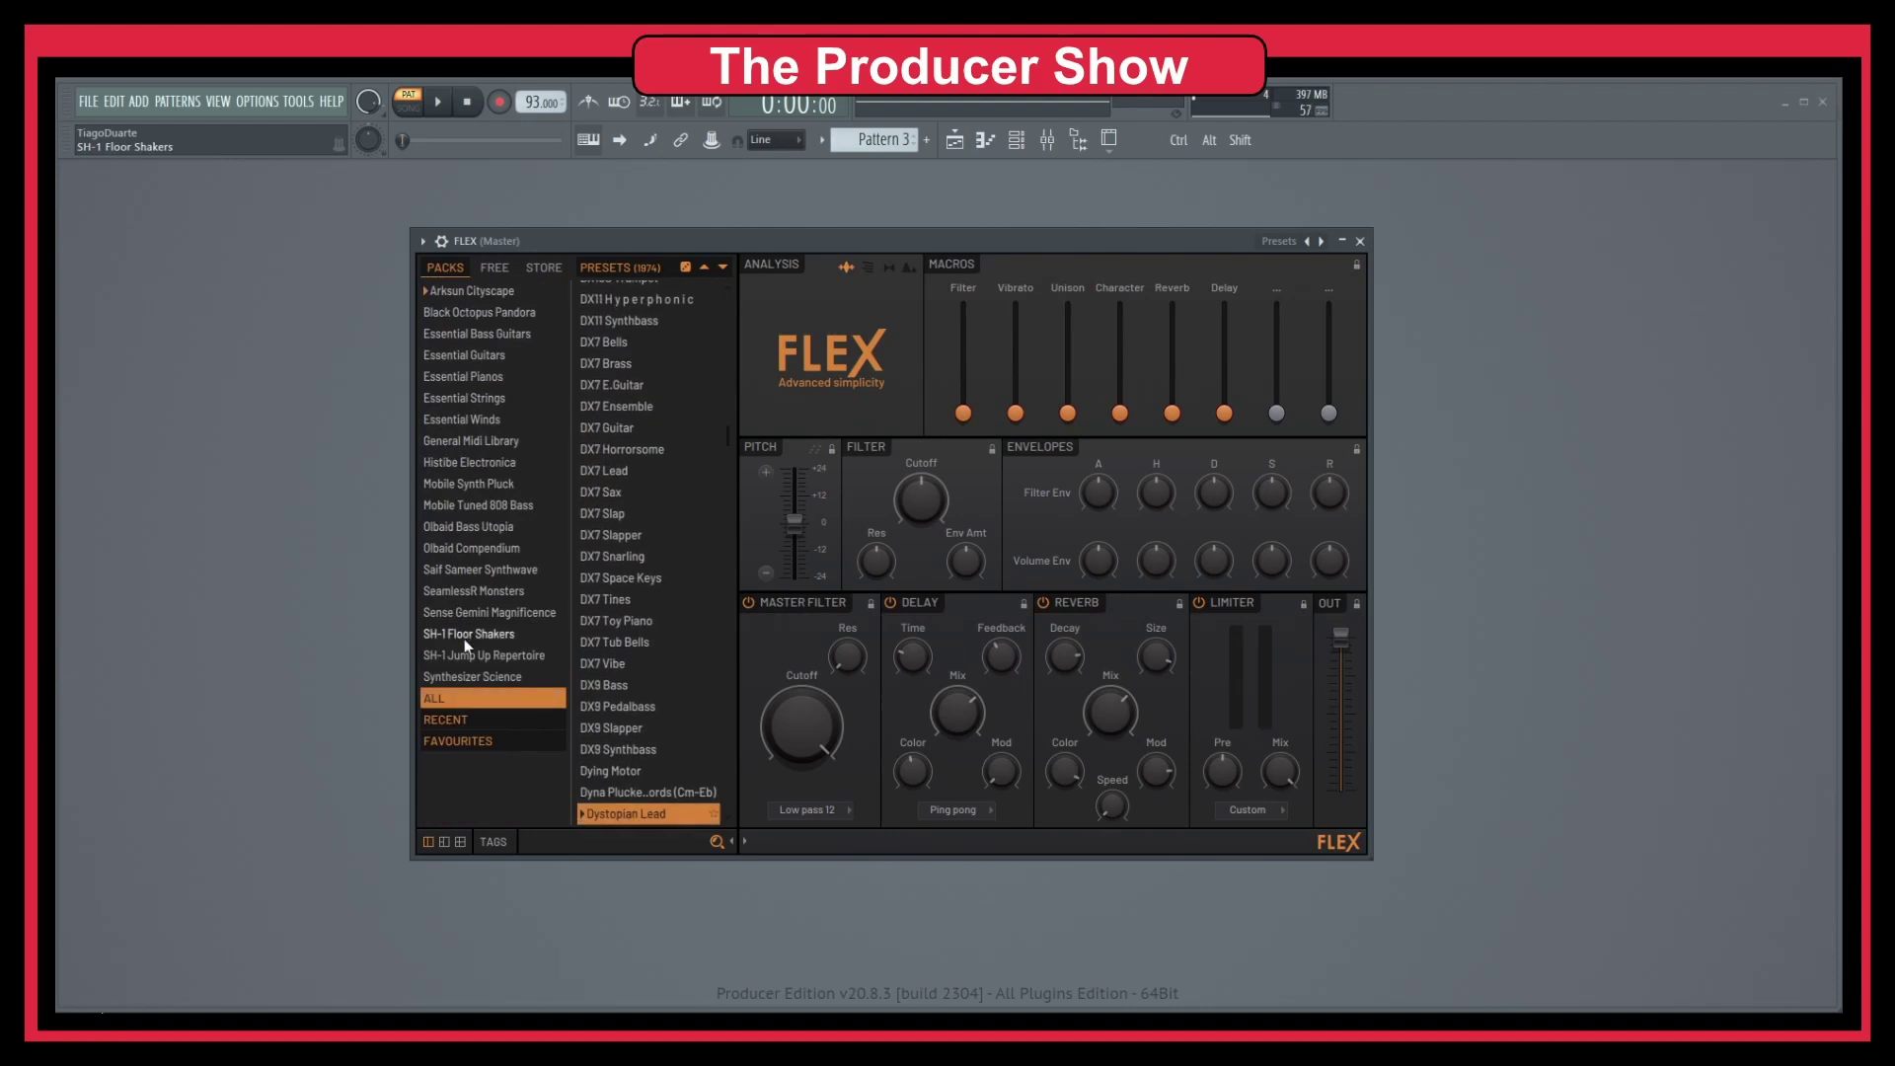
Show the preset tags and filter the presets by type Bell and style Dark.
{"action": "left_click", "coordinate": [495, 840]}
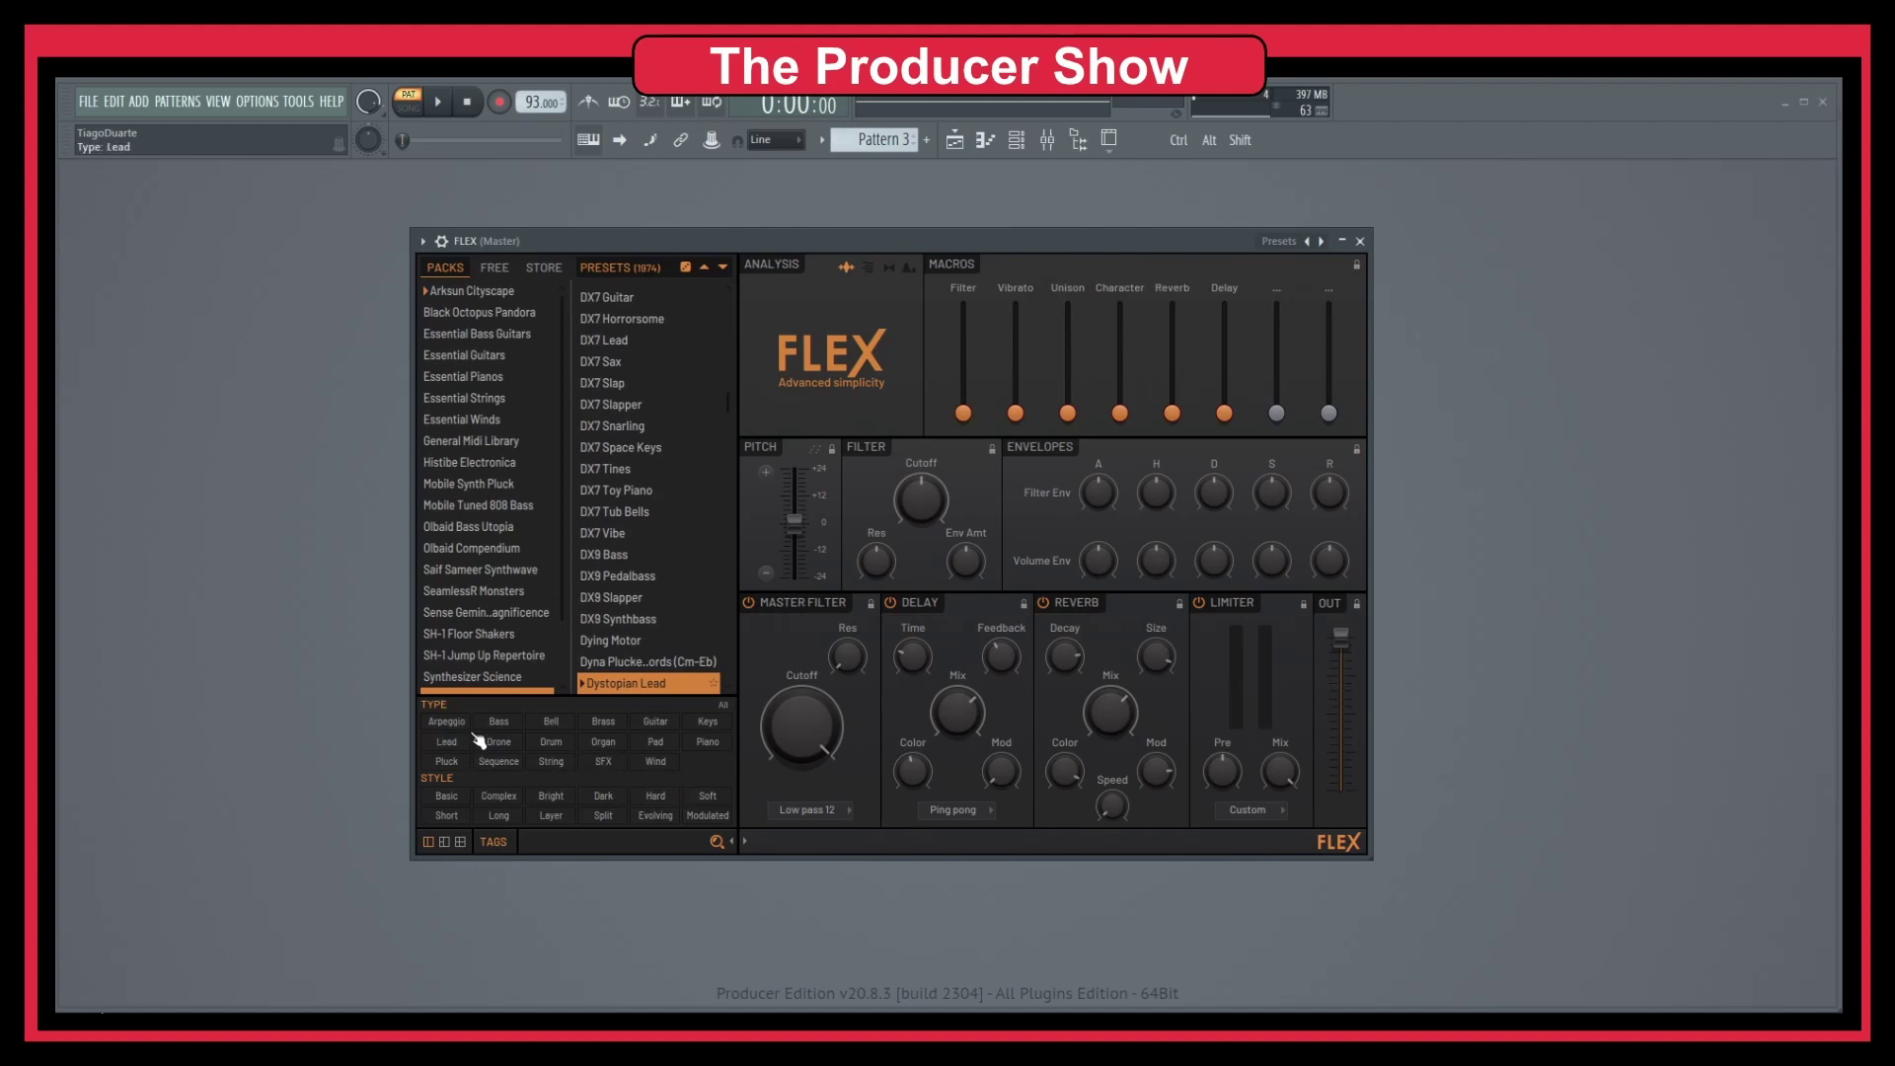
{"action": "left_click", "coordinate": [551, 721]}
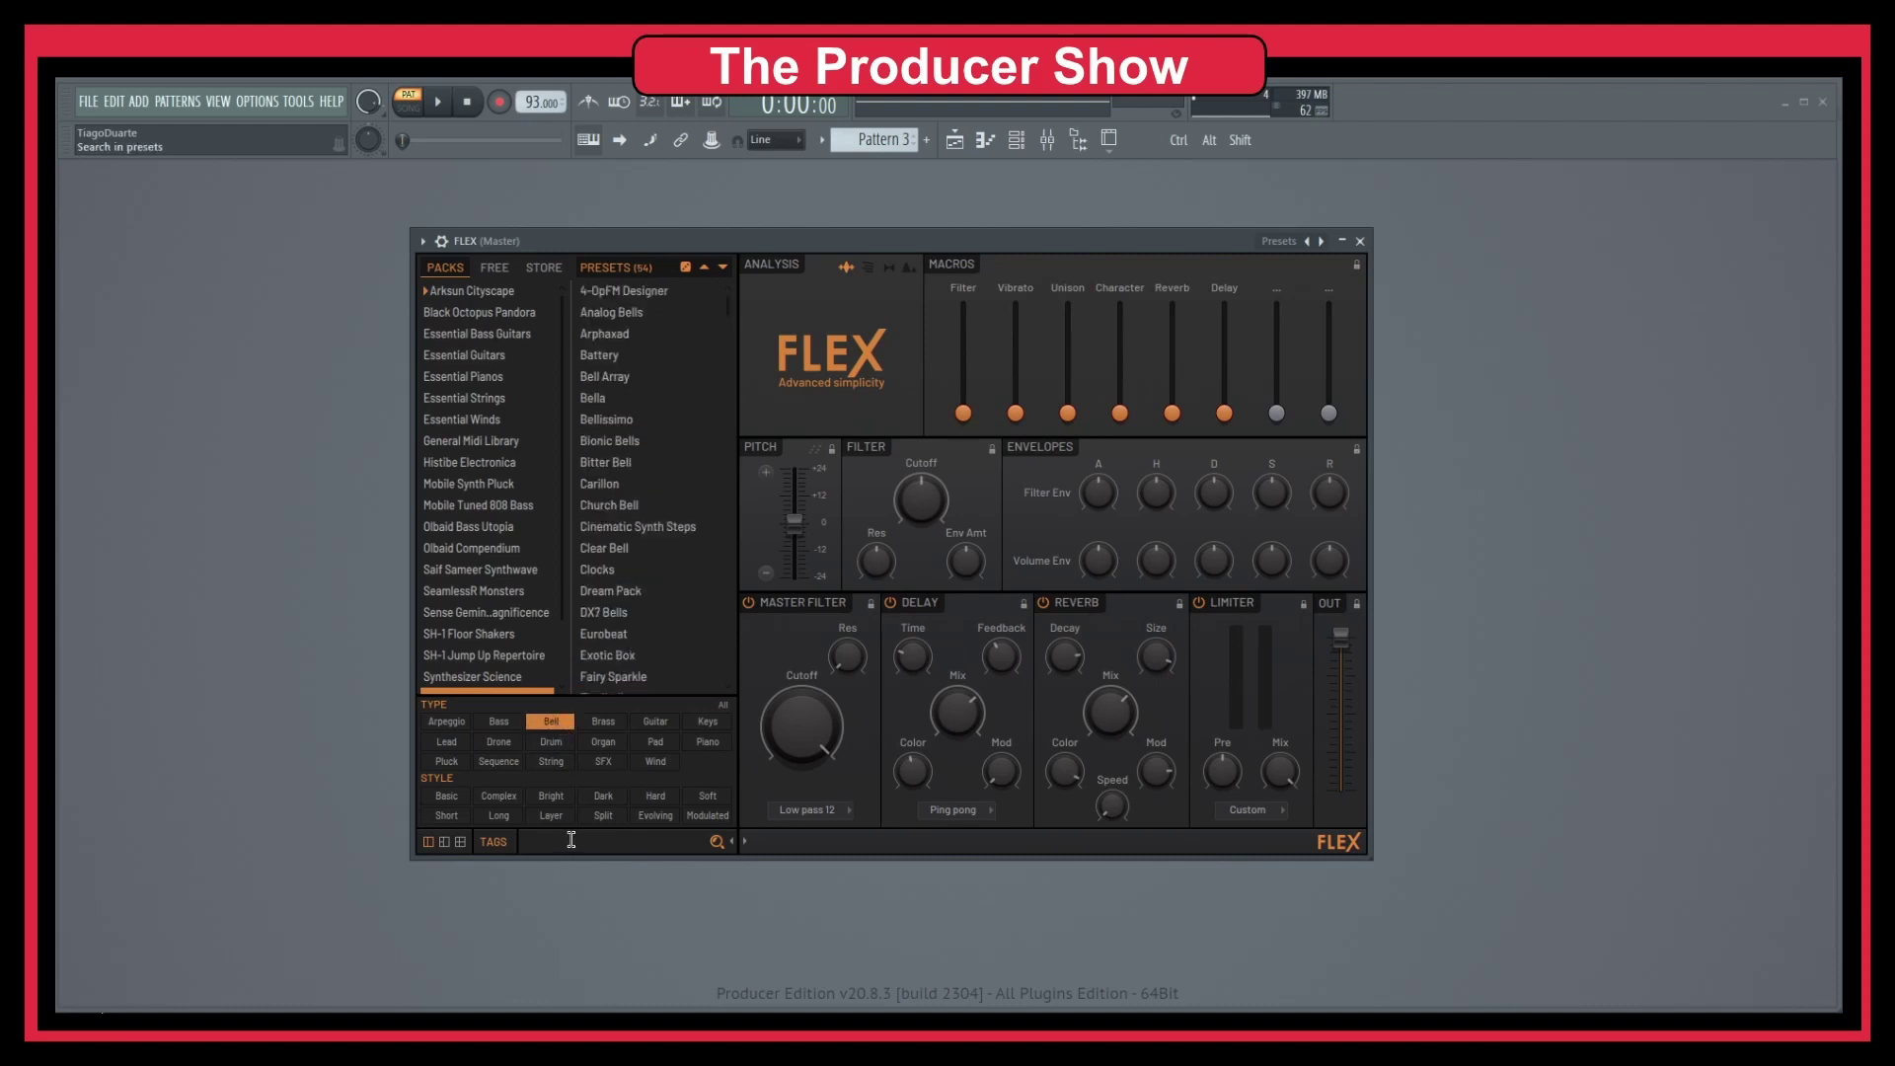
{"action": "left_click", "coordinate": [603, 795]}
Audition the dark bell presets one by one, from Bitter Bell through to Marimbo.
{"action": "left_click", "coordinate": [625, 291]}
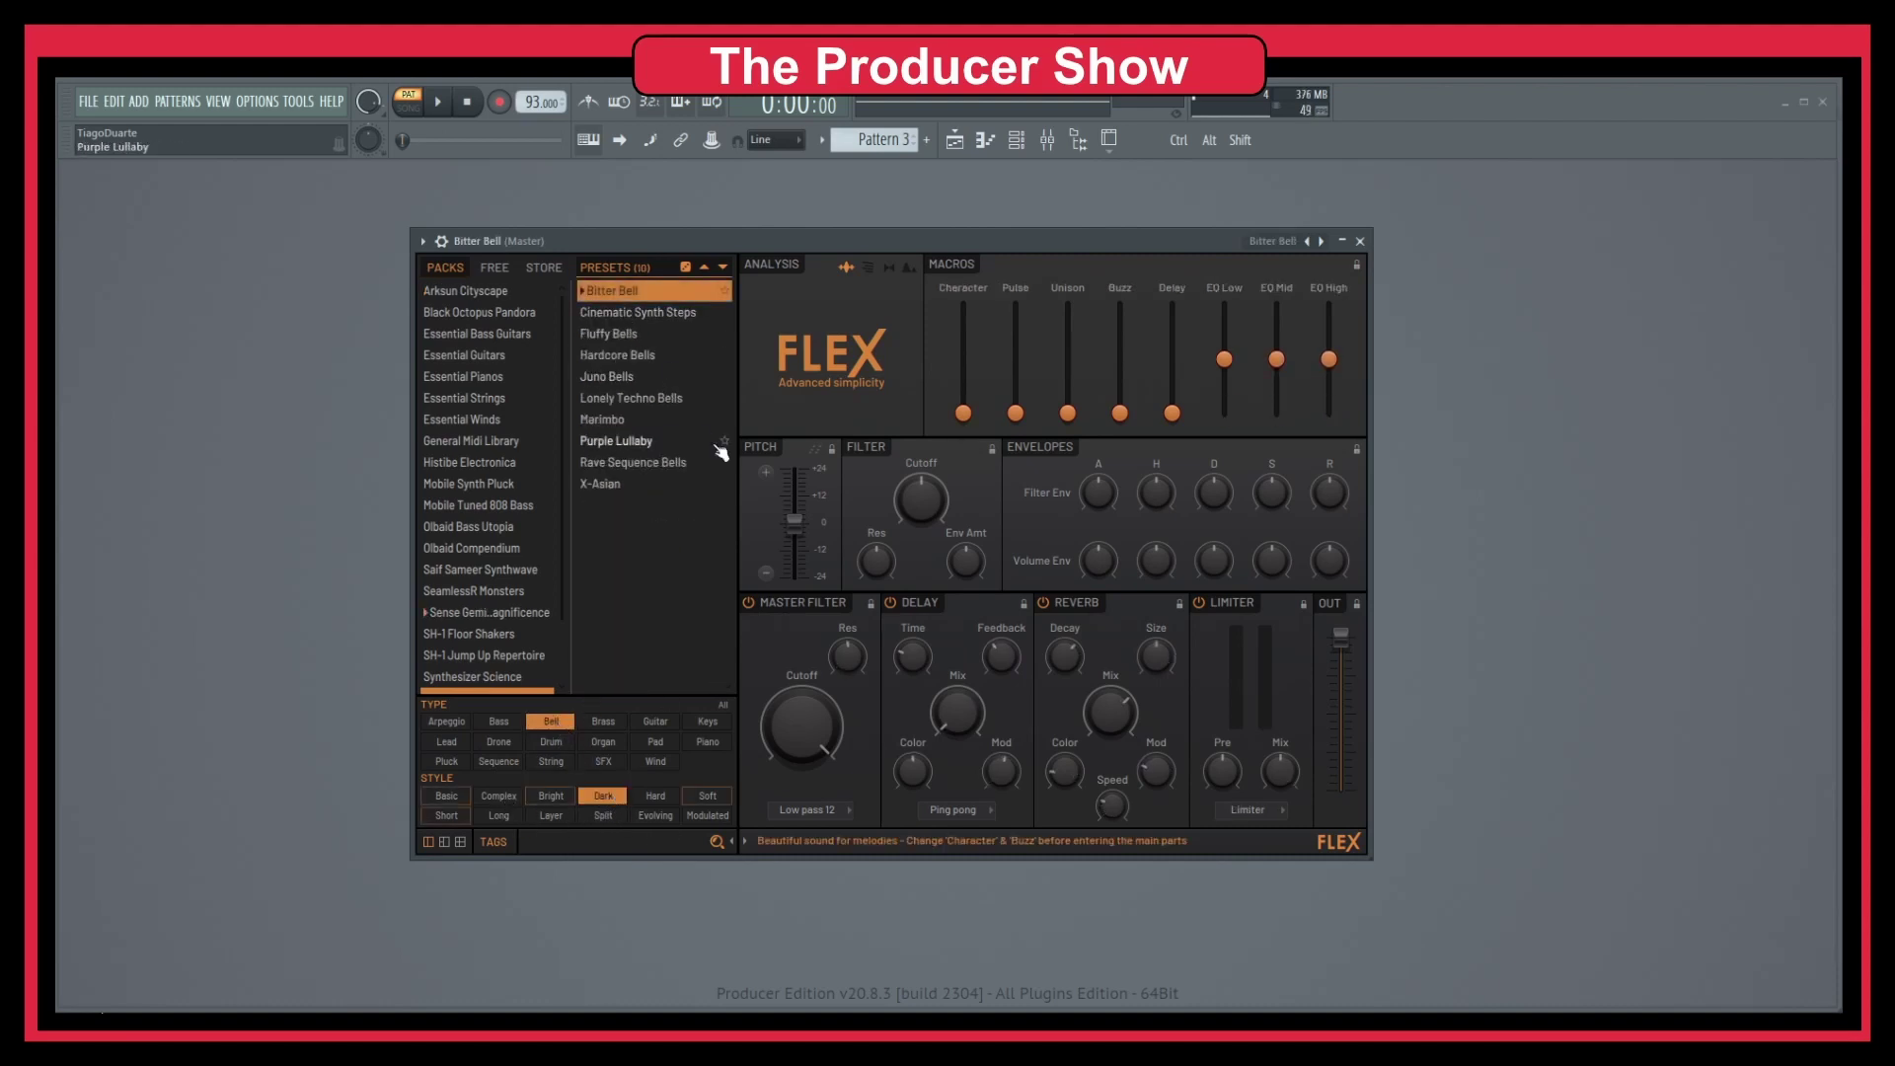
{"action": "left_click", "coordinate": [634, 312]}
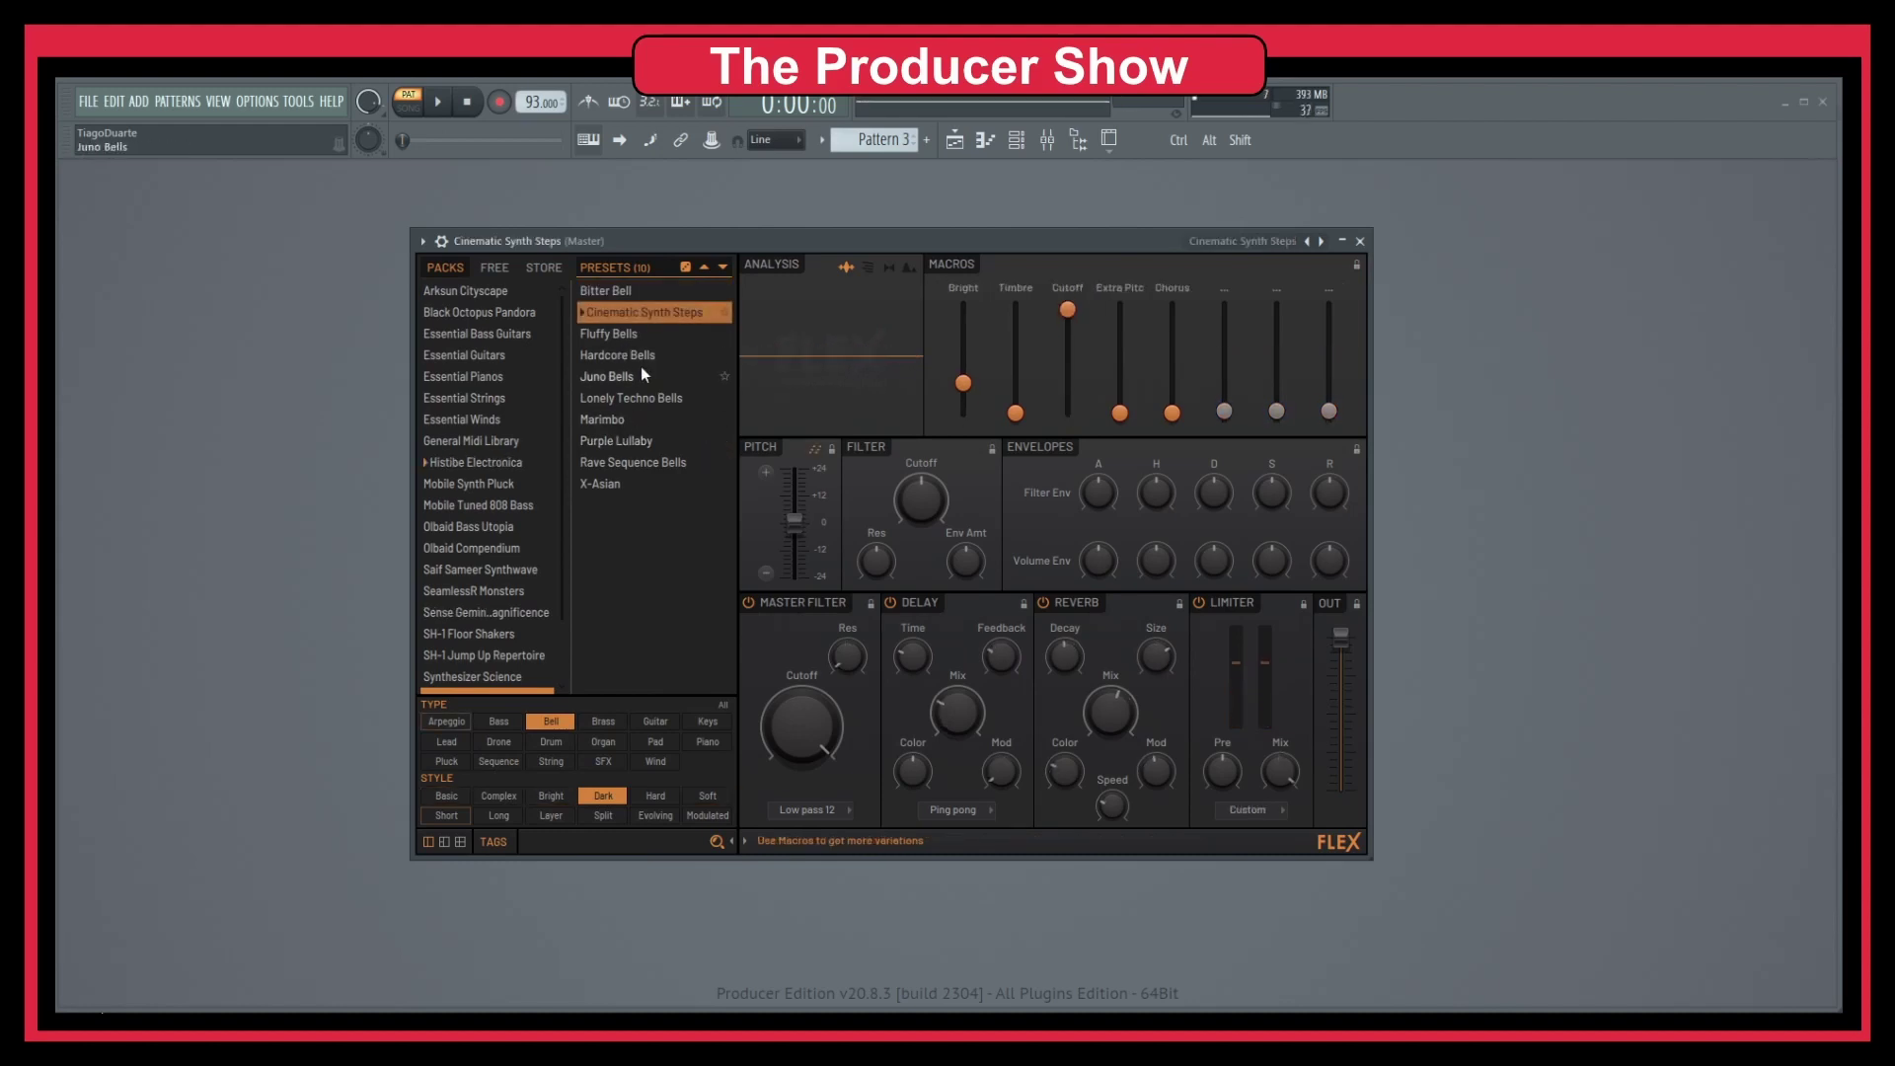
{"action": "left_click", "coordinate": [624, 335]}
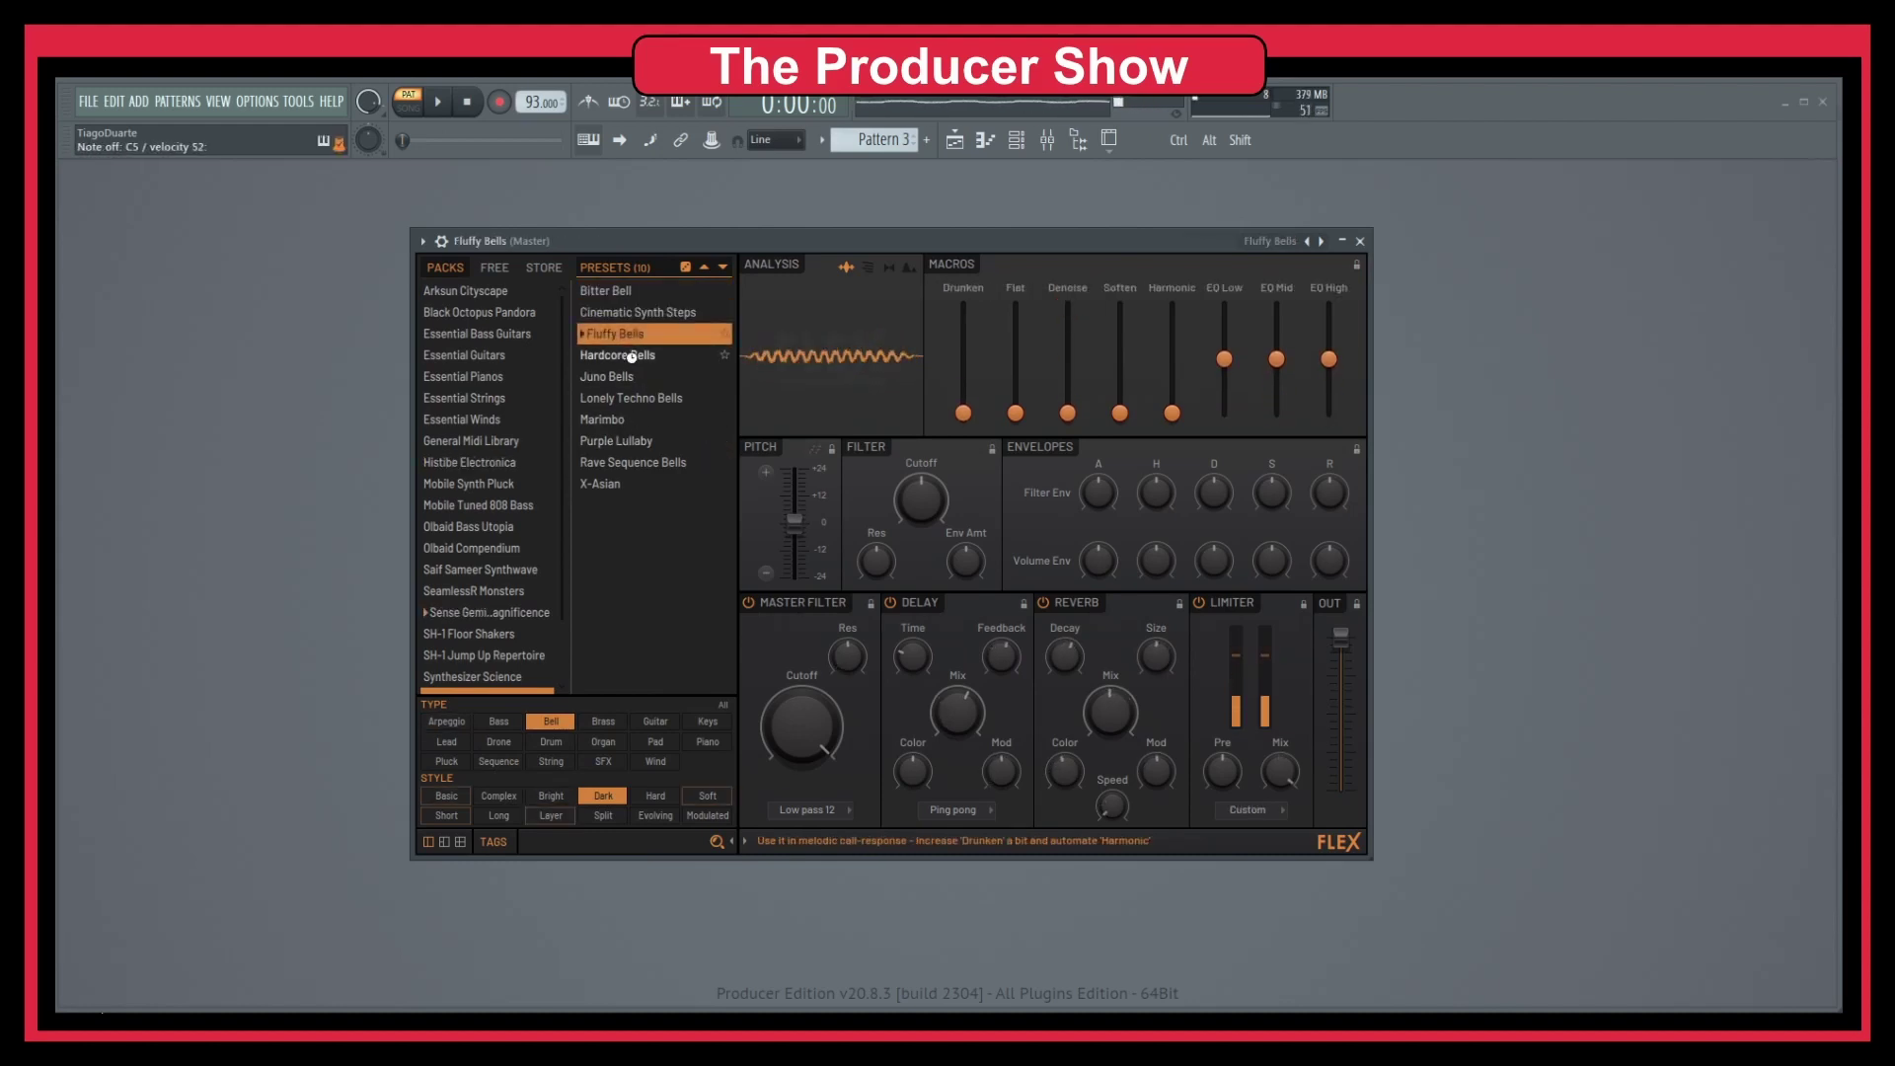
{"action": "left_click", "coordinate": [634, 357]}
{"action": "left_click", "coordinate": [632, 377]}
{"action": "left_click", "coordinate": [632, 403]}
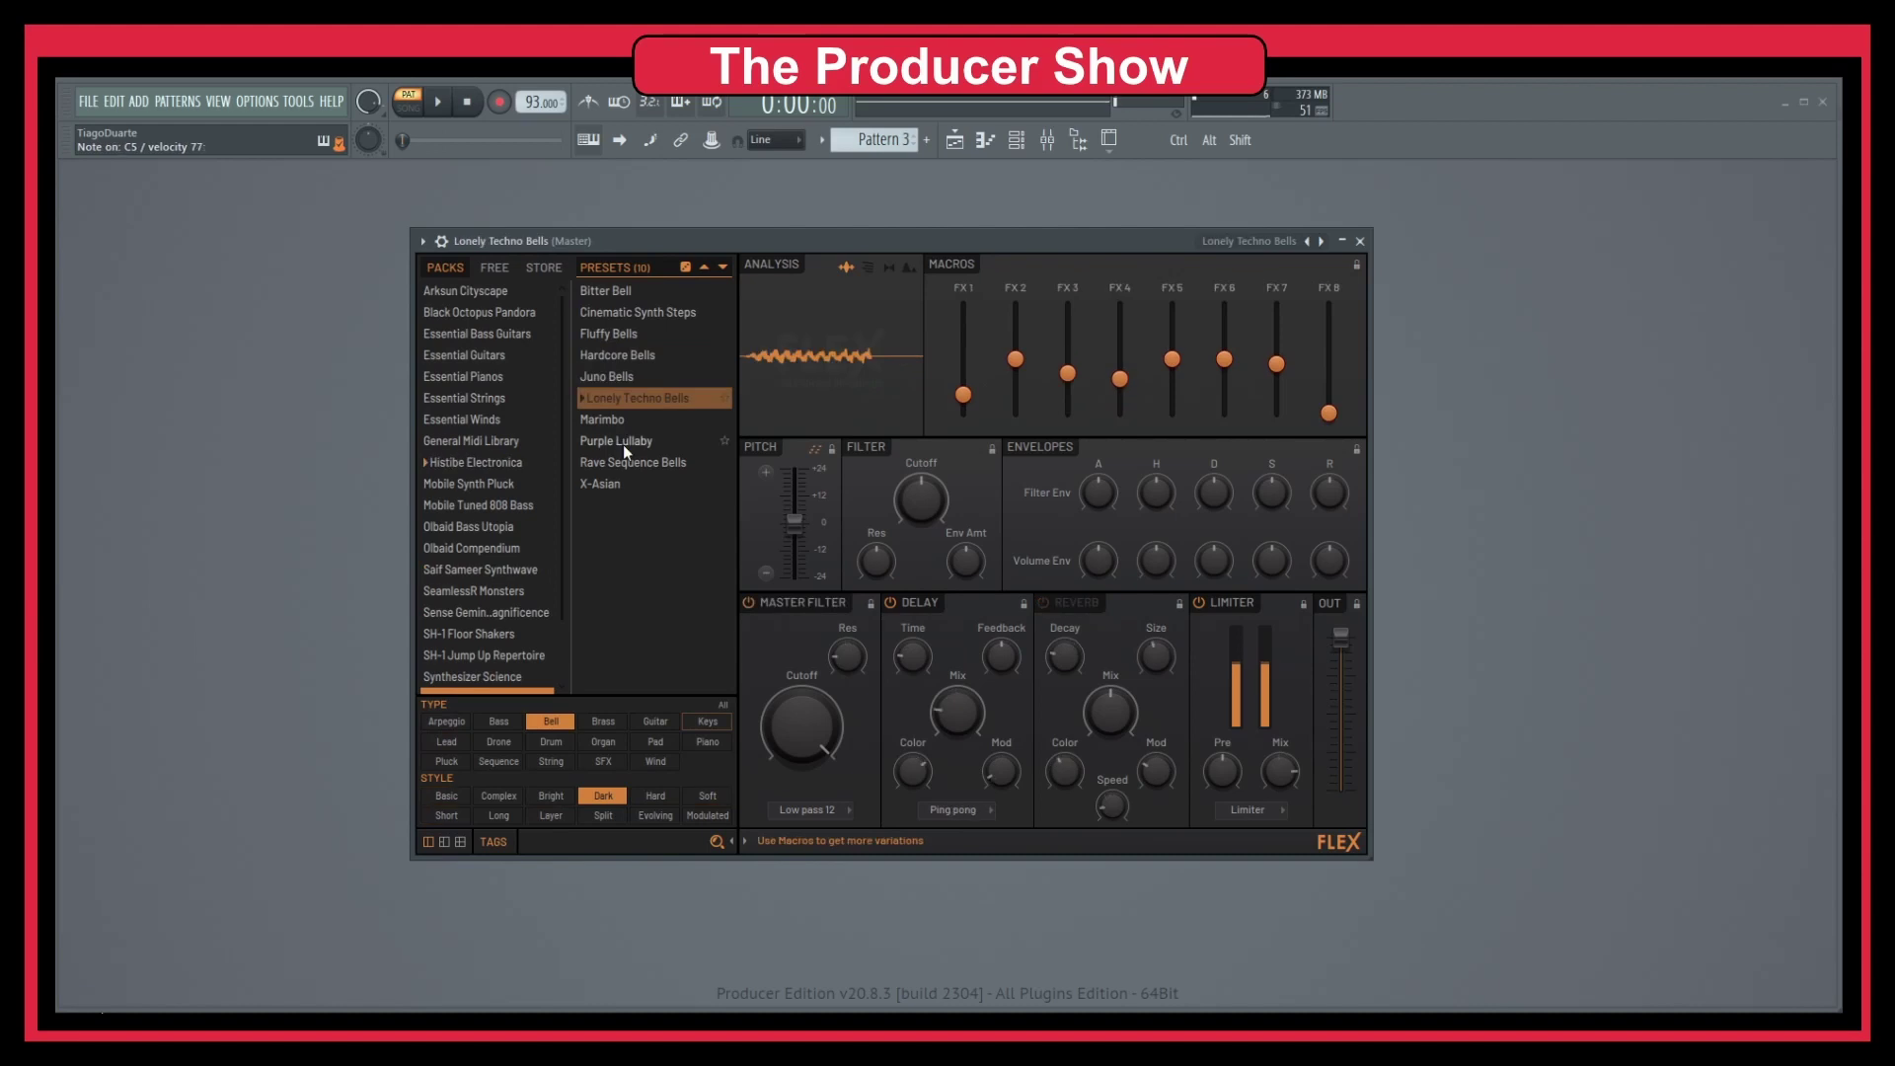
{"action": "left_click", "coordinate": [624, 422]}
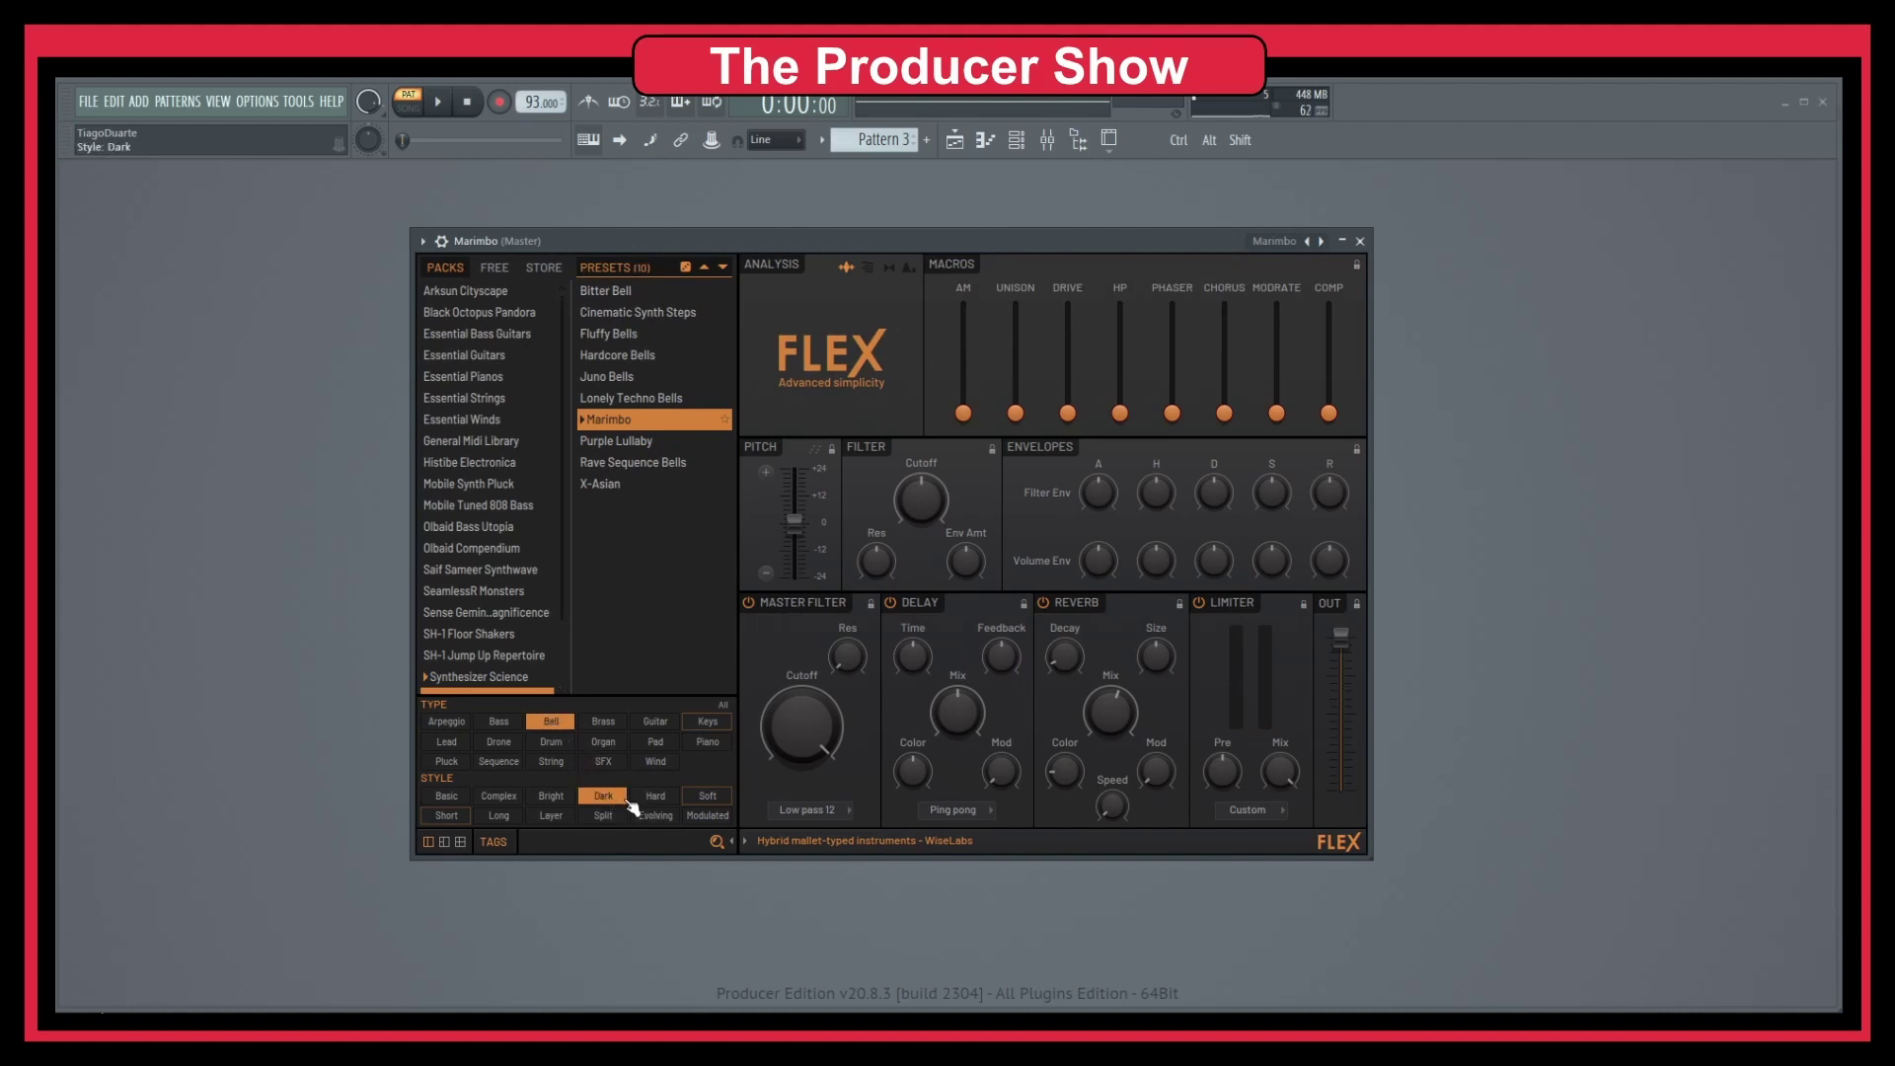
Replace the Bell type filter with Brass and audition the presets Aquatic, Brass Sparks and Haunting Hour.
{"action": "left_click", "coordinate": [568, 729]}
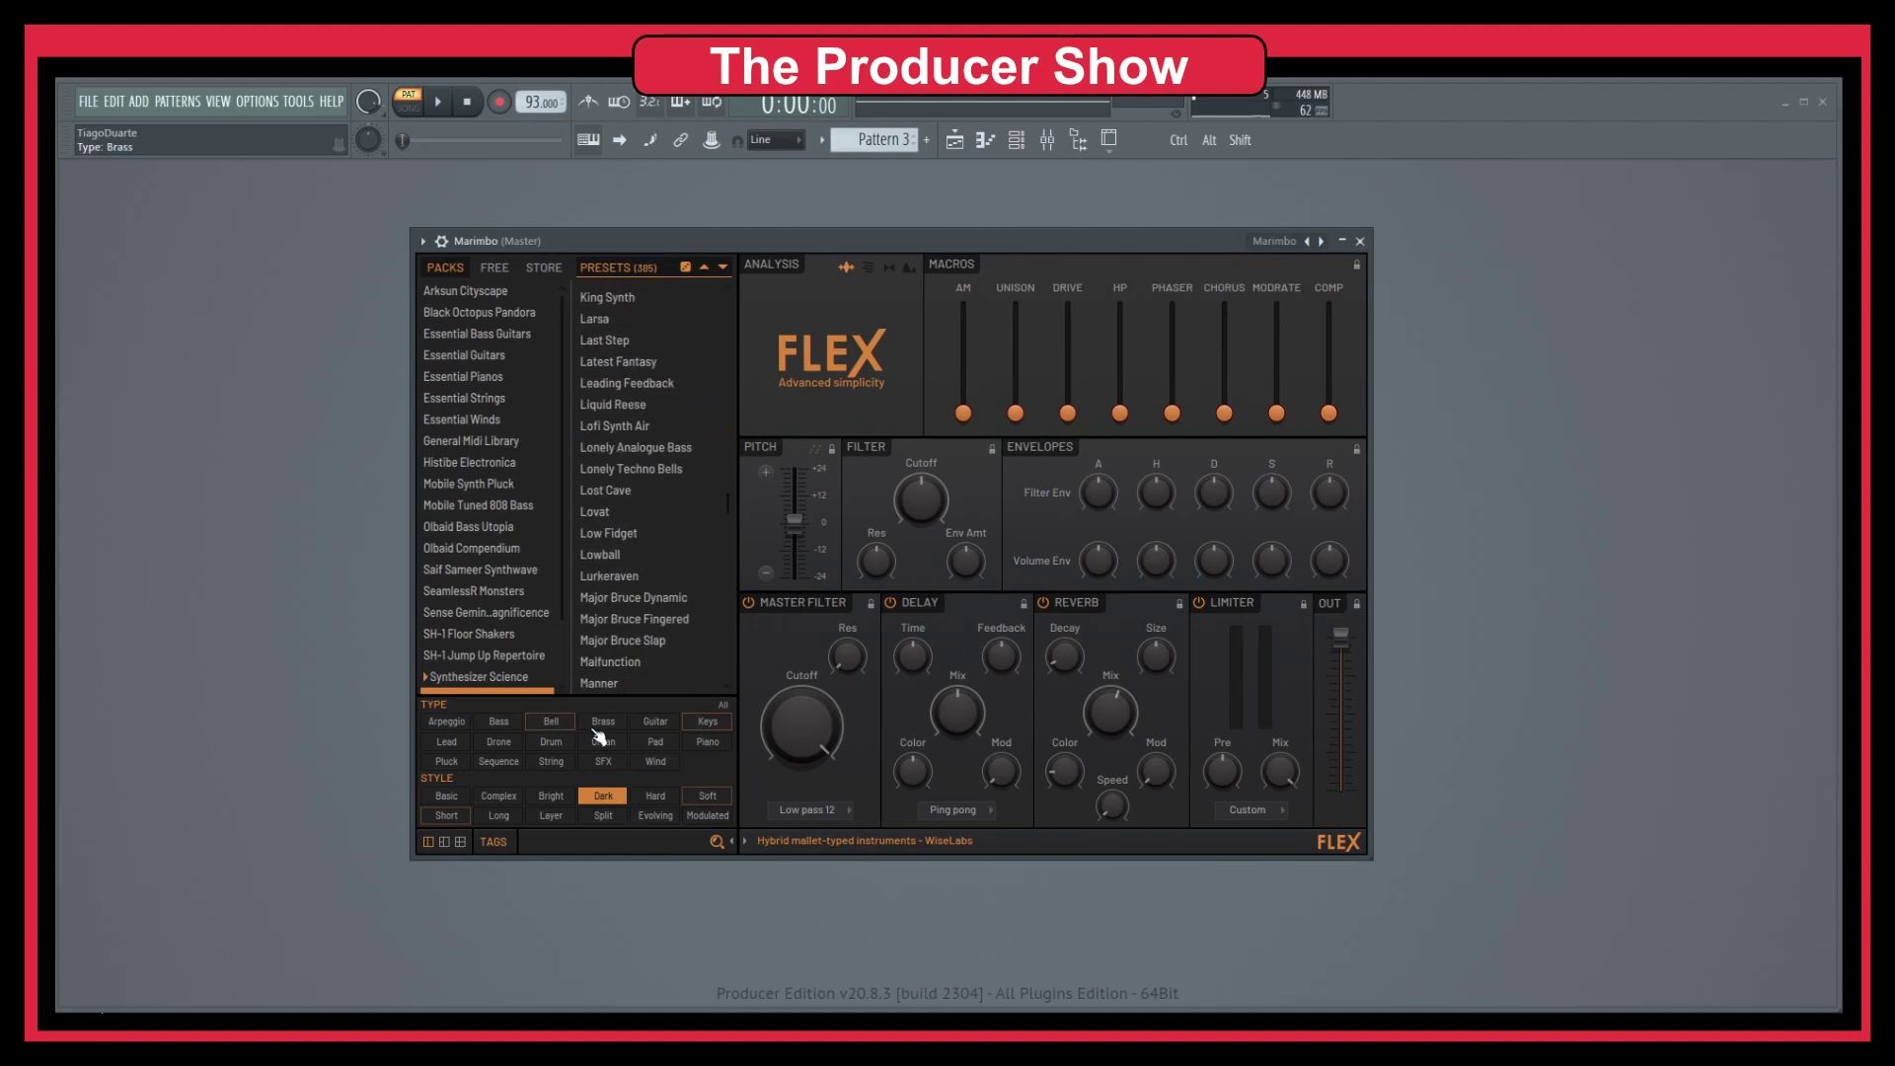
{"action": "left_click", "coordinate": [603, 727]}
{"action": "left_click", "coordinate": [617, 292]}
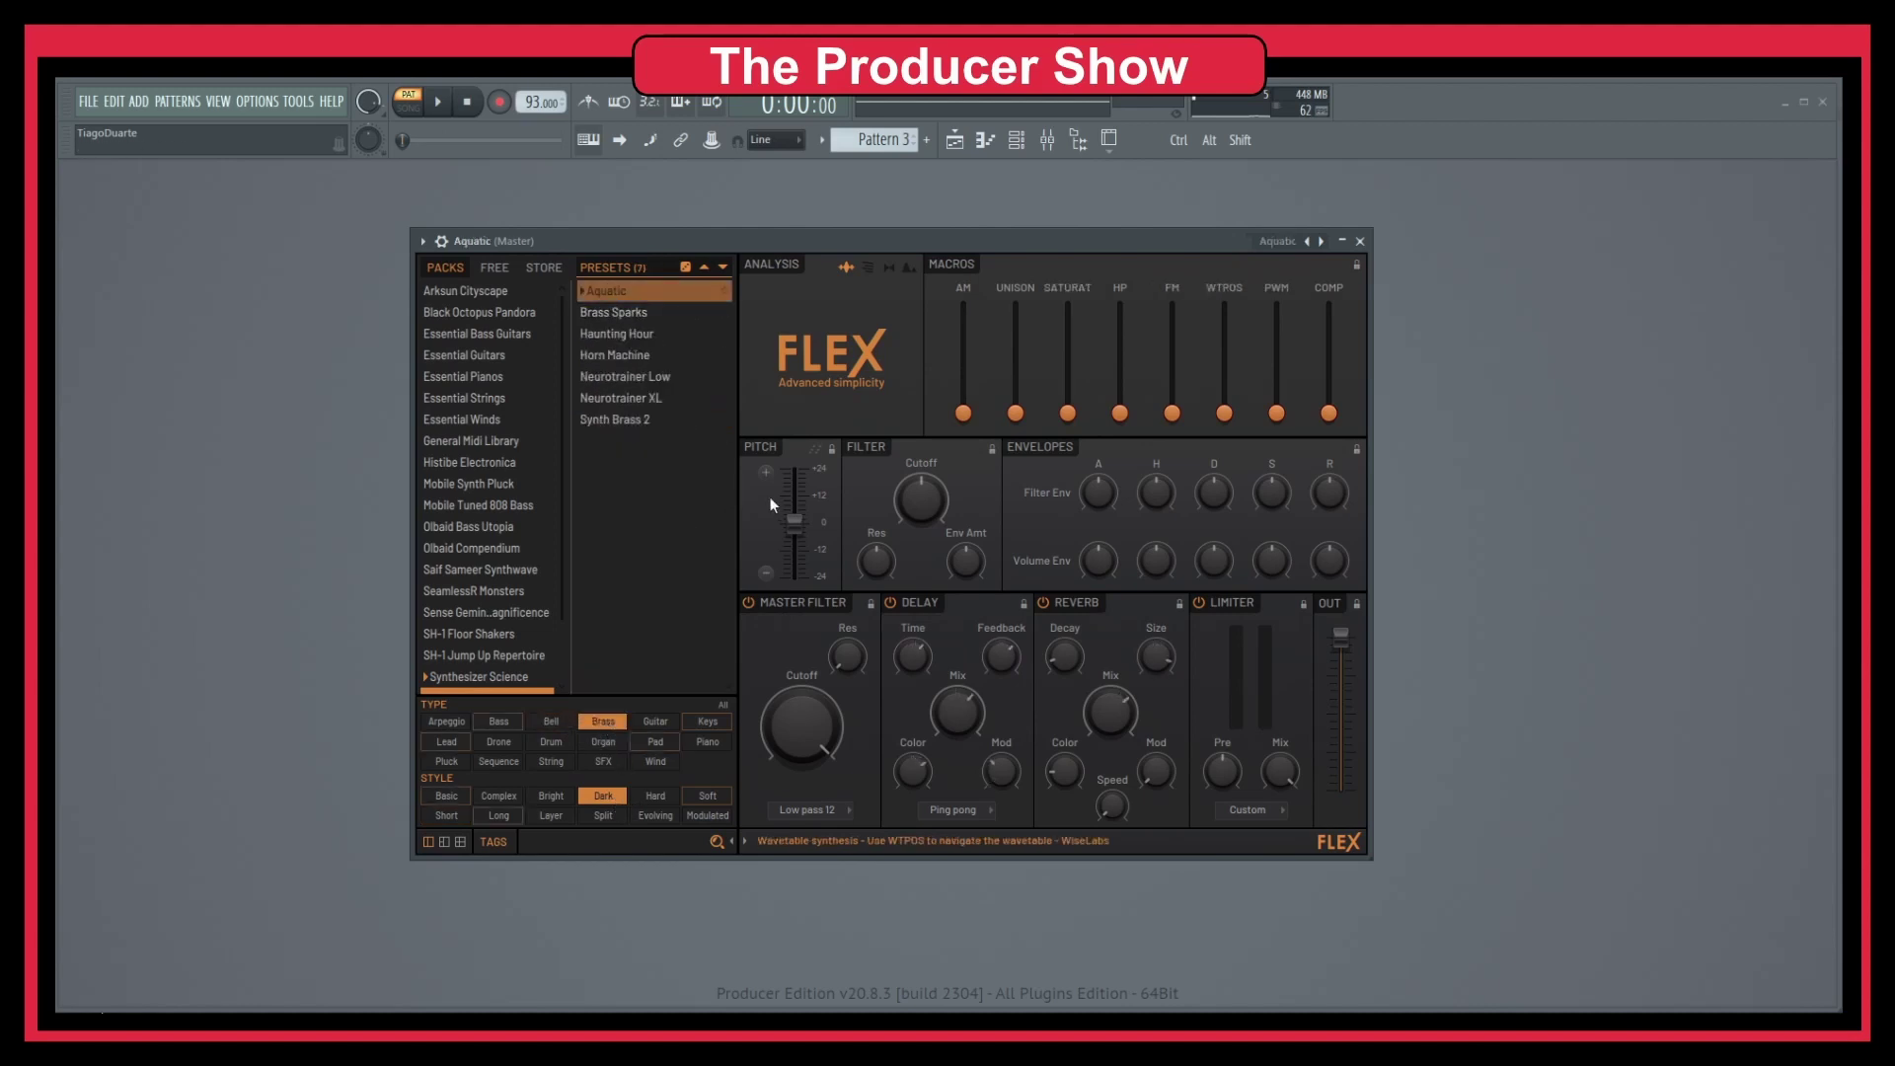
{"action": "left_click", "coordinate": [634, 314]}
{"action": "left_click", "coordinate": [634, 335]}
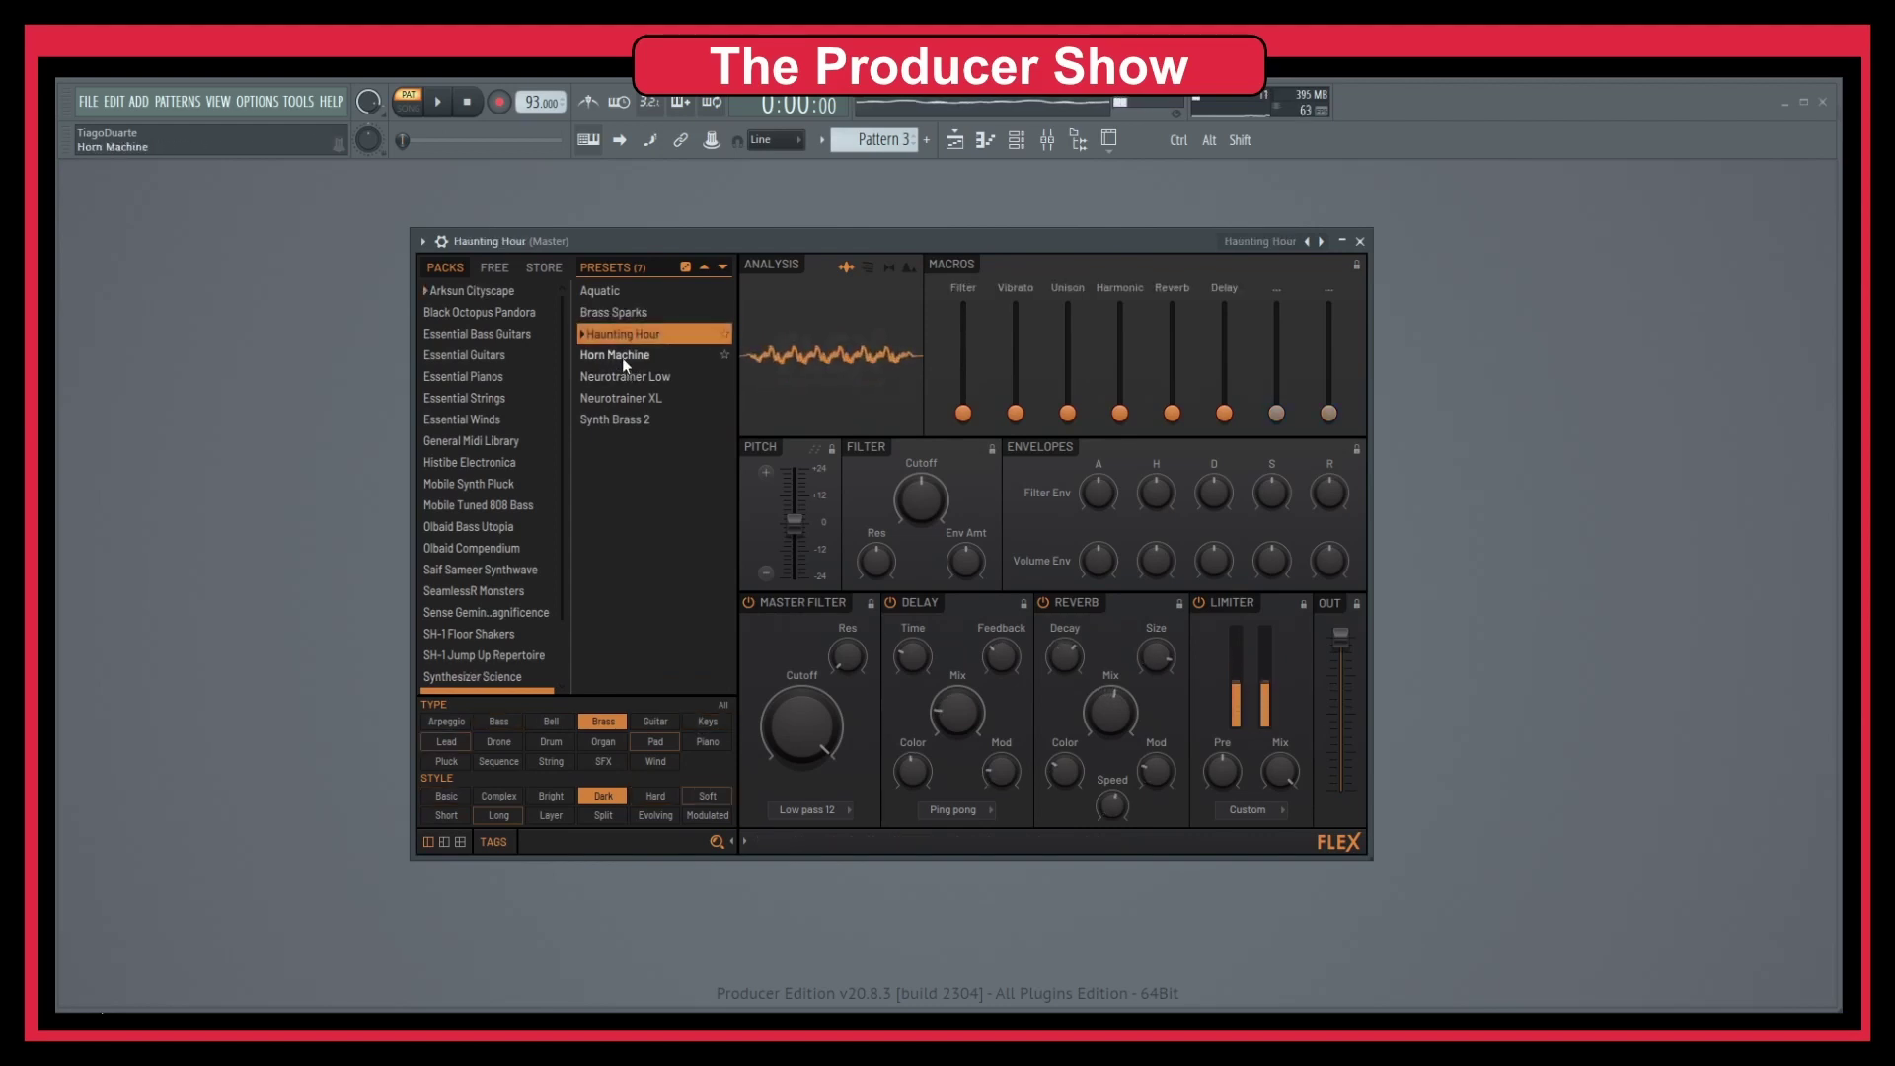
Audition Horn Machine and Neurotrainer Low, then load and play the Synth Brass 2 preset.
{"action": "left_click", "coordinate": [625, 358]}
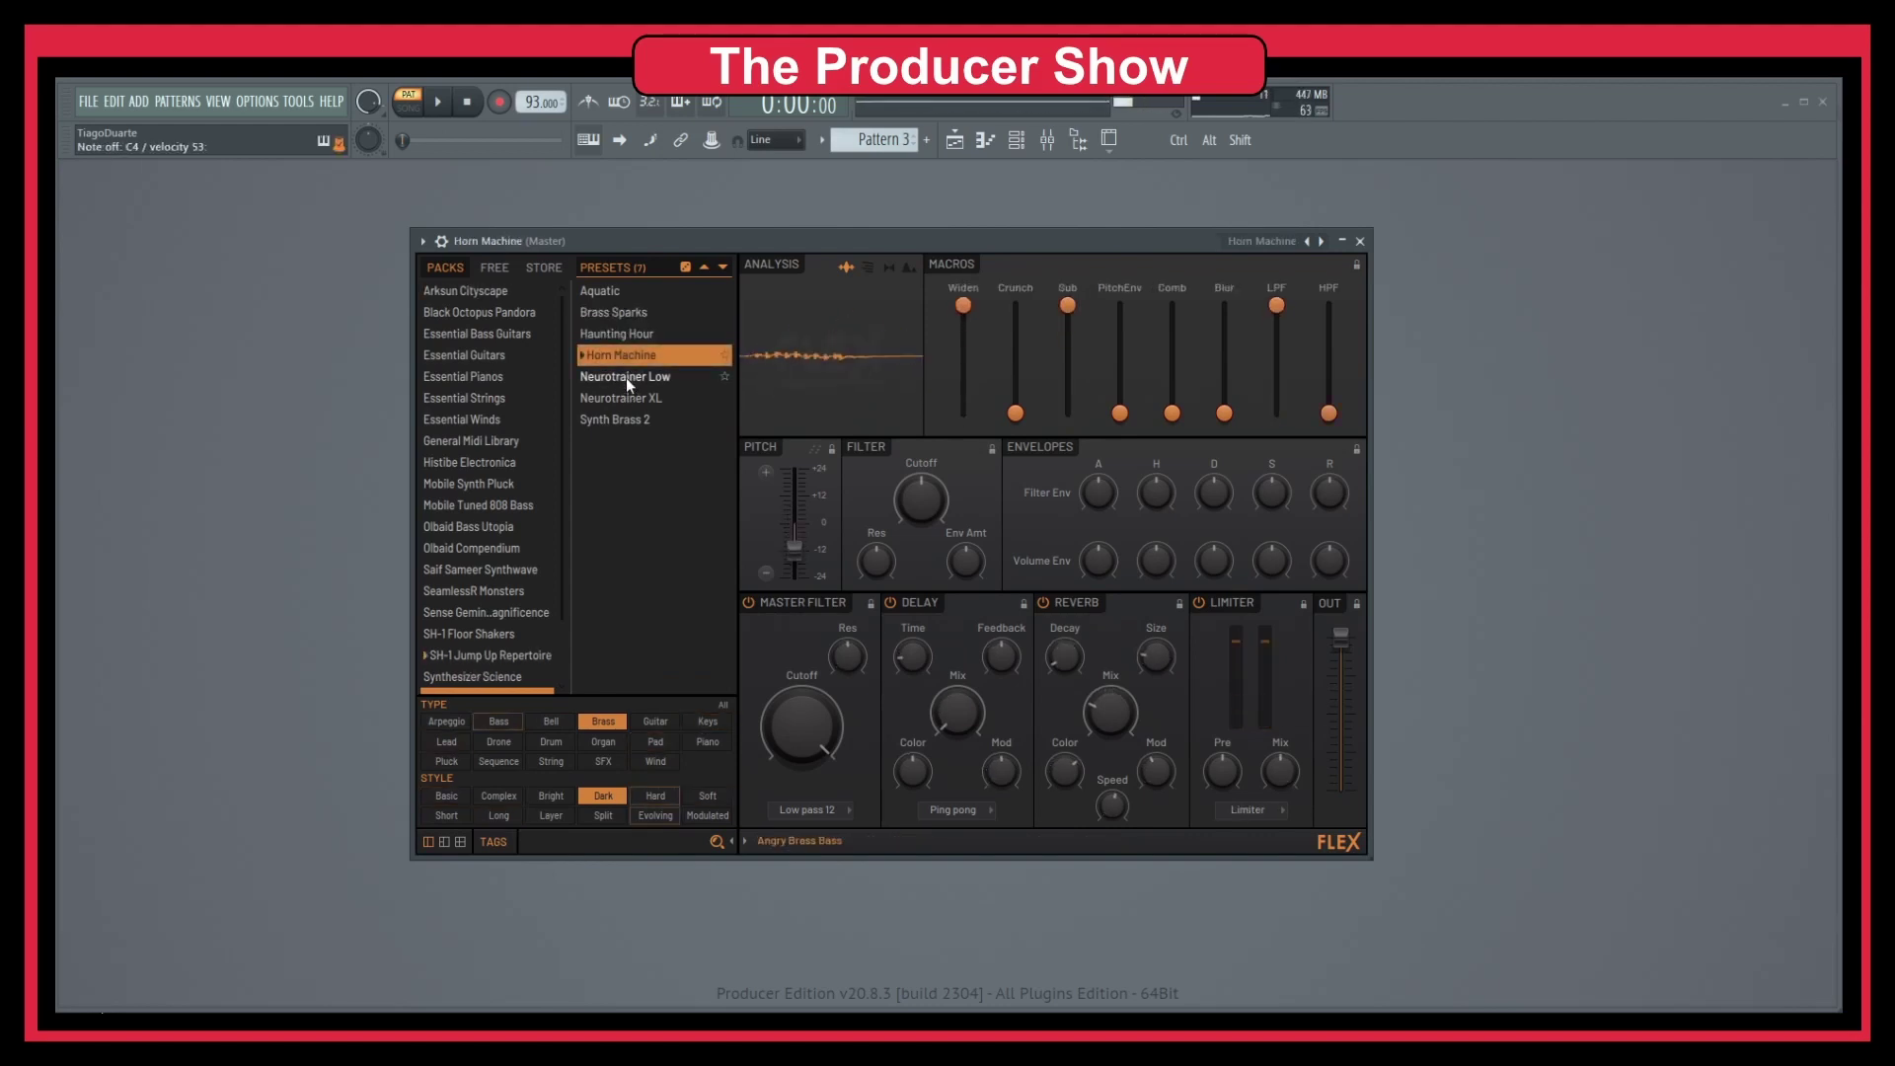
{"action": "left_click", "coordinate": [626, 393]}
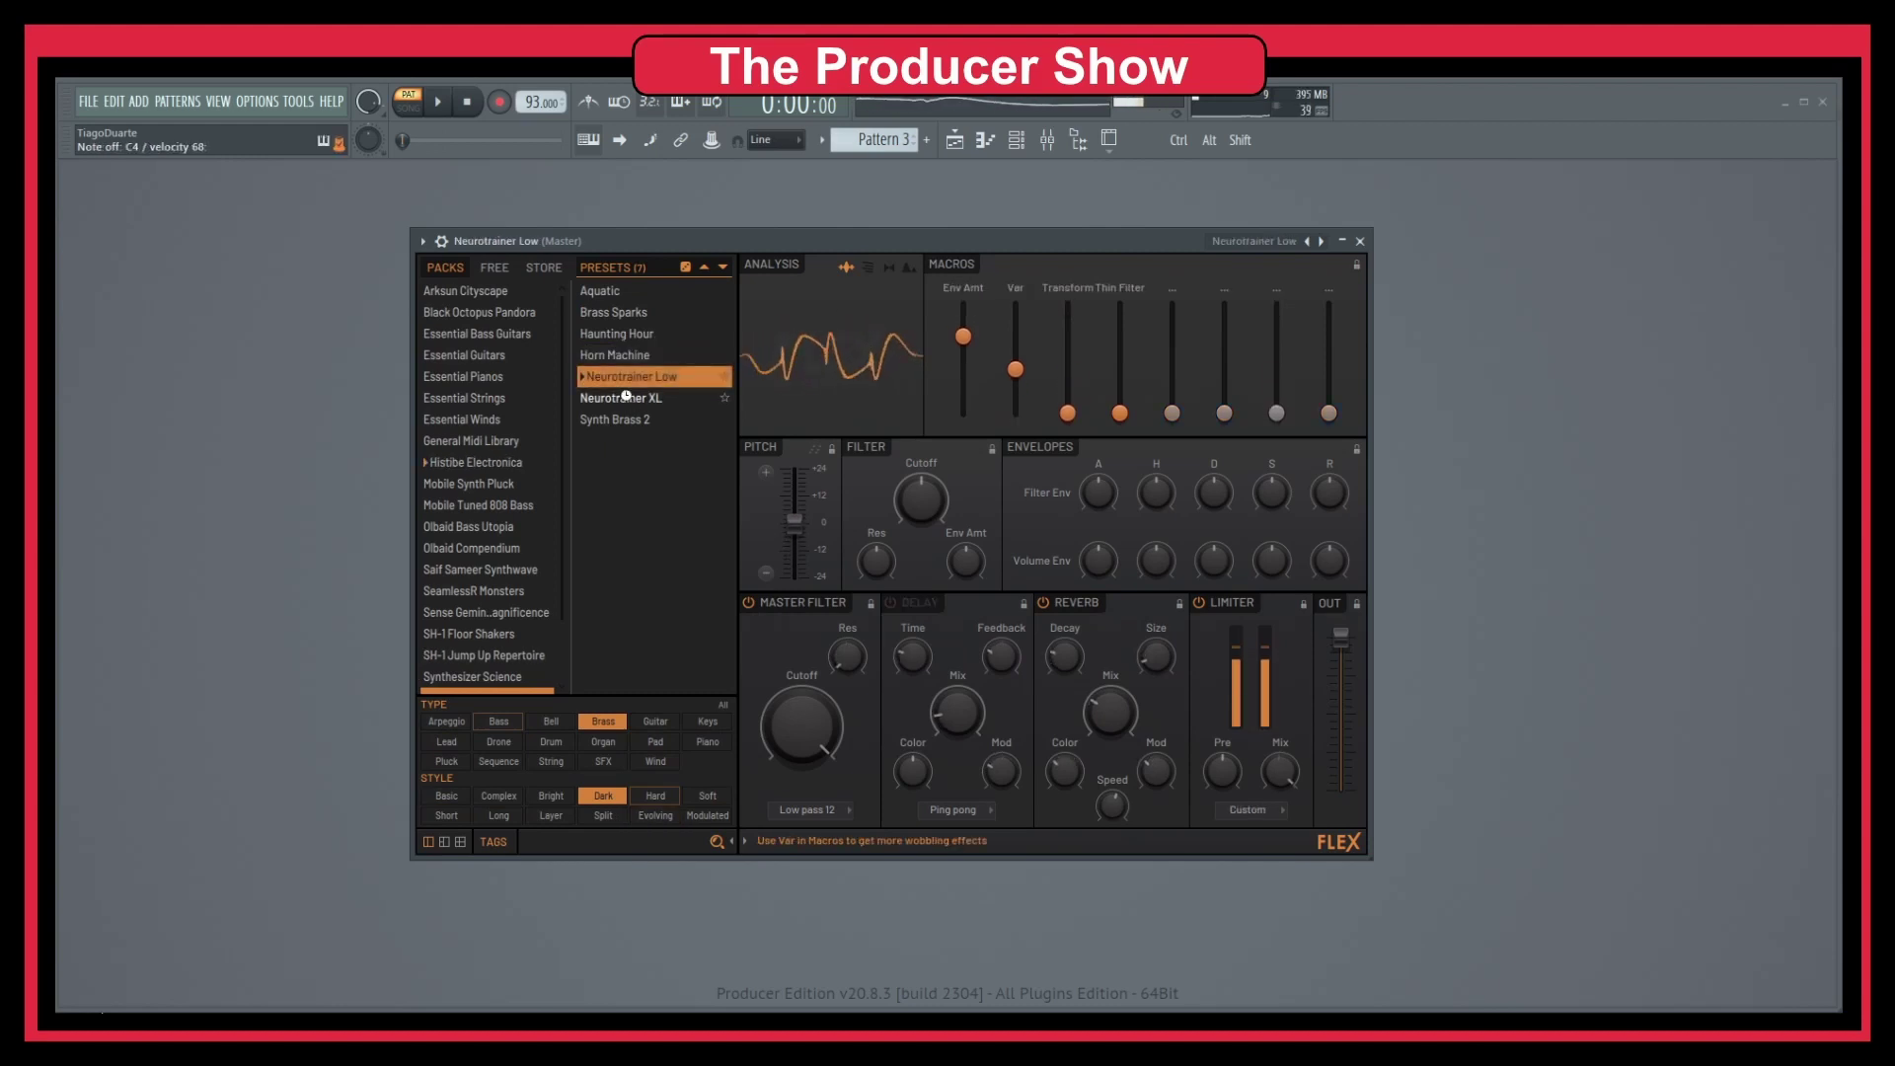
{"action": "left_click", "coordinate": [628, 377]}
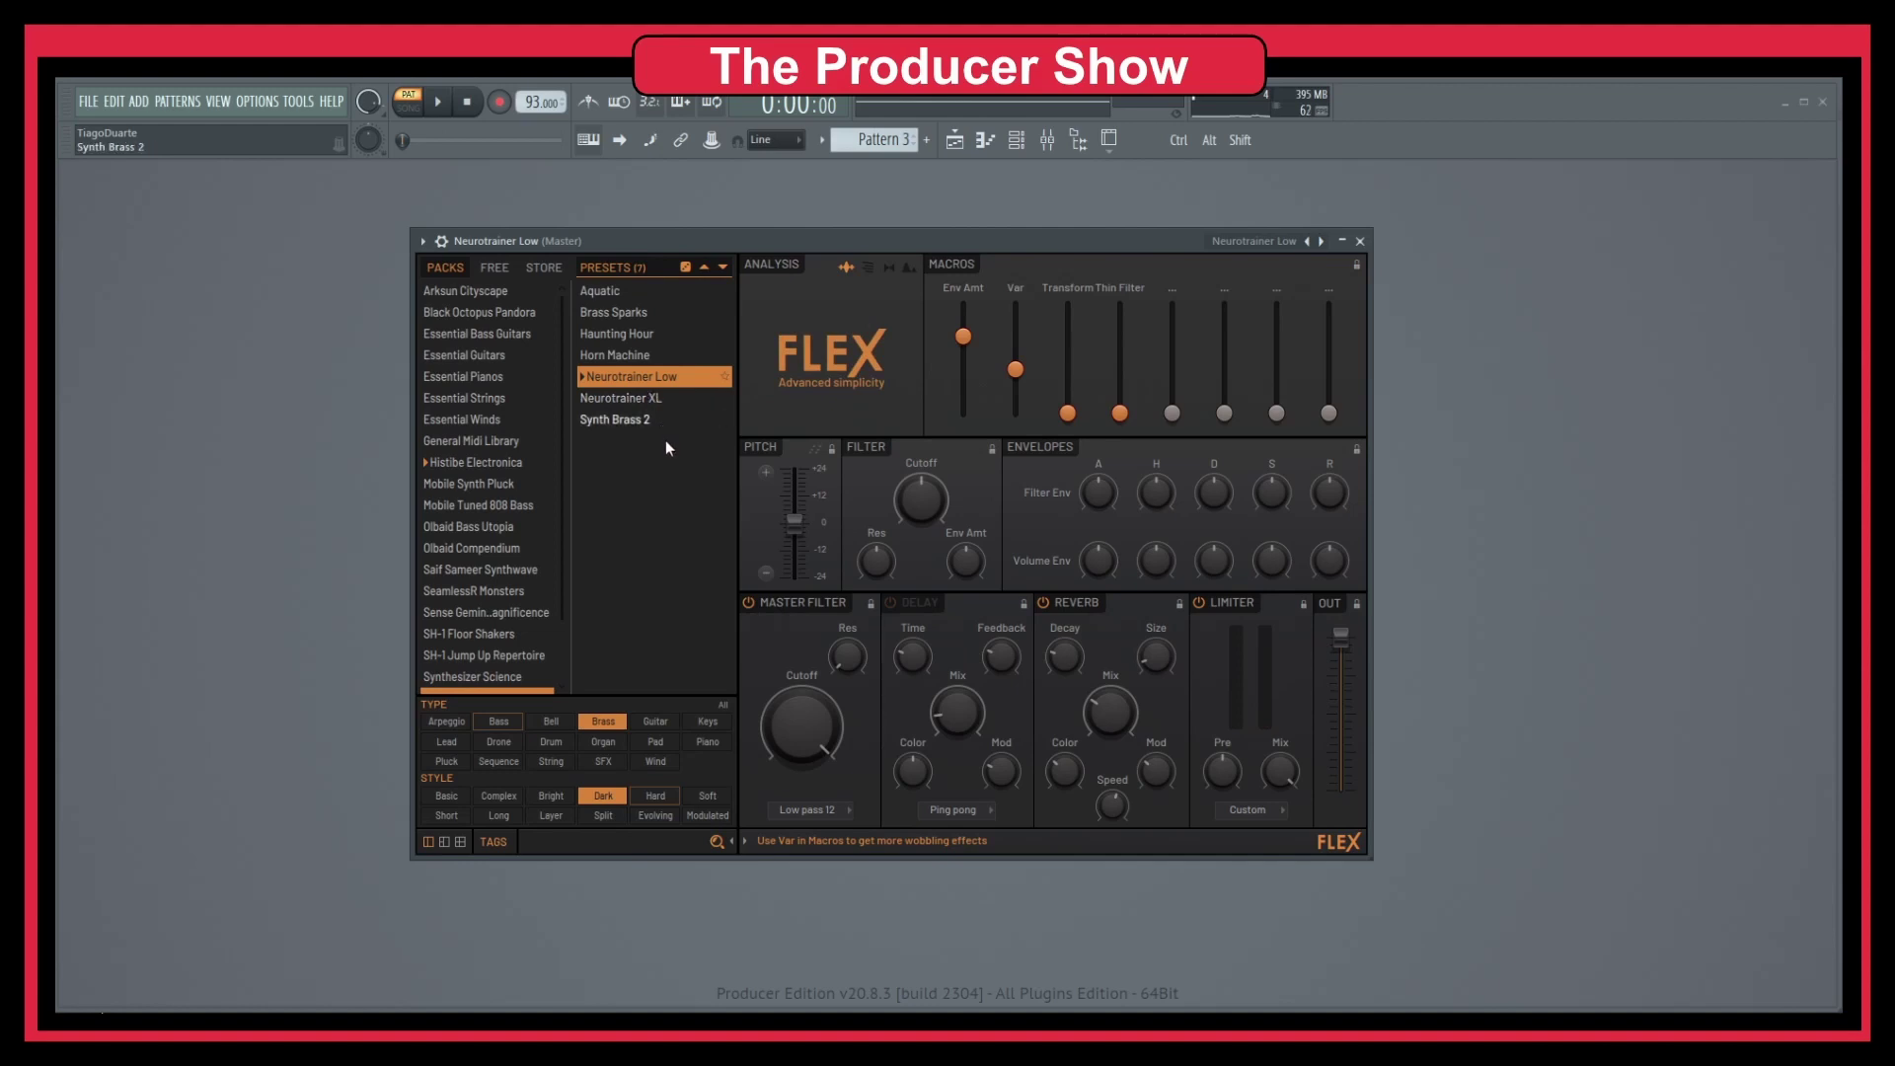
{"action": "key", "text": "z"}
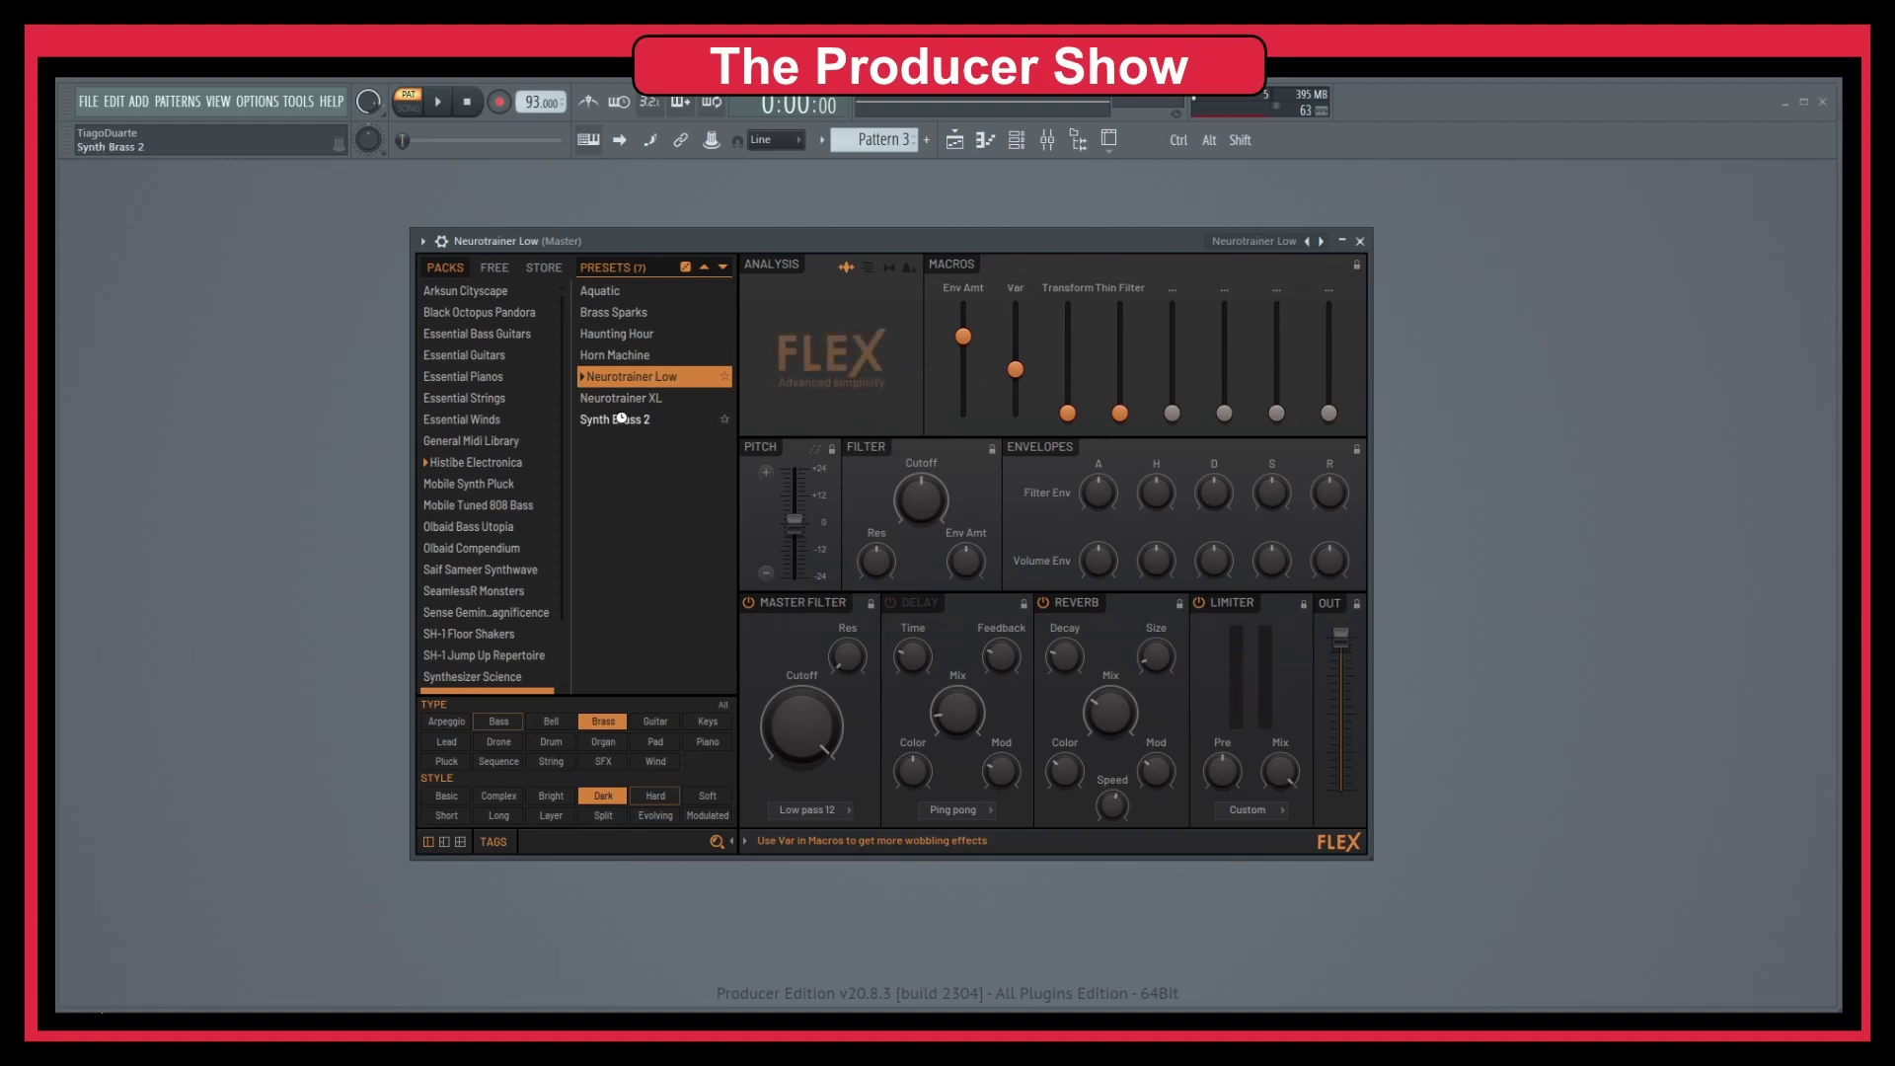
{"action": "left_click", "coordinate": [636, 420]}
{"action": "key", "text": "q"}
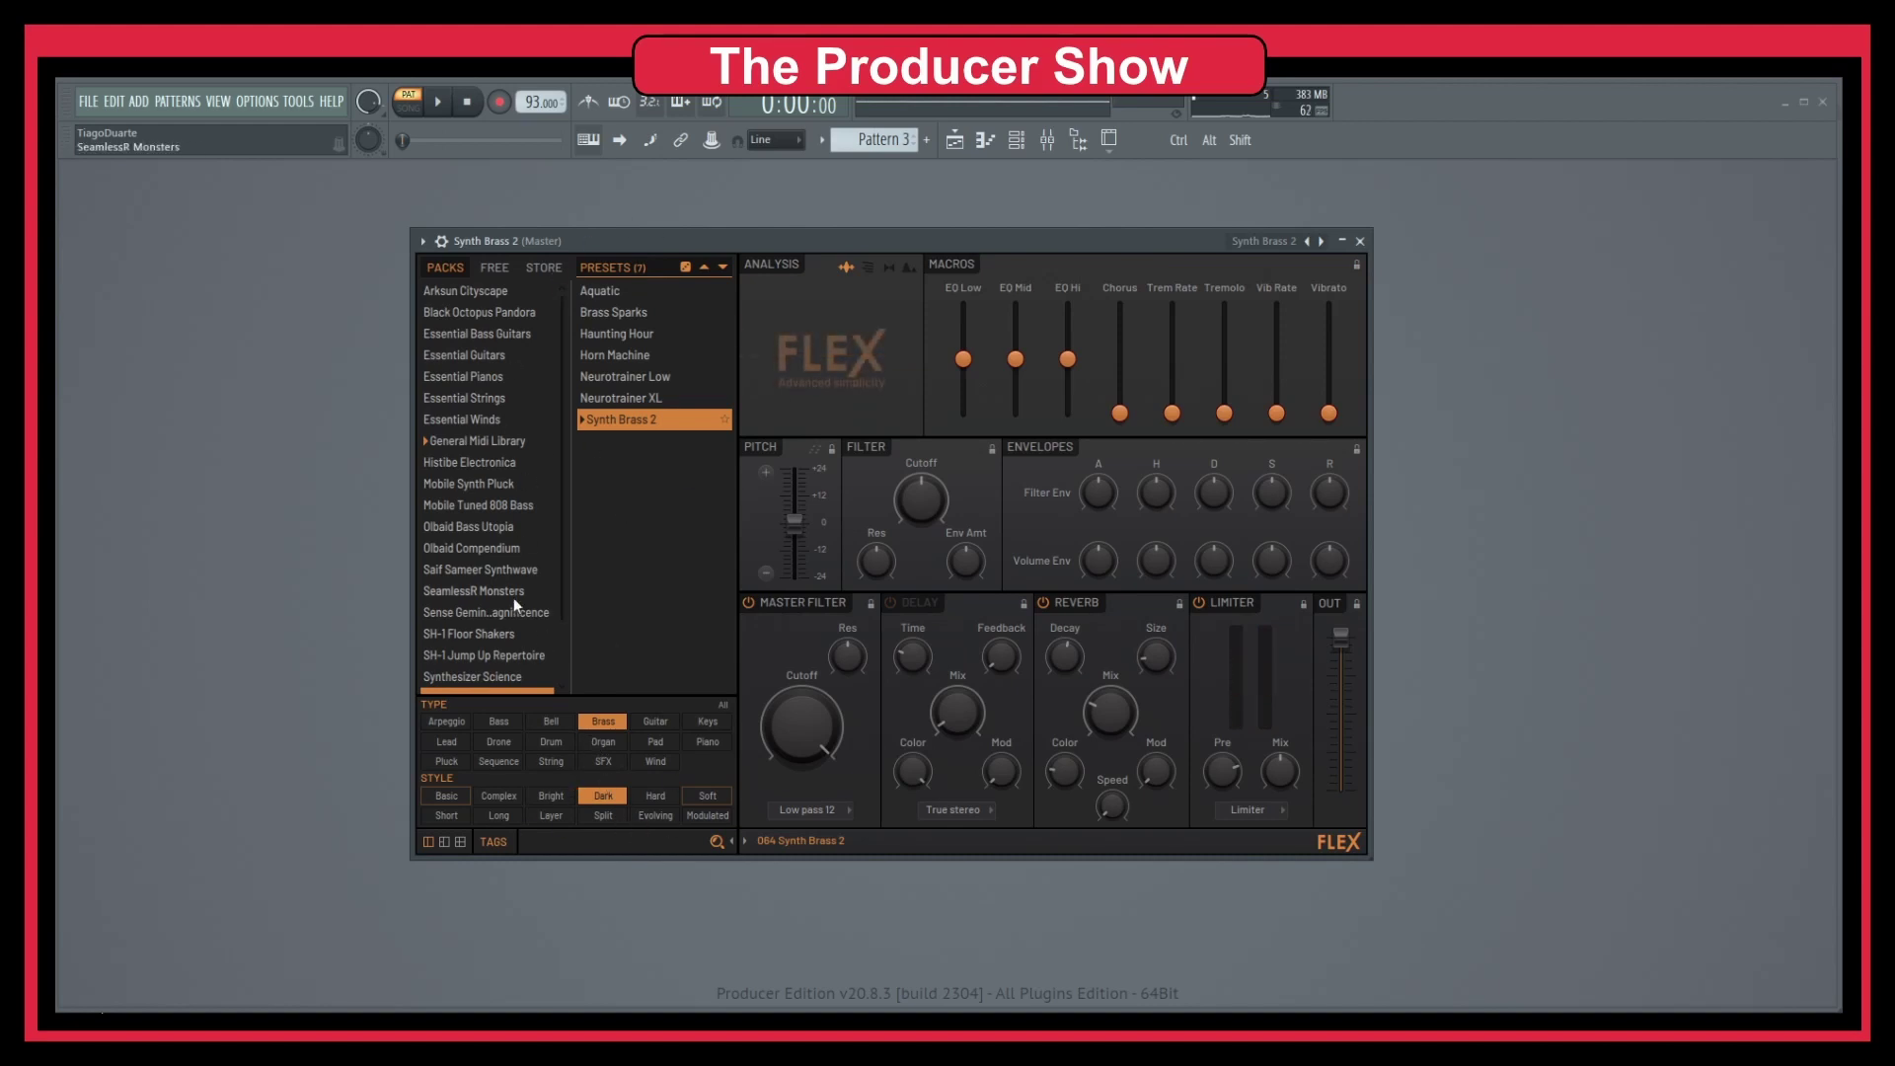
Clear the Dark style and Brass type filters and filter all presets by type Piano.
{"action": "scroll", "coordinate": [512, 592], "scroll_direction": "down", "scroll_amount": 1}
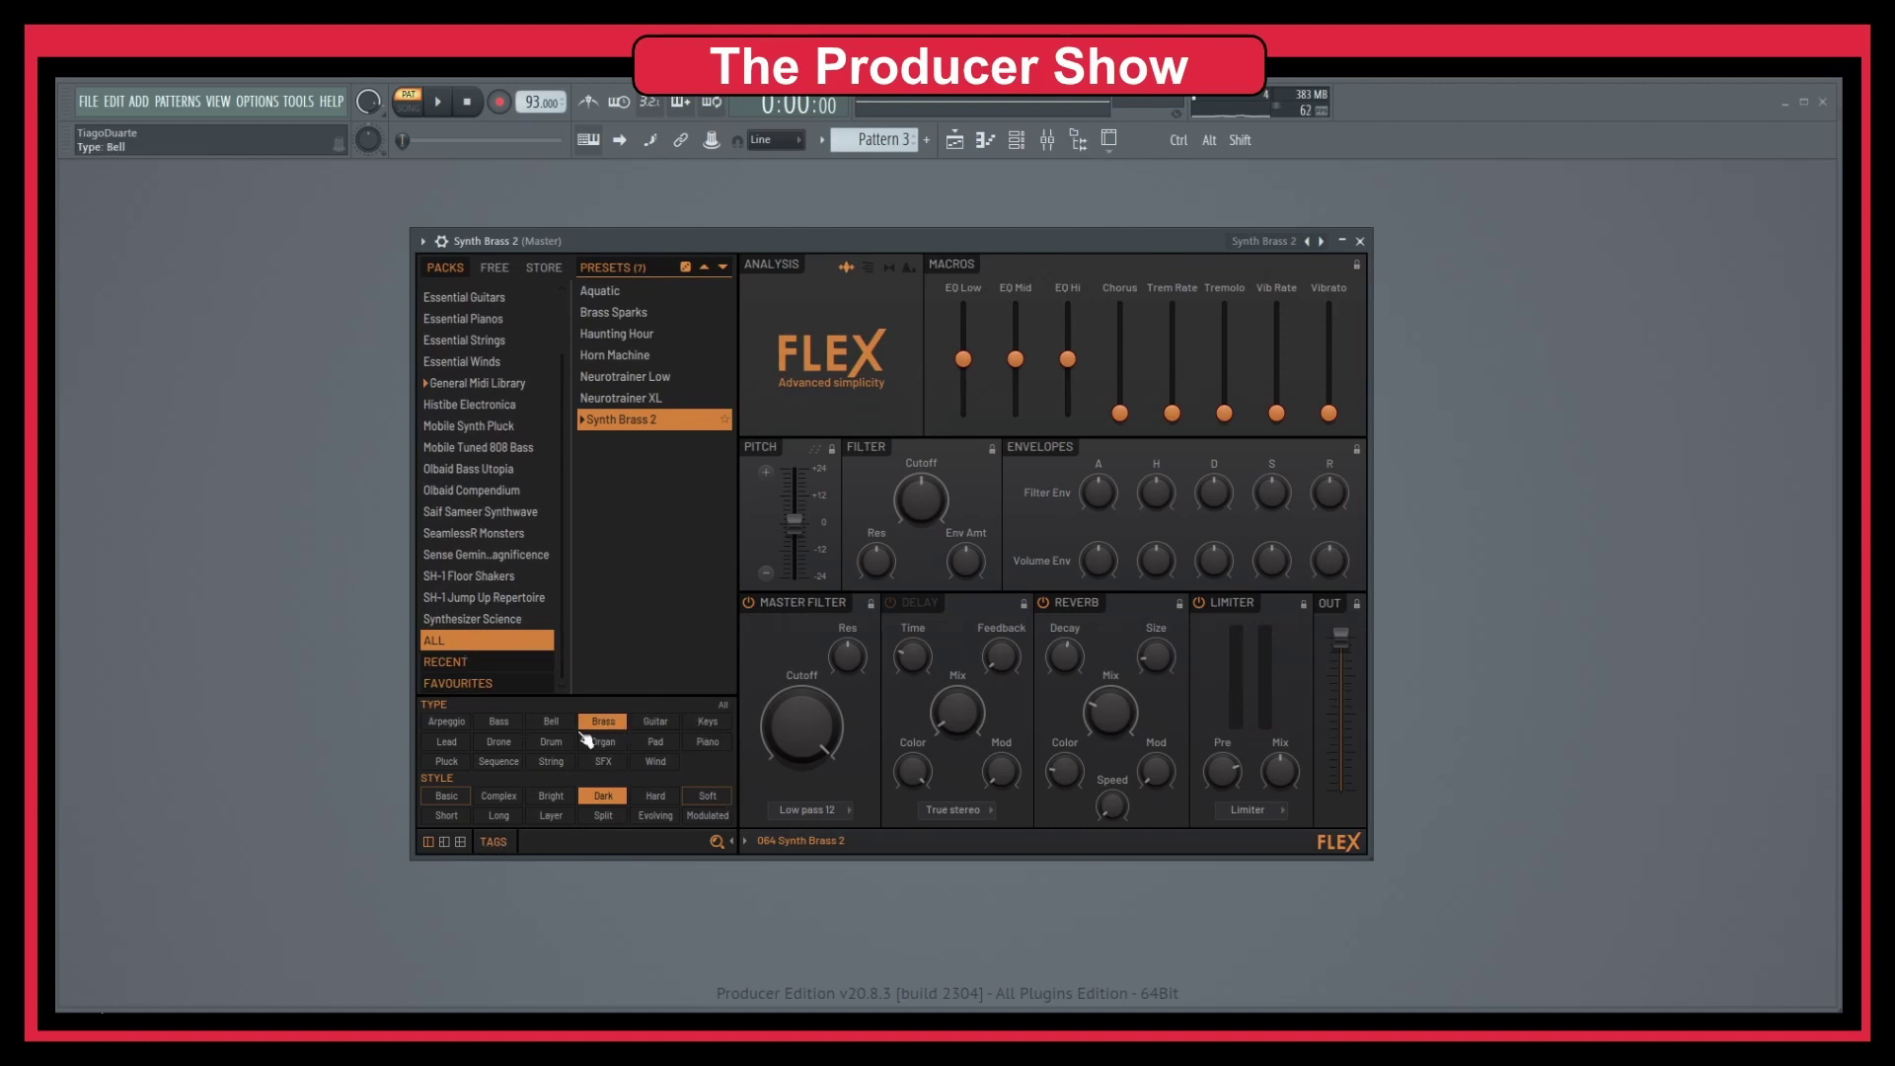
{"action": "left_click", "coordinate": [603, 797]}
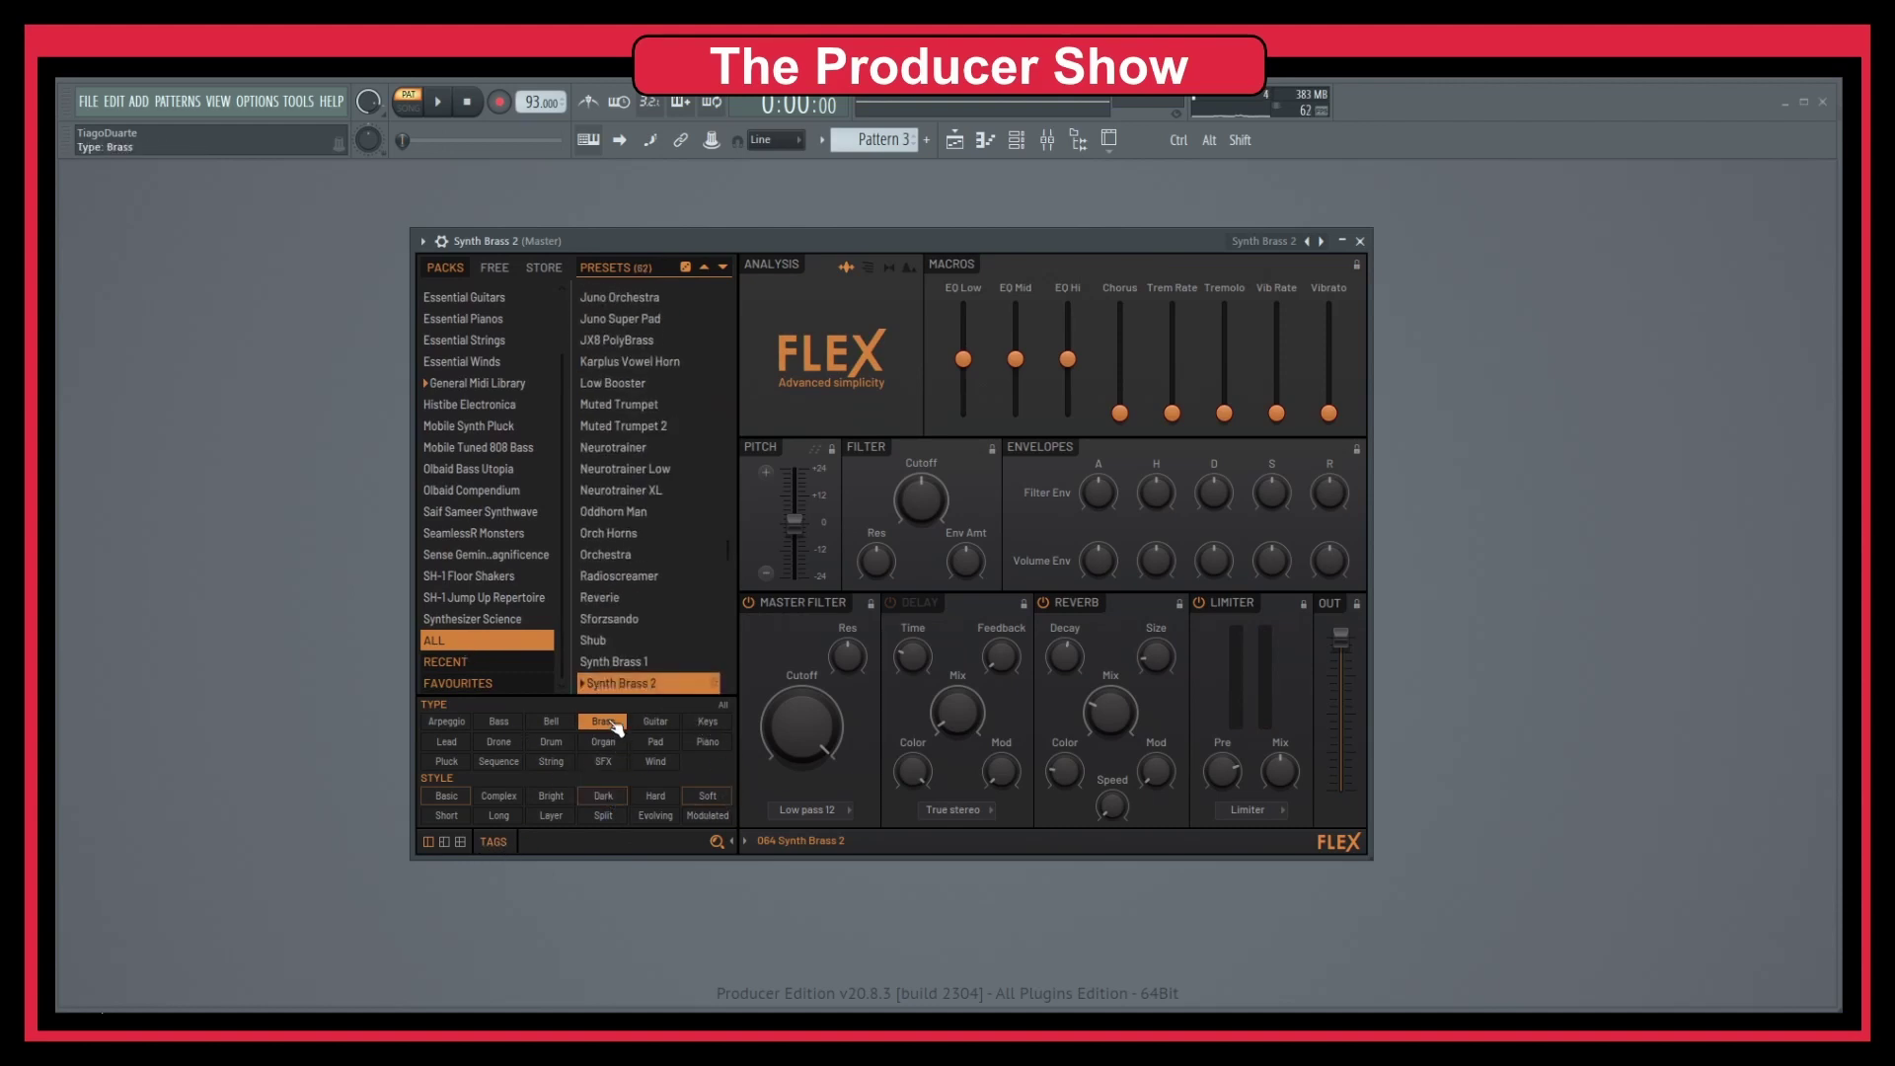
{"action": "left_click", "coordinate": [708, 721]}
{"action": "left_click", "coordinate": [708, 721]}
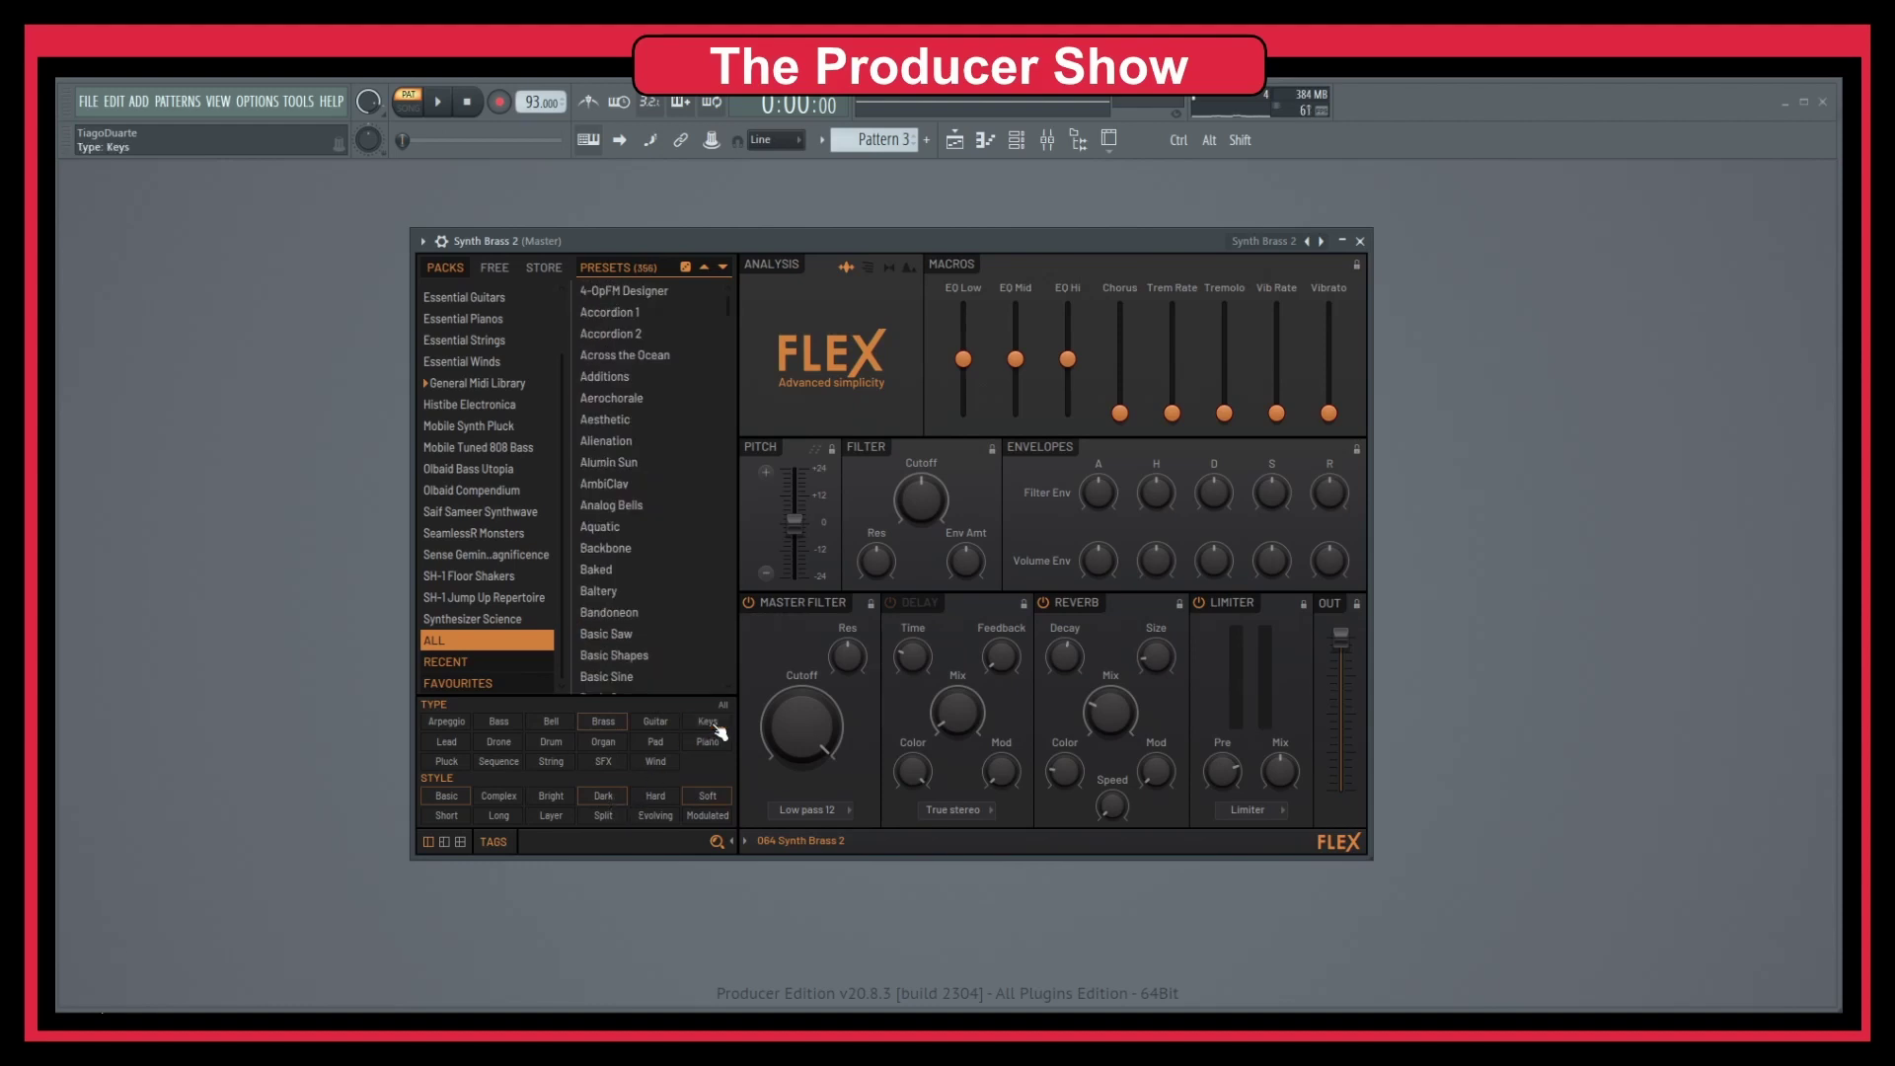
{"action": "left_click", "coordinate": [707, 741]}
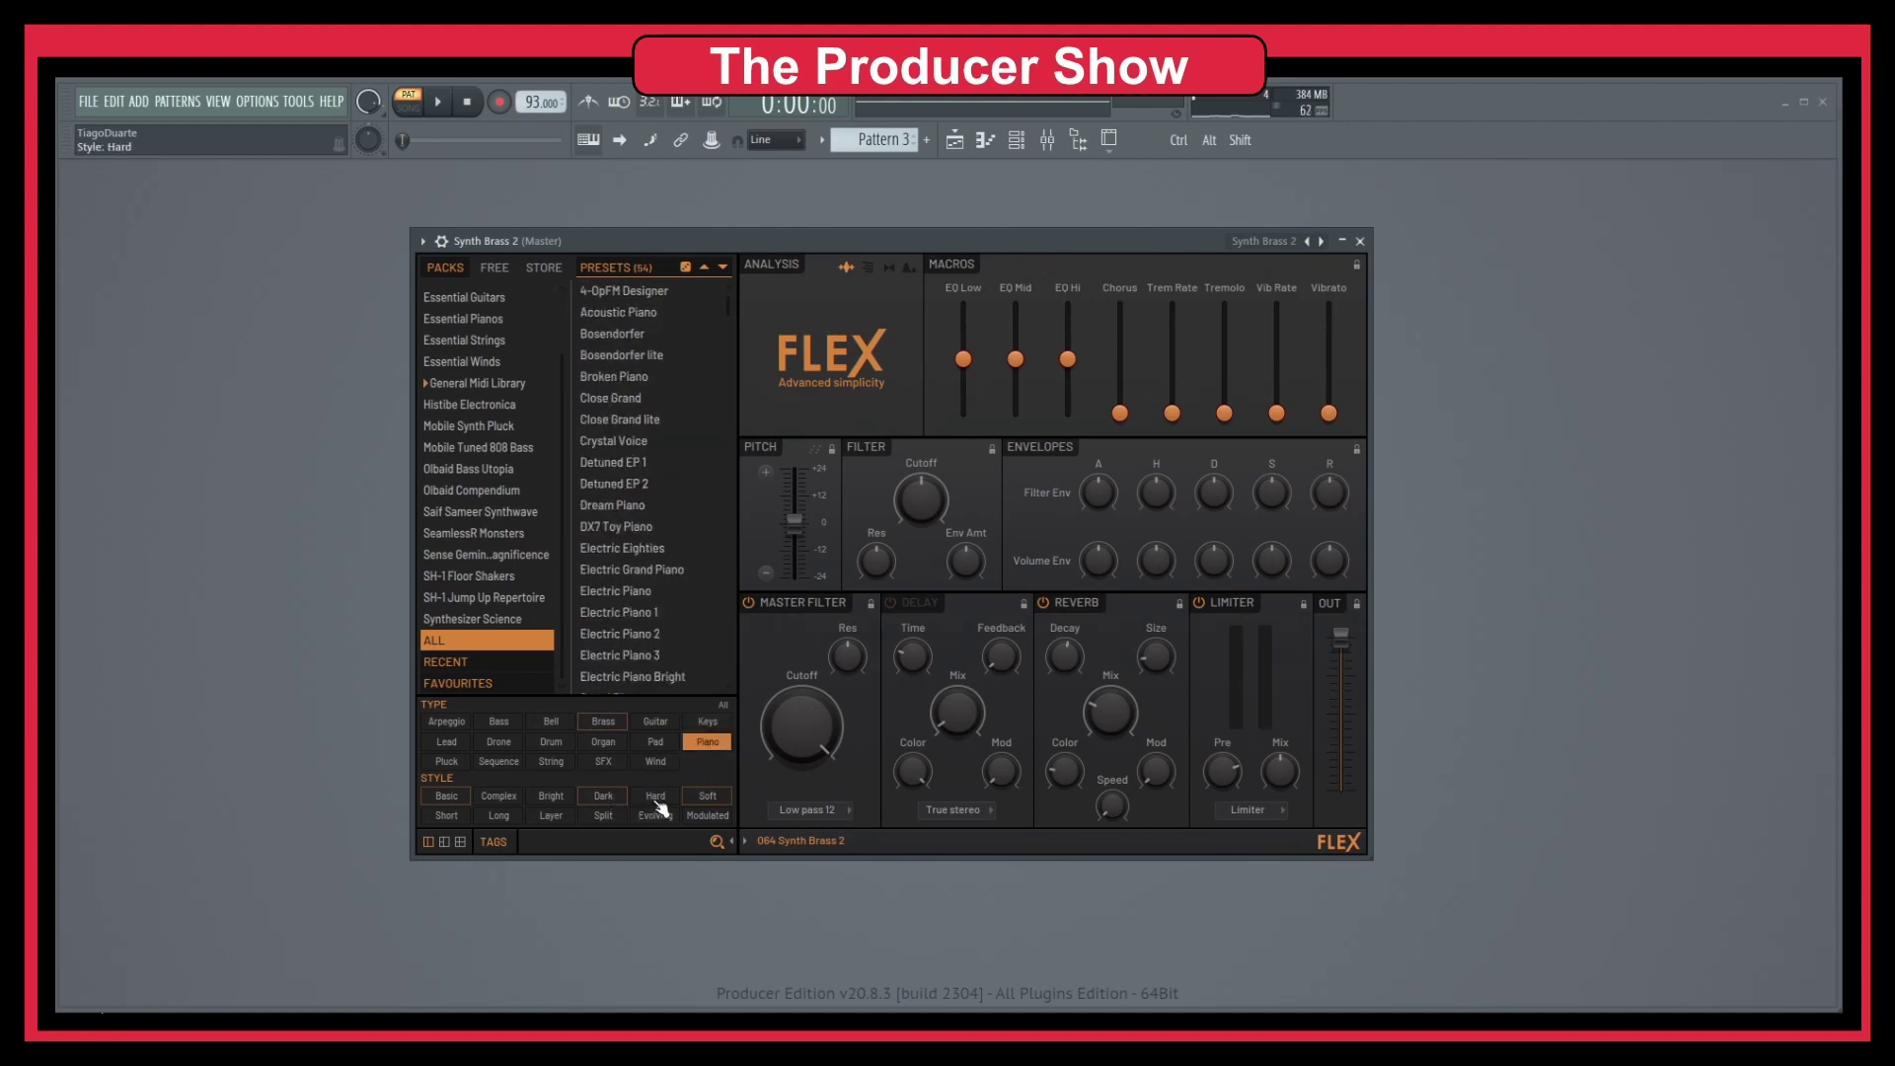
Add the Hard style filter to the piano presets, audition Guitano, TX81z Piano and Wurlipiano, and load Electric Grand Piano.
{"action": "left_click", "coordinate": [655, 798]}
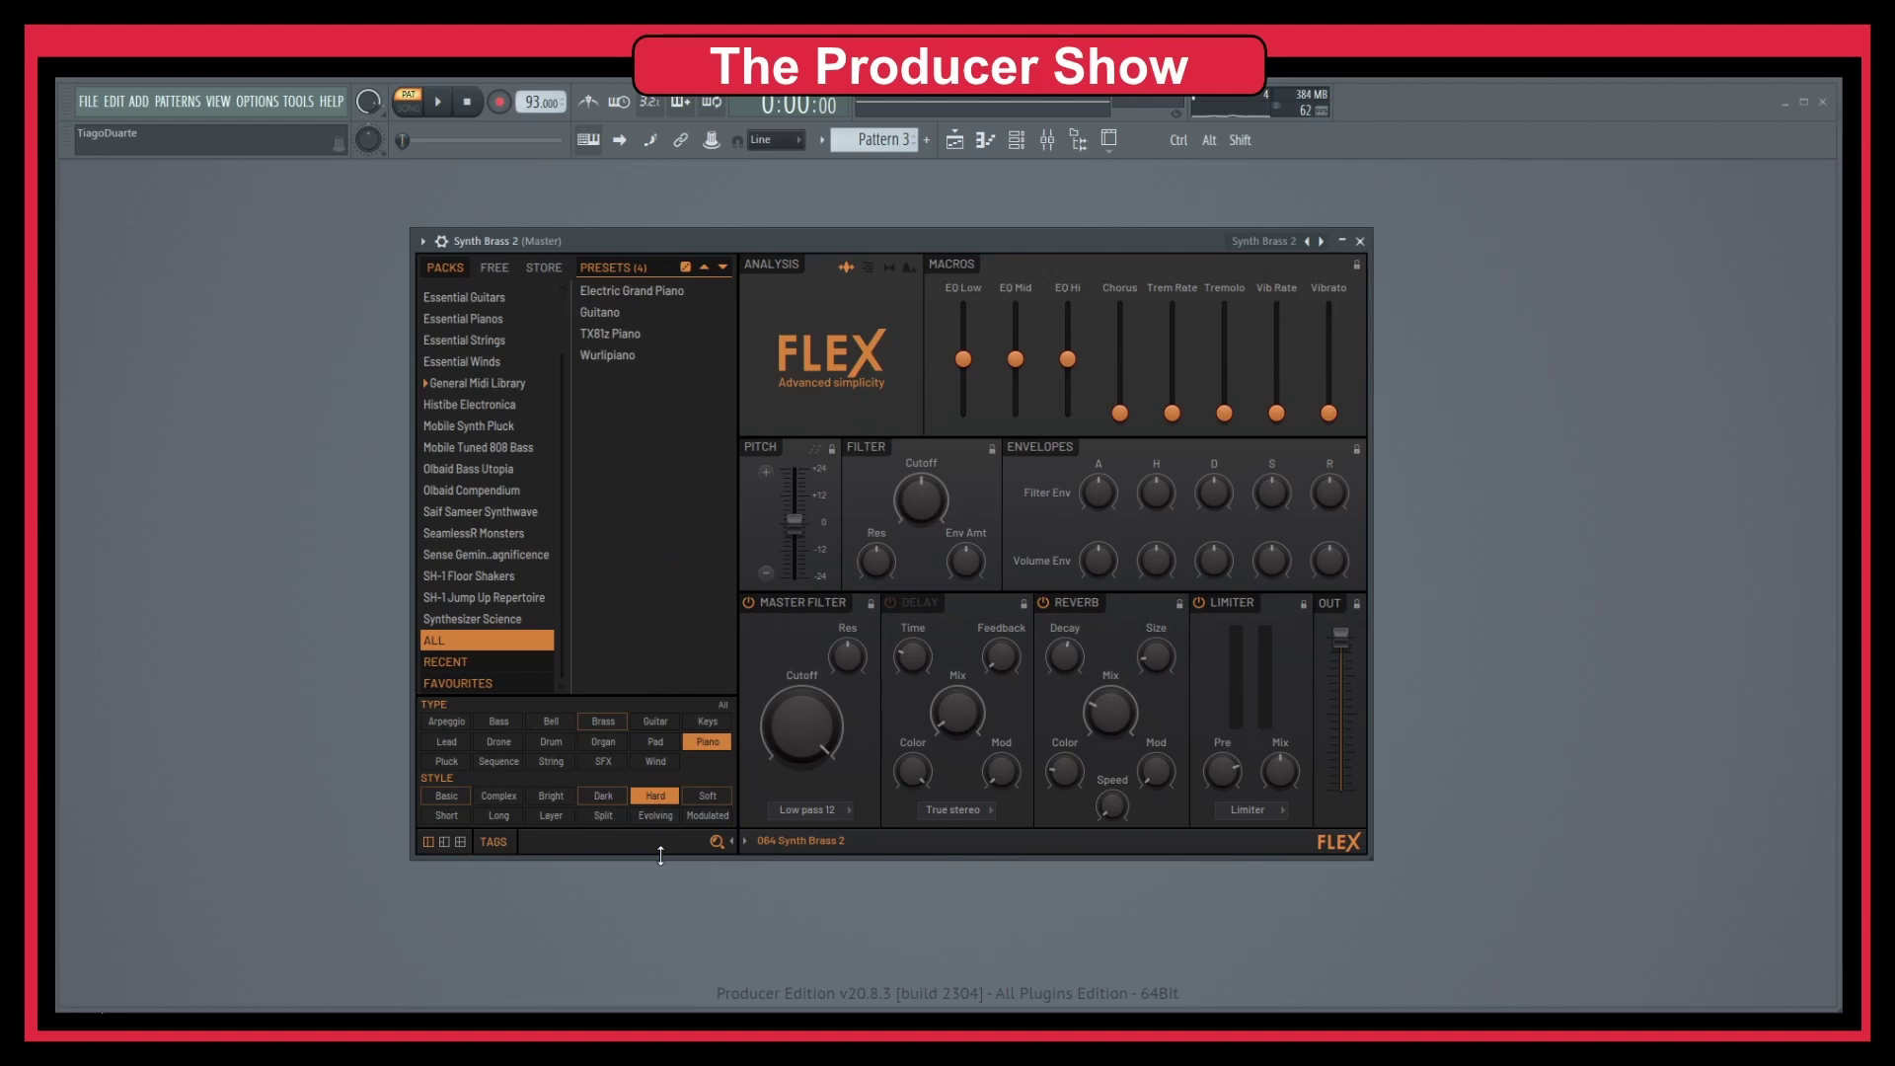
{"action": "left_click", "coordinate": [641, 290]}
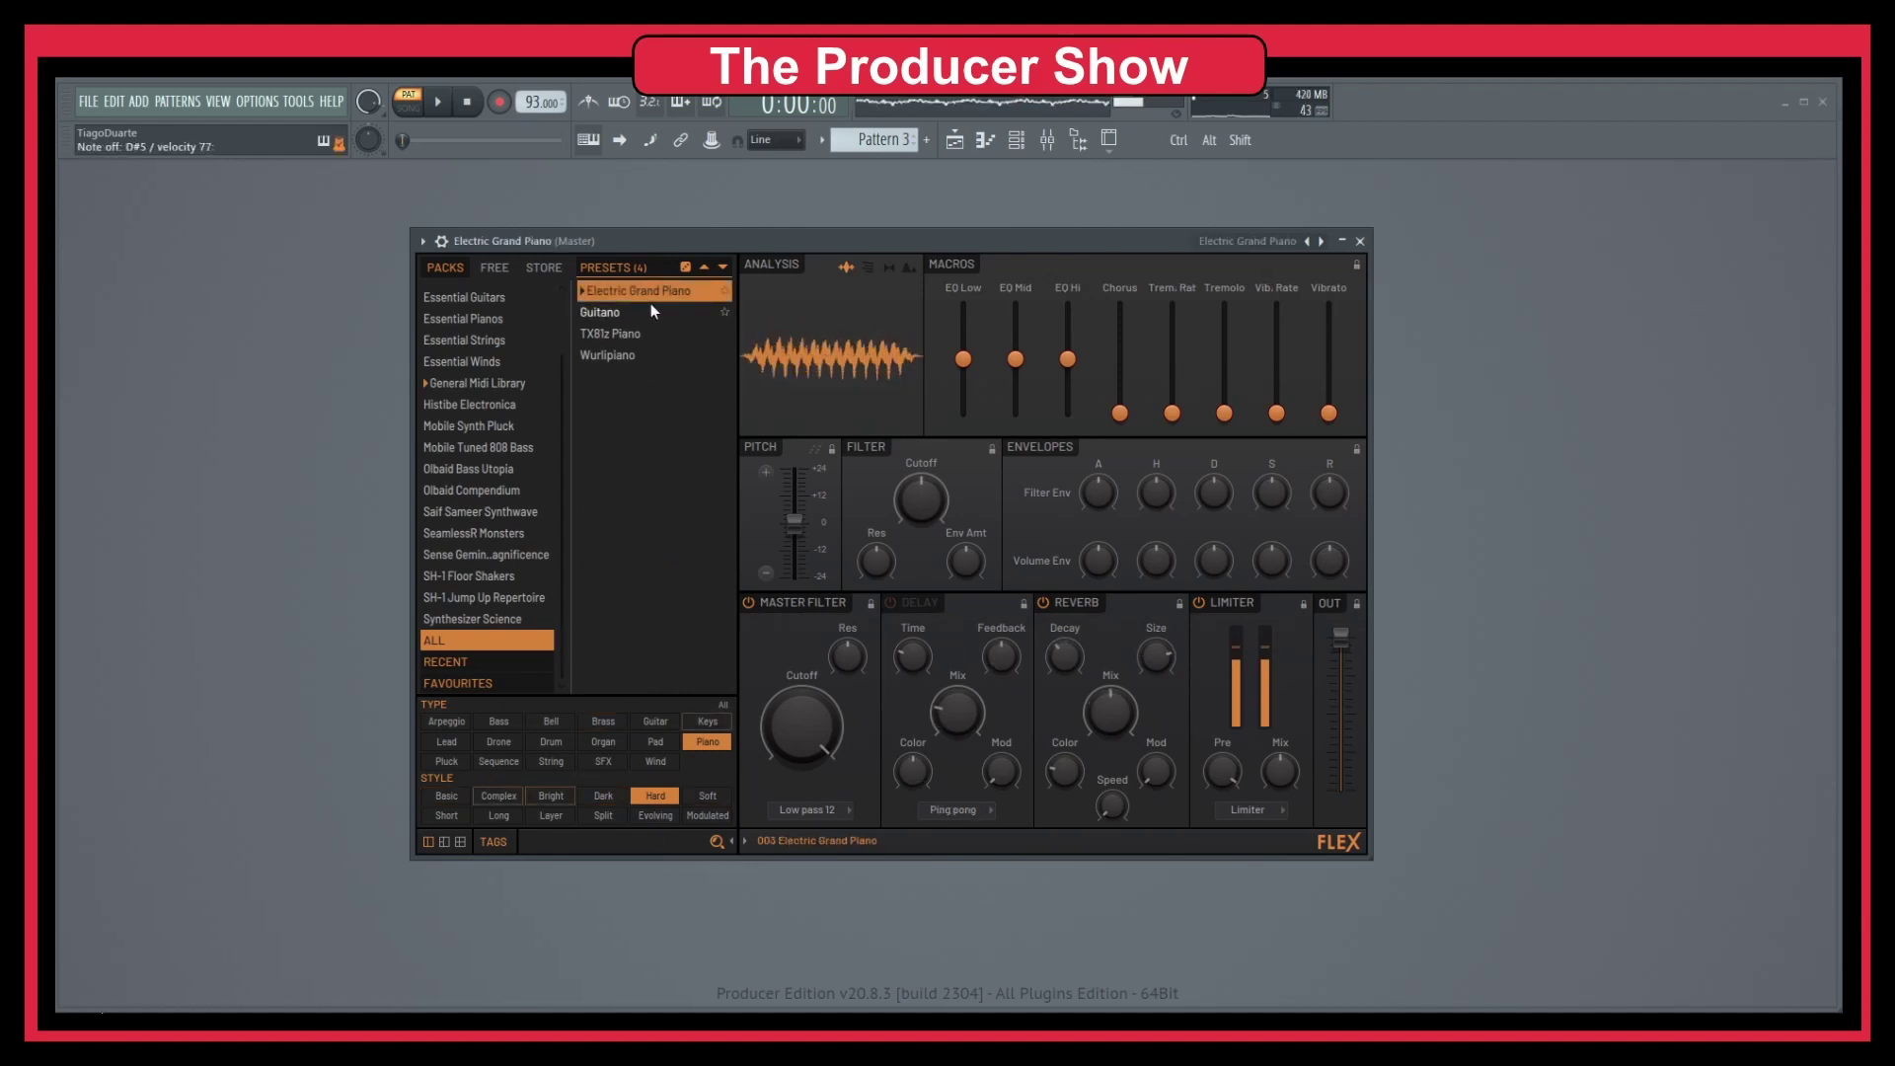
{"action": "left_click", "coordinate": [652, 310]}
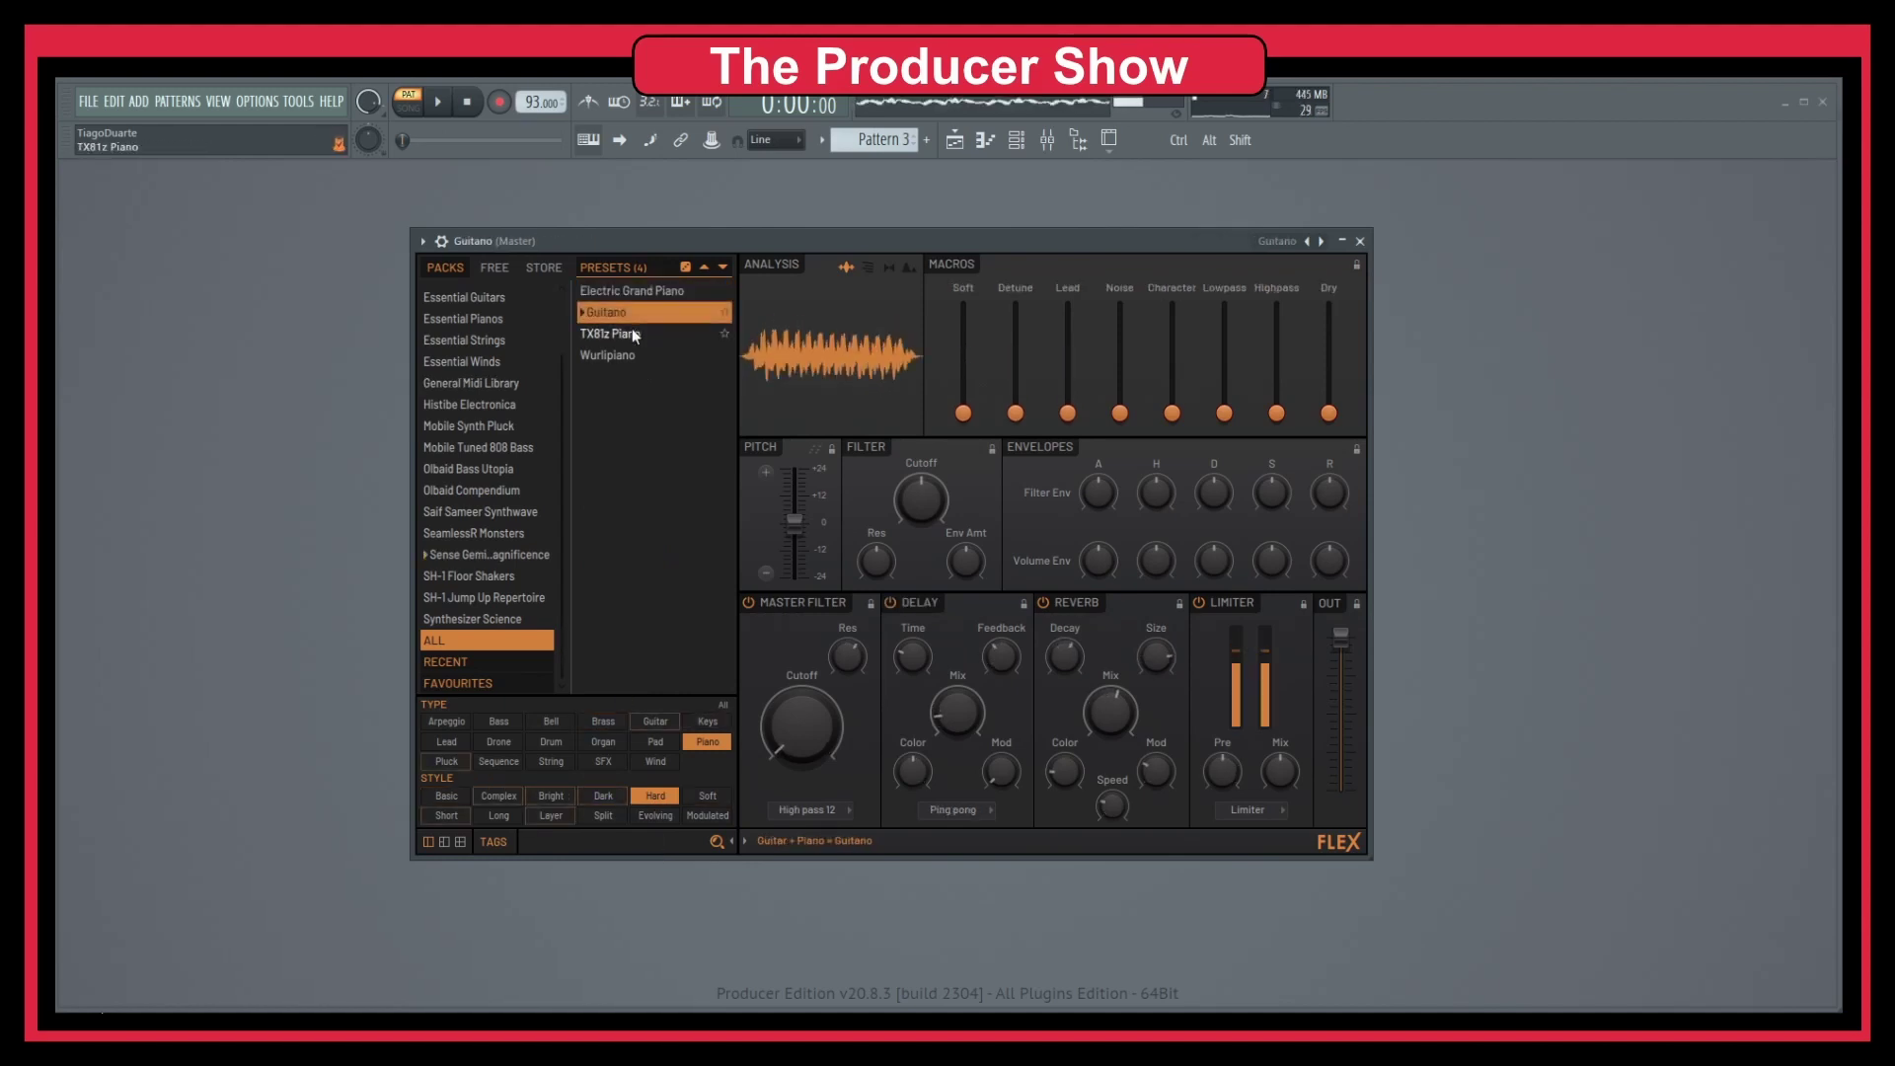
{"action": "left_click", "coordinate": [632, 334]}
{"action": "left_click", "coordinate": [631, 355]}
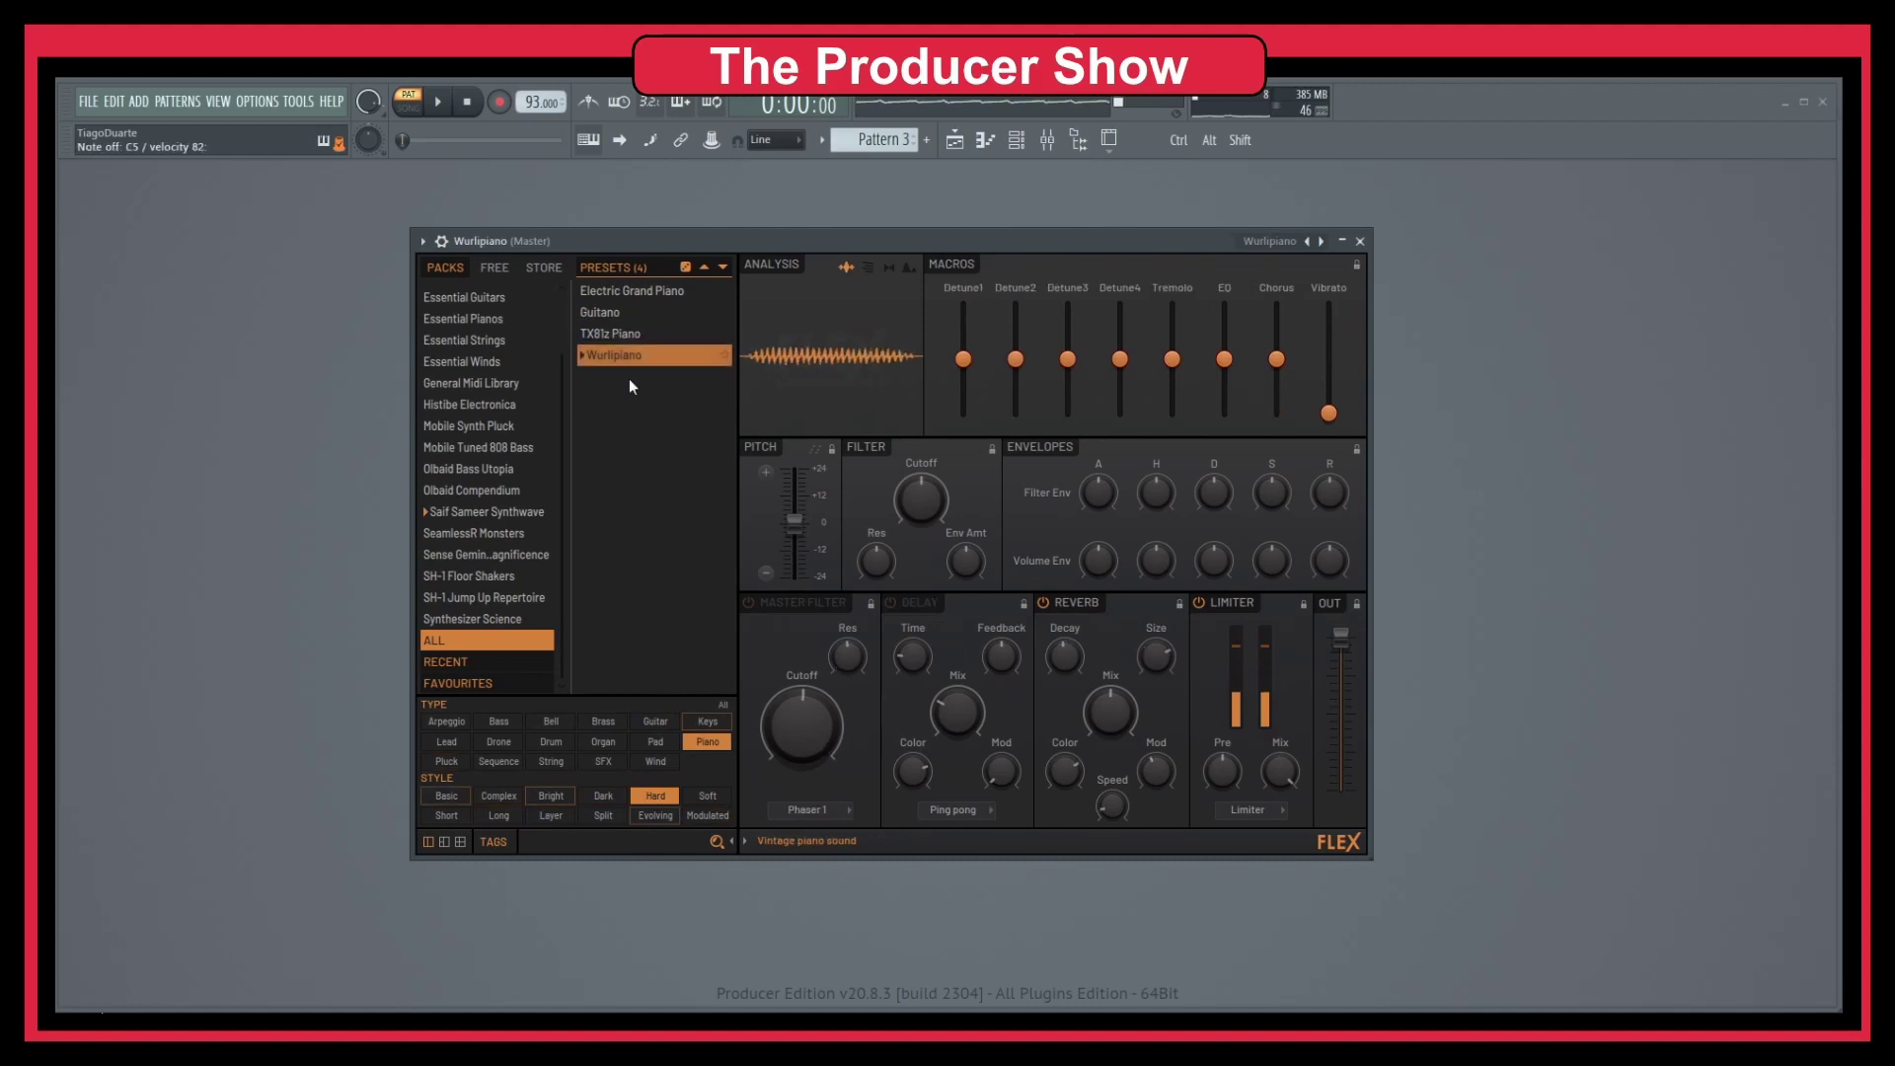
{"action": "left_click", "coordinate": [628, 291]}
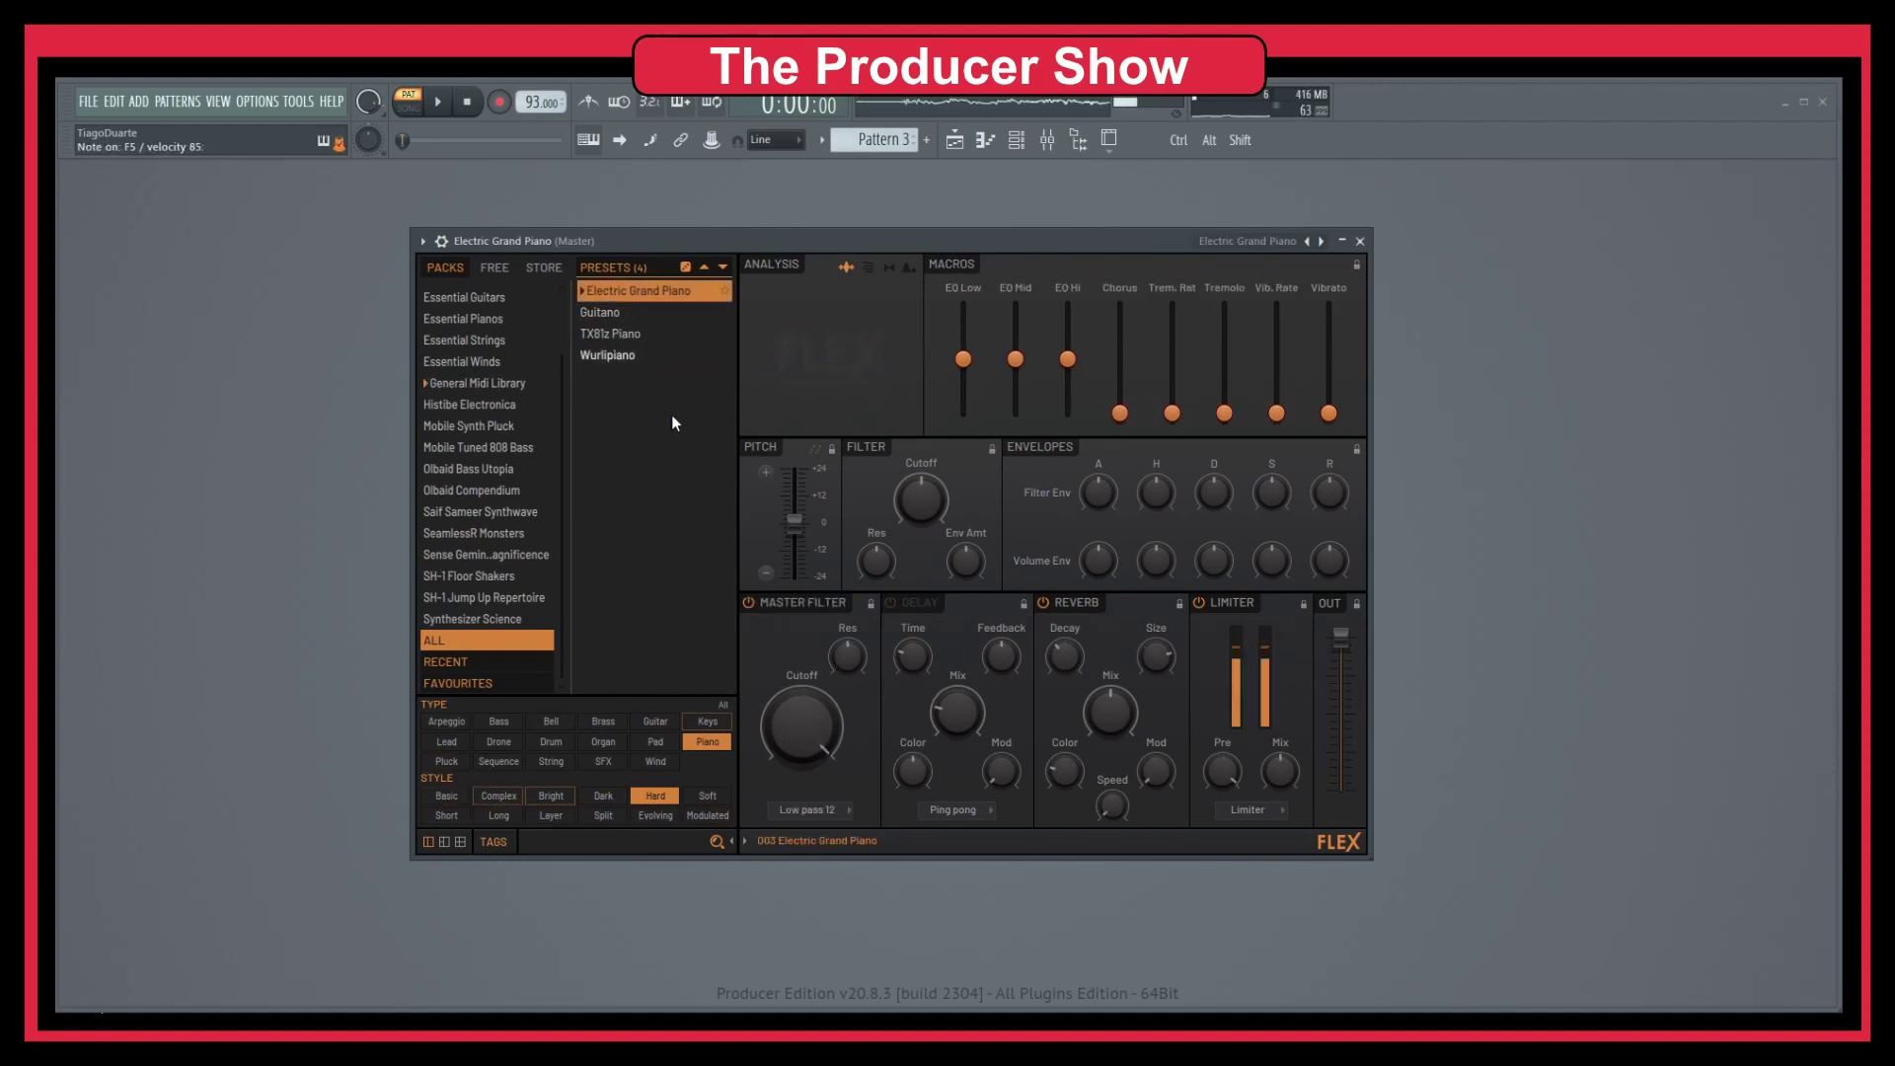
Show the plugin's detailed channel settings and try the channel volume control.
{"action": "left_click", "coordinate": [441, 241]}
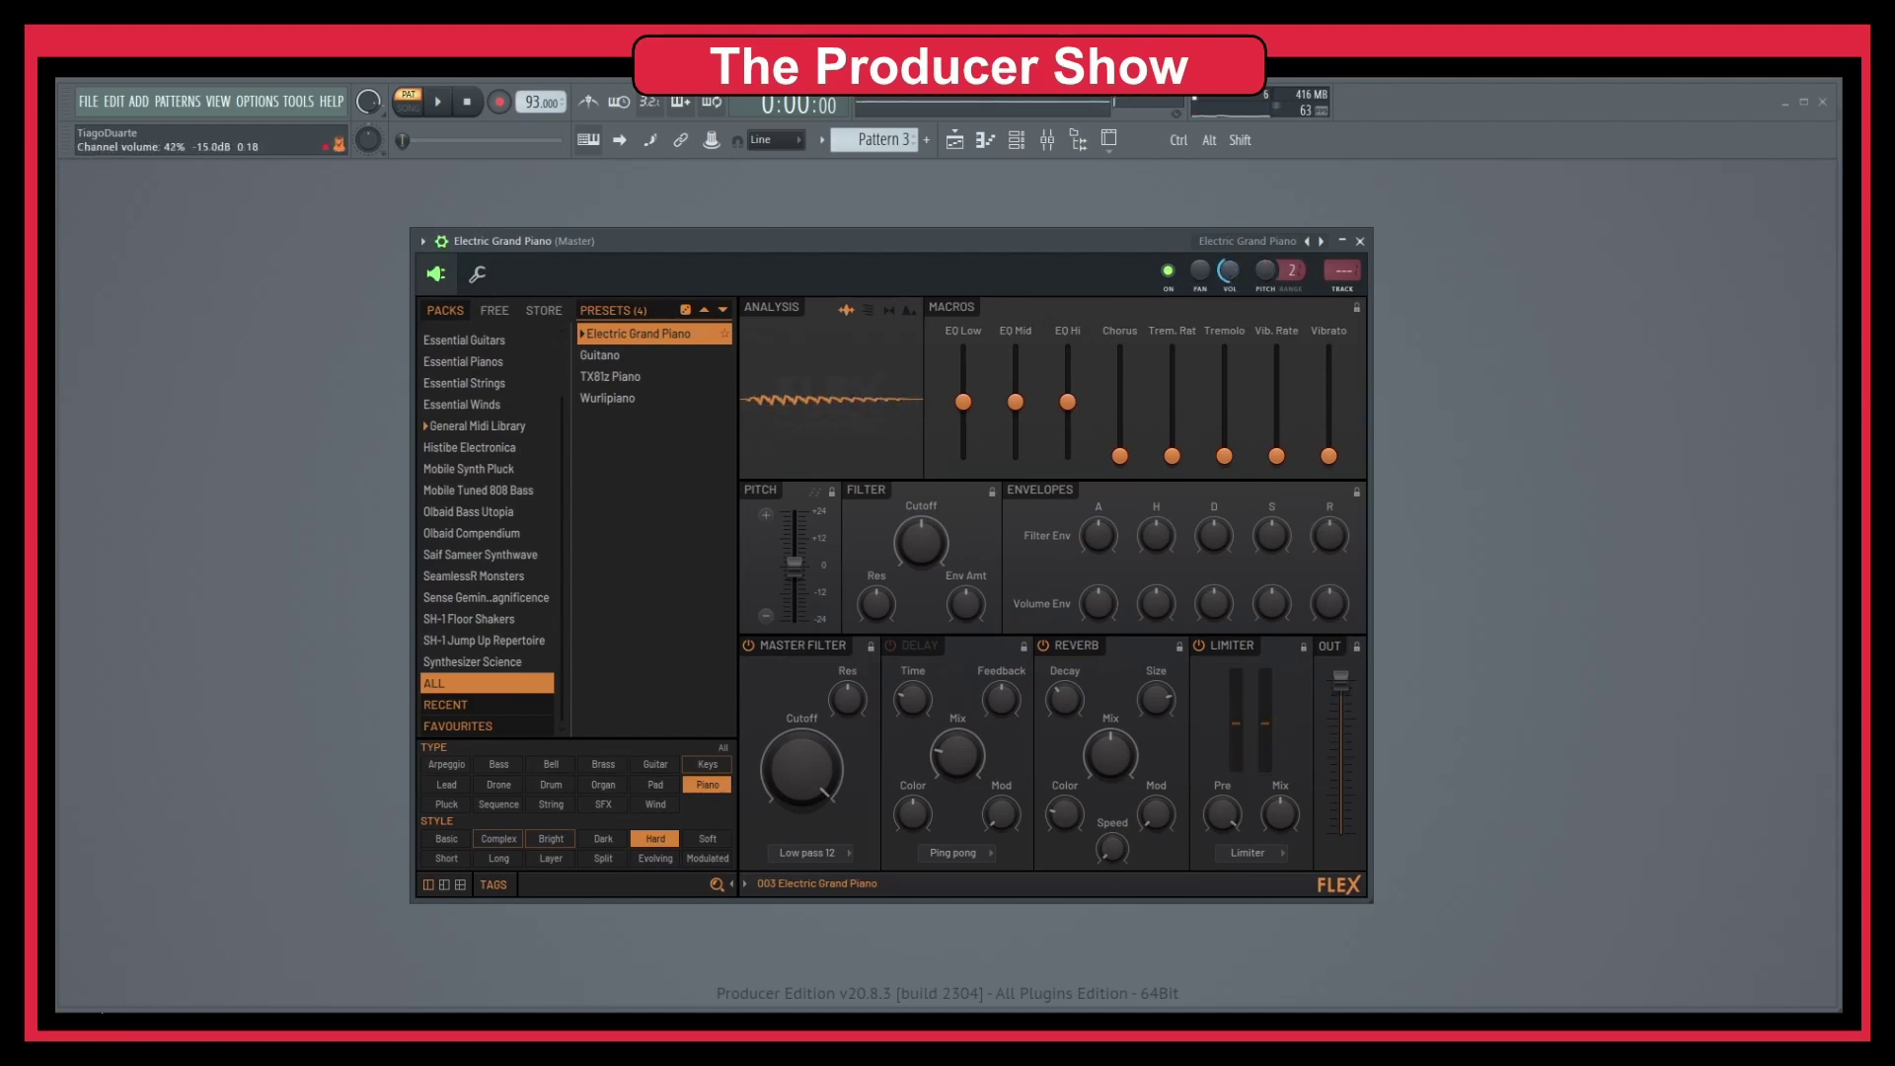
{"action": "left_click_drag", "start_coordinate": [1229, 270], "coordinate": [1232, 279]}
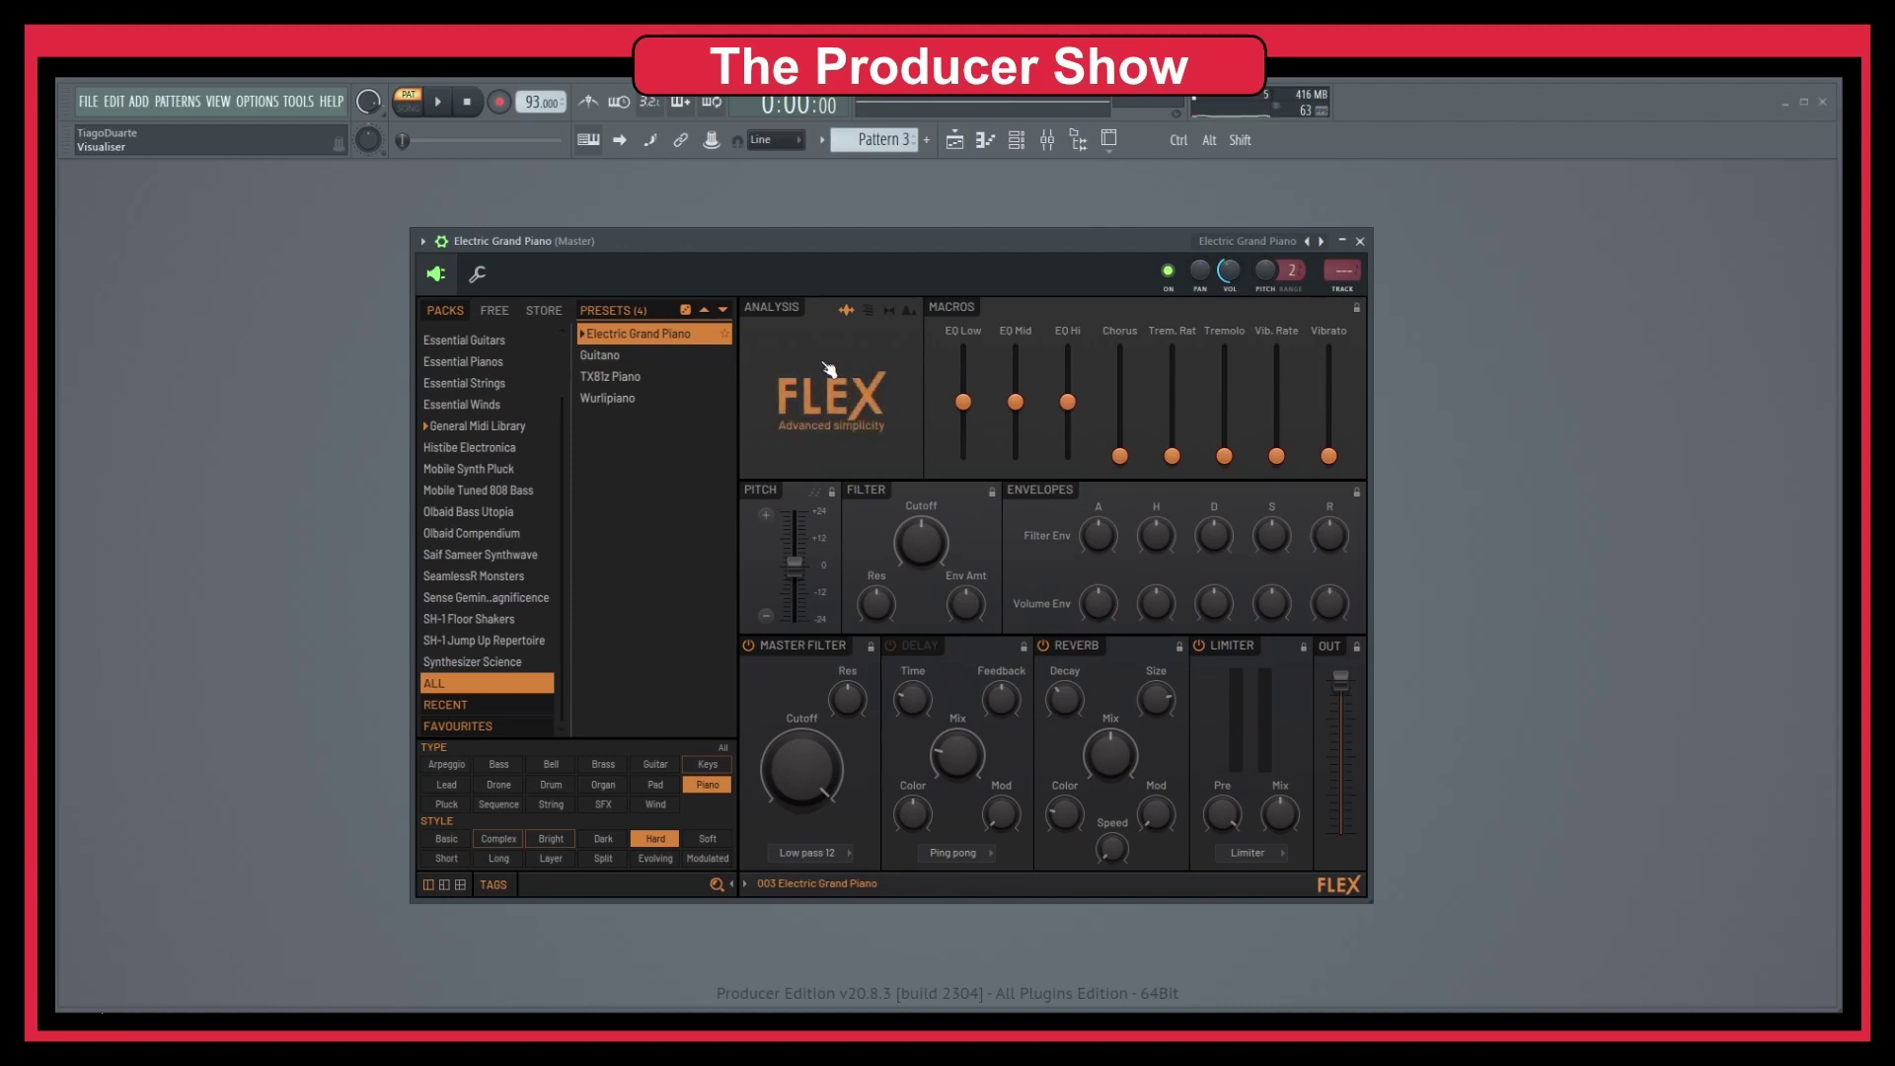
Cycle FLEX's analysis display through its modes to the spectrogram, and set the main toolbar's visualiser to Spectrogram.
{"action": "left_click", "coordinate": [828, 369]}
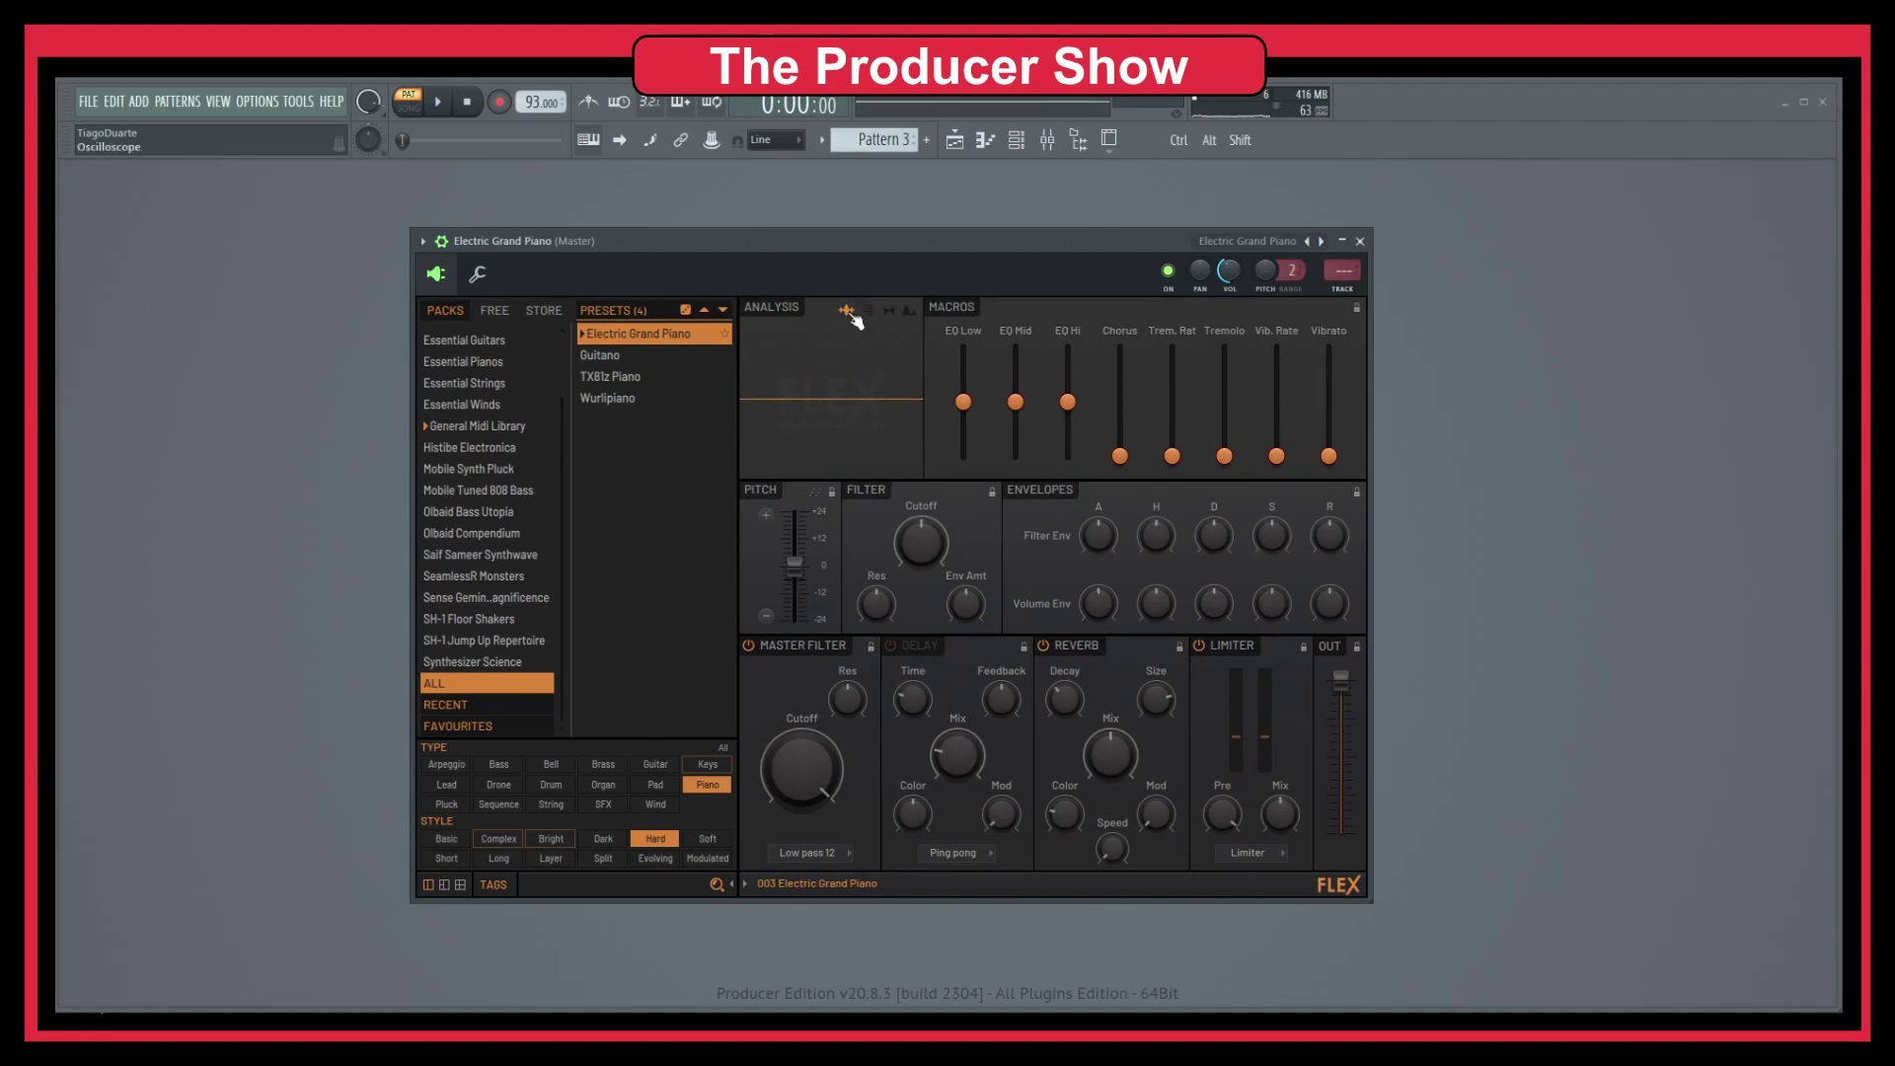
{"action": "left_click", "coordinate": [870, 312]}
{"action": "left_click", "coordinate": [892, 312]}
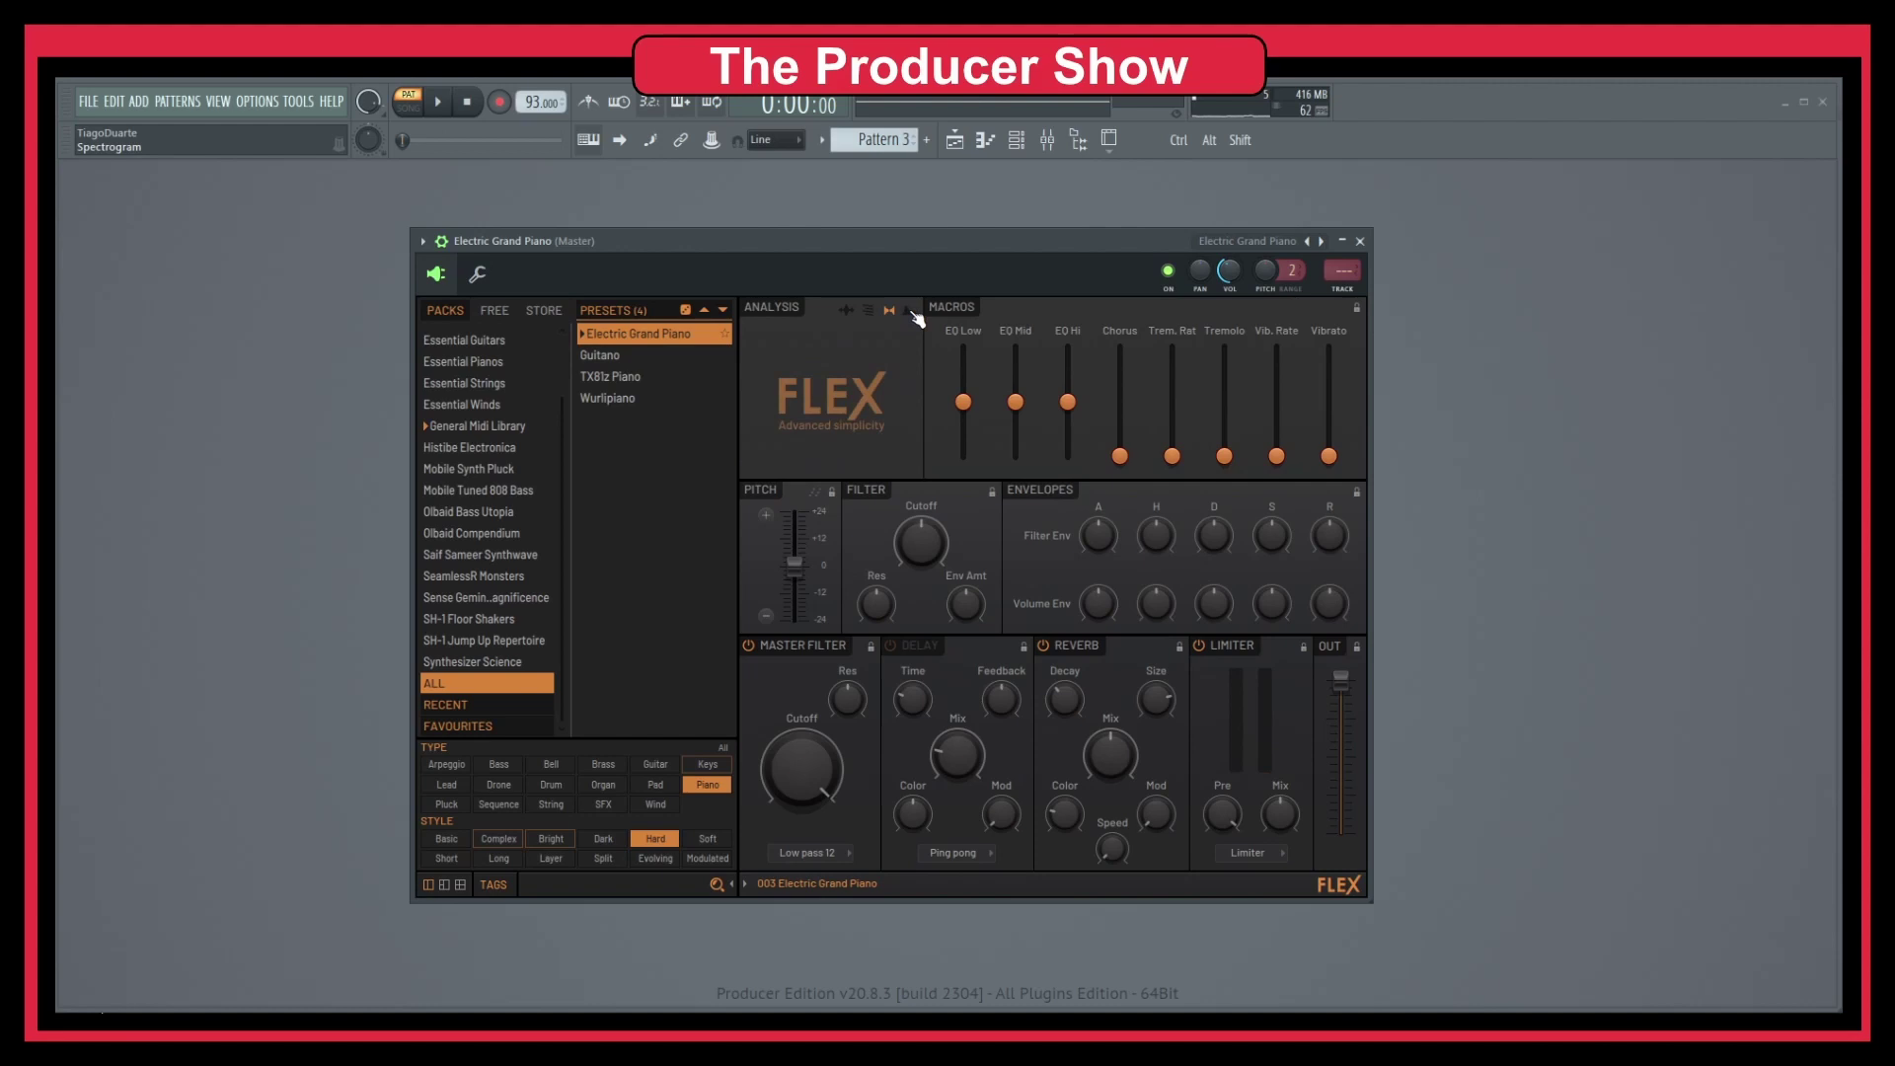
{"action": "left_click", "coordinate": [908, 311]}
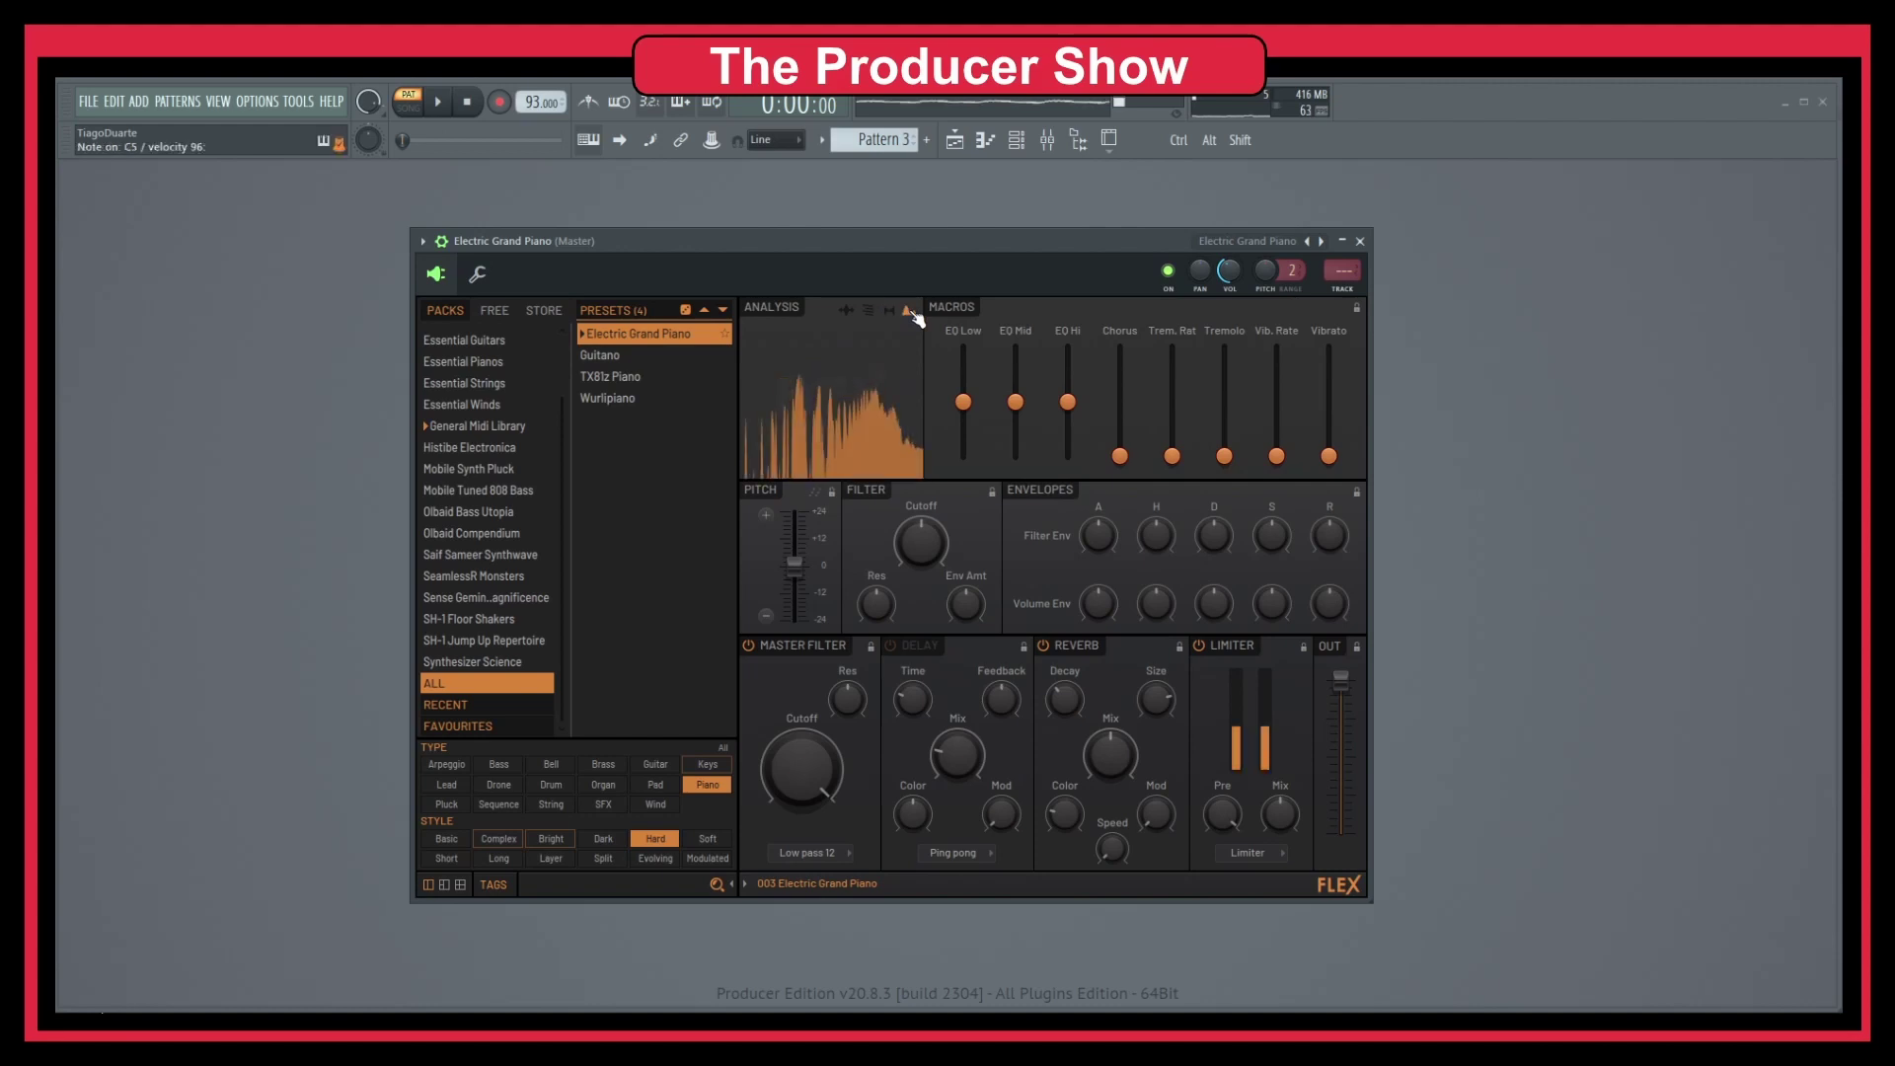
{"action": "right_click", "coordinate": [980, 104]}
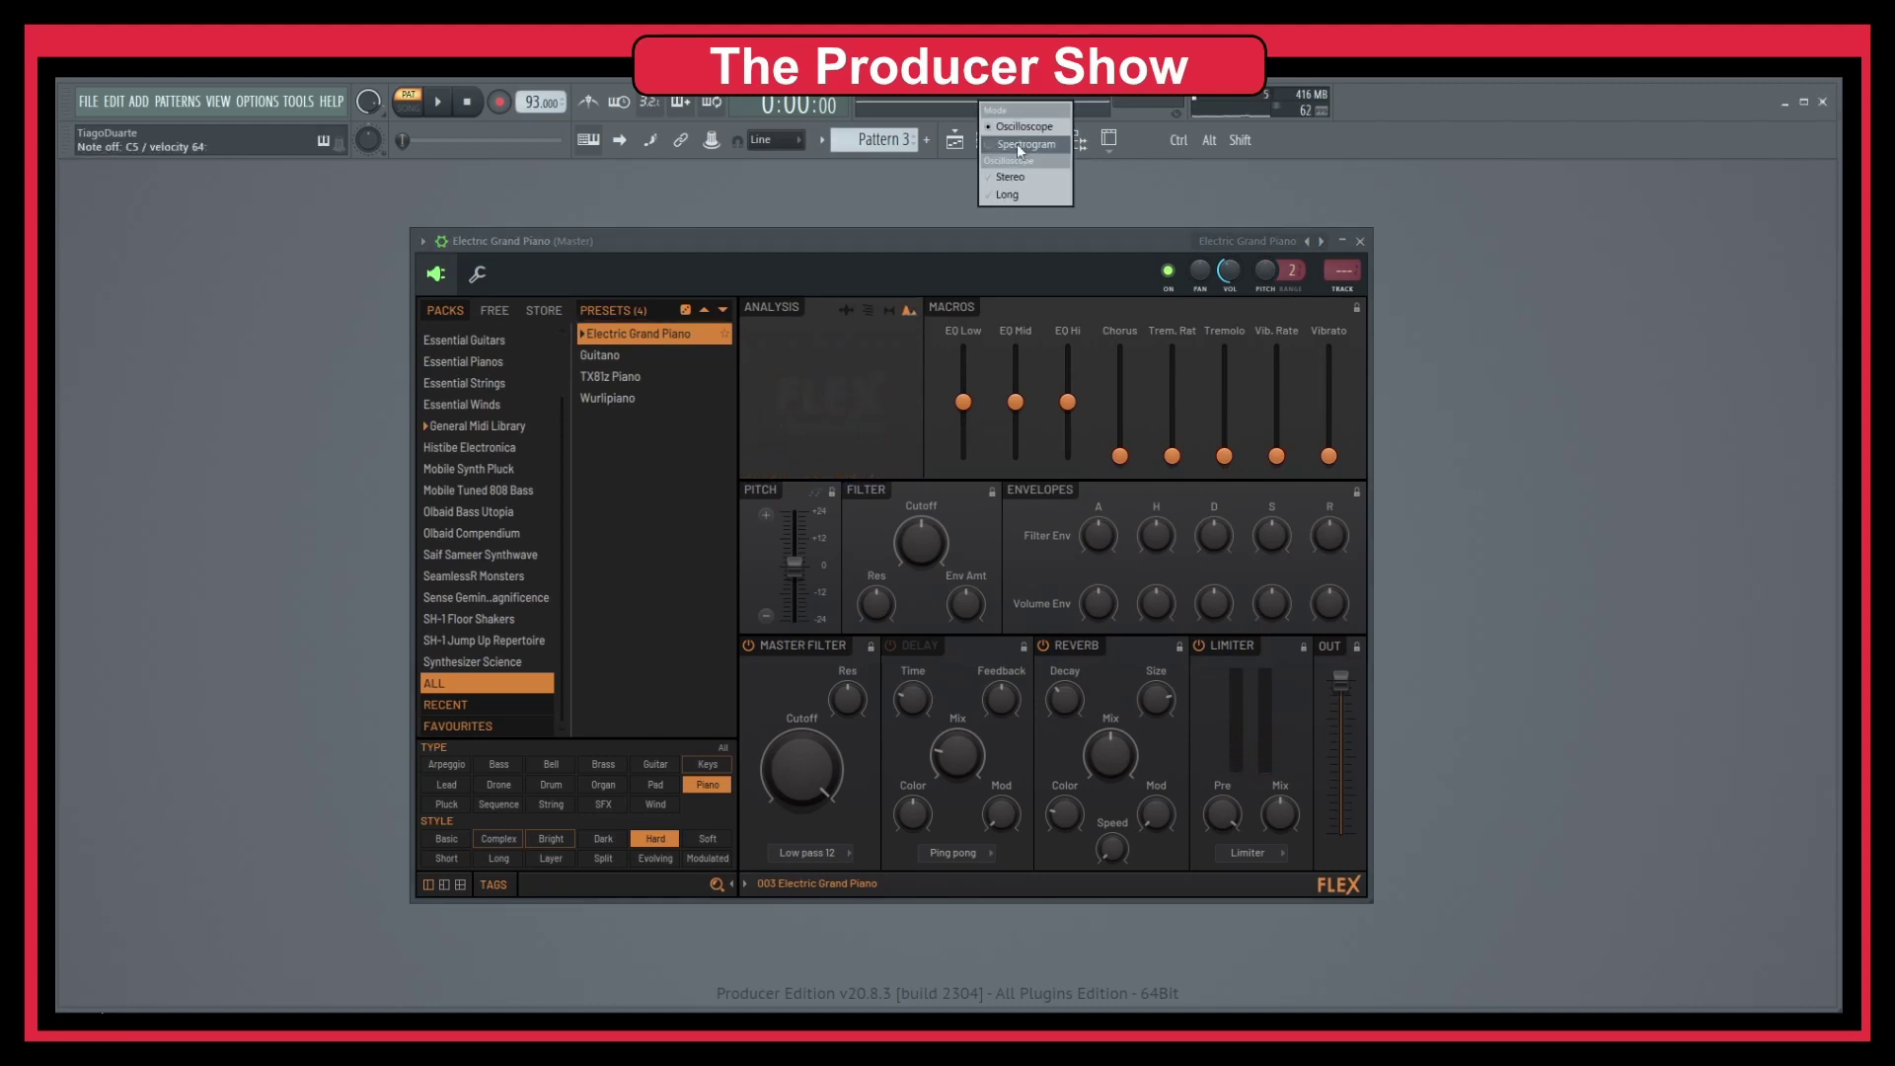
{"action": "left_click", "coordinate": [1026, 144]}
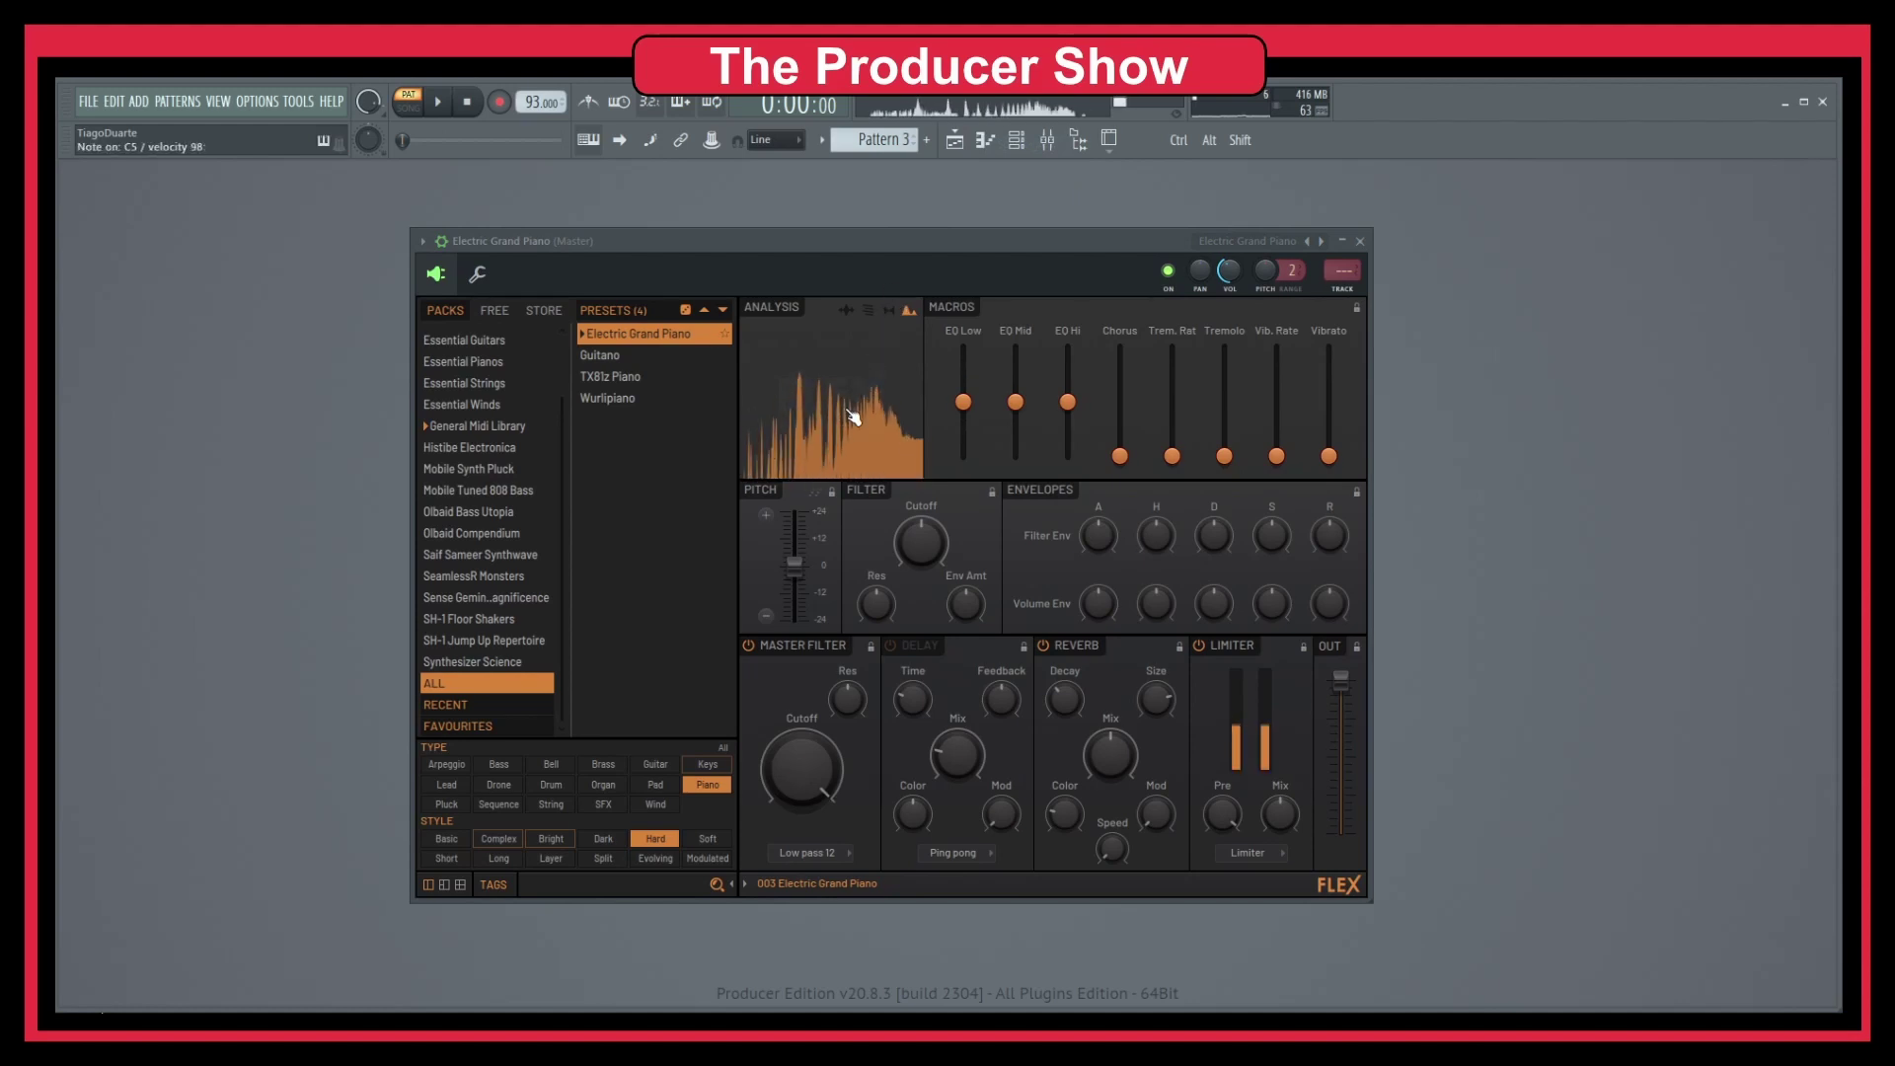
Switch the analysis display back to the oscilloscope and hide the detailed channel settings.
{"action": "left_click", "coordinate": [855, 312]}
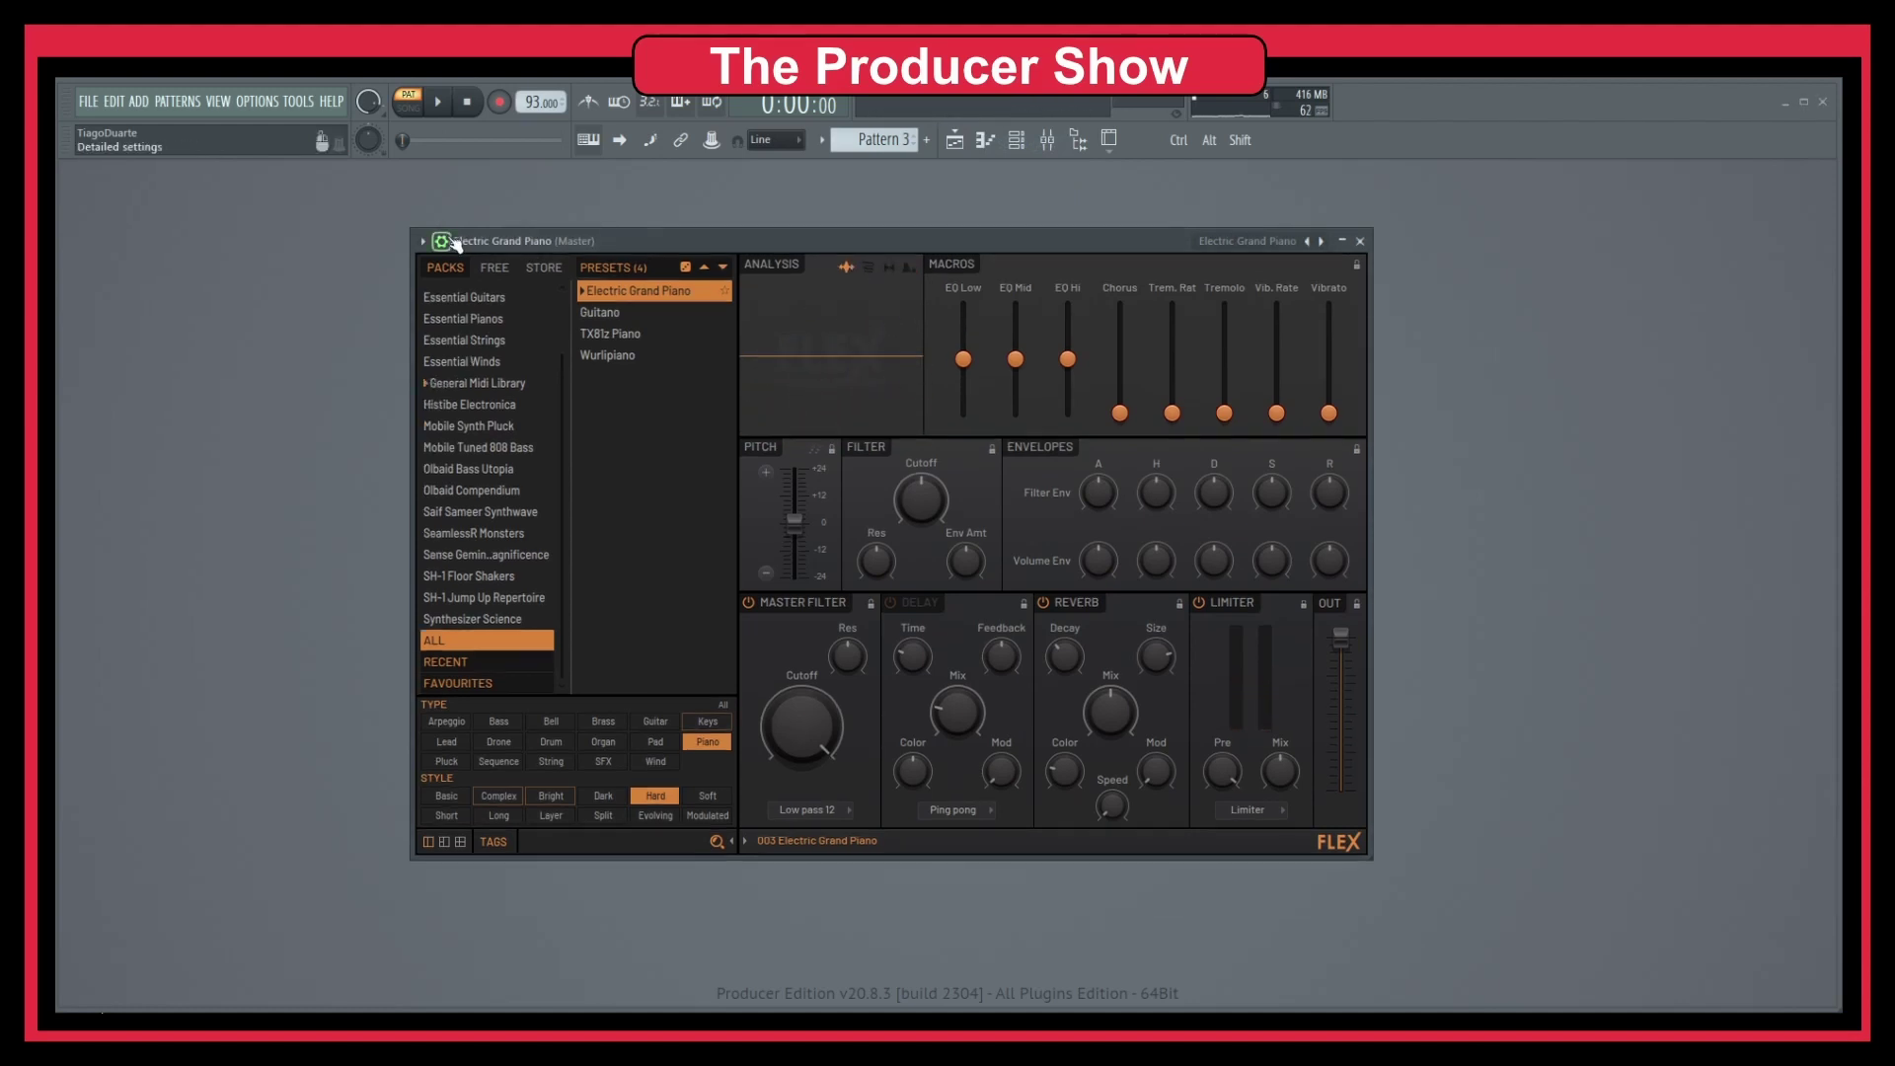
{"action": "left_click", "coordinate": [441, 240]}
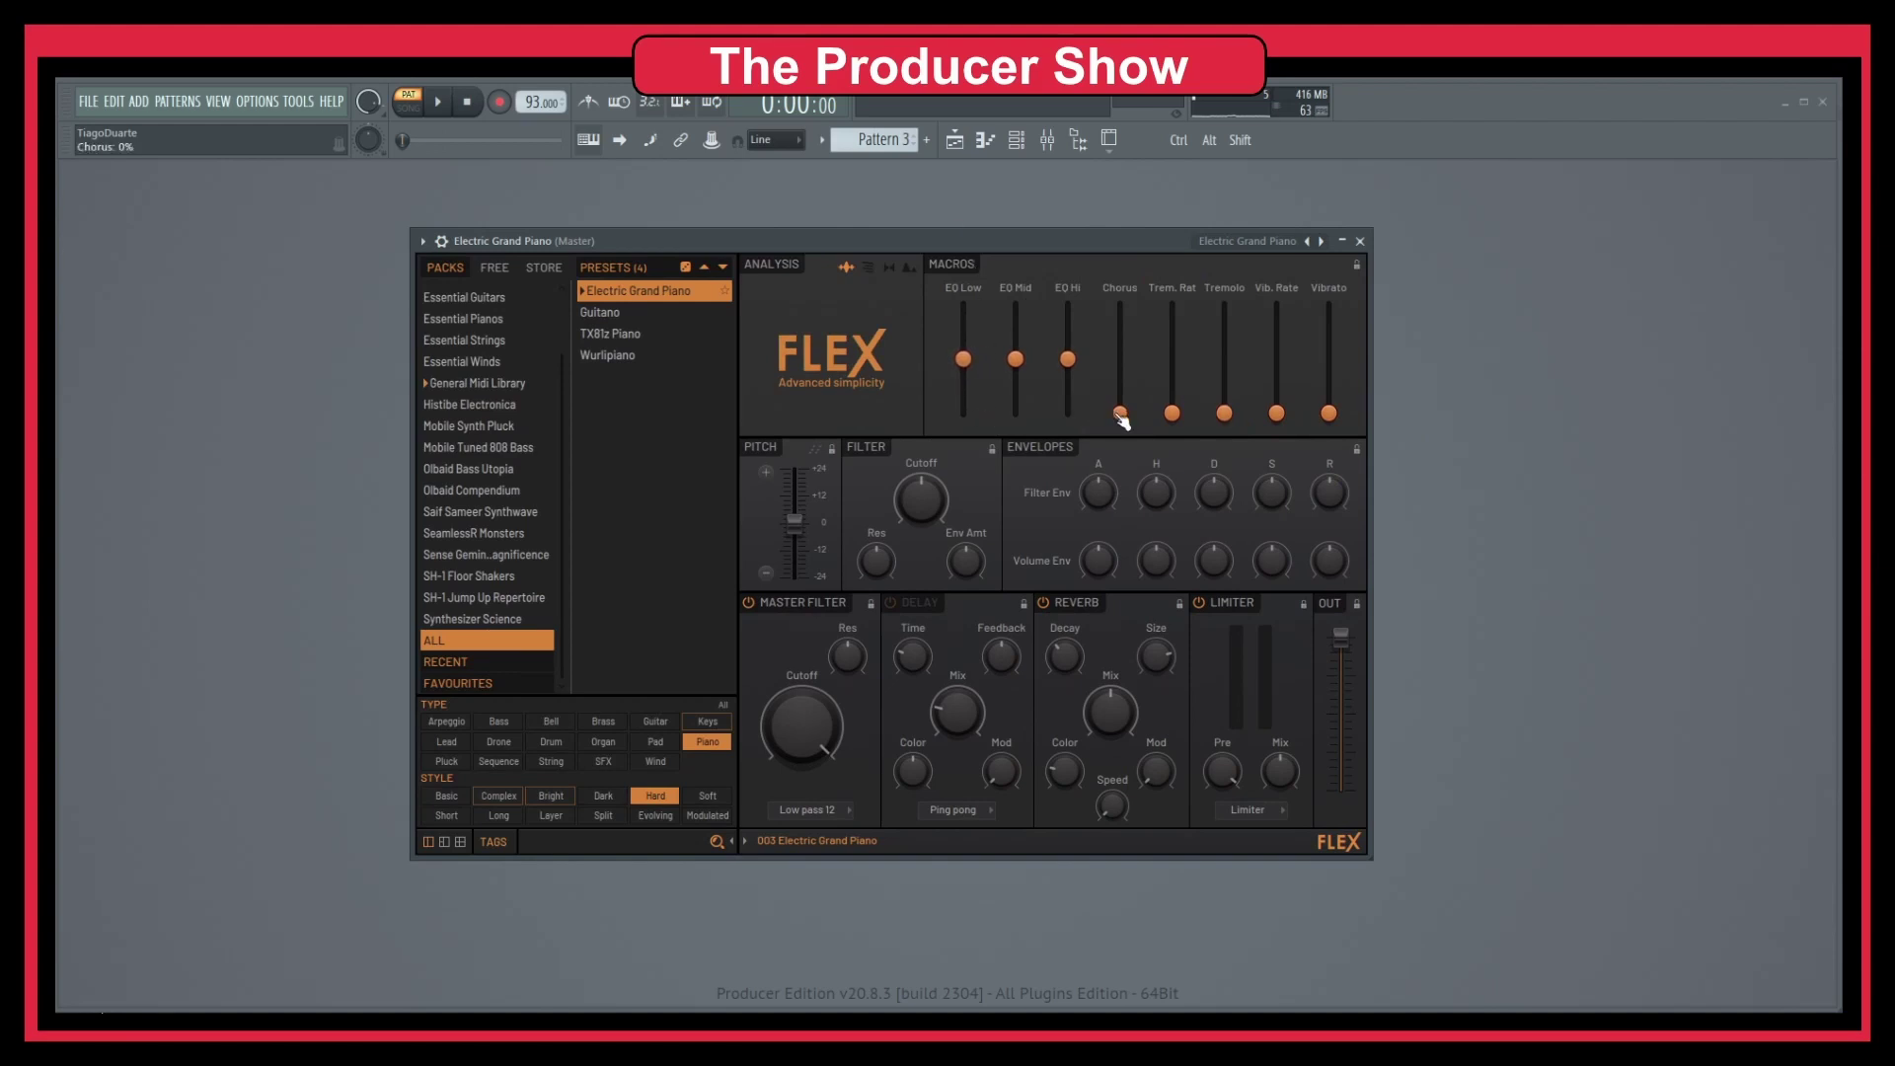
Try out the Electric Grand Piano macros, raising Tremolo and Trem. Rate and returning Vib. Rate and Vibrato to zero.
{"action": "mouse_move", "coordinate": [1120, 413]}
{"action": "left_mouse_down"}
{"action": "mouse_move", "coordinate": [1120, 305]}
{"action": "mouse_move", "coordinate": [1130, 420]}
{"action": "left_mouse_up"}
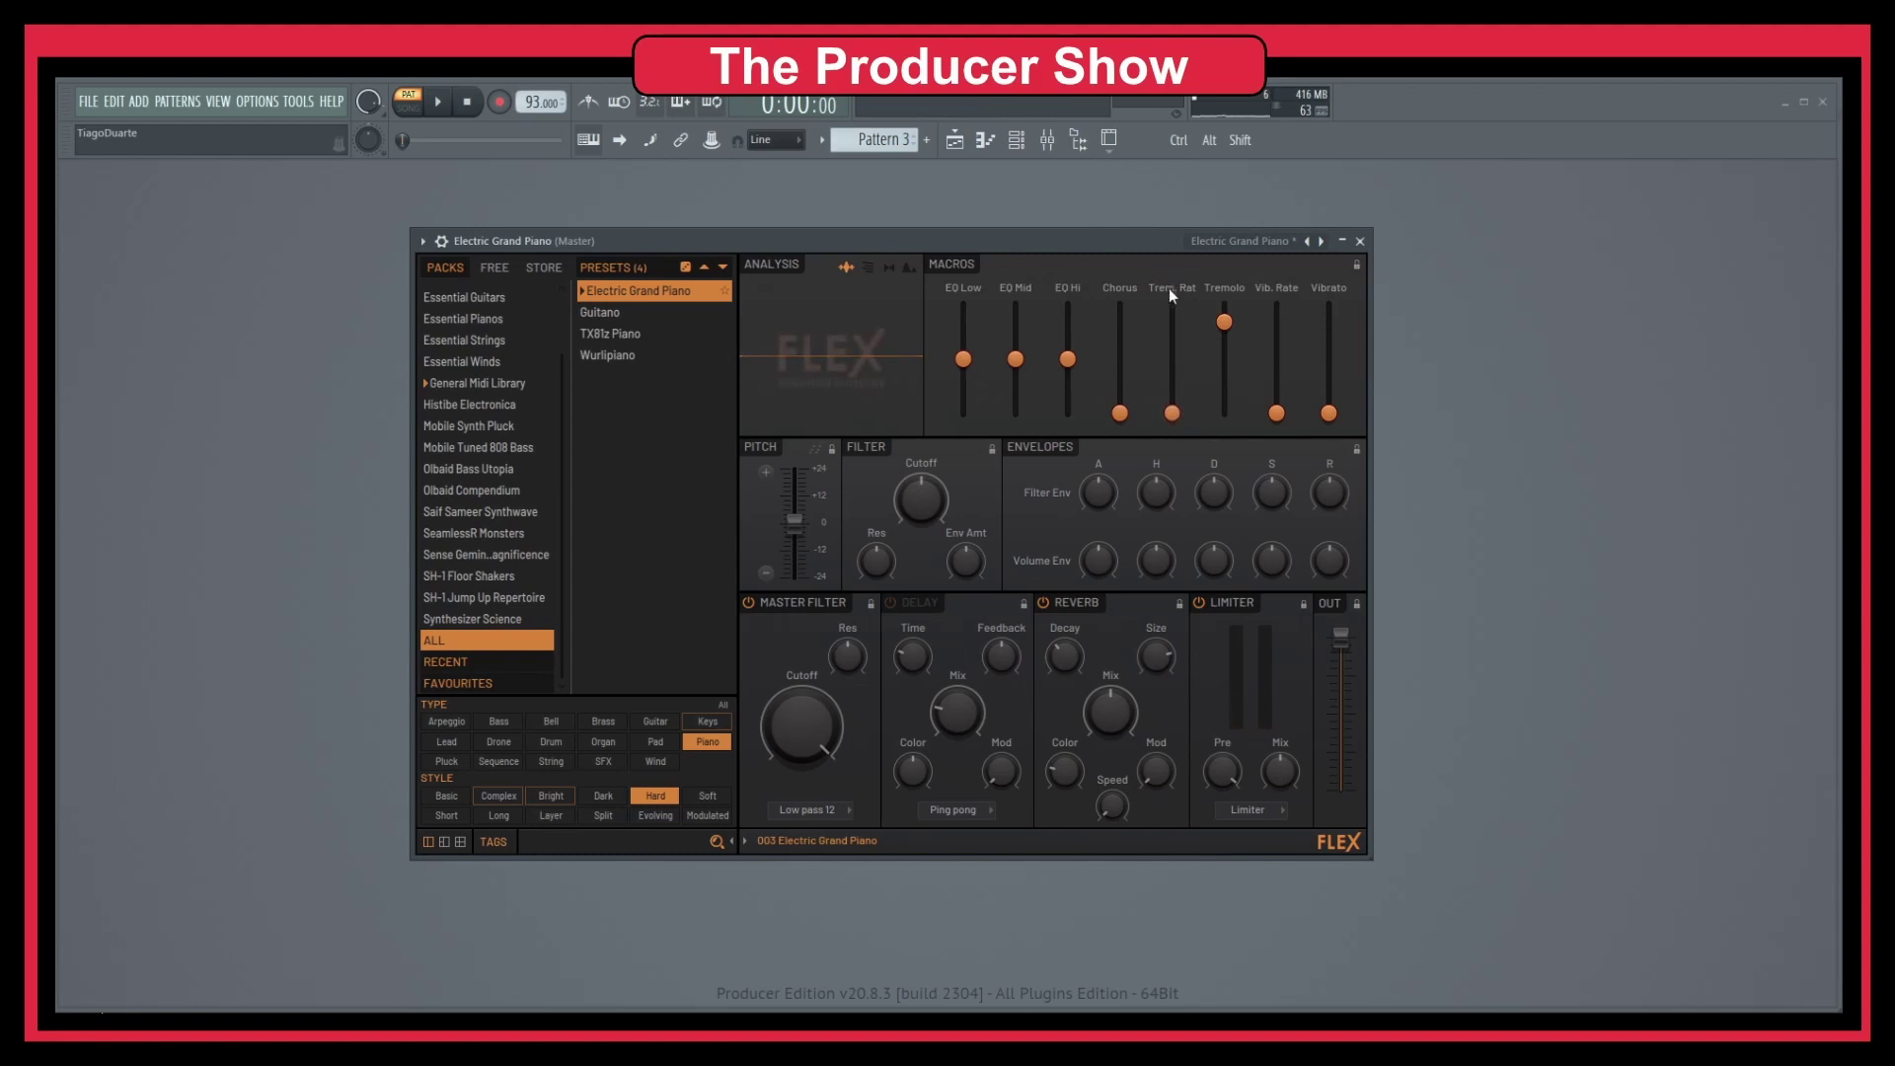
{"action": "left_click_drag", "start_coordinate": [1172, 413], "coordinate": [1172, 321]}
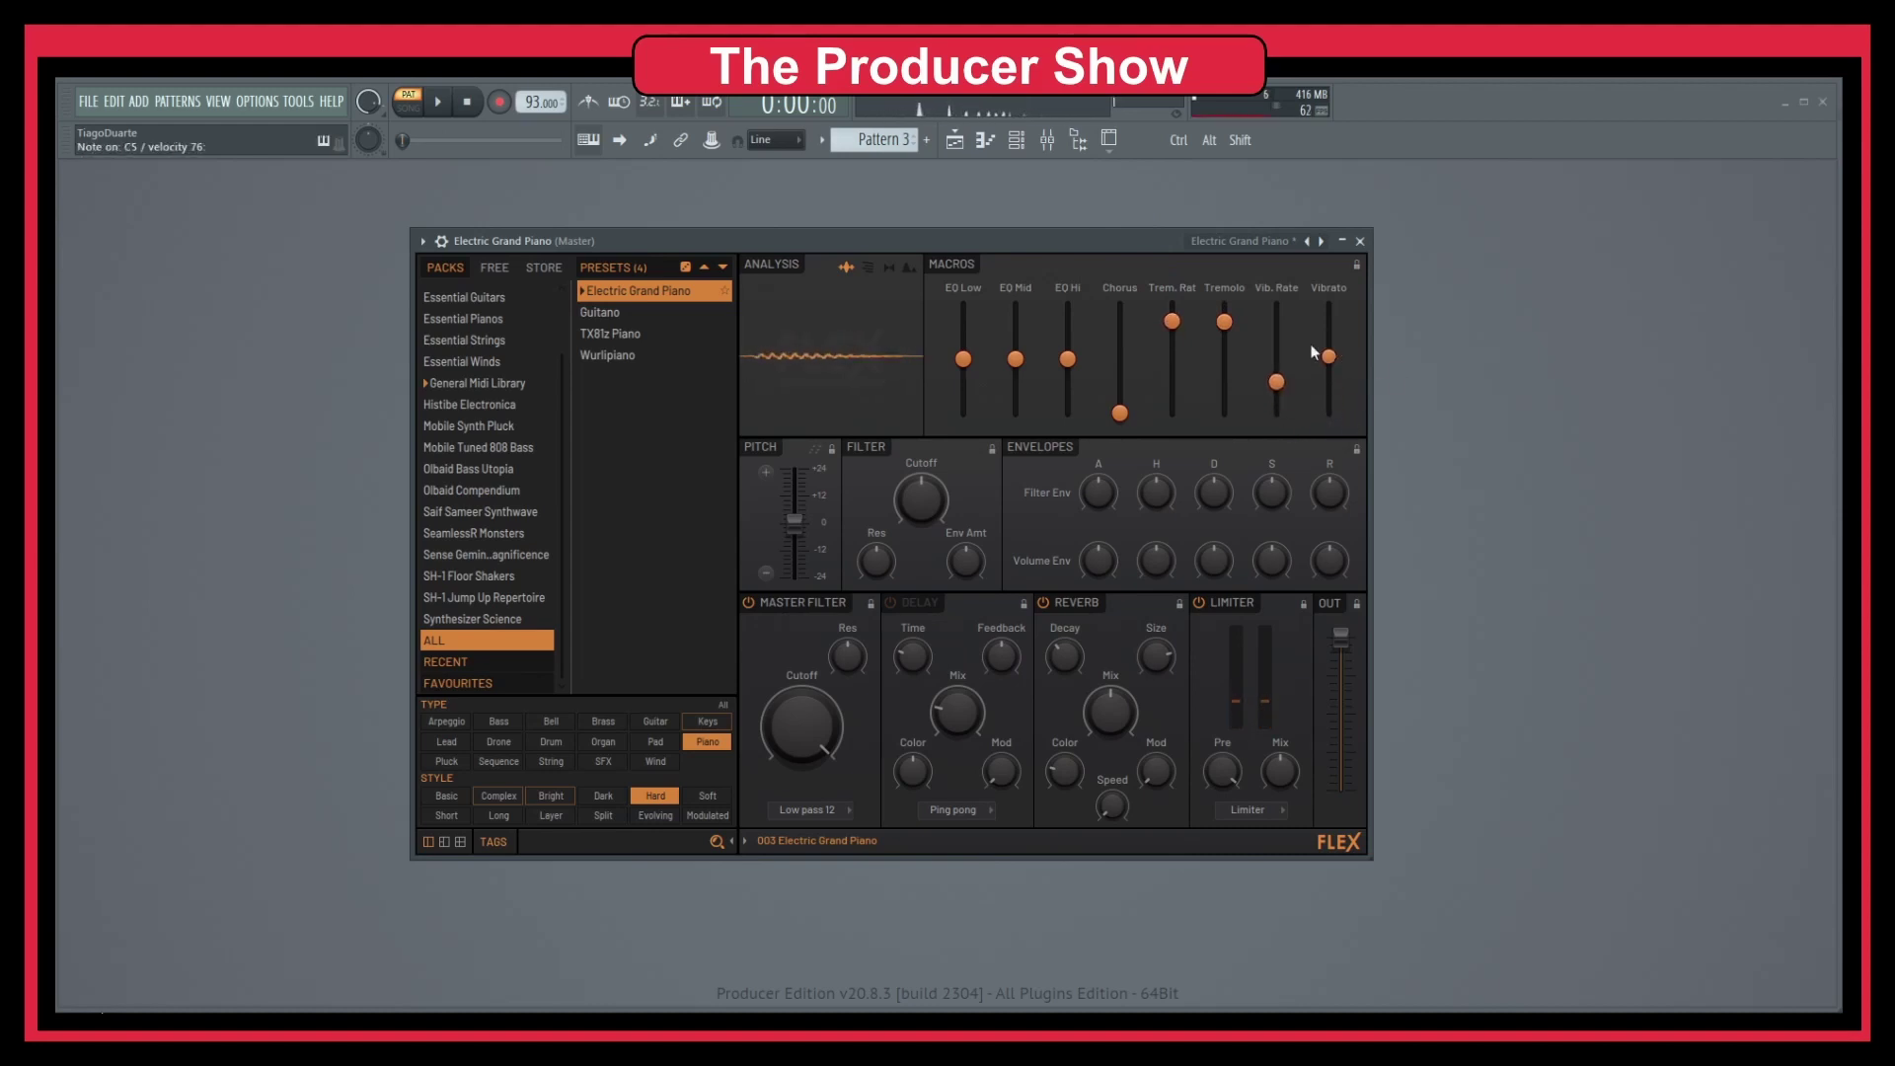
{"action": "left_click_drag", "start_coordinate": [1328, 357], "coordinate": [1277, 413]}
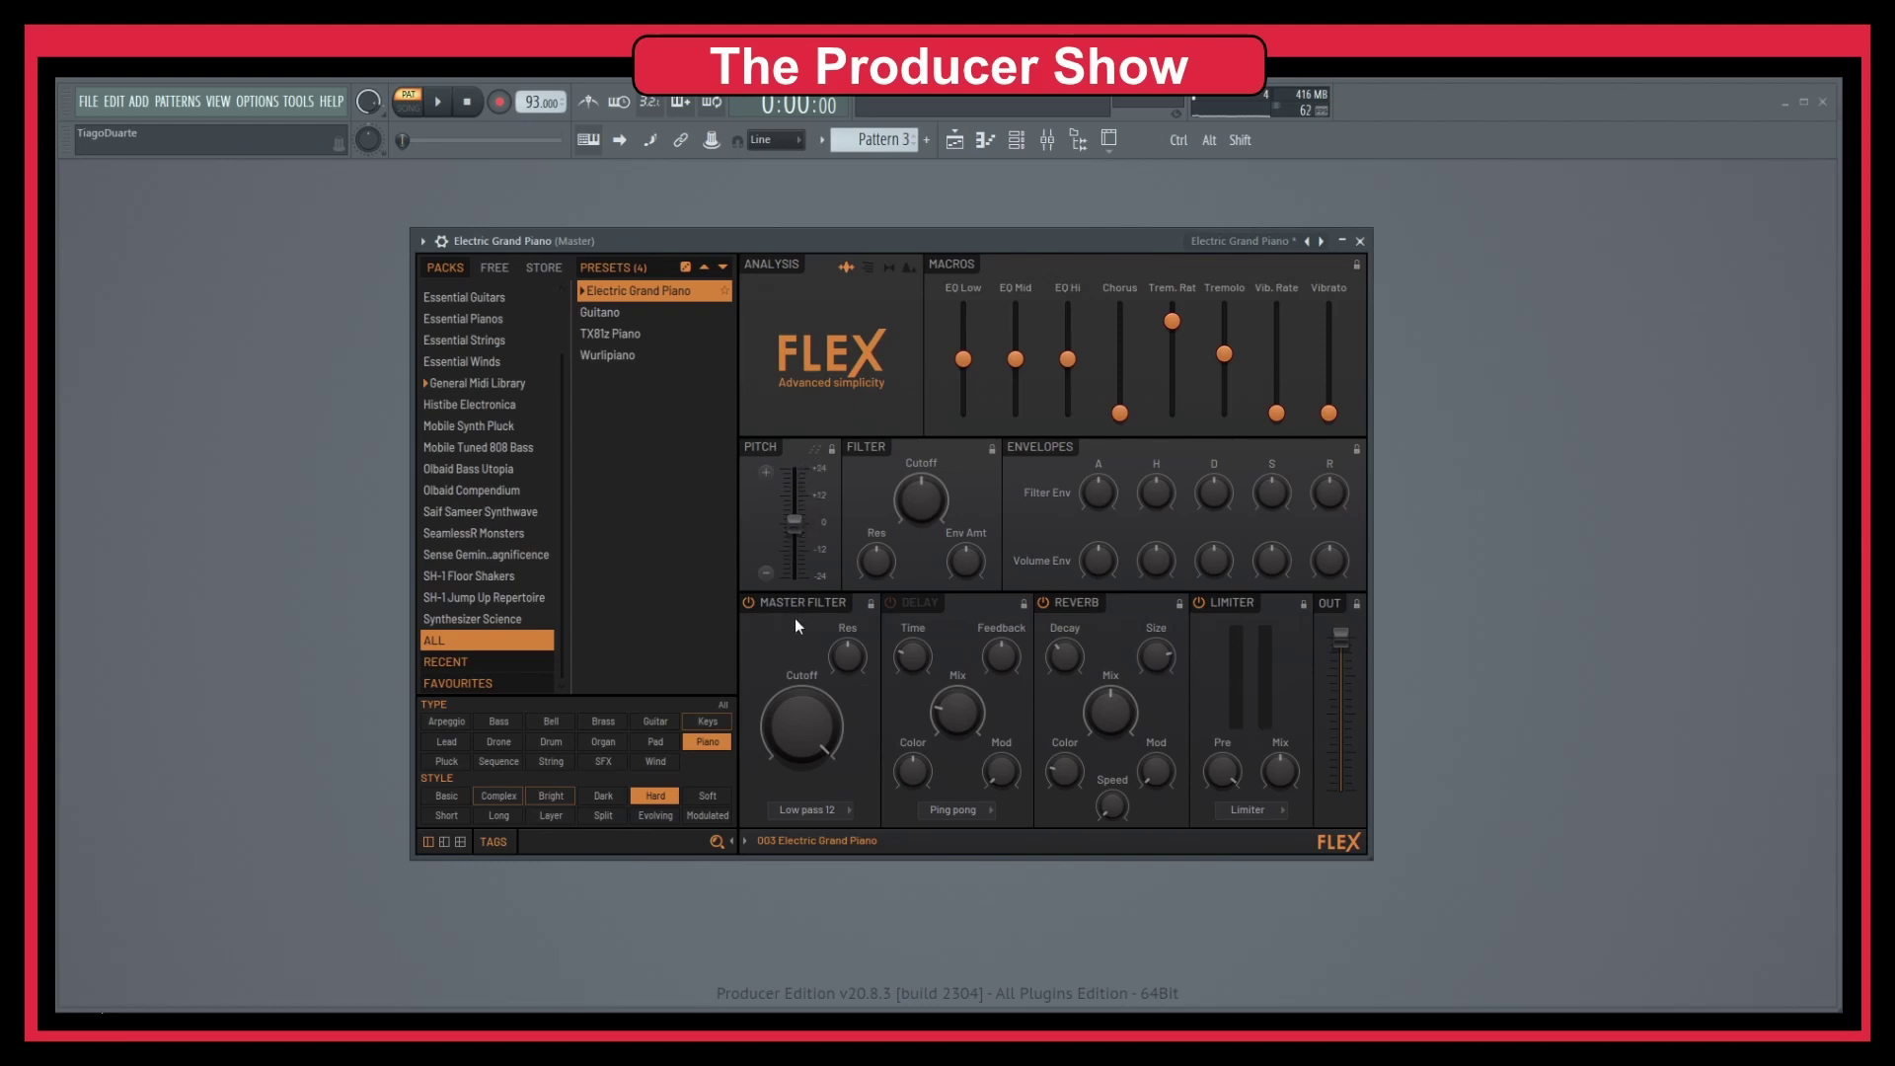
Raise the preset's pitch to +2400 cents and open the pitch slider's options.
{"action": "mouse_move", "coordinate": [795, 523]}
{"action": "left_mouse_down"}
{"action": "mouse_move", "coordinate": [807, 575]}
{"action": "mouse_move", "coordinate": [794, 491]}
{"action": "left_mouse_up"}
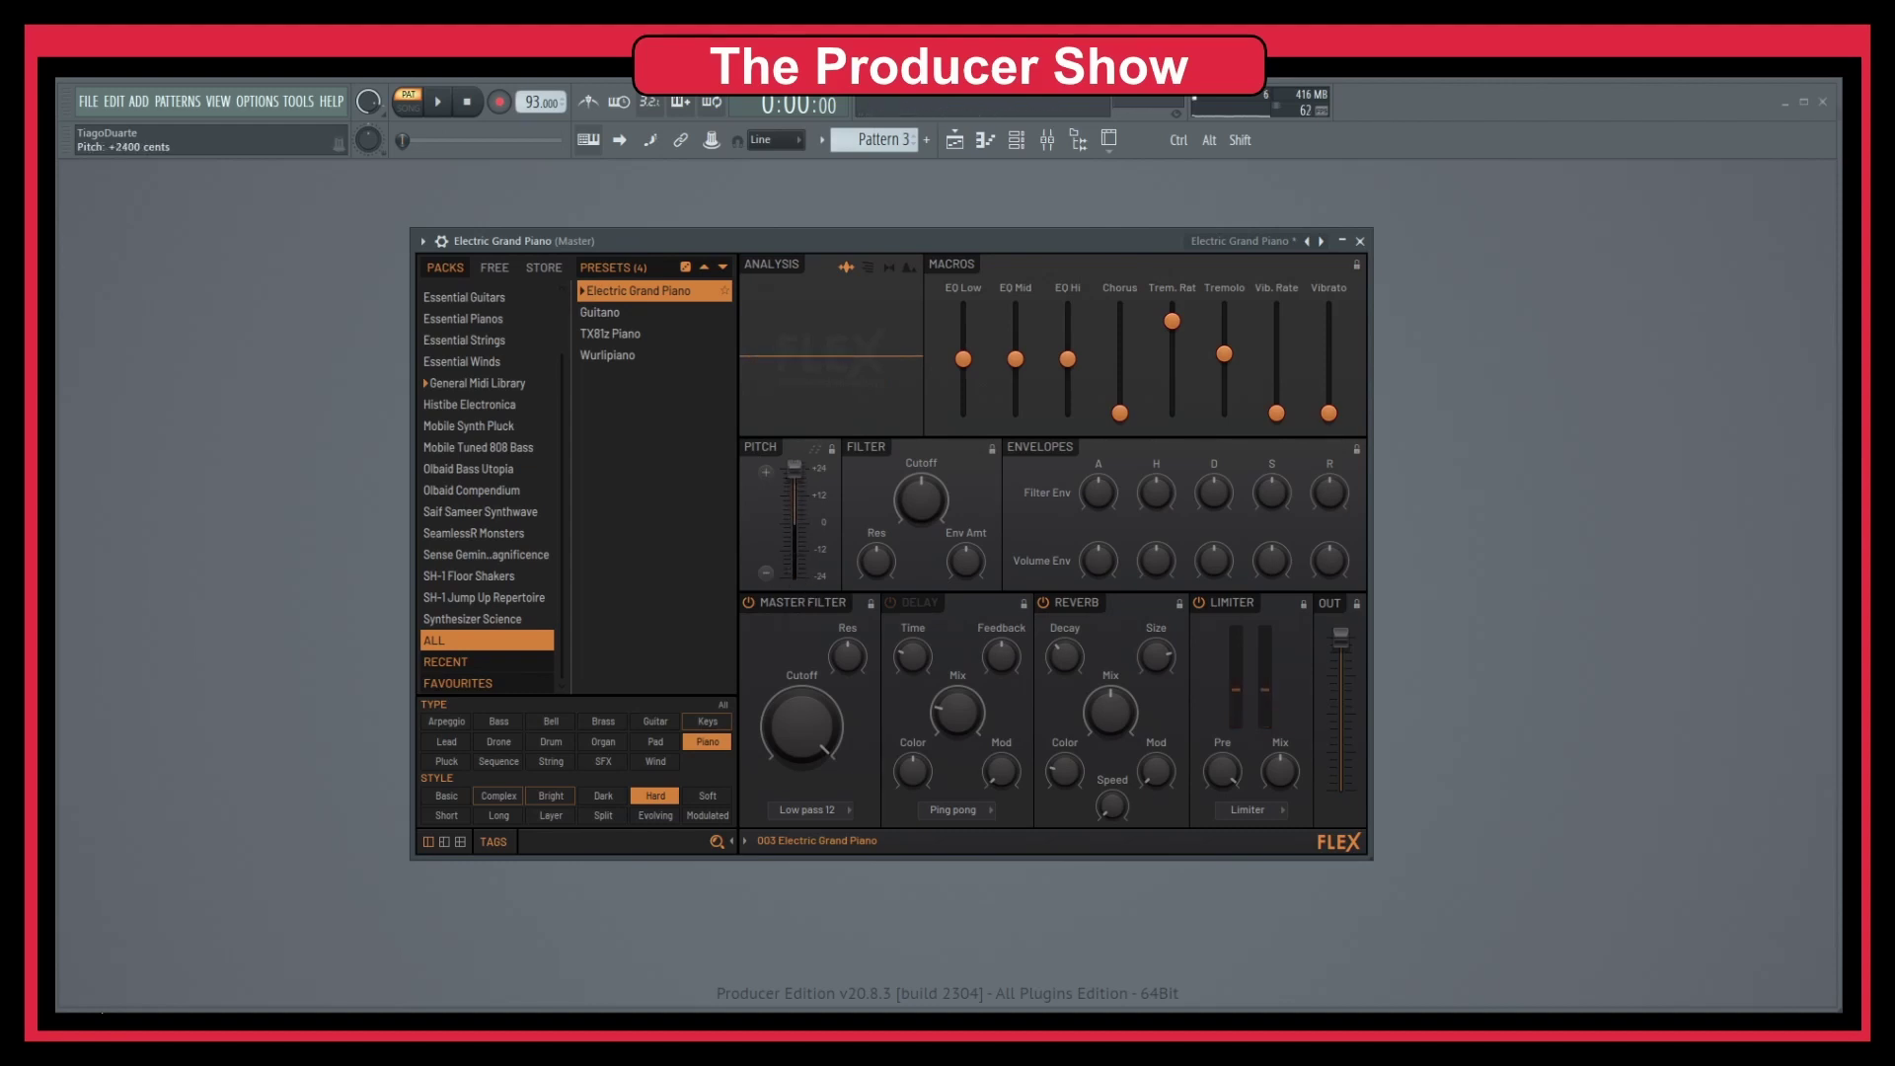
{"action": "right_click", "coordinate": [795, 471]}
{"action": "left_click", "coordinate": [1023, 630]}
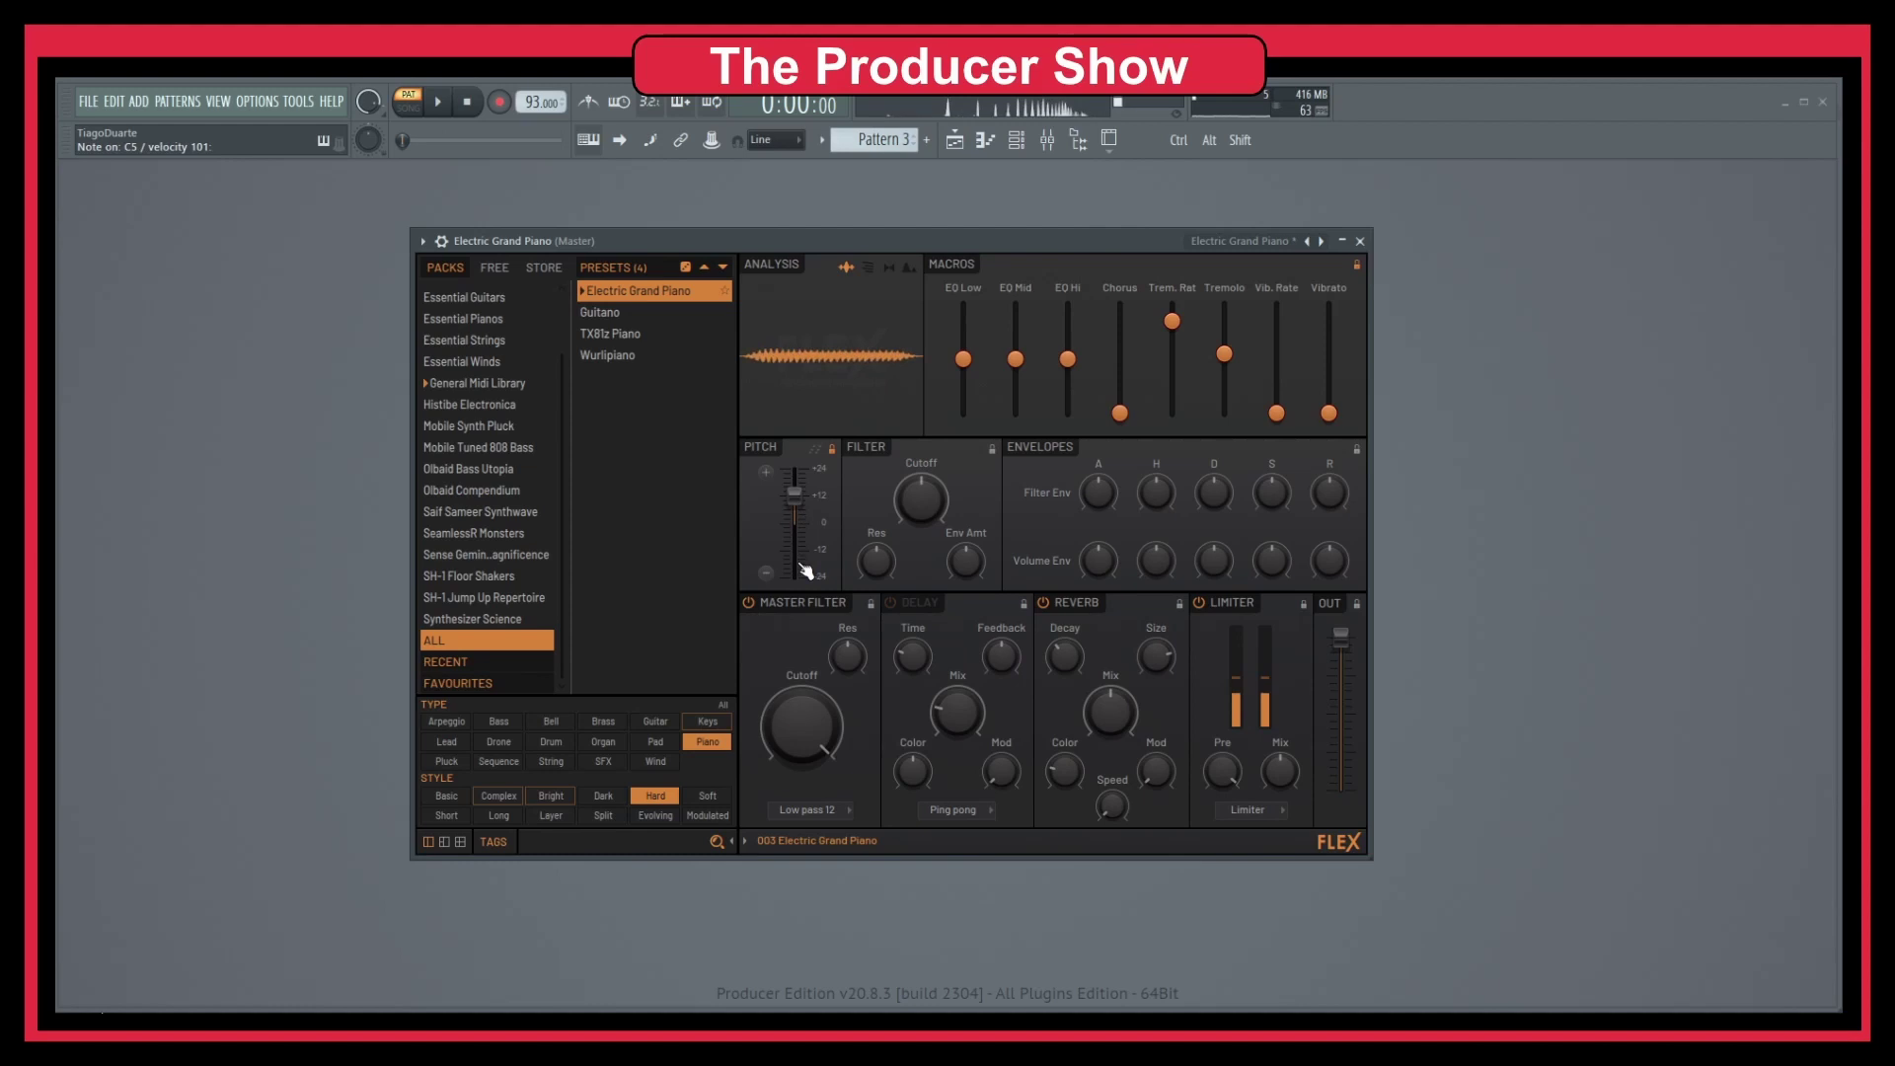
Audition Guitano and TX81z Piano with the macro and pitch settings locked, and return to Electric Grand Piano.
{"action": "left_click", "coordinate": [605, 310]}
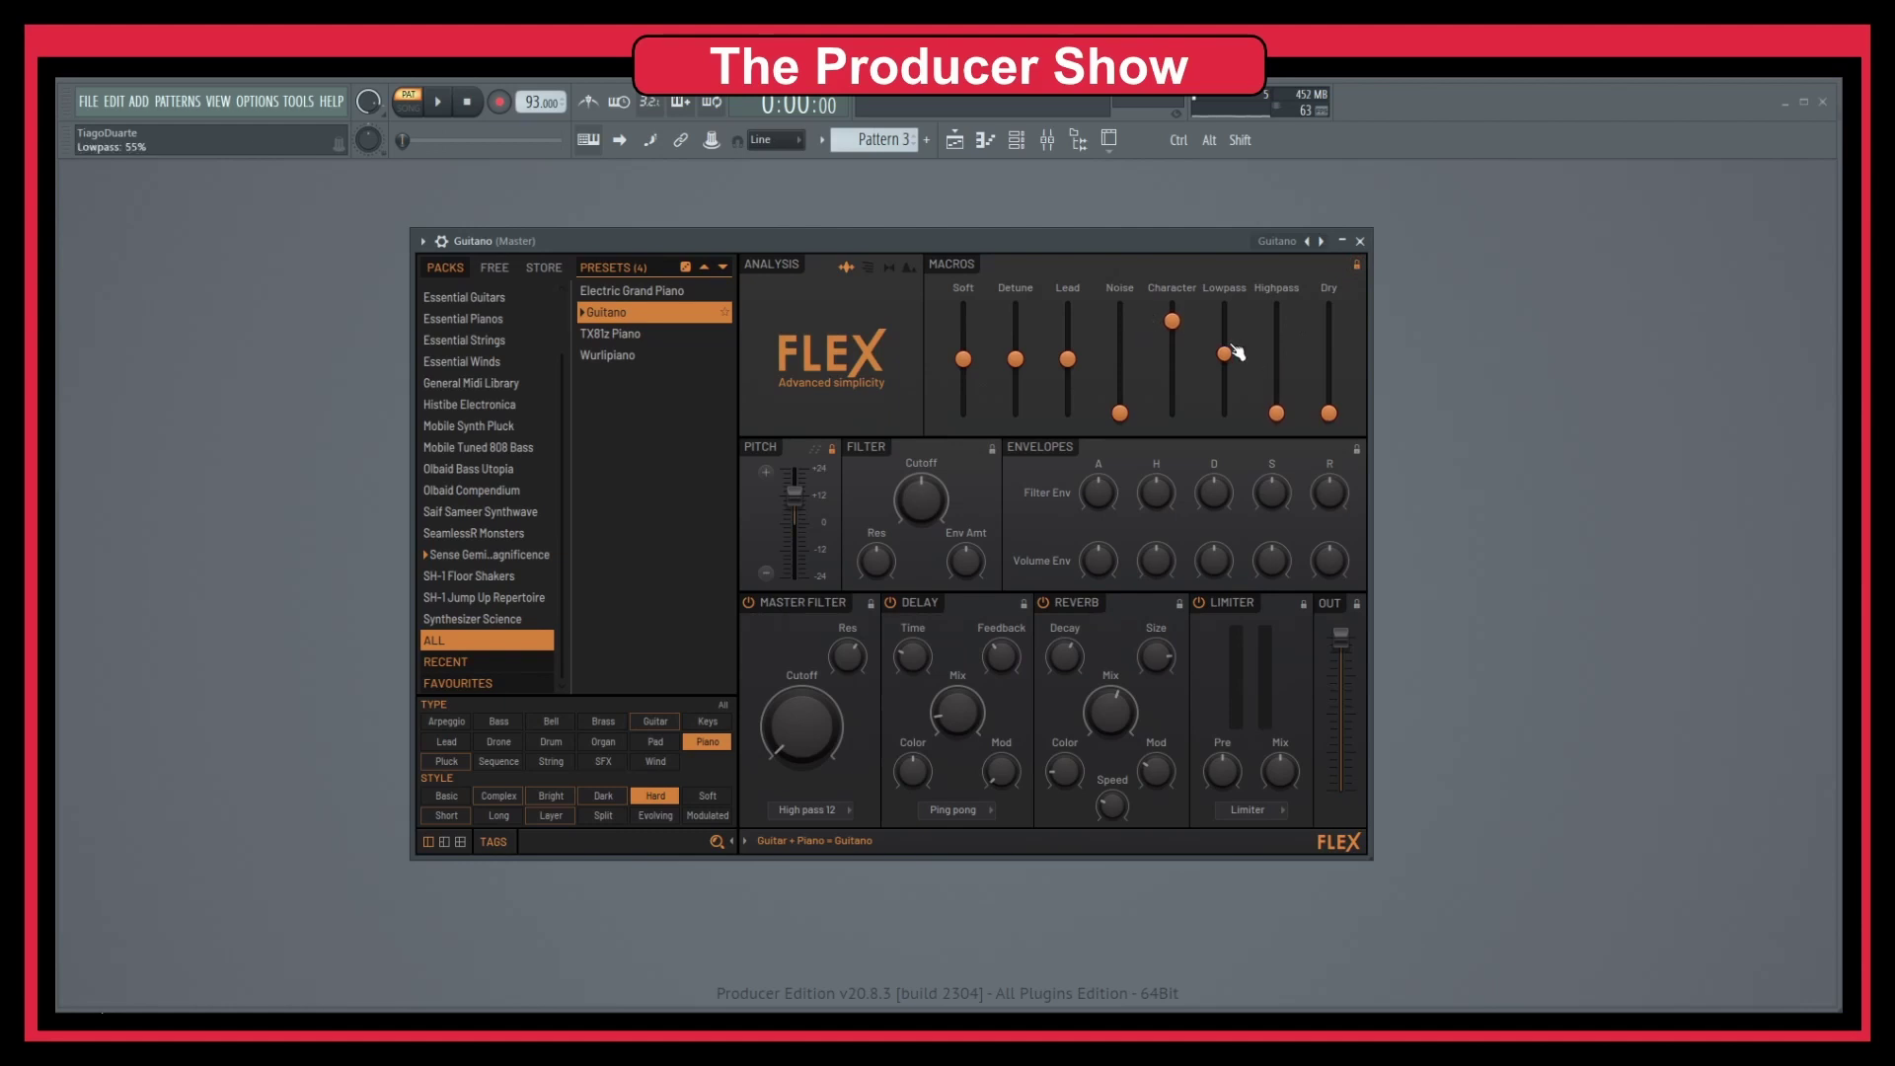
{"action": "key", "text": "d"}
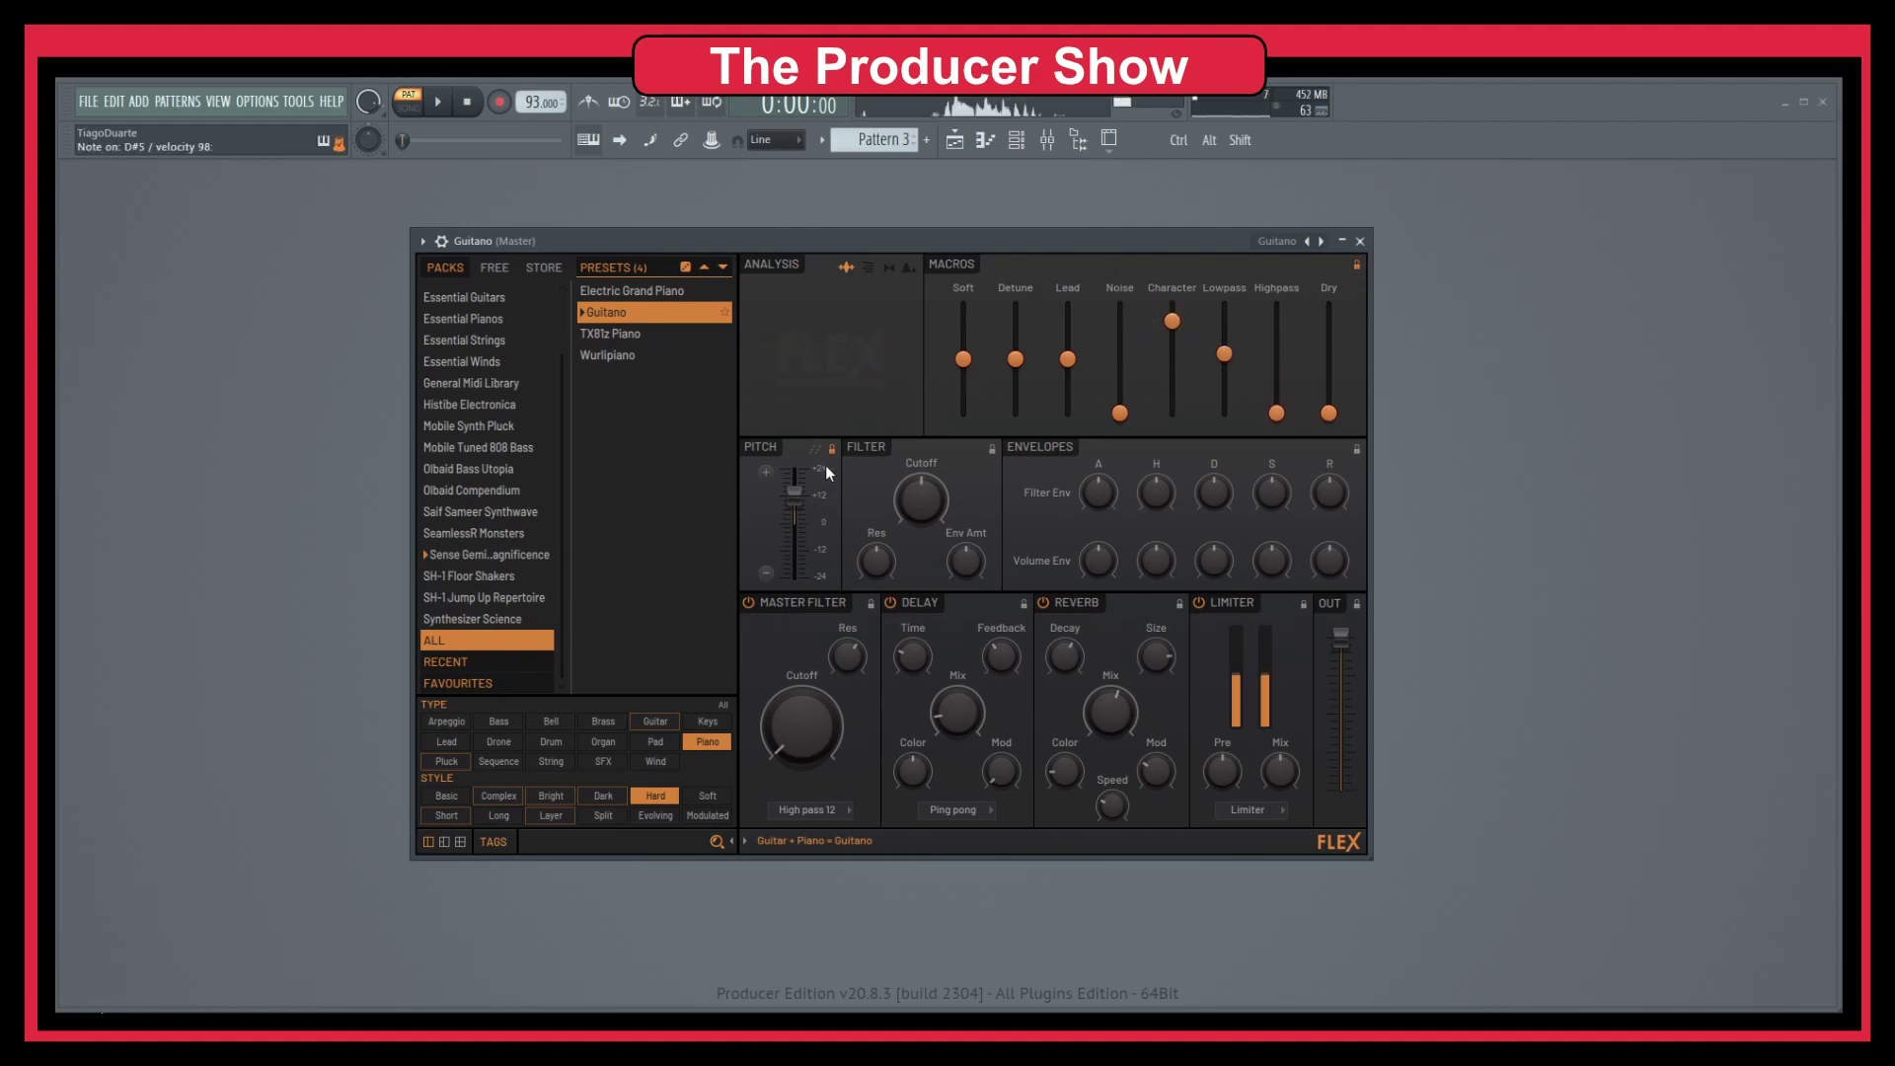
{"action": "key", "text": "z"}
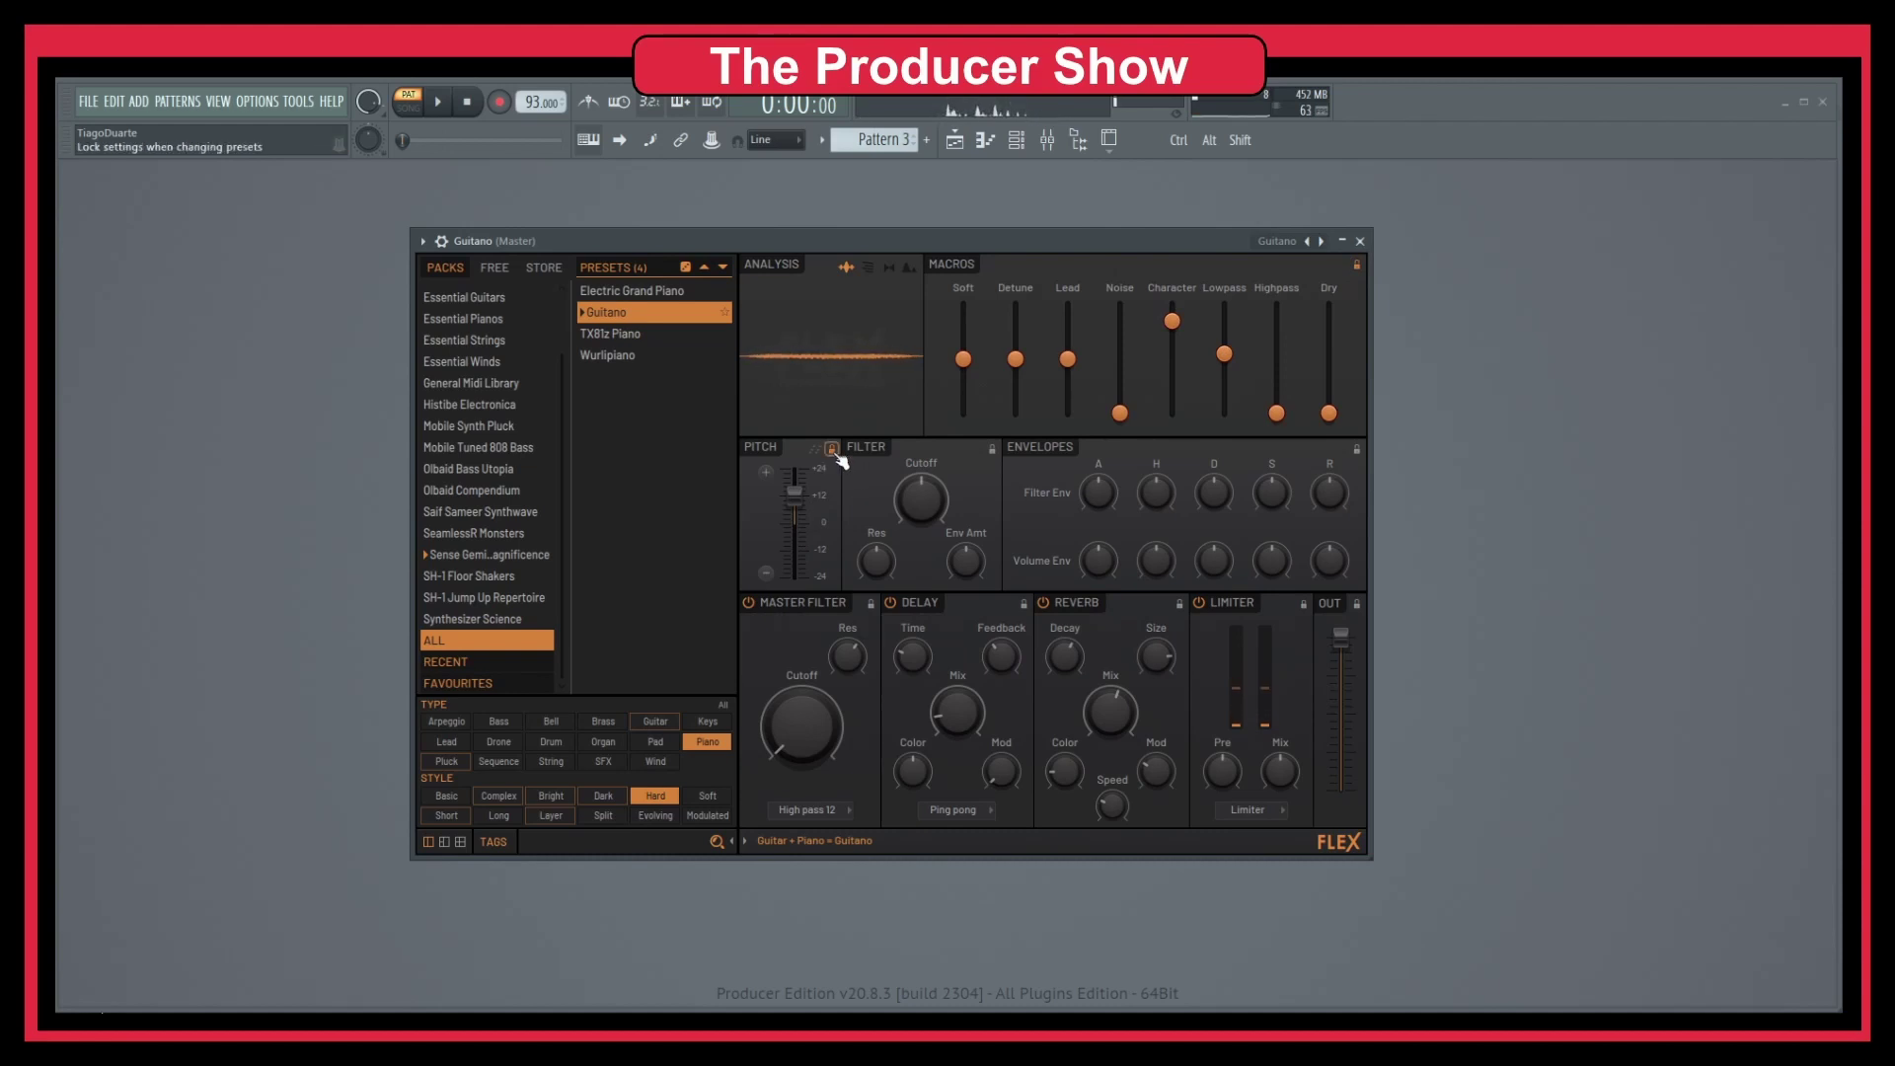
{"action": "left_click", "coordinate": [831, 449]}
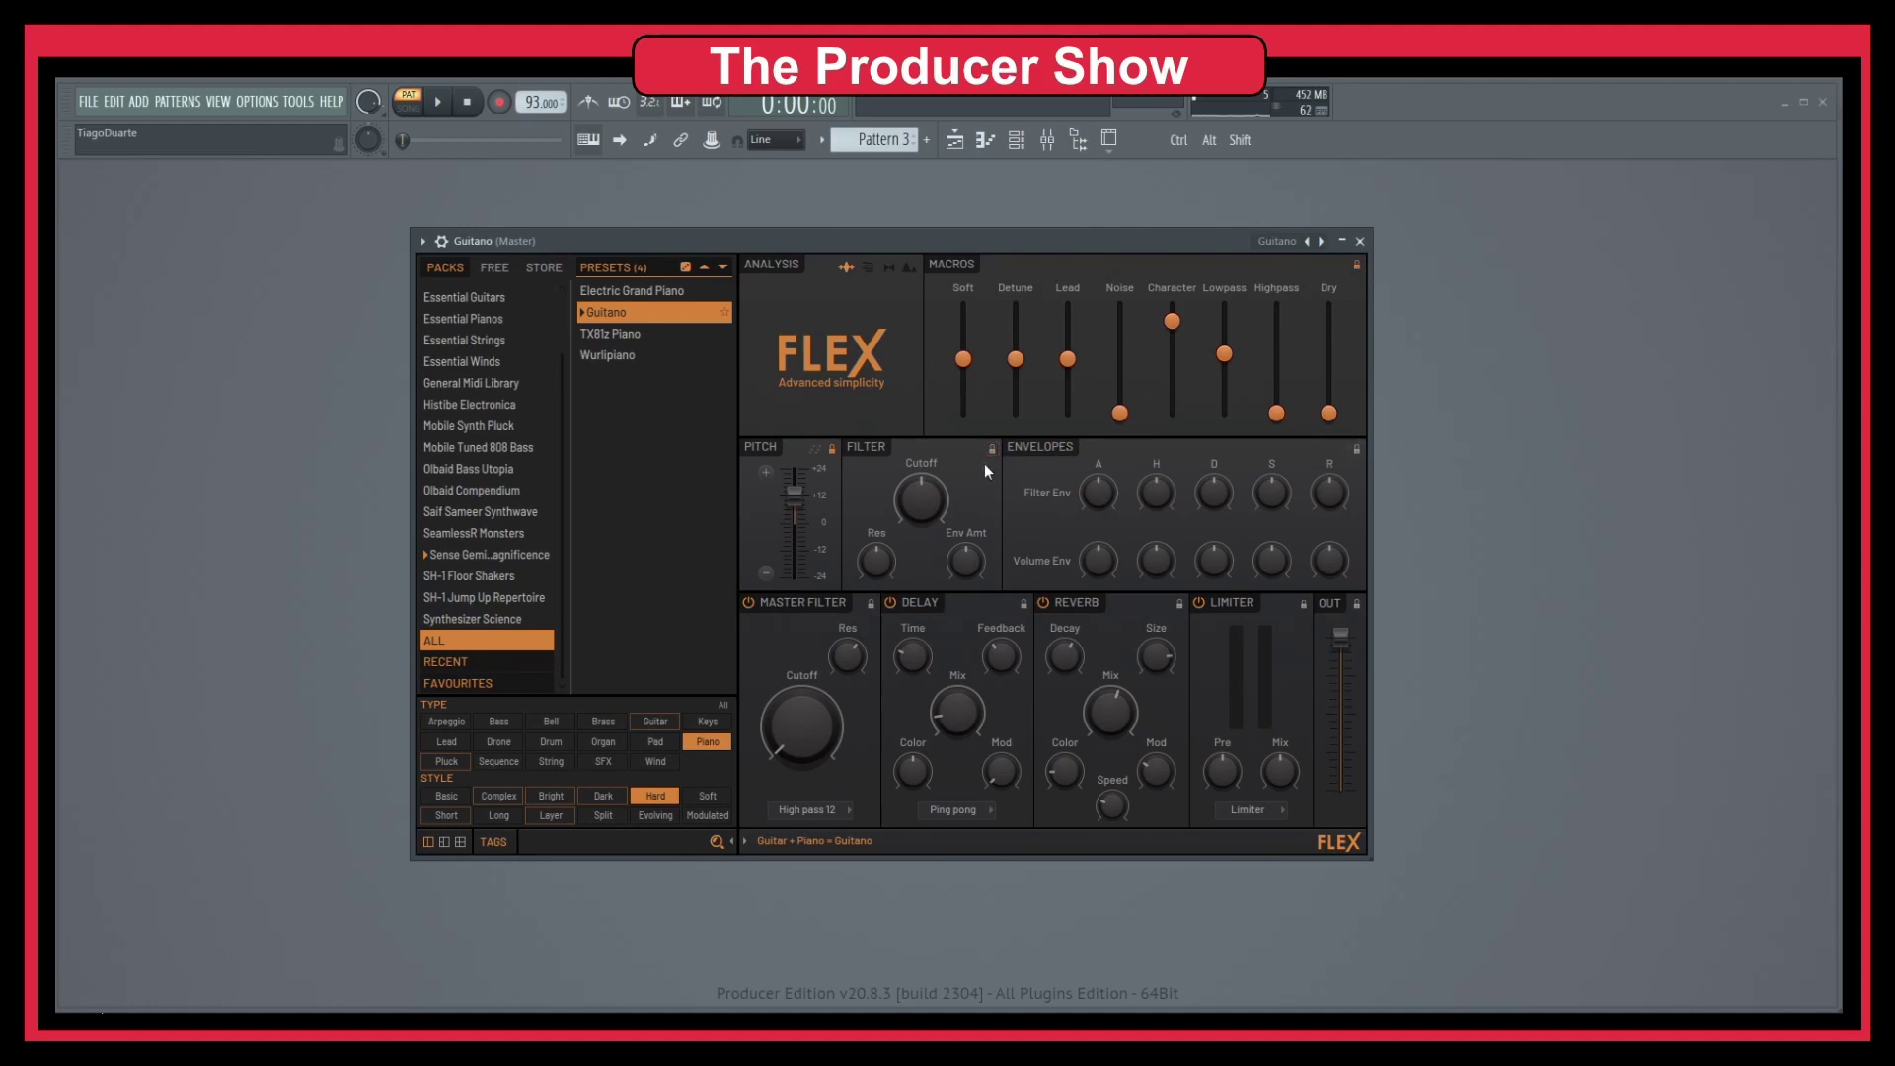
{"action": "left_click", "coordinate": [641, 357]}
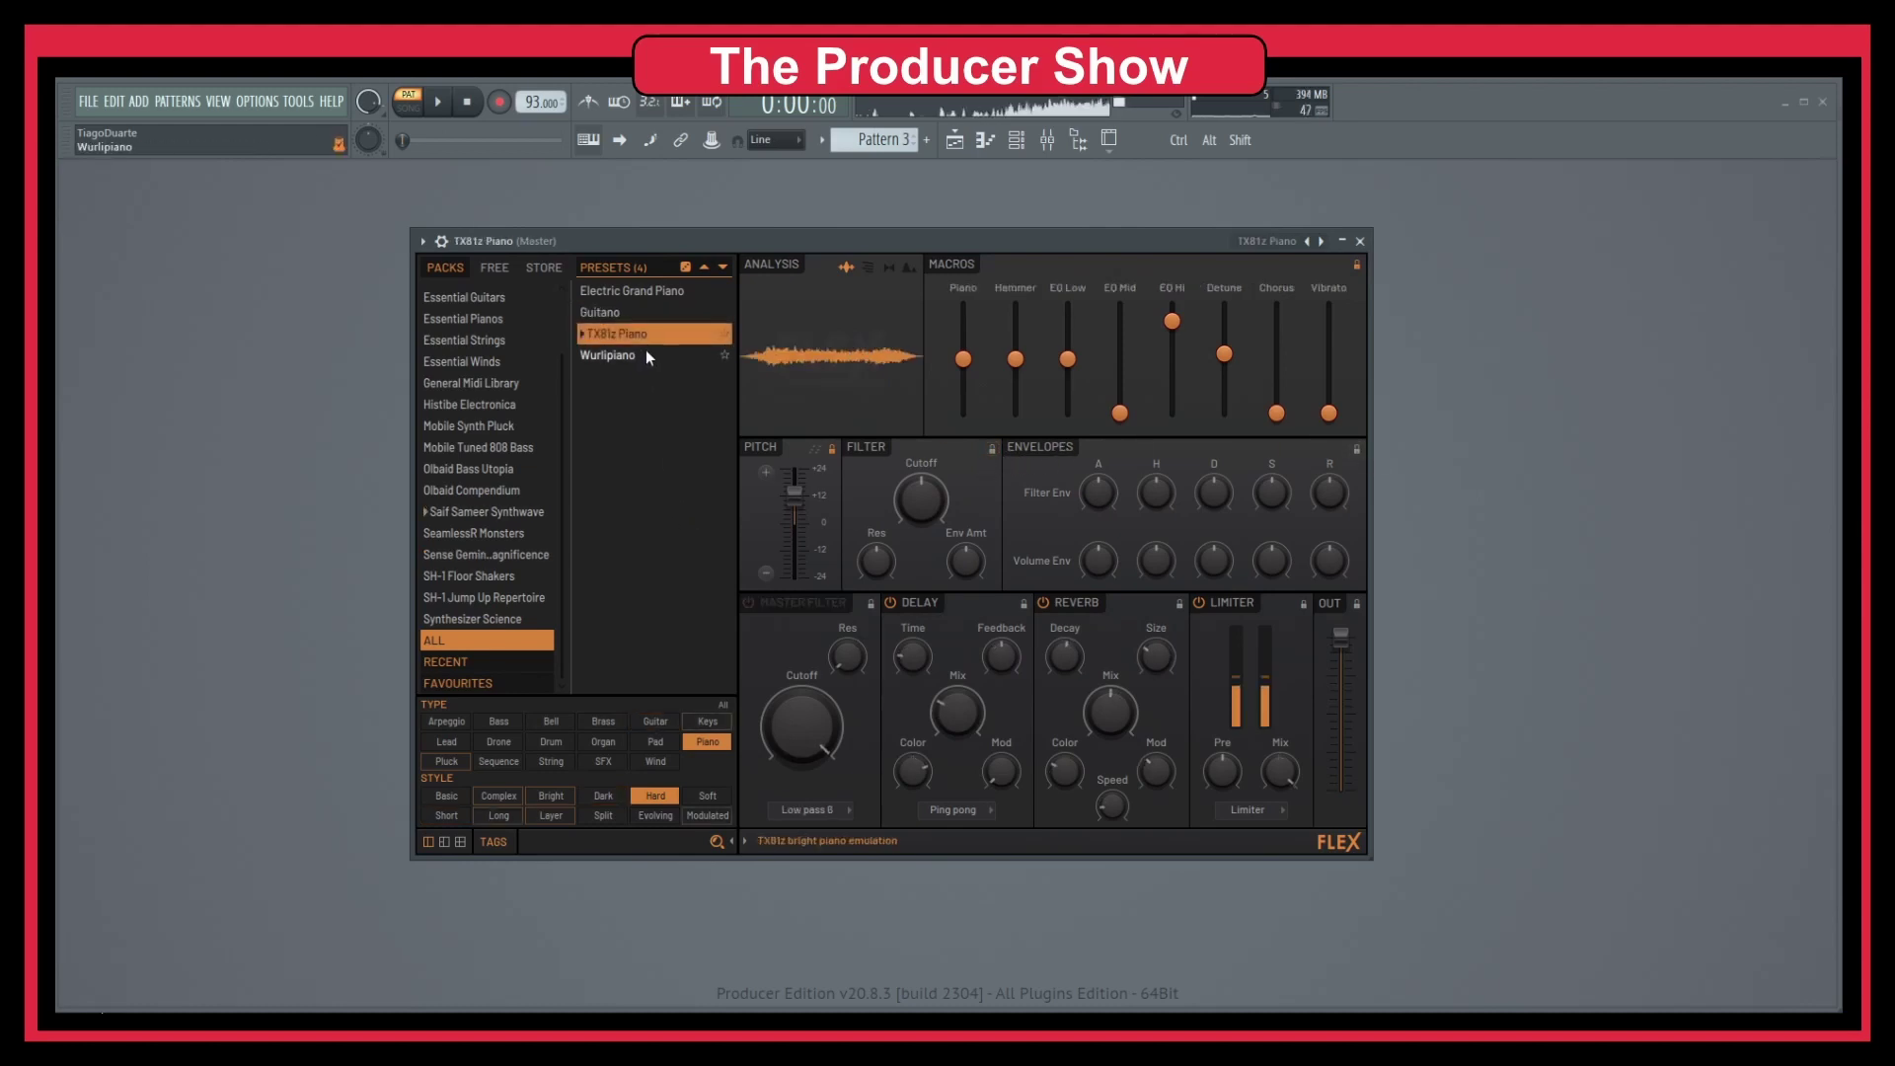
{"action": "left_click", "coordinate": [639, 292]}
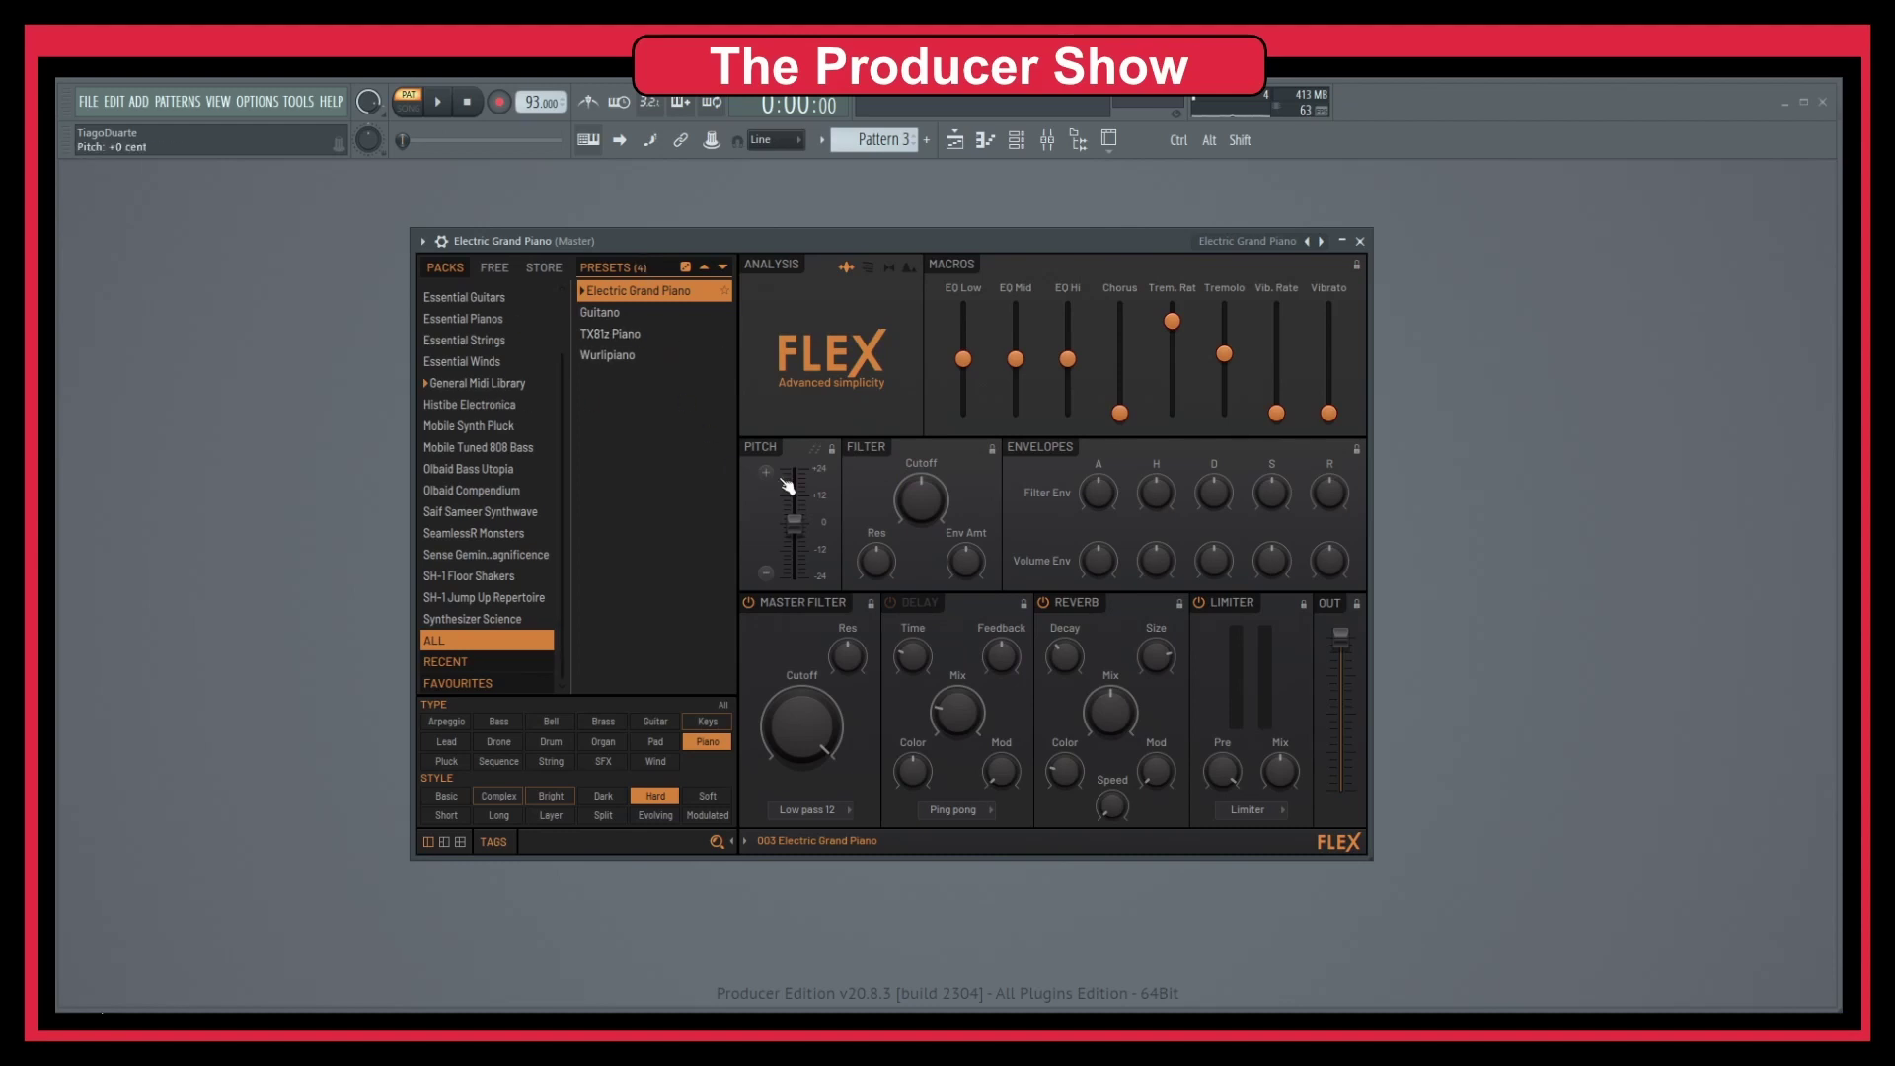
Raise and lock the reverb mix, and test the lock by loading Guitano, TX81z Piano and Electric Grand Piano.
{"action": "left_click", "coordinate": [989, 447]}
{"action": "mouse_move", "coordinate": [1109, 722]}
{"action": "left_mouse_down"}
{"action": "mouse_move", "coordinate": [1109, 681]}
{"action": "mouse_move", "coordinate": [1109, 722]}
{"action": "left_mouse_up"}
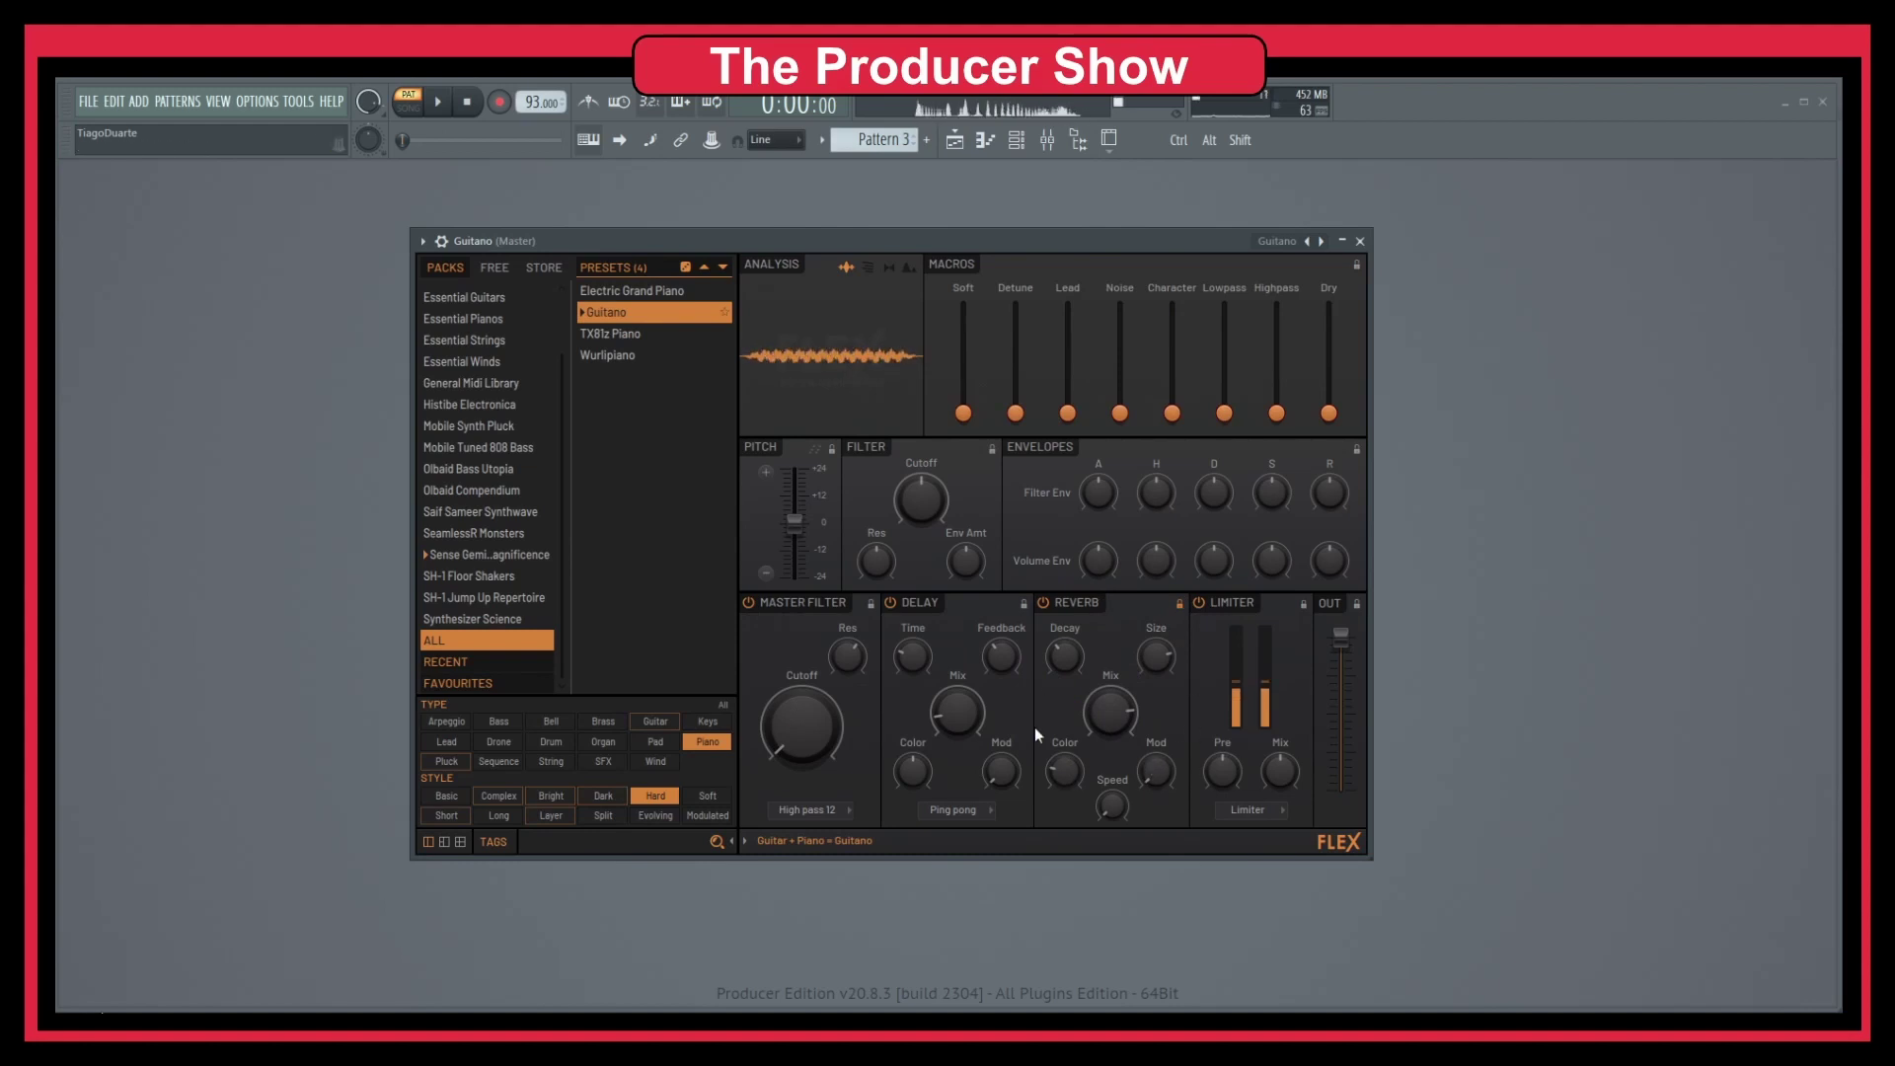
{"action": "left_click", "coordinate": [618, 336]}
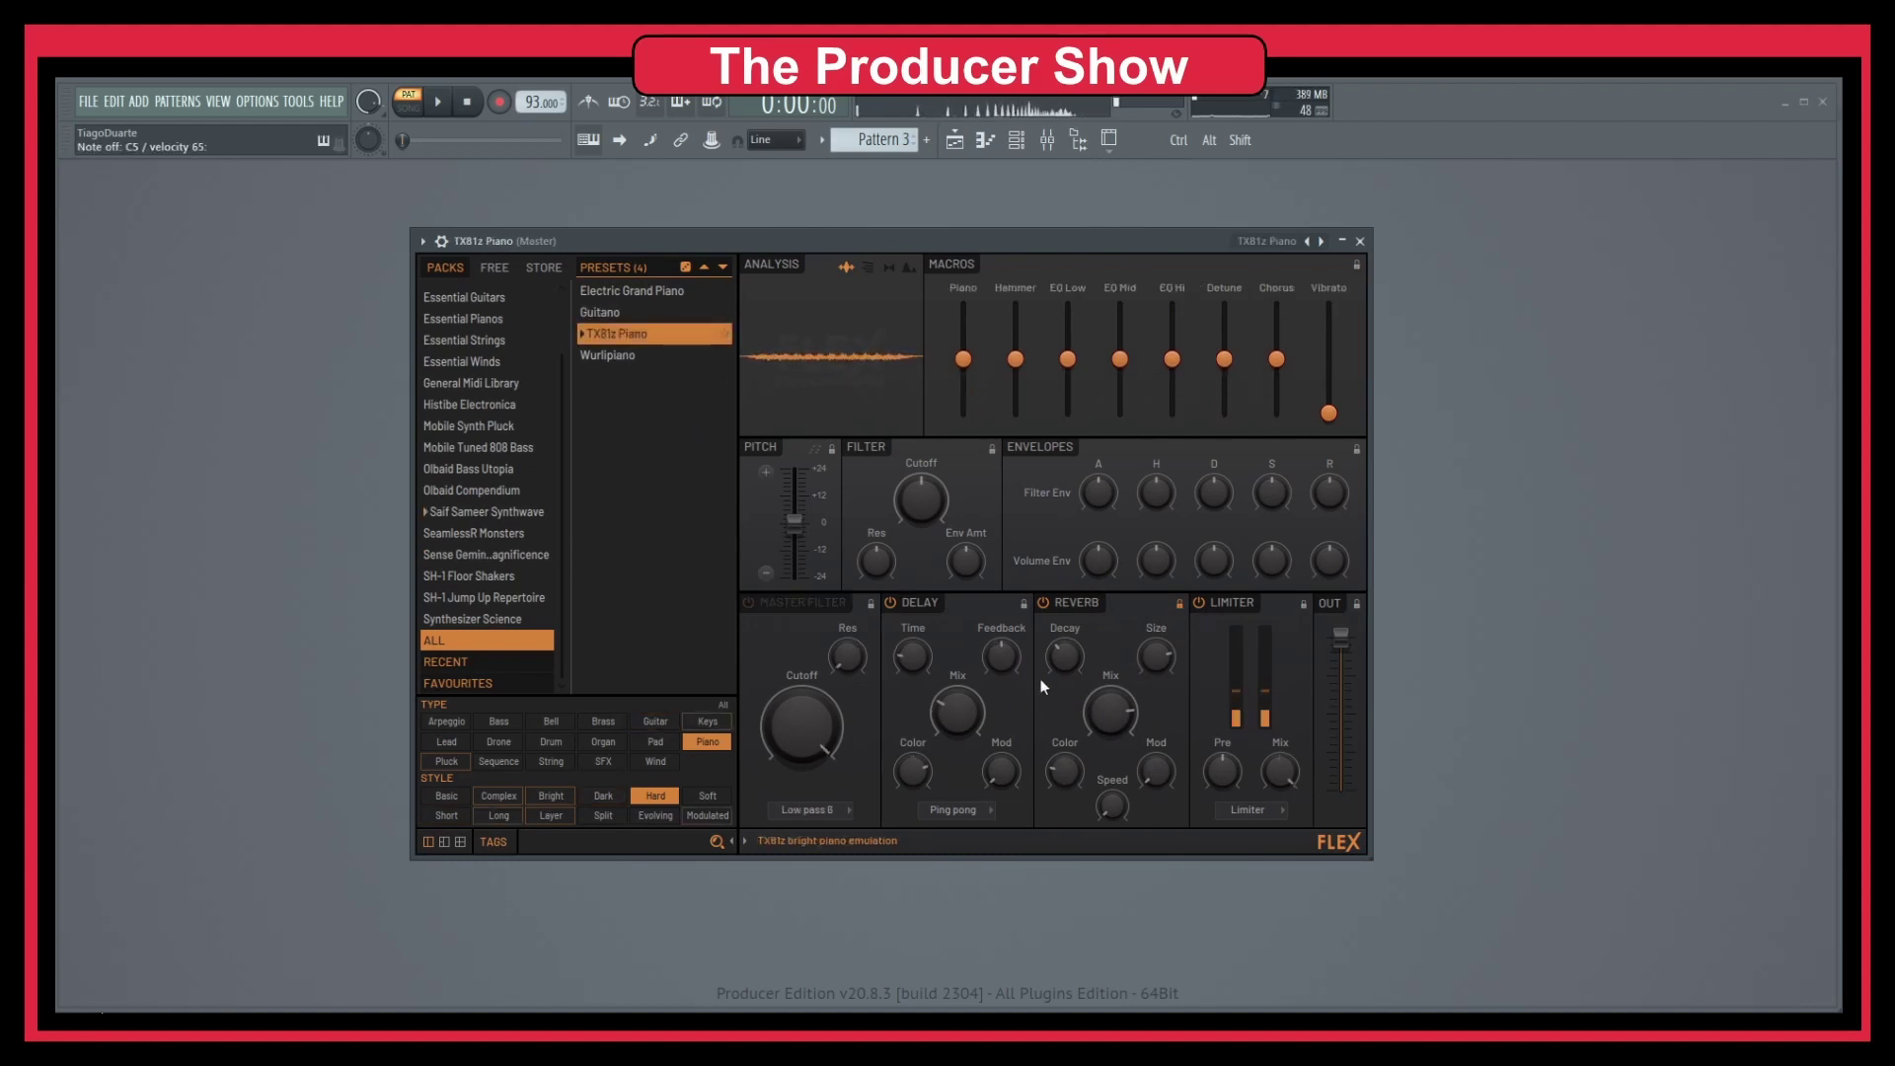
{"action": "left_click", "coordinate": [660, 288]}
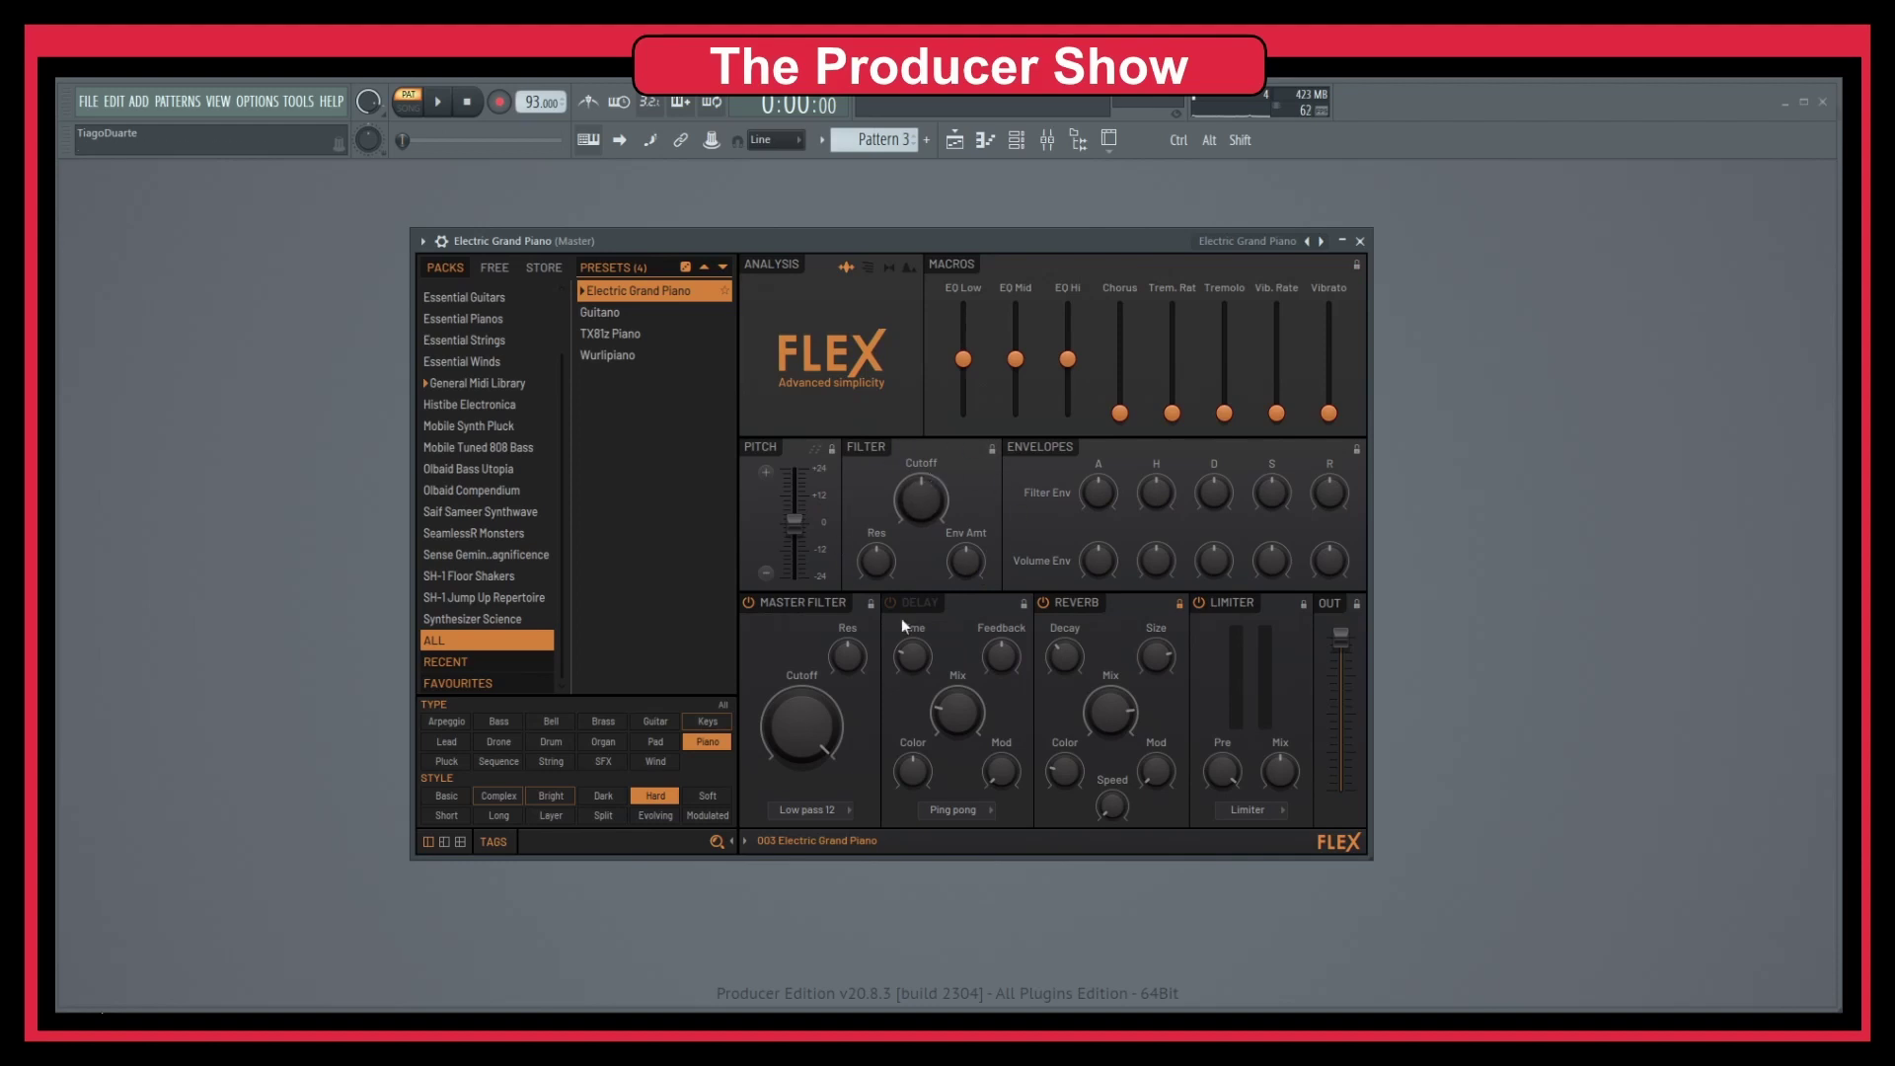
Examine the available master filter types and the filter's cutoff control, keeping Low pass 12.
{"action": "left_click", "coordinate": [844, 811]}
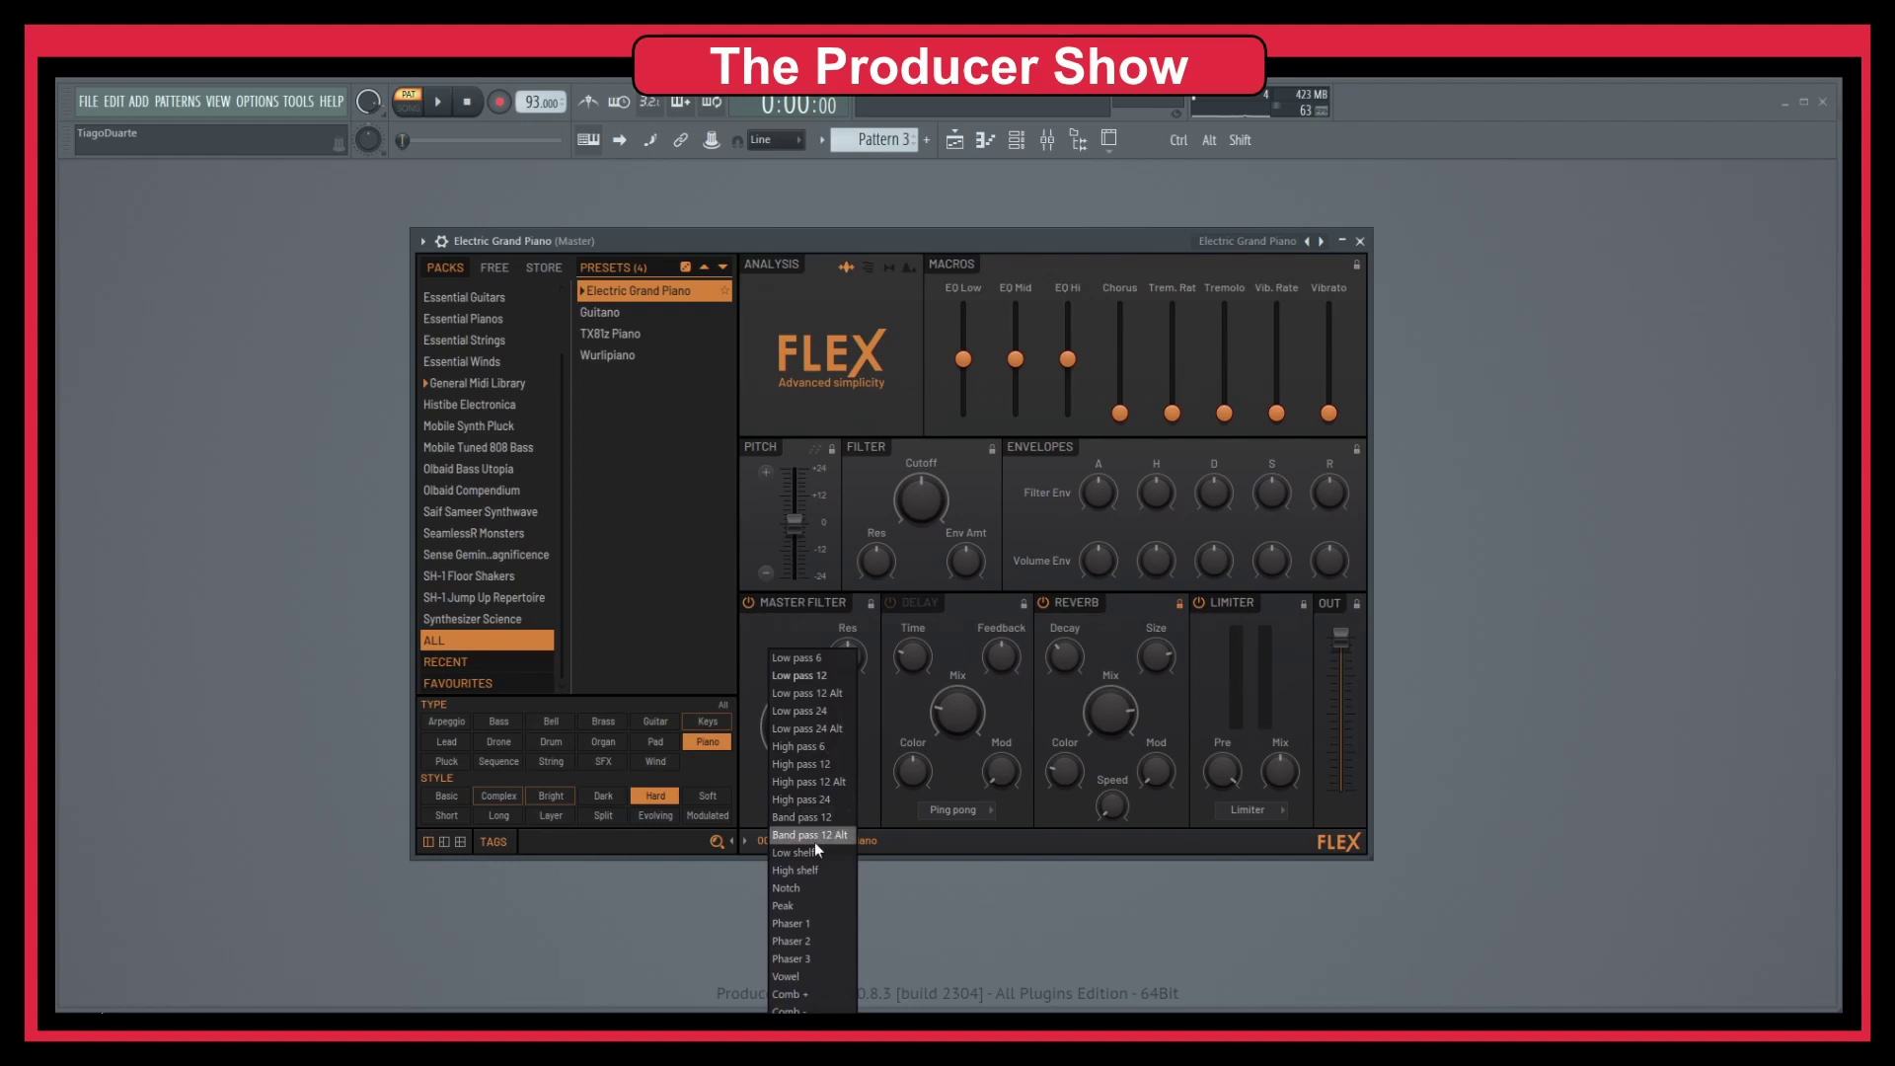
{"action": "left_click", "coordinate": [742, 676]}
{"action": "mouse_move", "coordinate": [807, 711]}
{"action": "left_mouse_down"}
{"action": "mouse_move", "coordinate": [807, 782]}
{"action": "mouse_move", "coordinate": [807, 708]}
{"action": "left_mouse_up"}
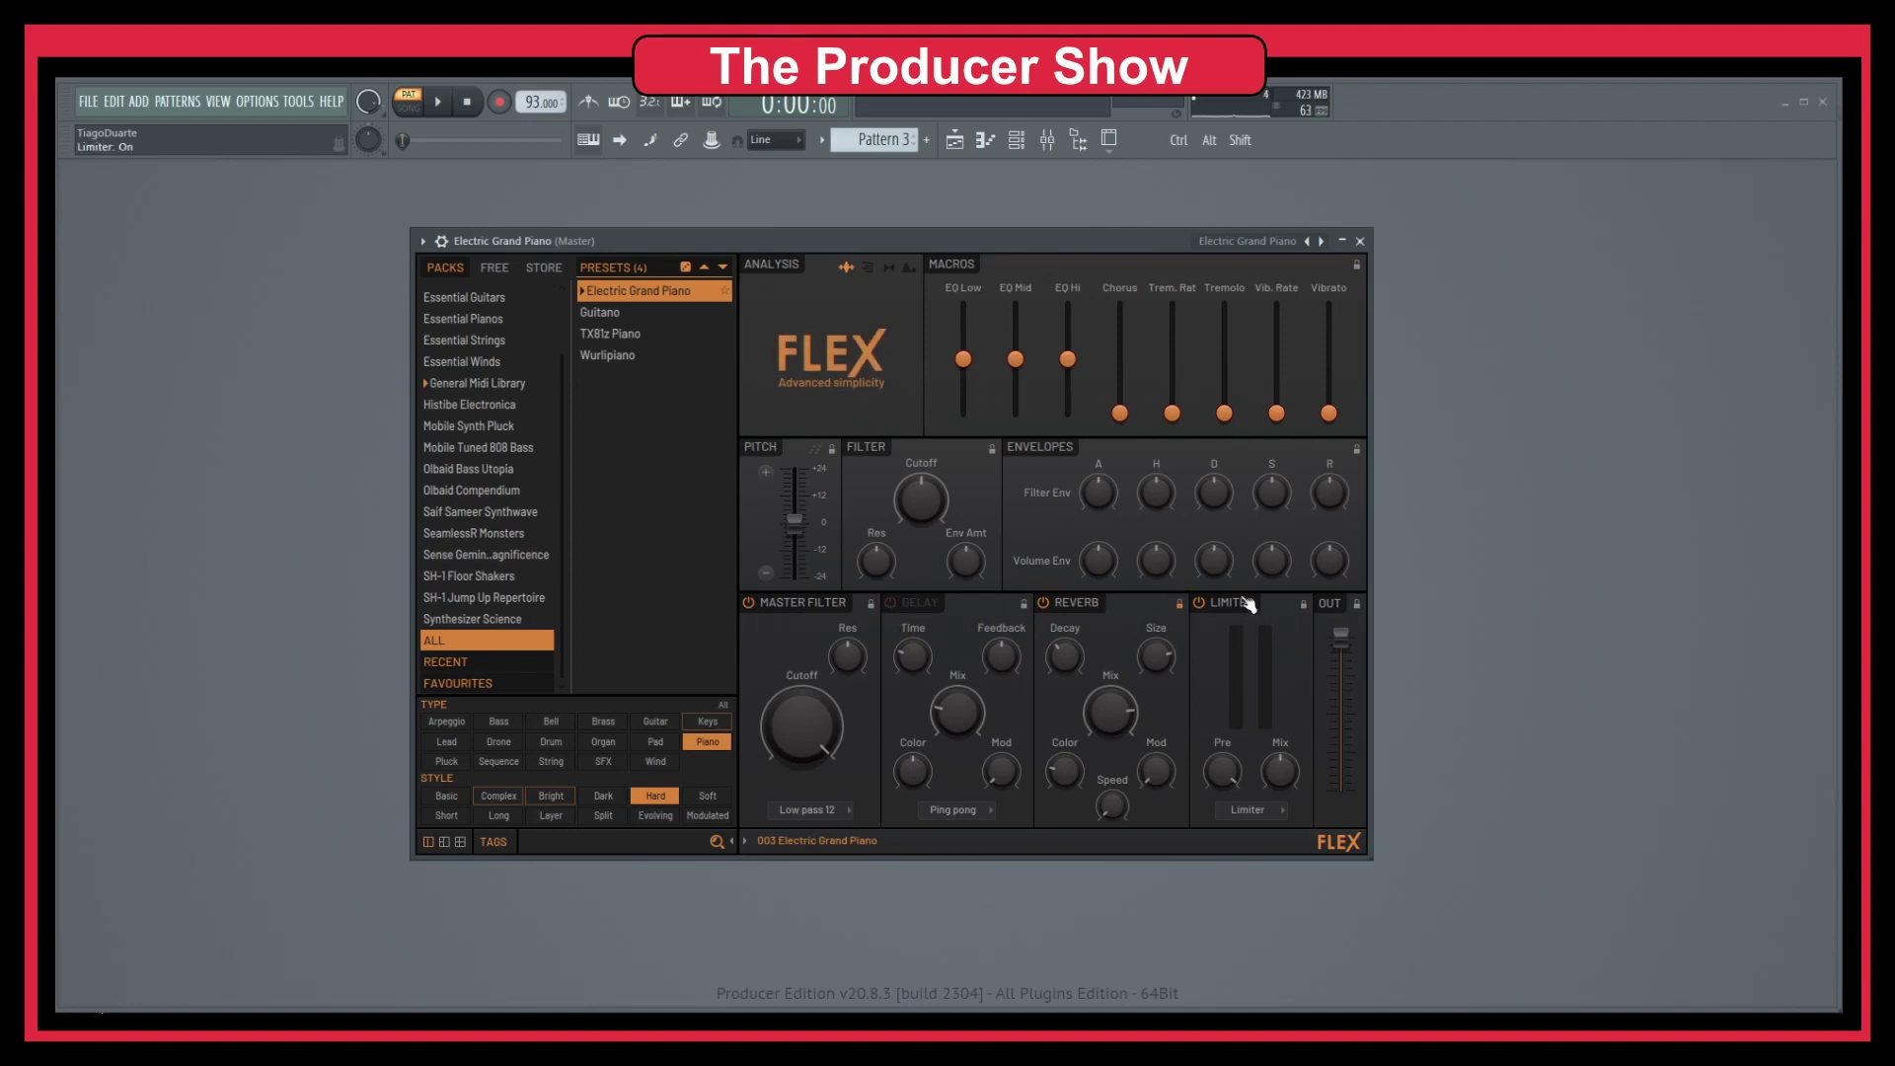
Examine the limiter section's modes, such as Warming, Heating and Distortion, keeping it on Limiter.
{"action": "left_click", "coordinate": [1273, 811]}
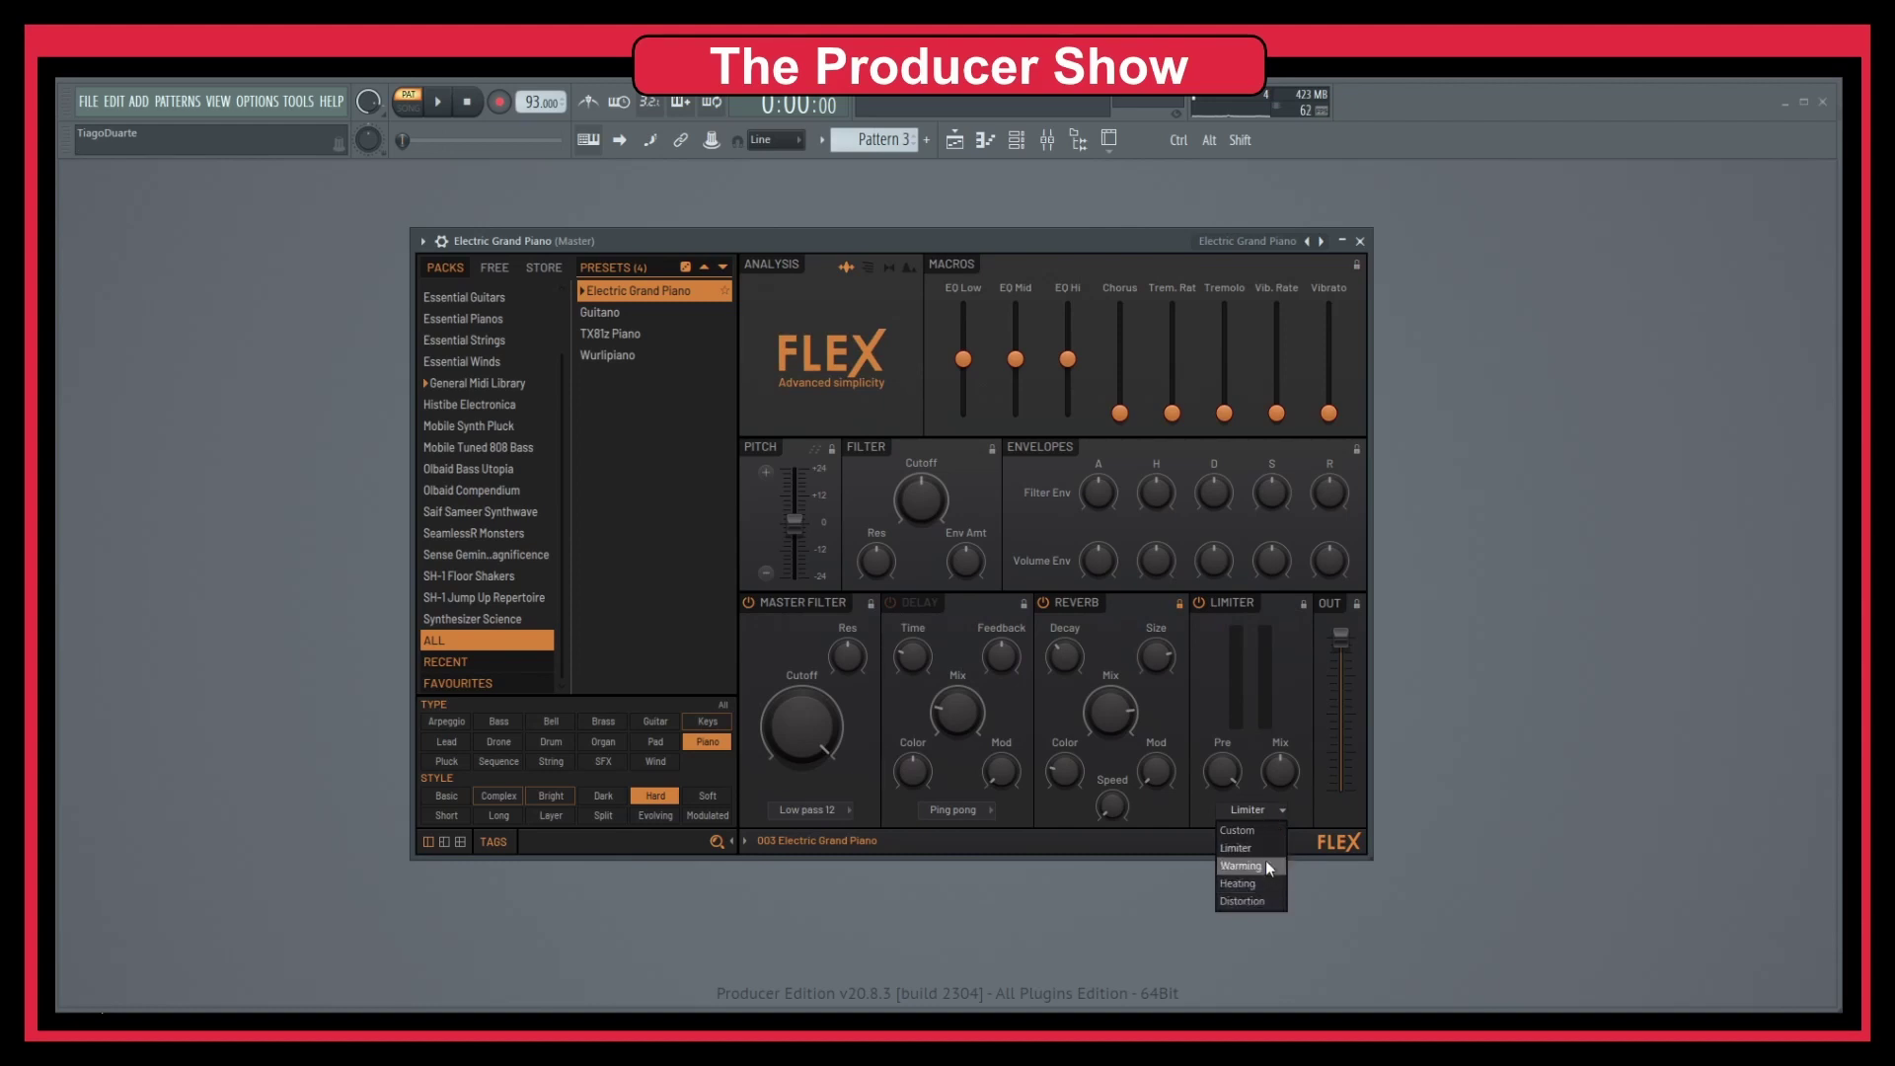
{"action": "left_click", "coordinate": [1247, 607]}
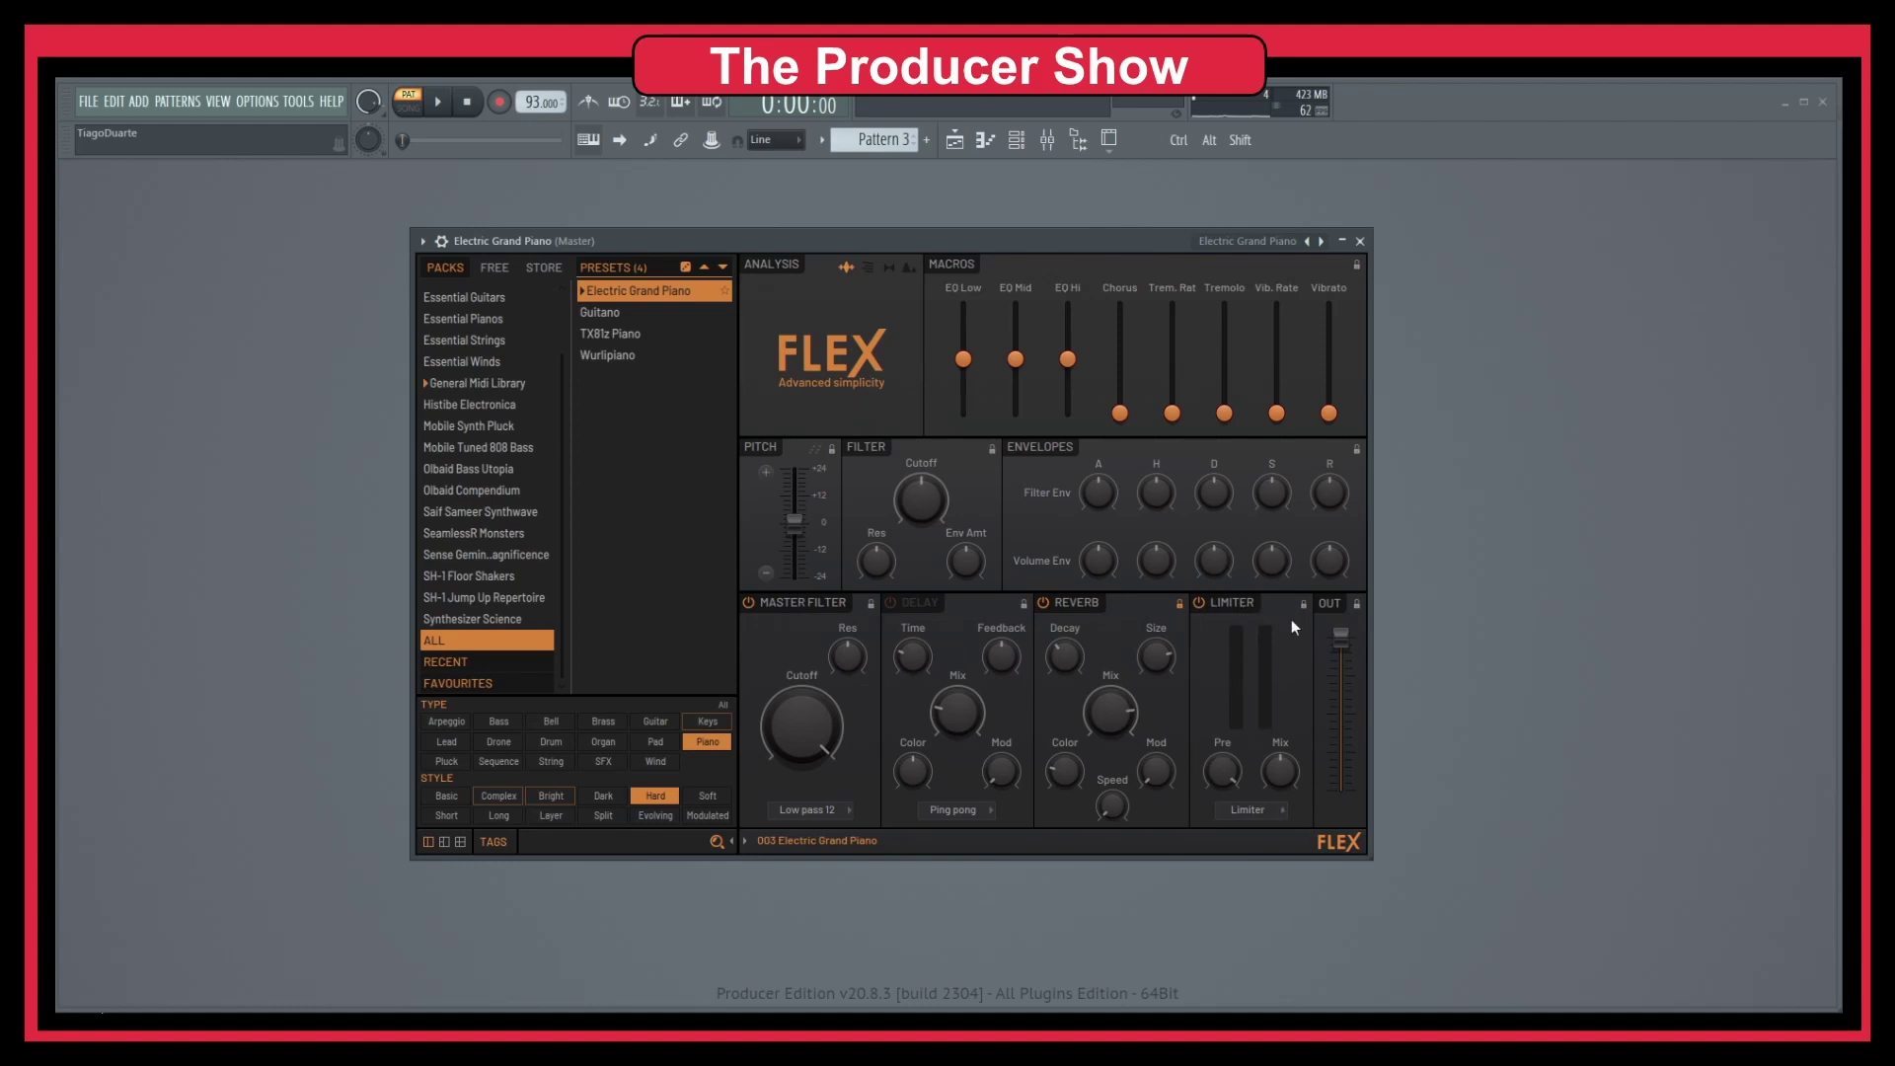
{"action": "left_click", "coordinate": [1259, 809]}
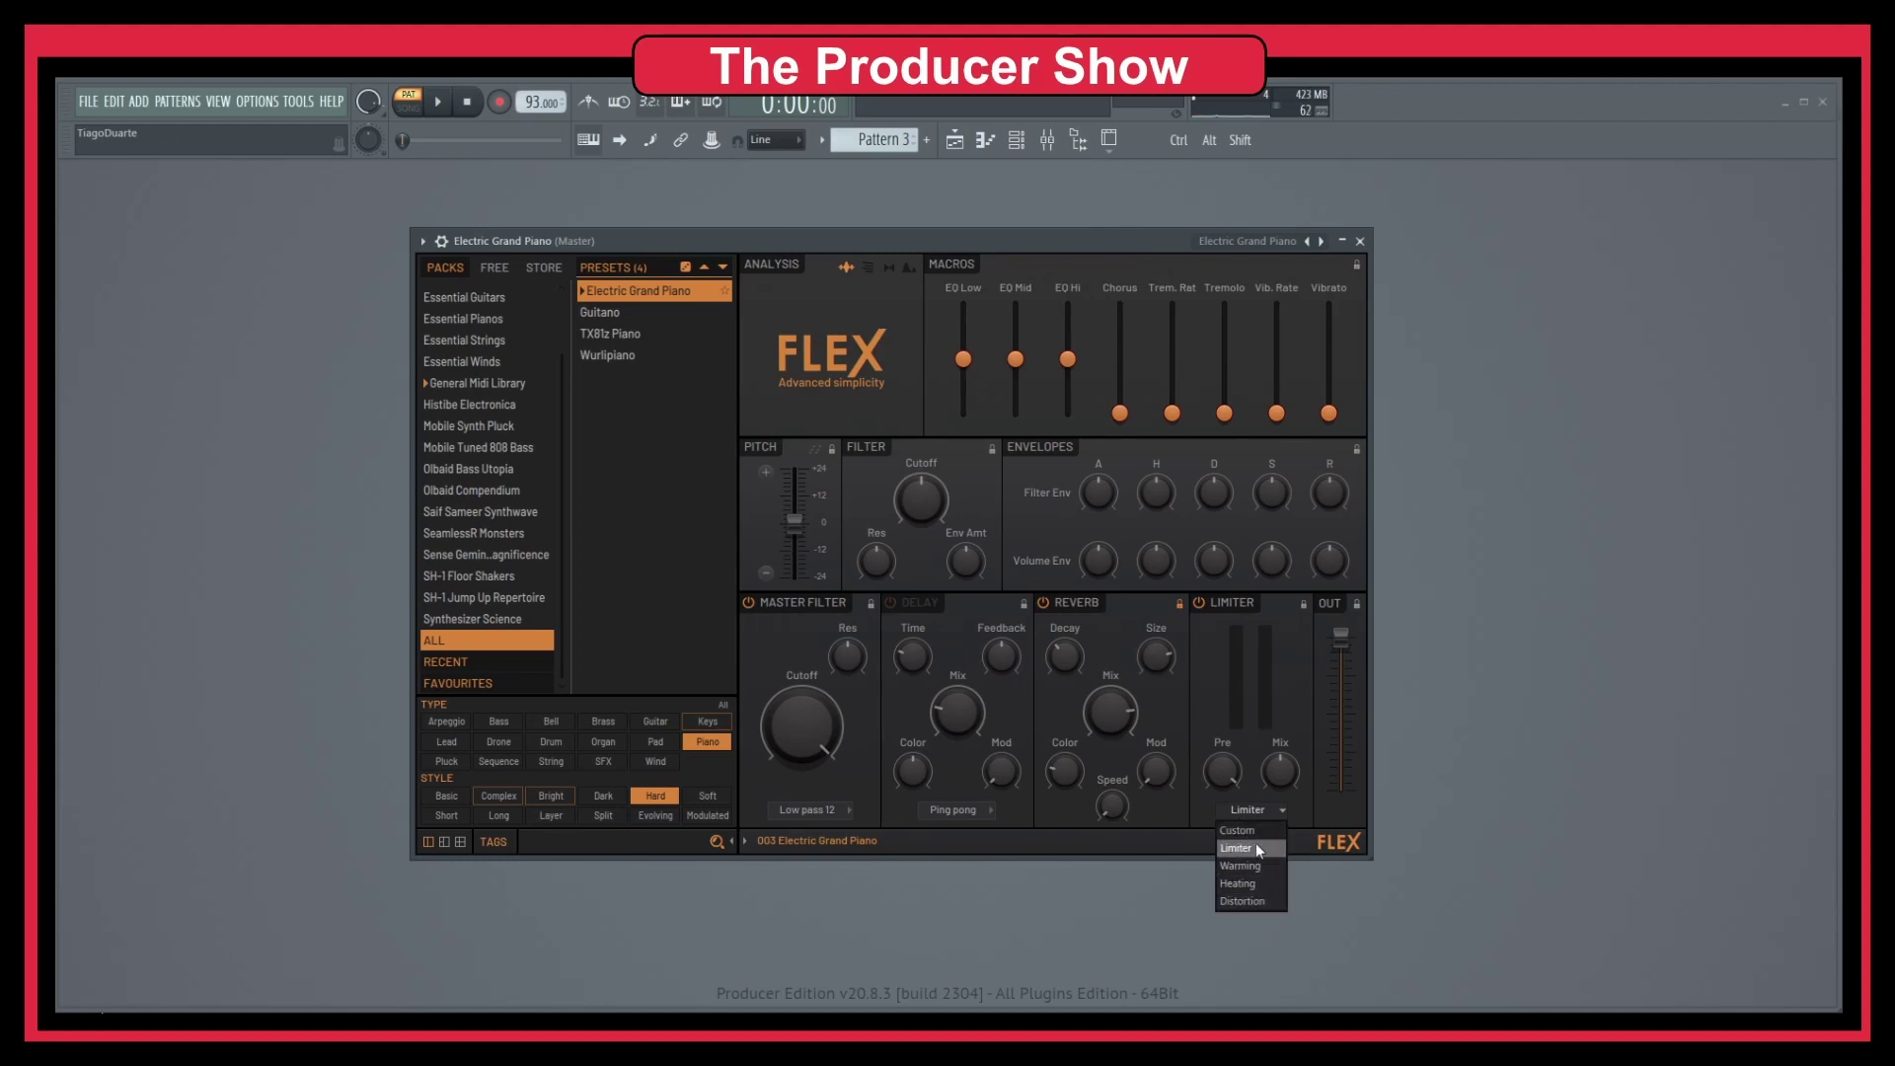
{"action": "left_click", "coordinate": [1204, 822]}
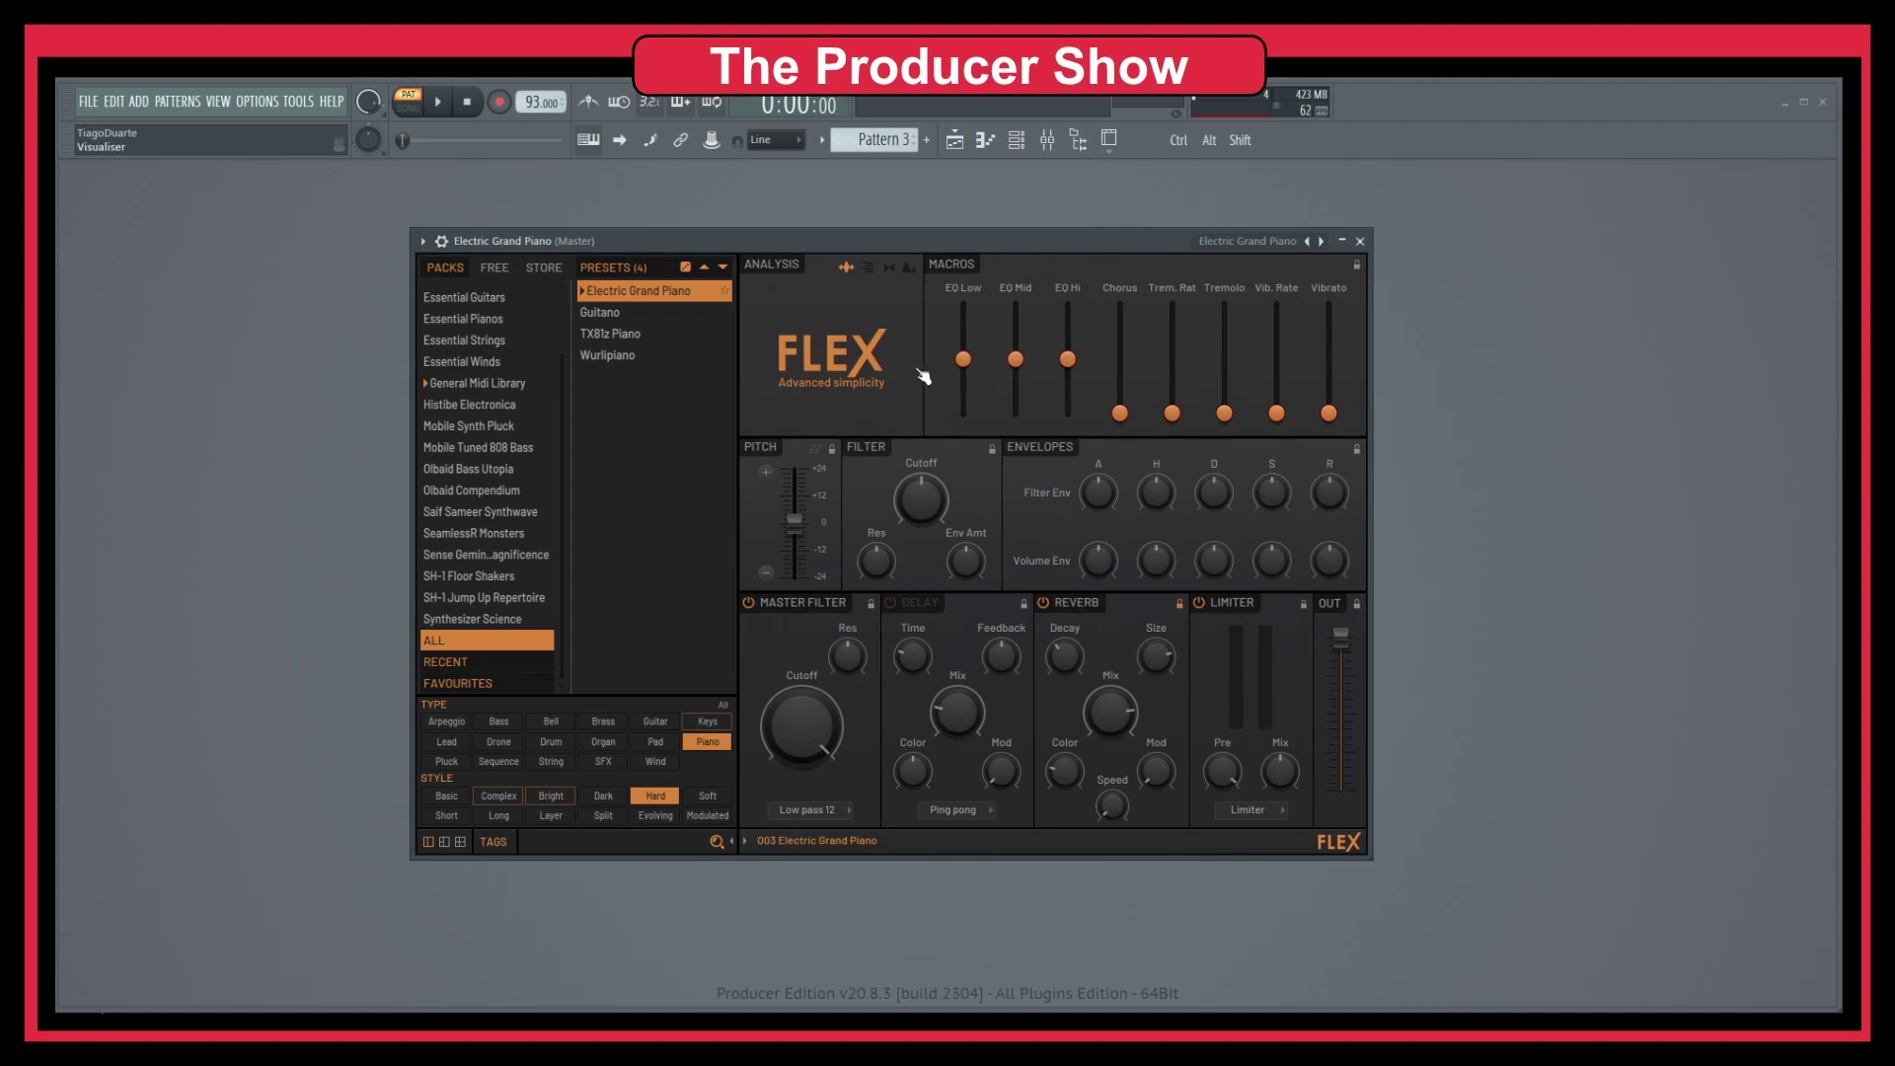
Select the Essential Bass Guitars pack to browse its presets.
{"action": "scroll", "coordinate": [541, 466], "scroll_direction": "up", "scroll_amount": 1}
{"action": "left_click", "coordinate": [470, 334]}
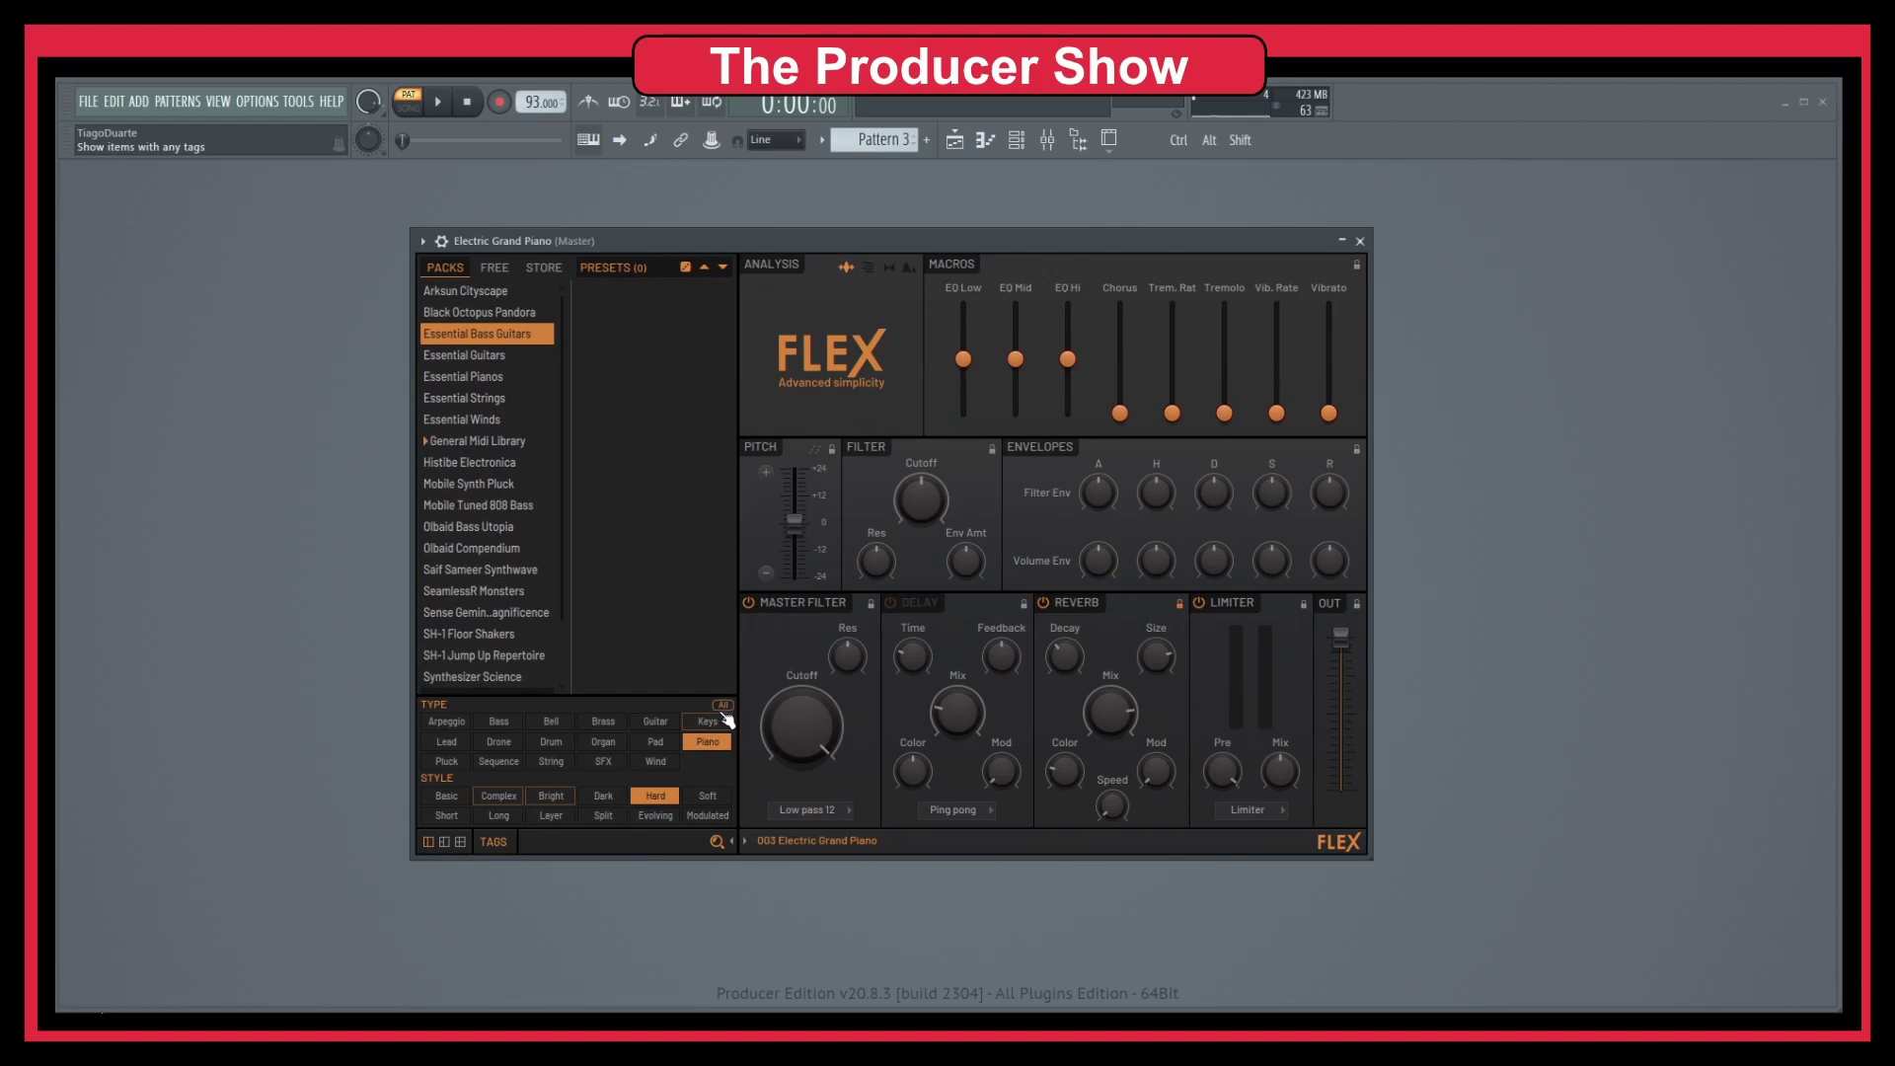
Clear the Piano type and Hard style filters and hide the preset tag section.
{"action": "left_click", "coordinate": [708, 742]}
{"action": "left_click", "coordinate": [655, 795]}
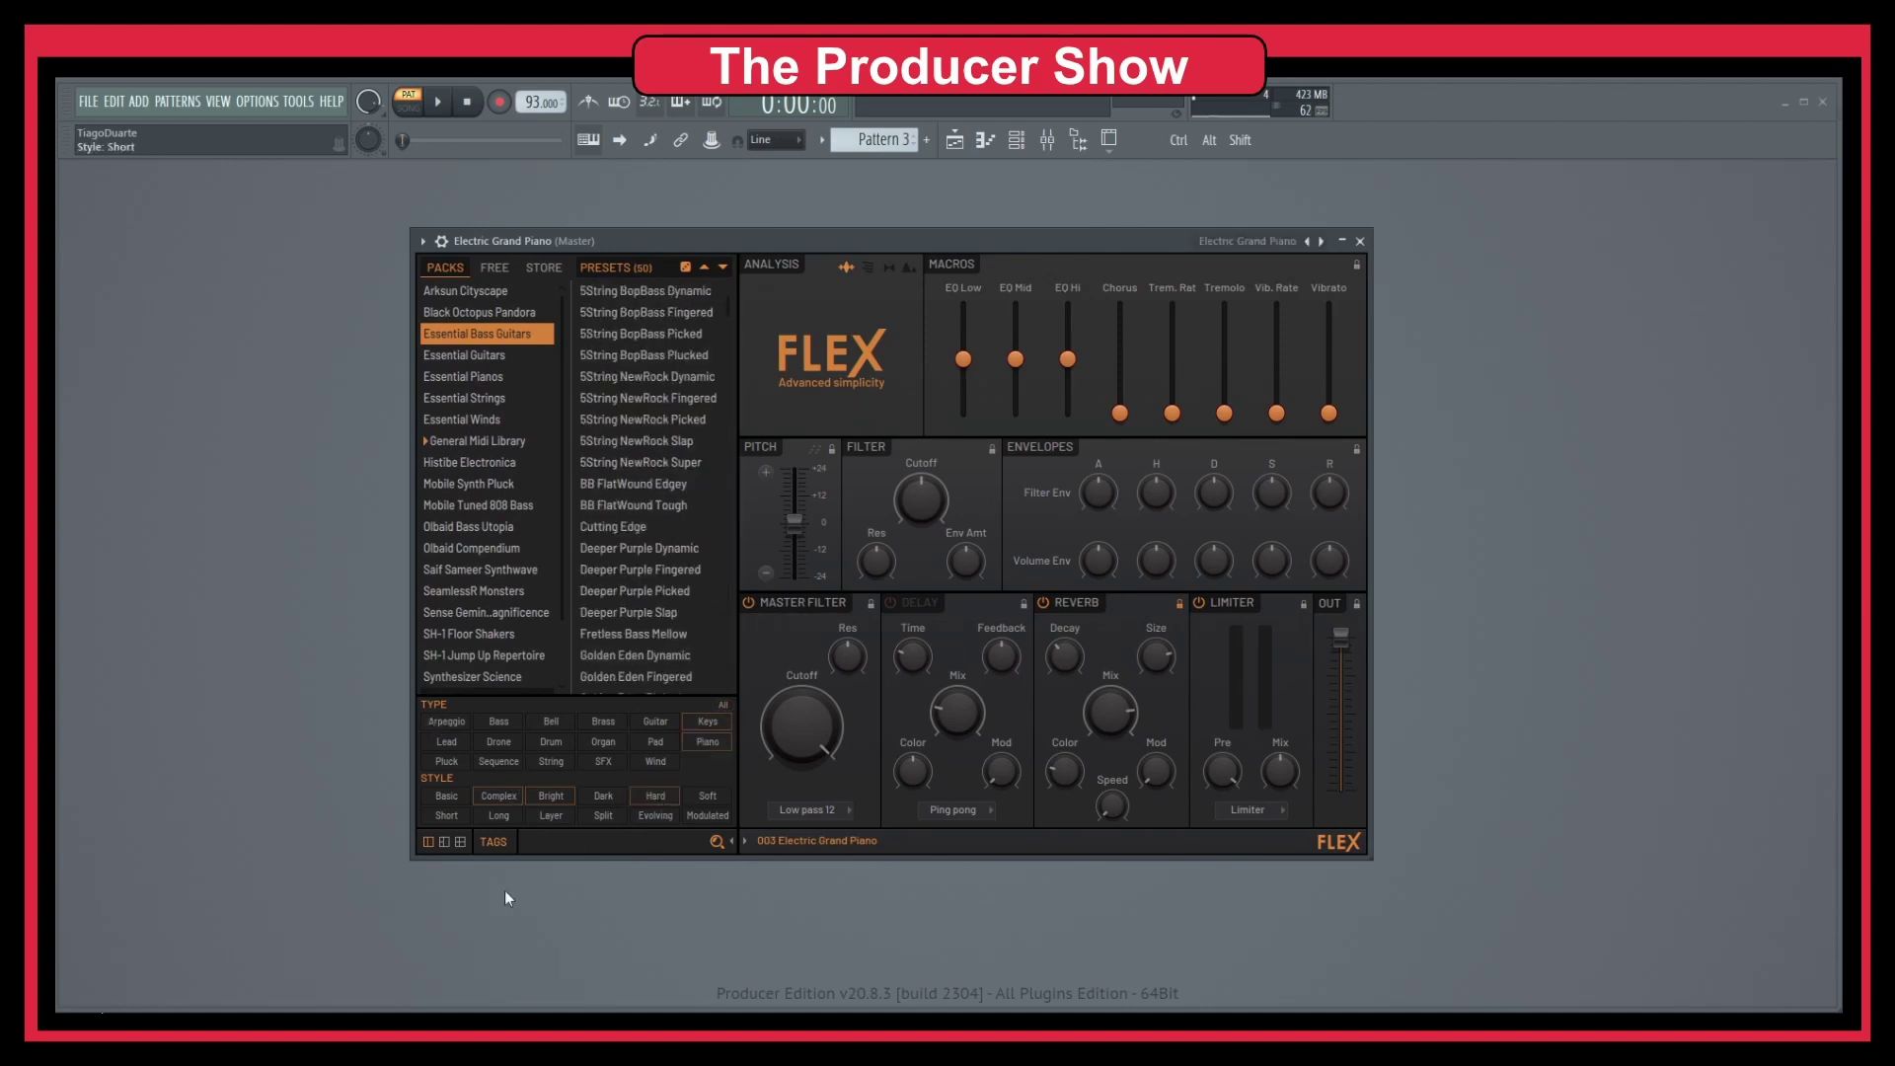
{"action": "left_click", "coordinate": [493, 841]}
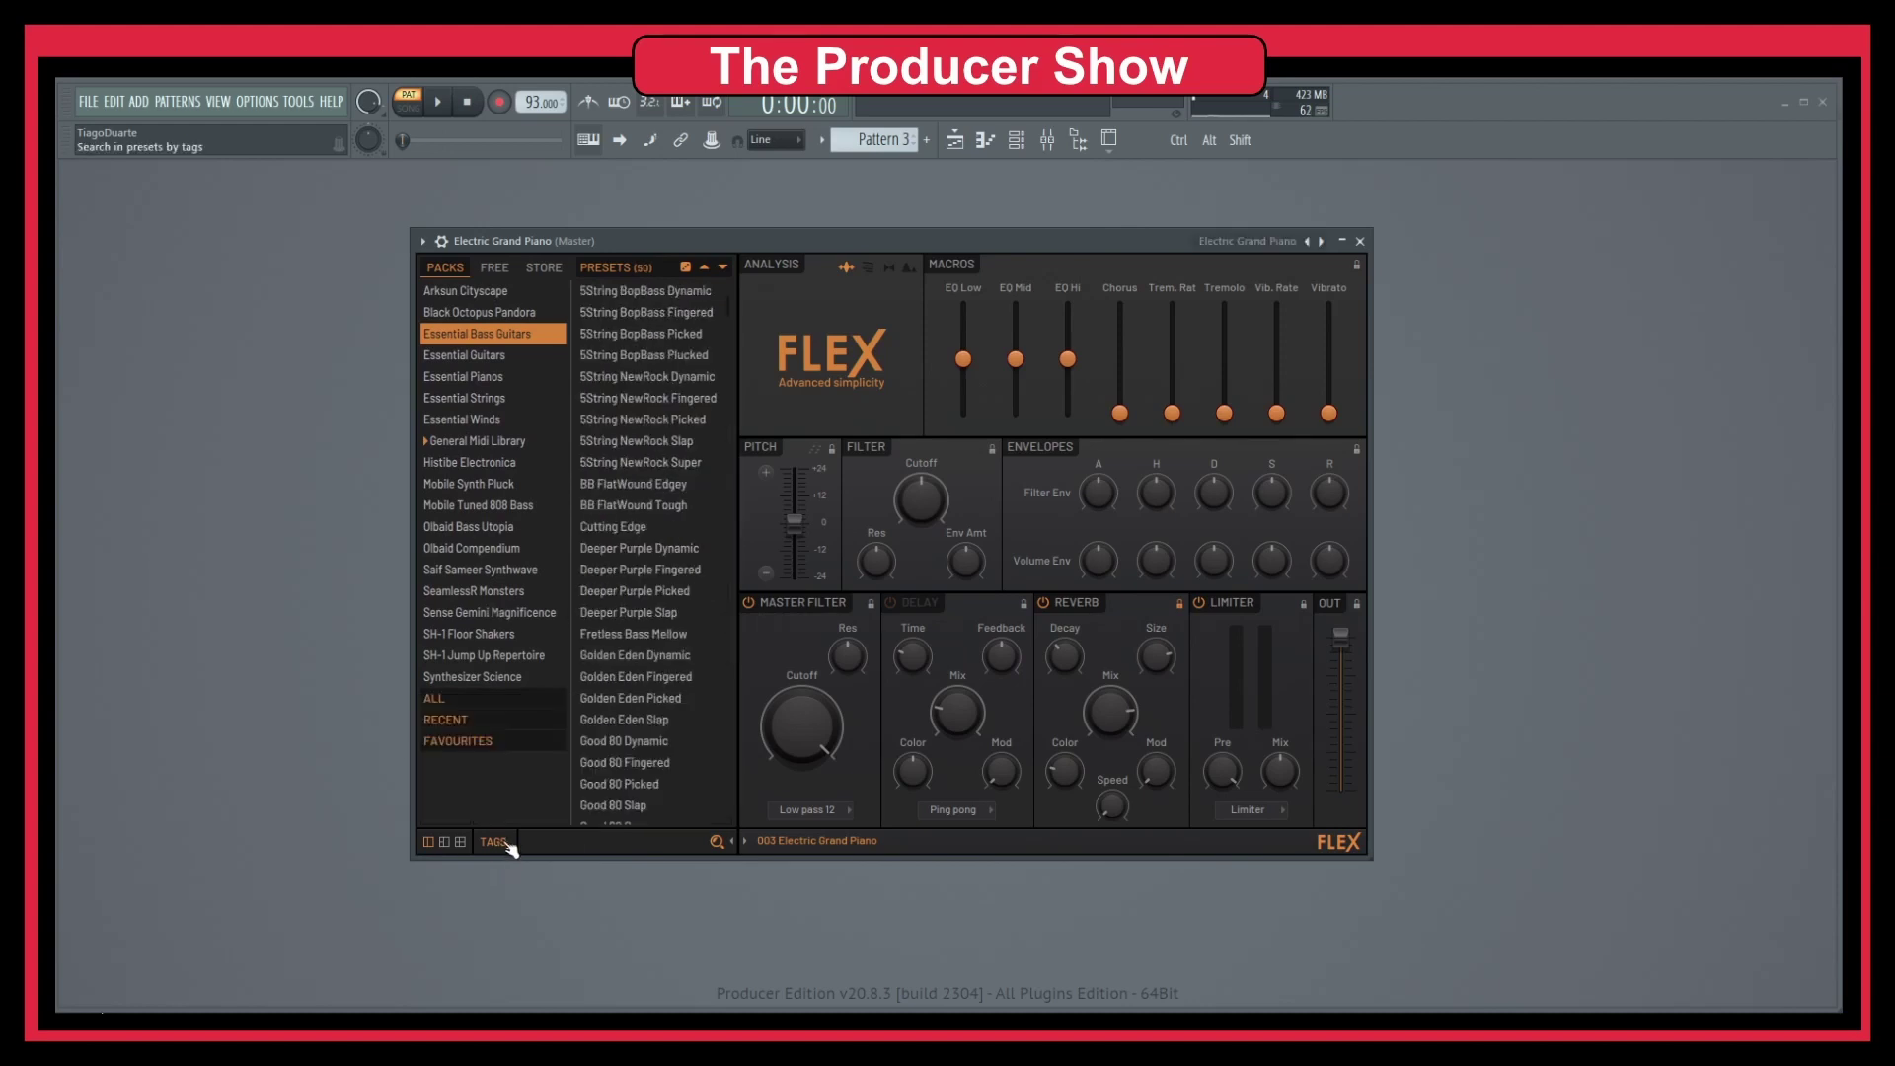
Compare the preset lists of the Essential Guitars and Essential Bass Guitars packs.
{"action": "left_click", "coordinate": [508, 333]}
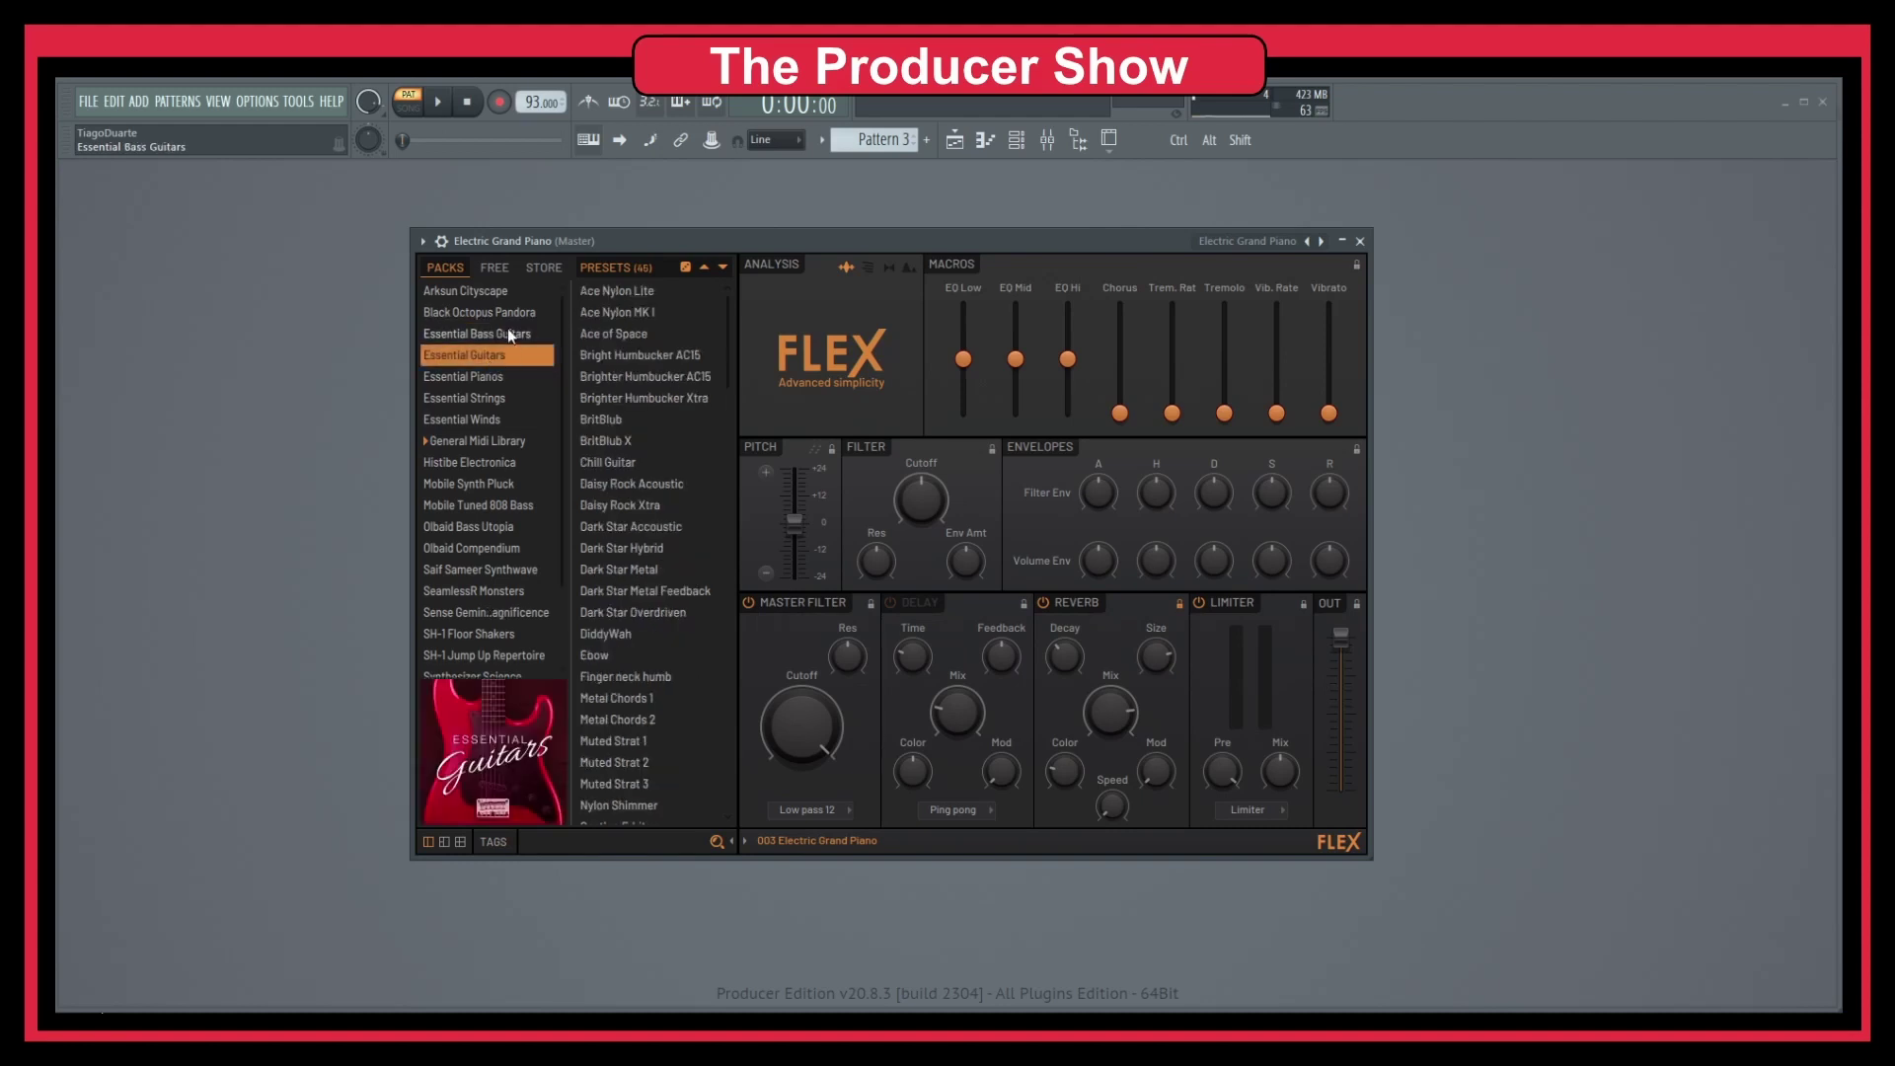
{"action": "left_click", "coordinate": [497, 353]}
{"action": "left_click", "coordinate": [497, 335]}
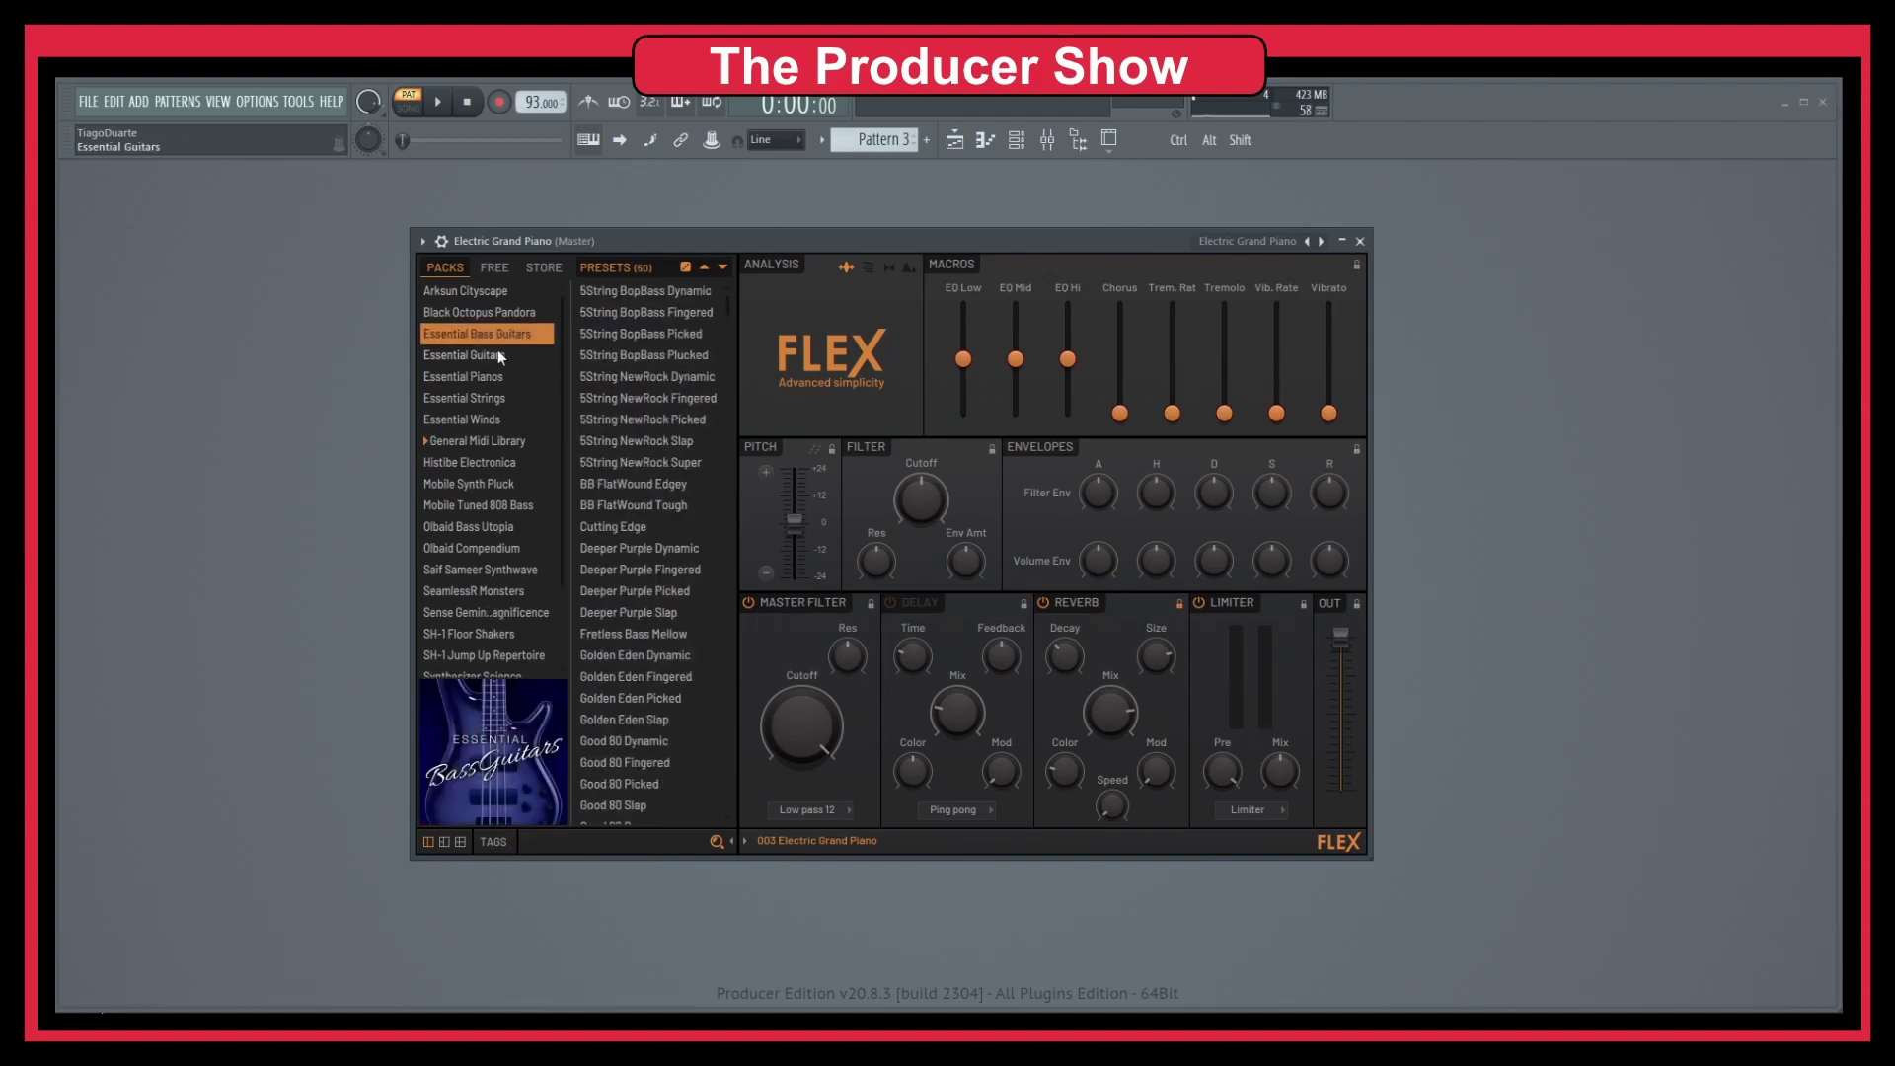
{"action": "left_click", "coordinate": [497, 353]}
{"action": "left_click", "coordinate": [506, 337]}
Look through the Essential Bass Guitars presets and audition BB FlatWound Tough.
{"action": "left_click", "coordinate": [686, 426]}
{"action": "scroll", "coordinate": [666, 583], "scroll_direction": "down", "scroll_amount": 5}
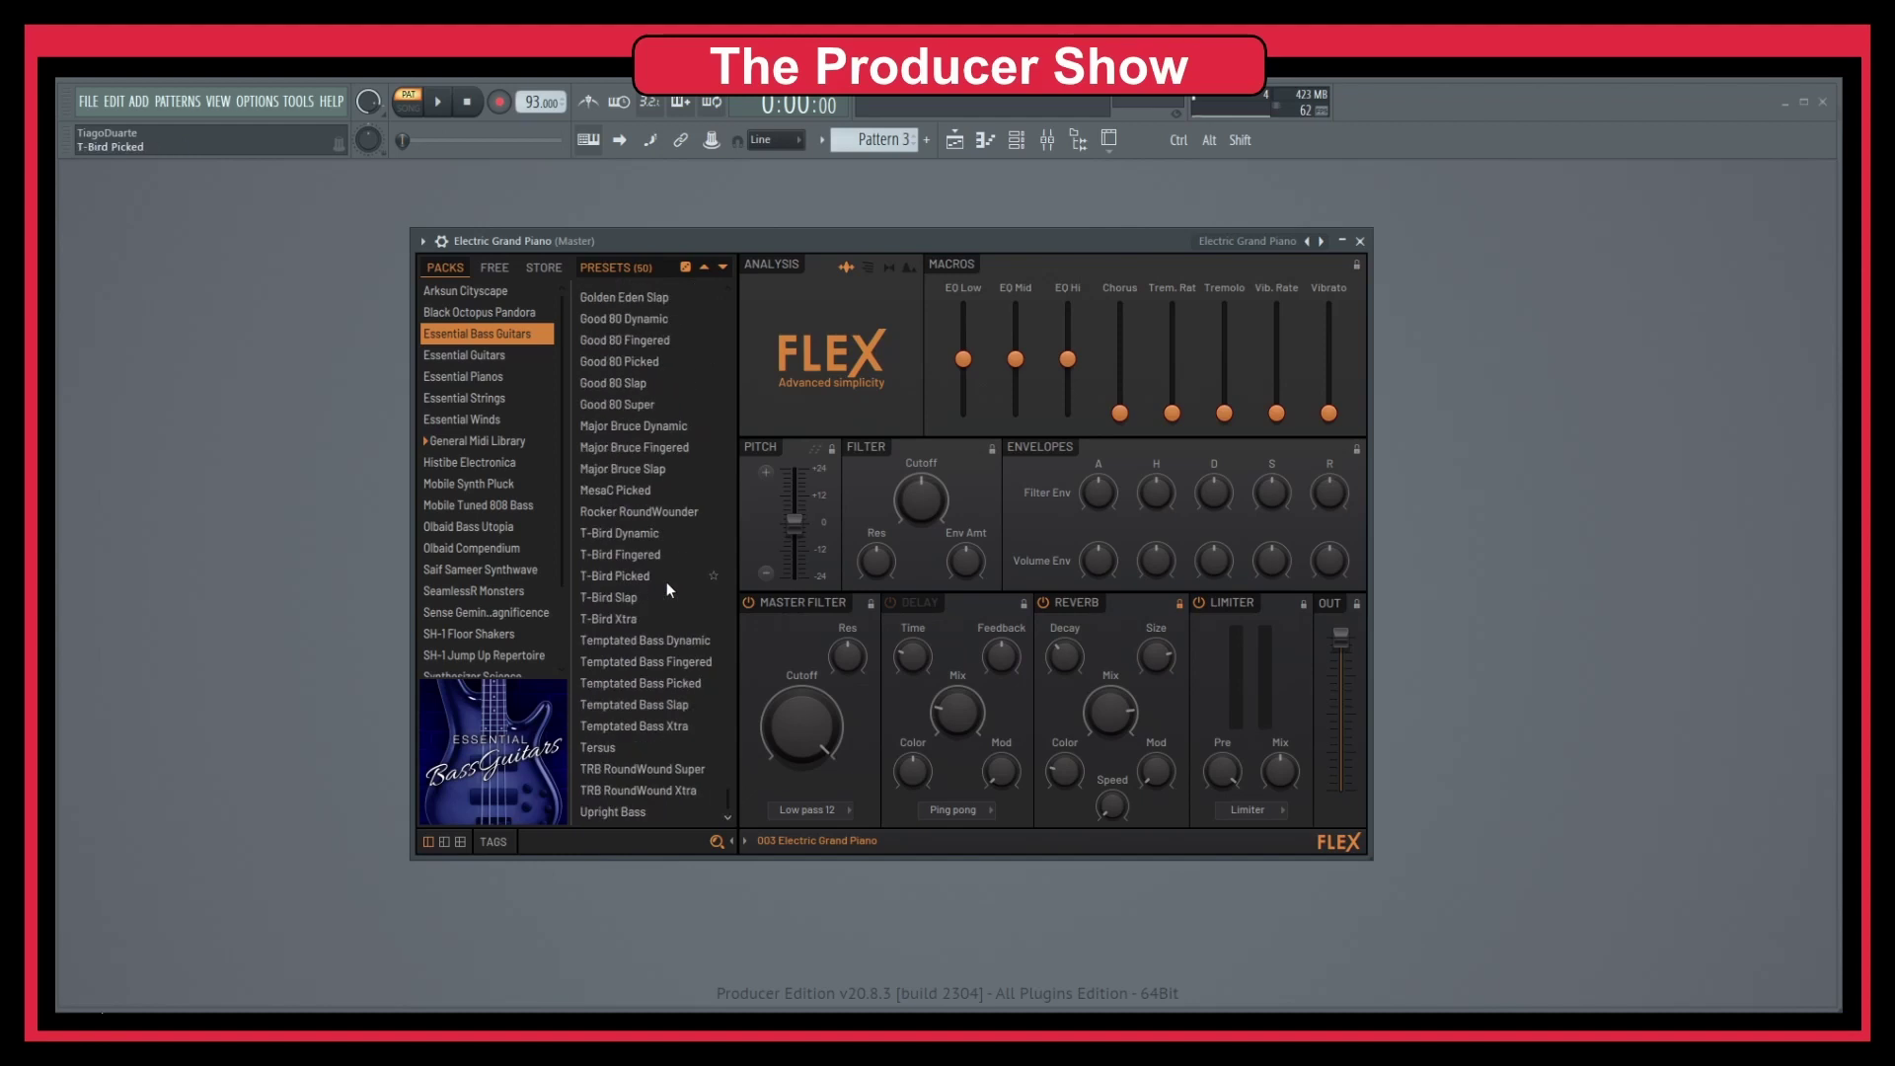
{"action": "scroll", "coordinate": [666, 674], "scroll_direction": "up", "scroll_amount": 4}
{"action": "scroll", "coordinate": [666, 675], "scroll_direction": "up", "scroll_amount": 1}
{"action": "left_click", "coordinate": [691, 505]}
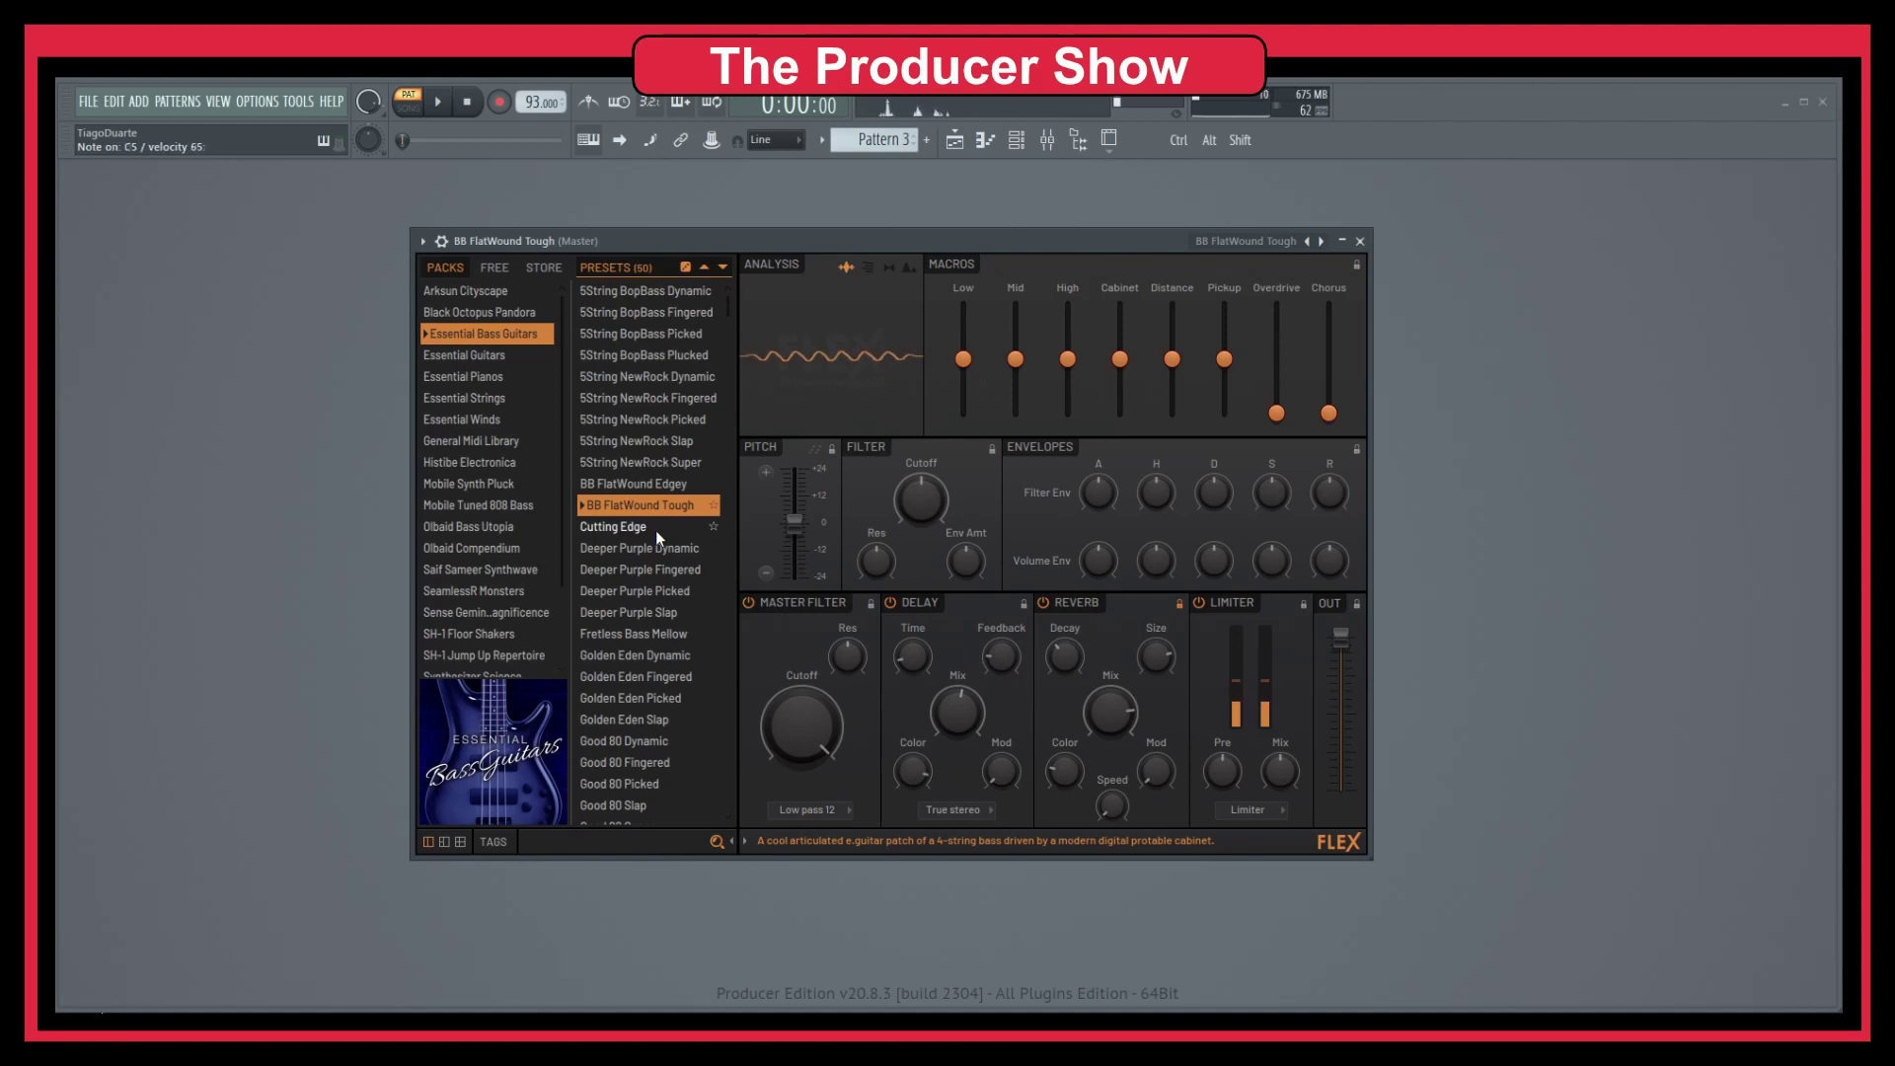
In the Essential Guitars pack, audition Muted Strat 2 and Muted Strat 1, and load DiddyWah.
{"action": "left_click", "coordinate": [476, 357]}
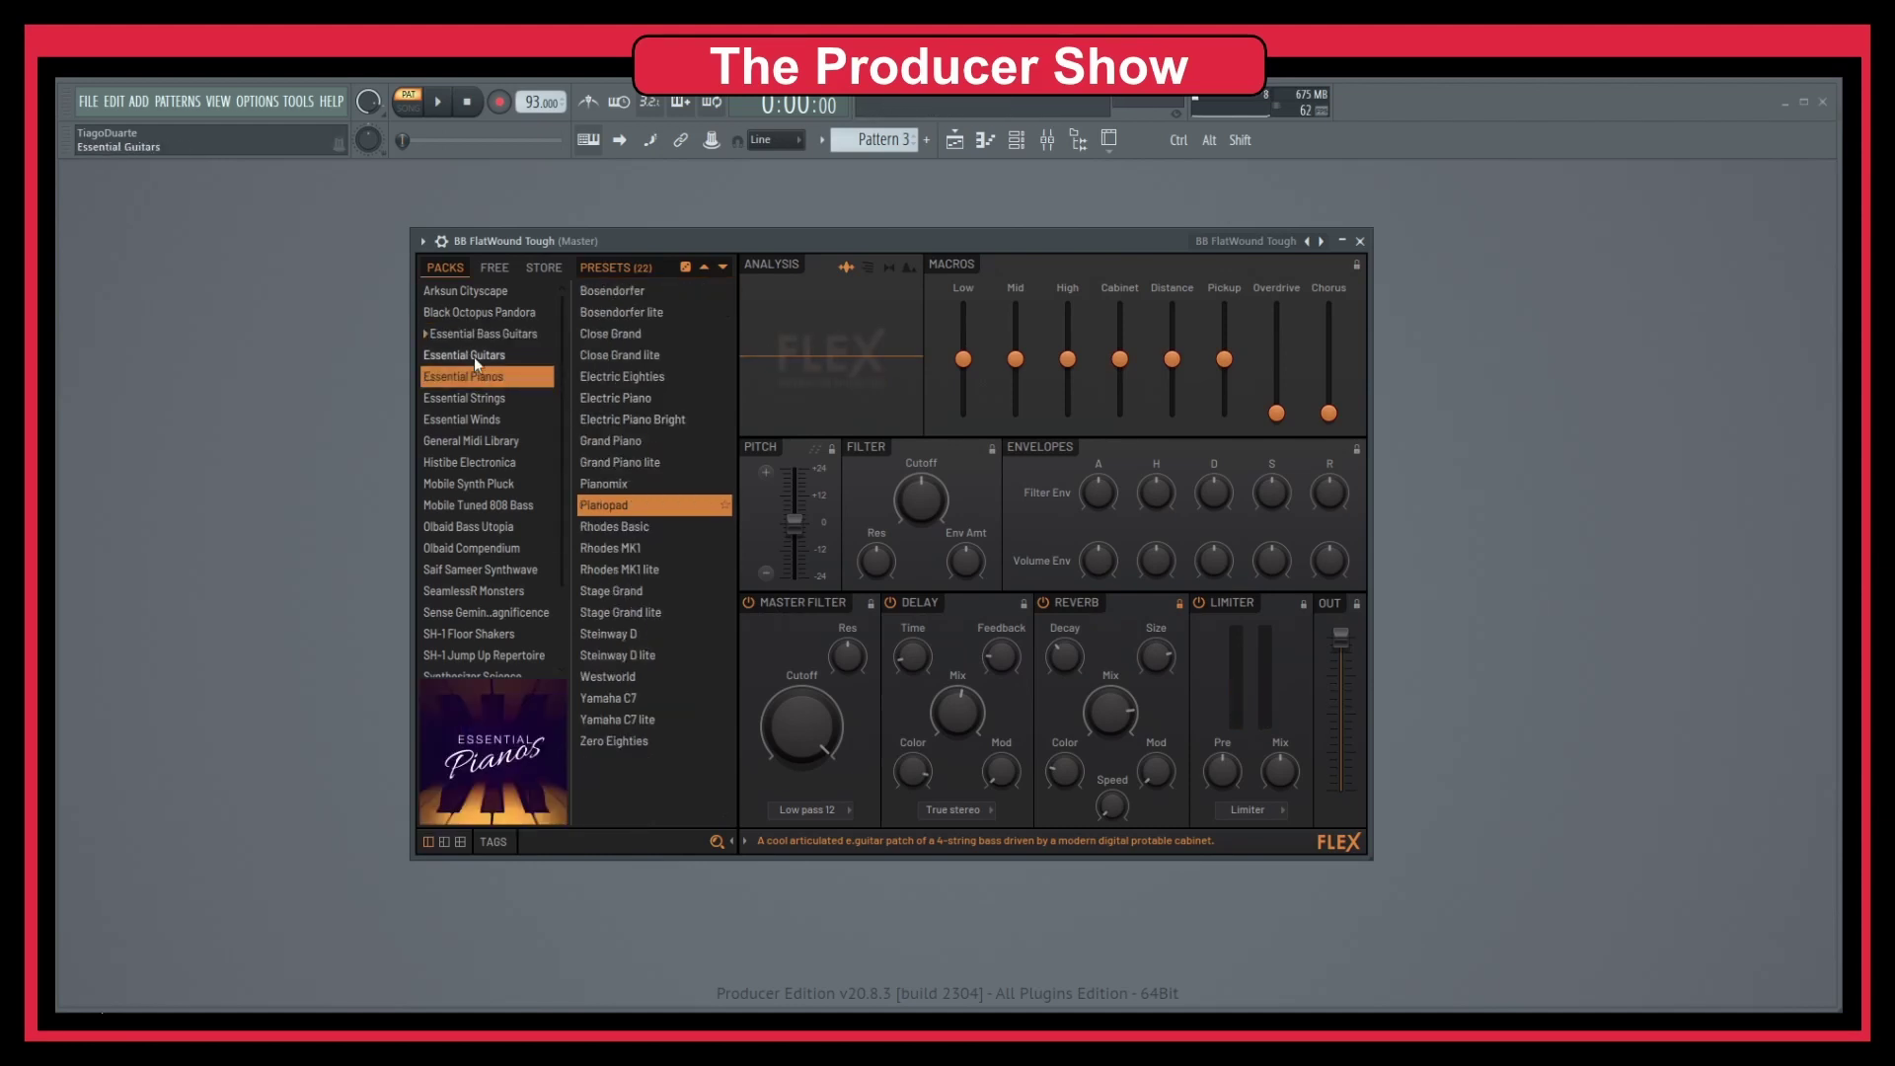
{"action": "scroll", "coordinate": [640, 528], "scroll_direction": "down", "scroll_amount": 4}
{"action": "left_click", "coordinate": [629, 494]}
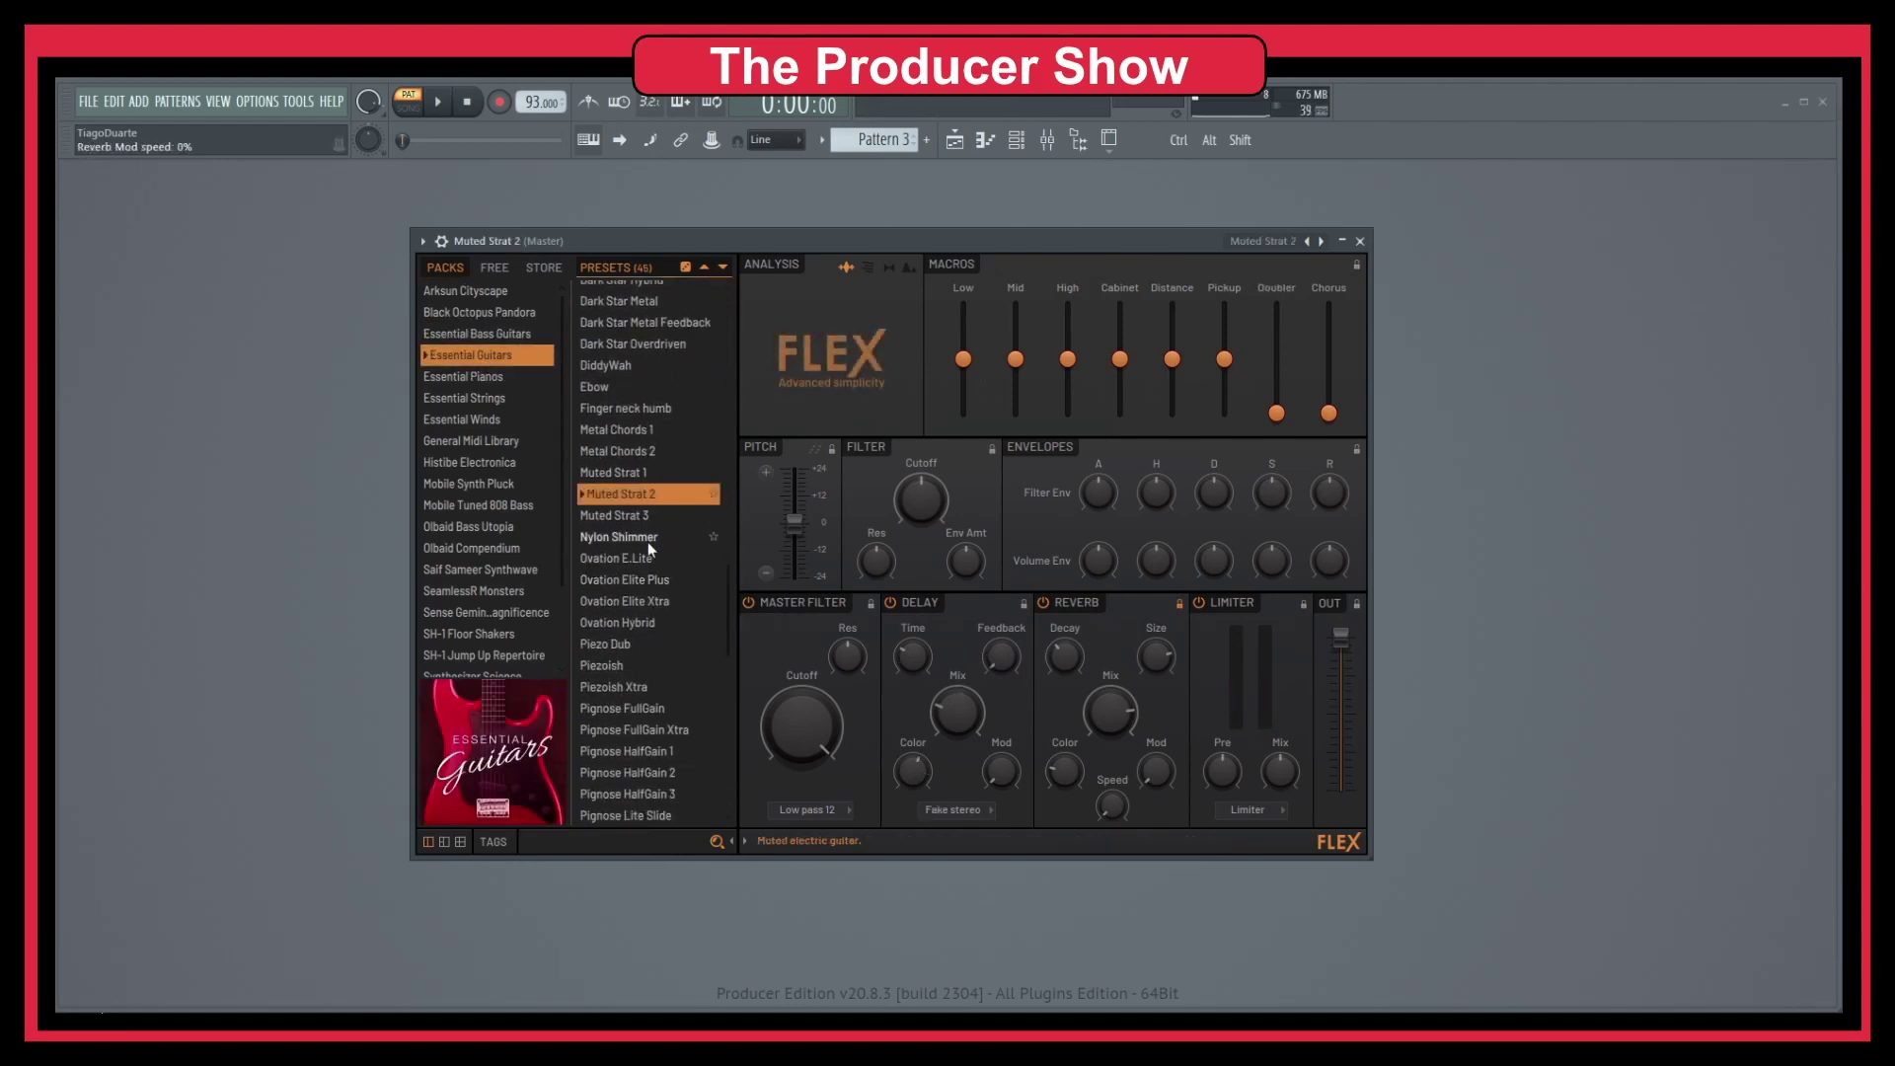
{"action": "left_click", "coordinate": [630, 474]}
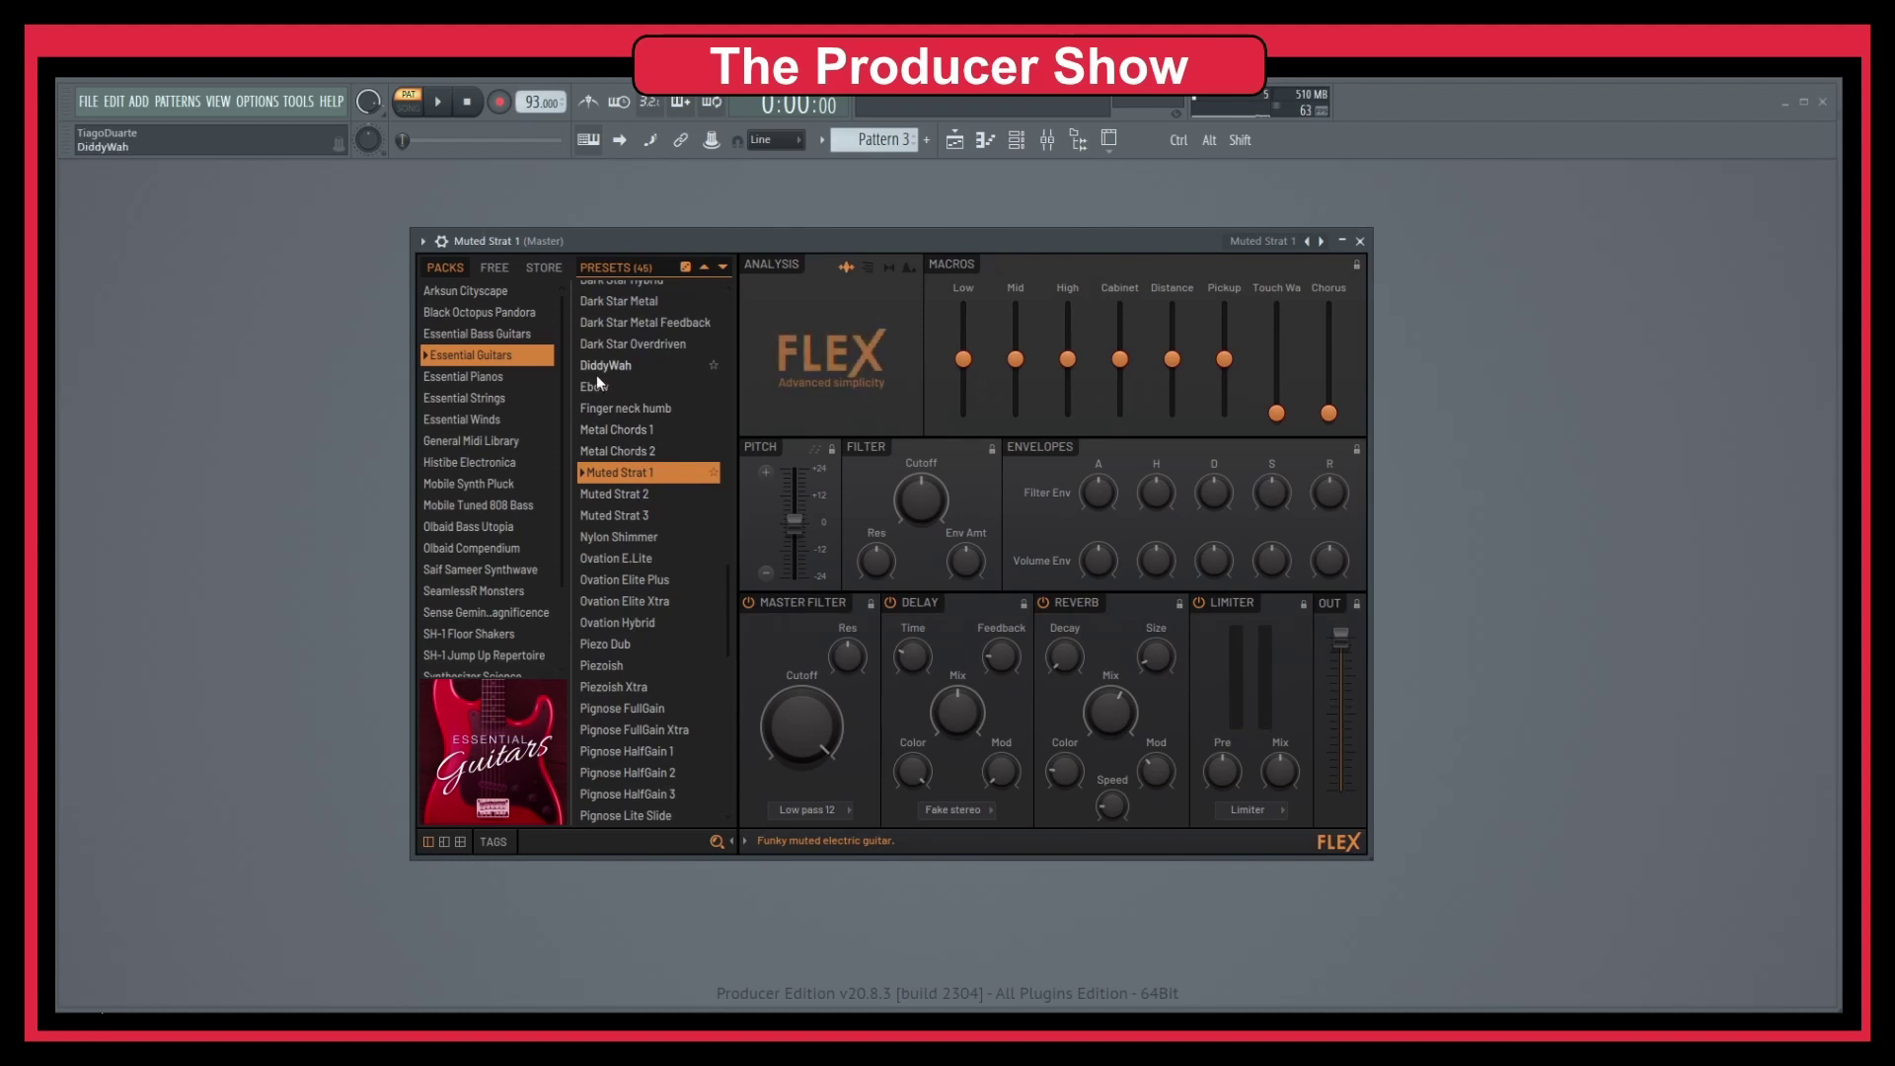
{"action": "left_click", "coordinate": [629, 367]}
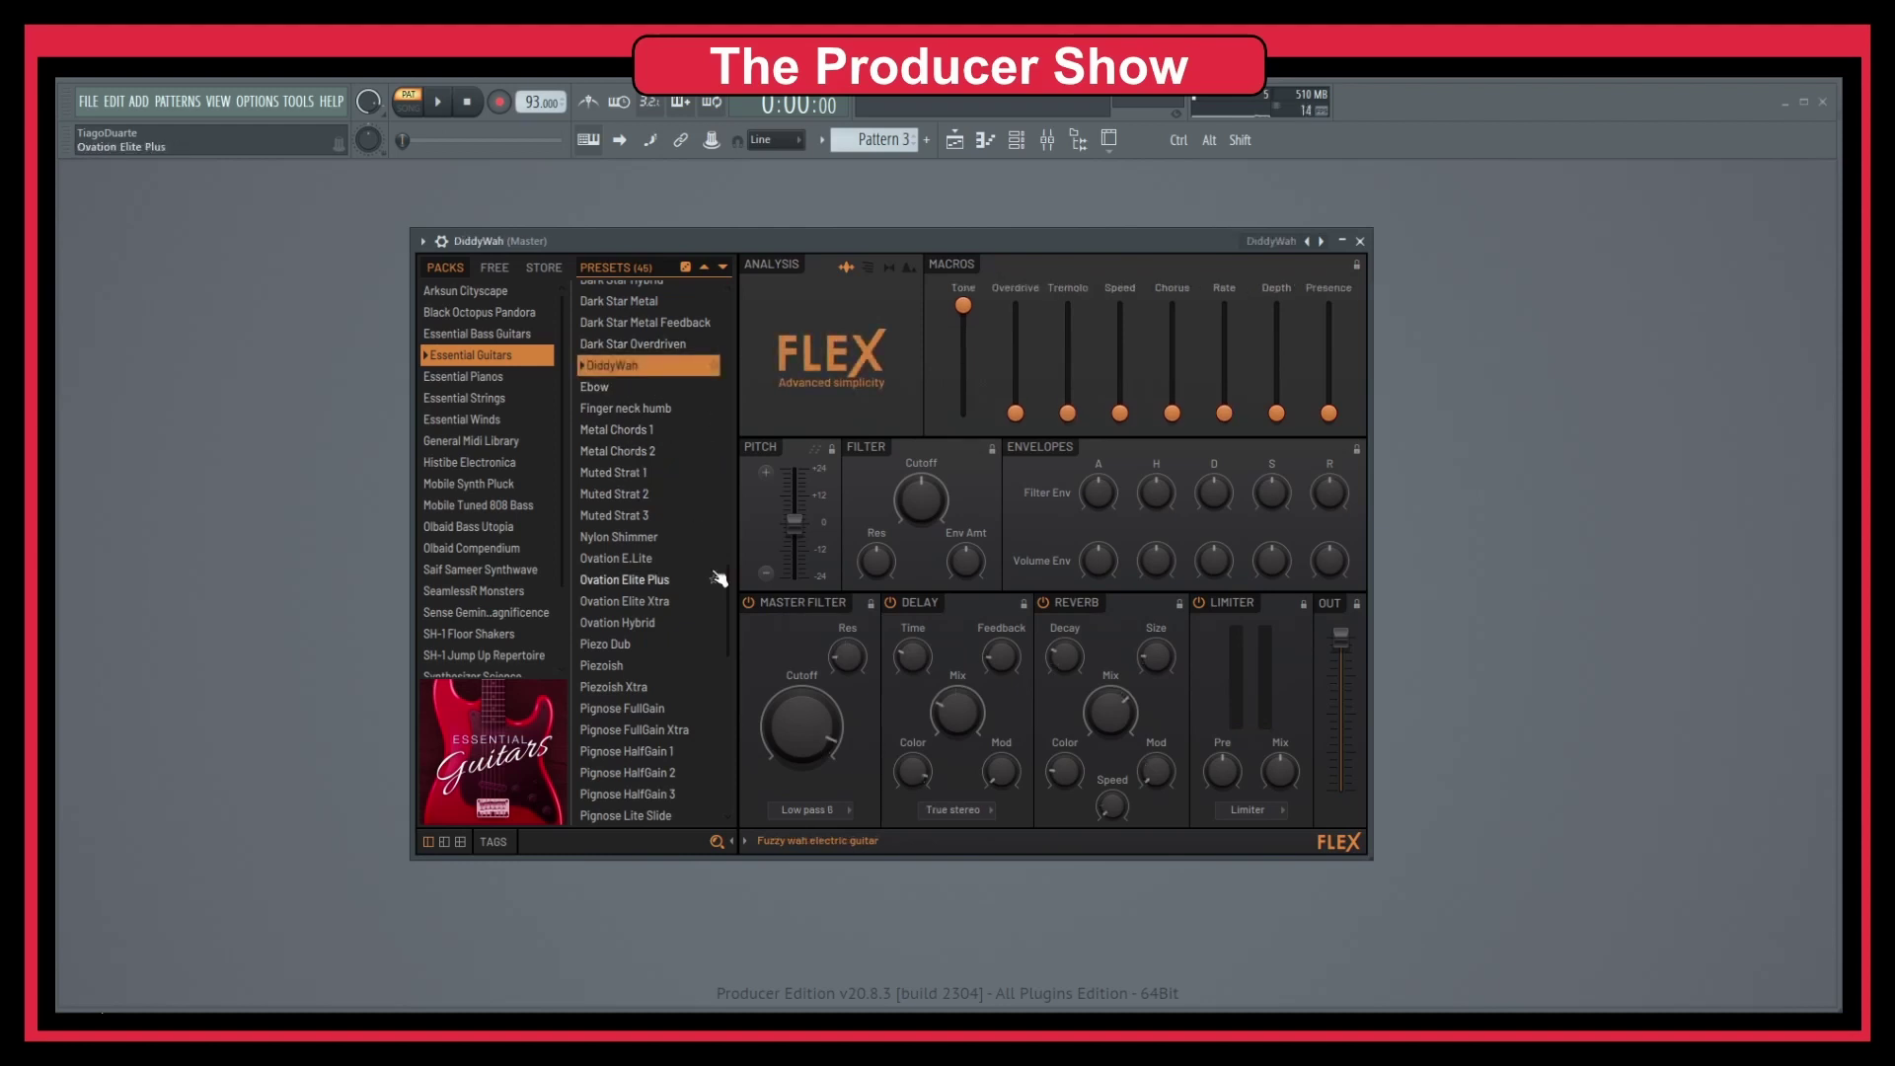
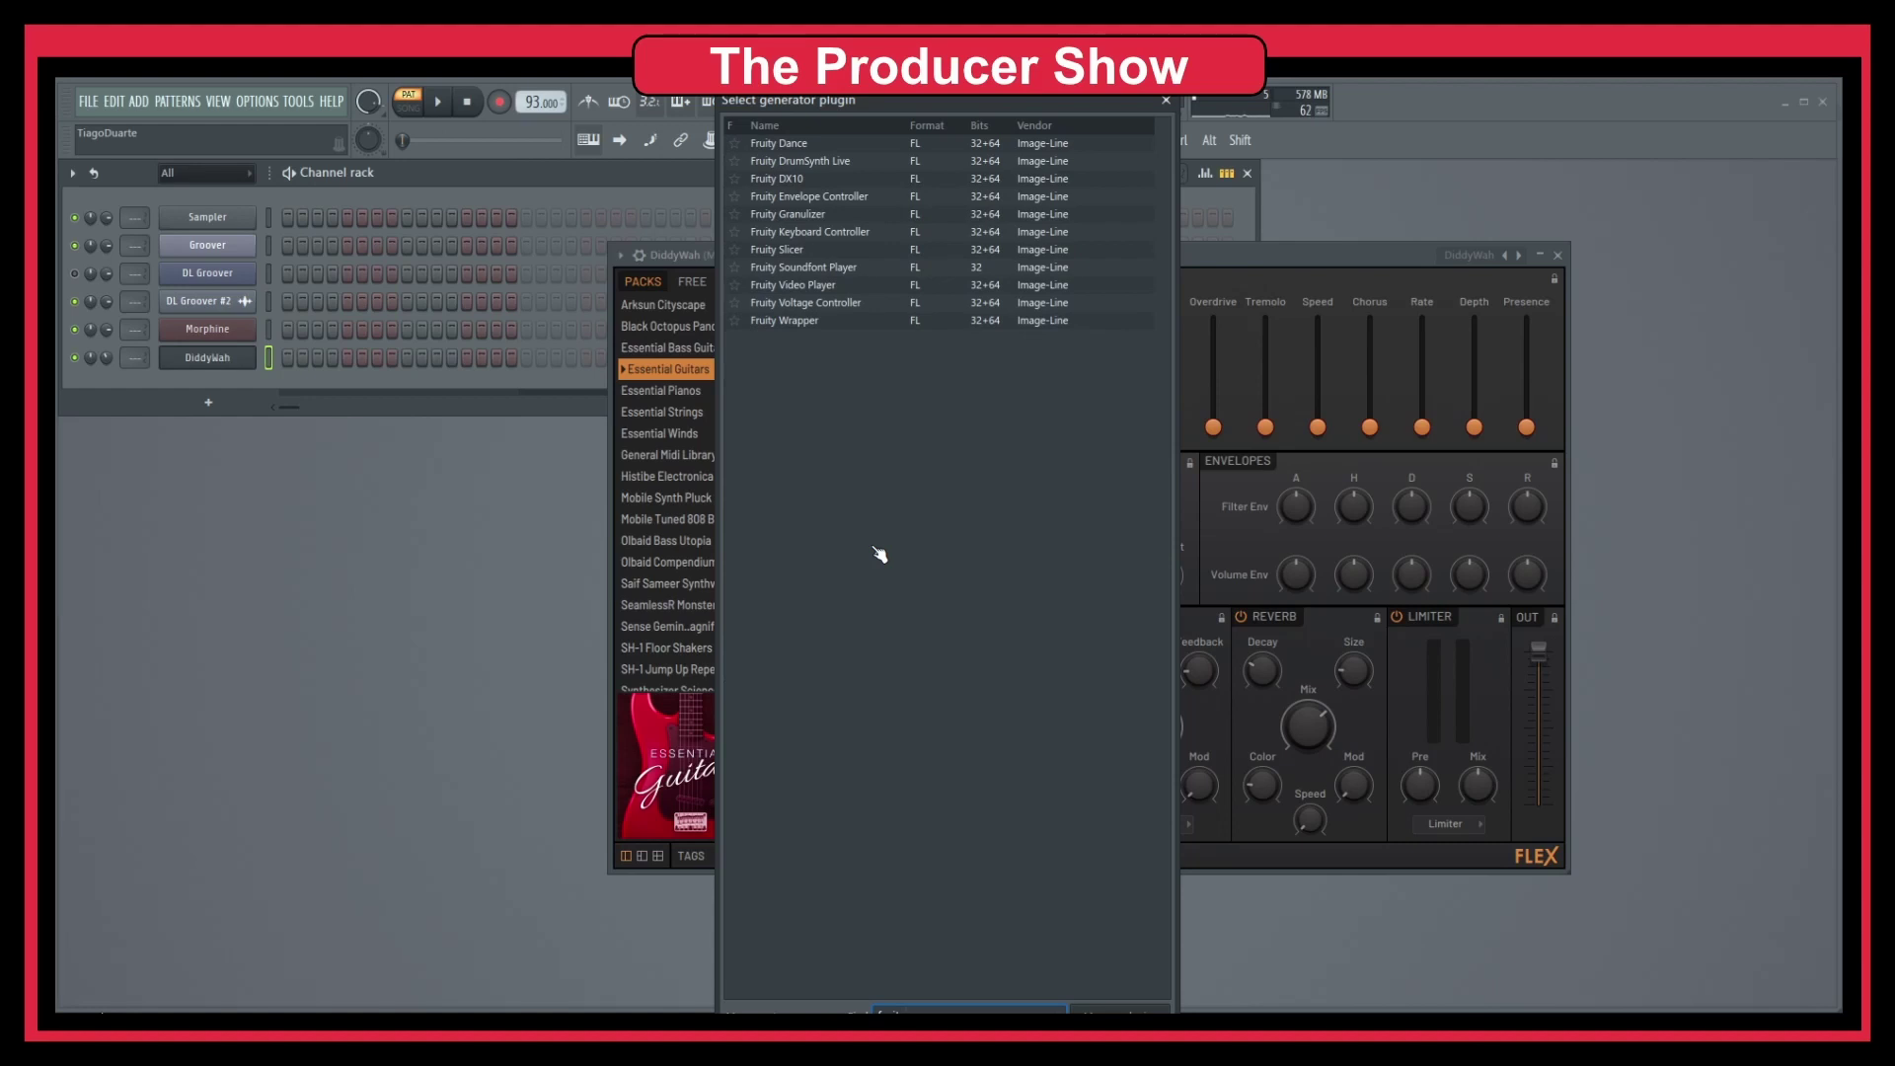
Clear the search text in the generator plugin list and add FL Slayer as a new channel.
{"action": "key", "text": "BackSpace"}
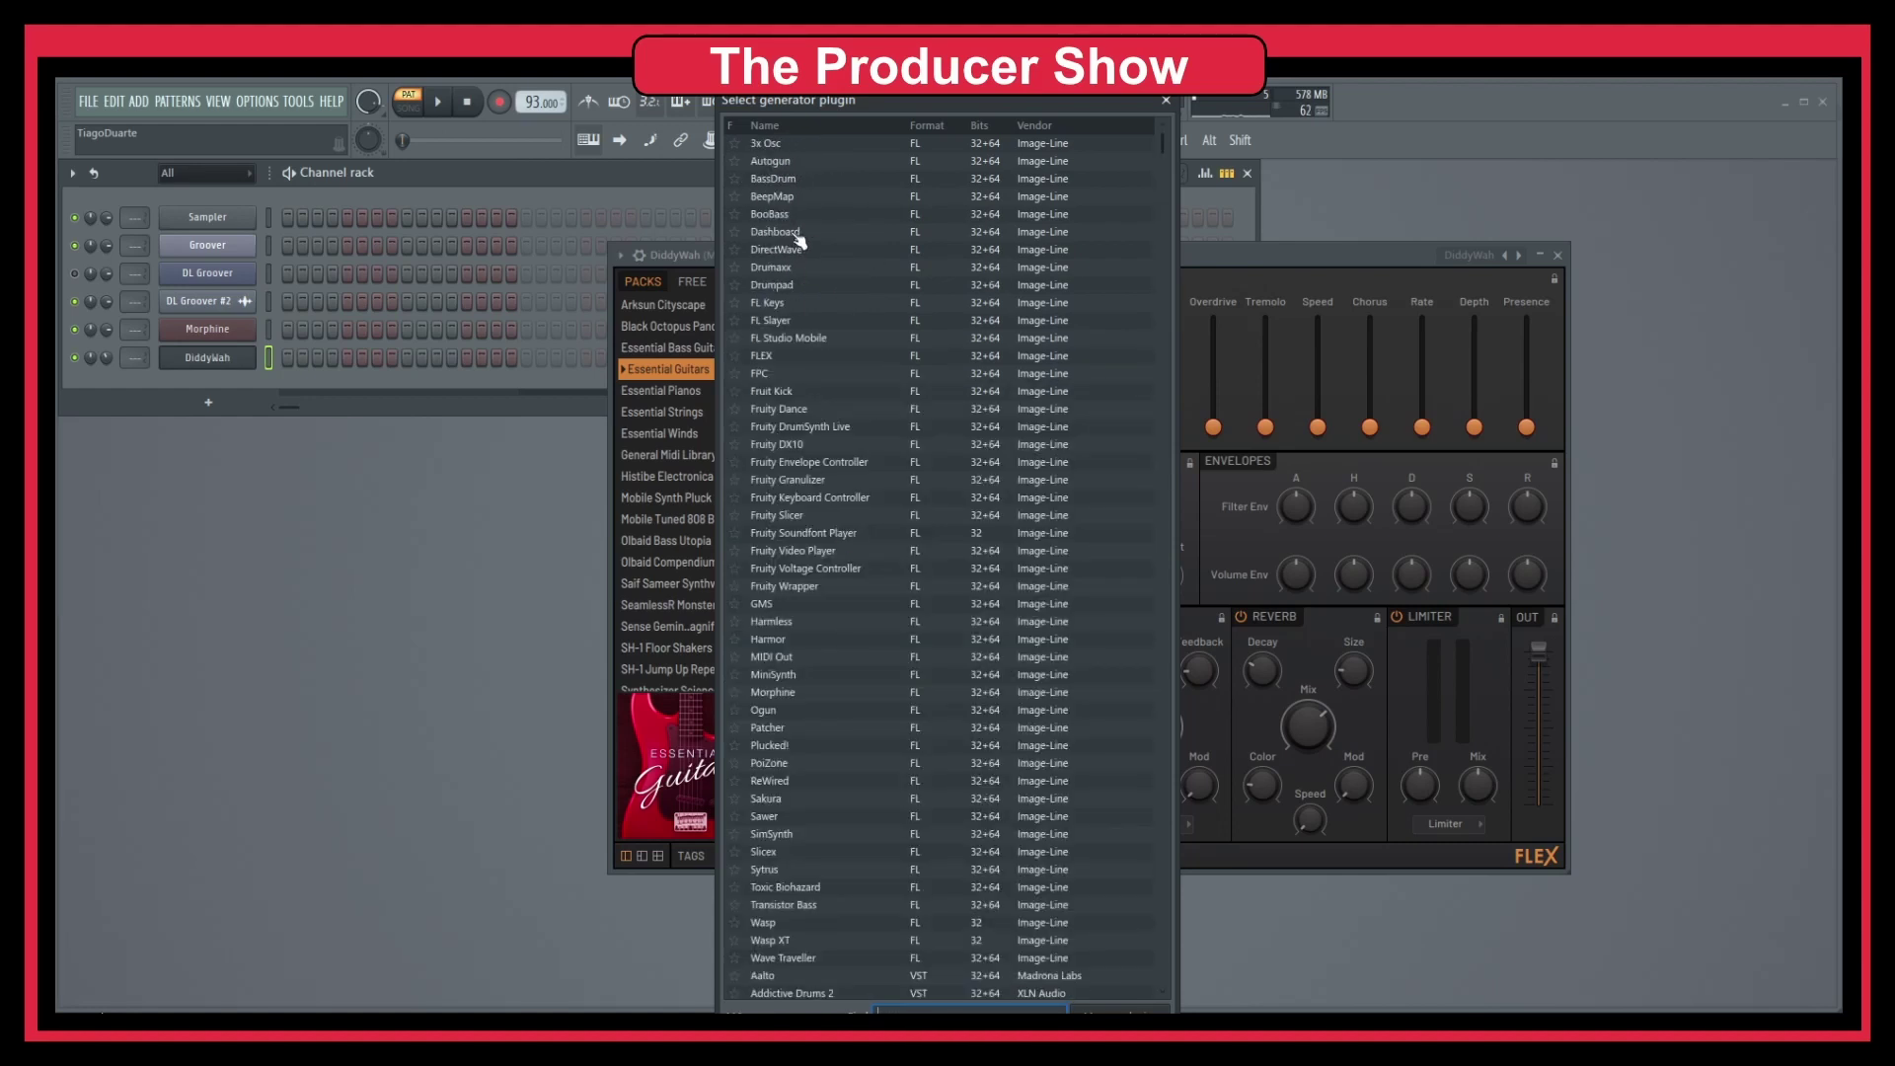
{"action": "scroll", "coordinate": [795, 296], "scroll_direction": "down", "scroll_amount": 2}
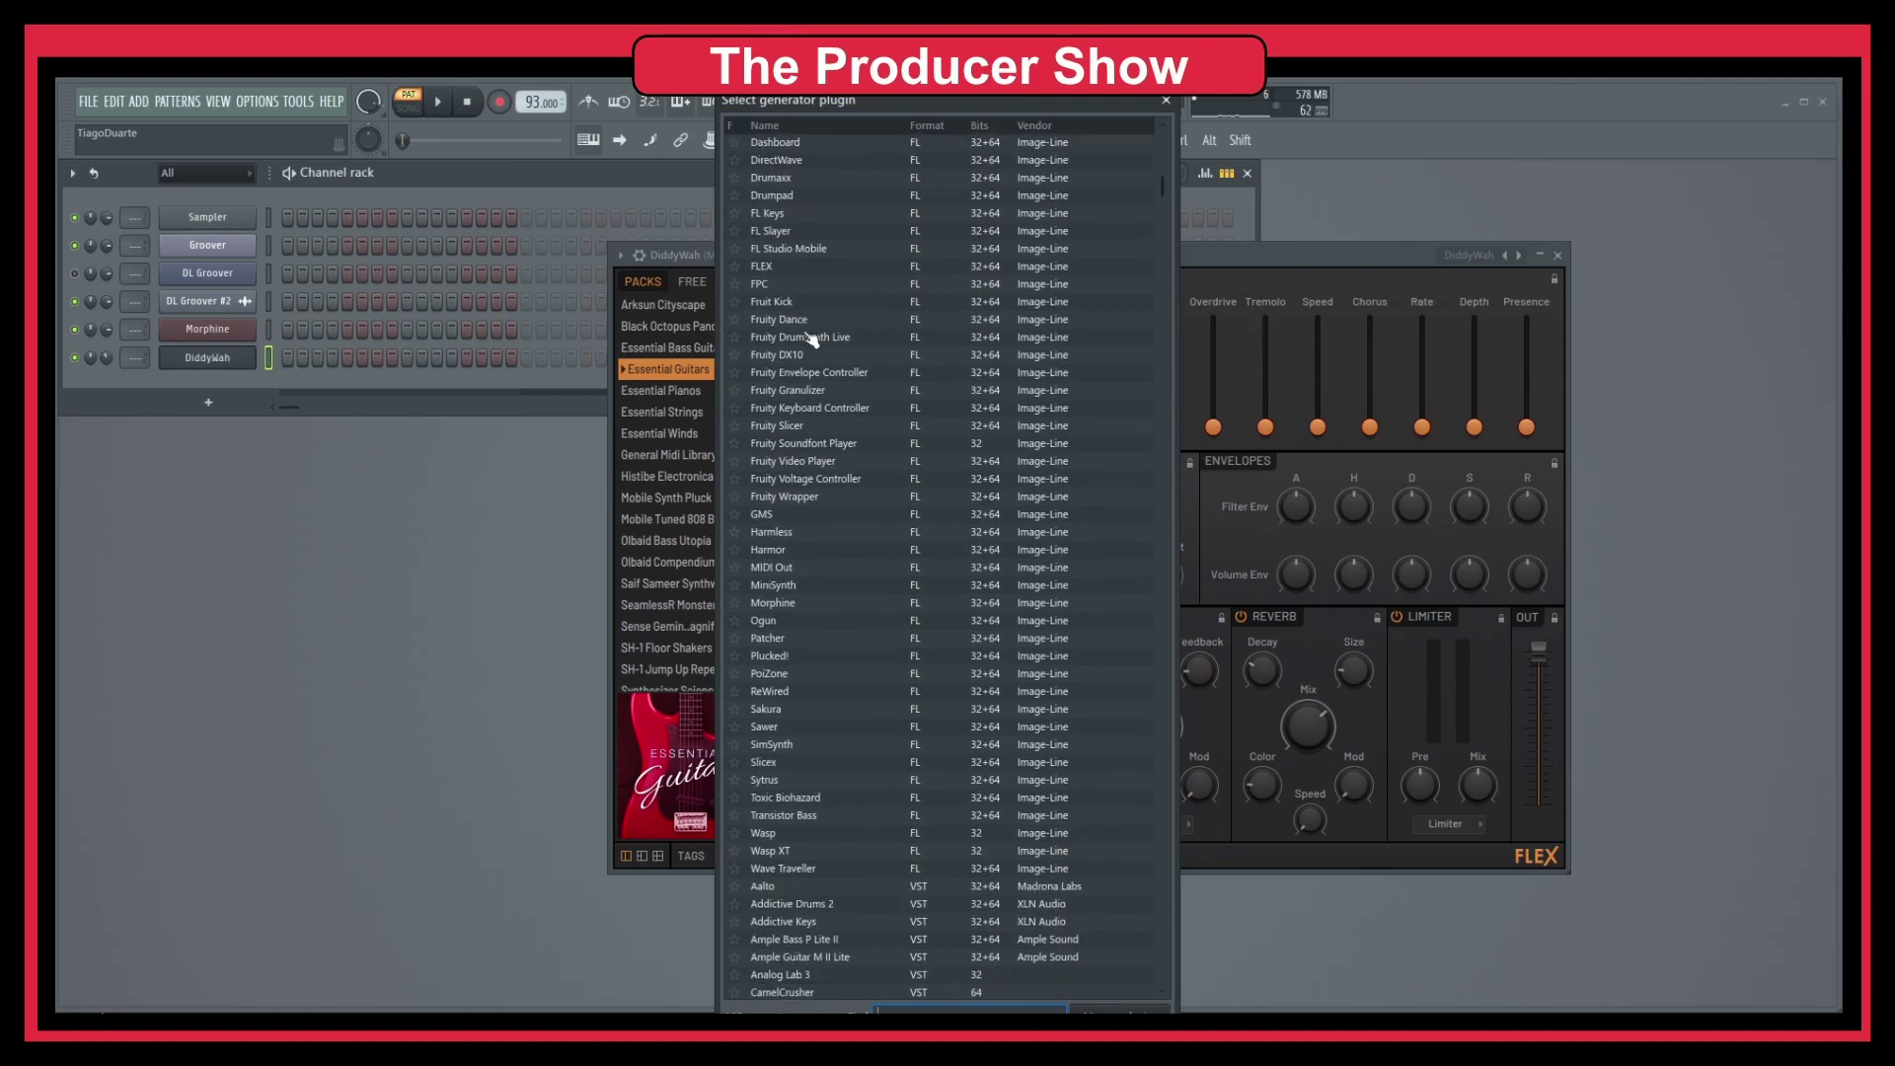
{"action": "scroll", "coordinate": [819, 385], "scroll_direction": "down", "scroll_amount": 2}
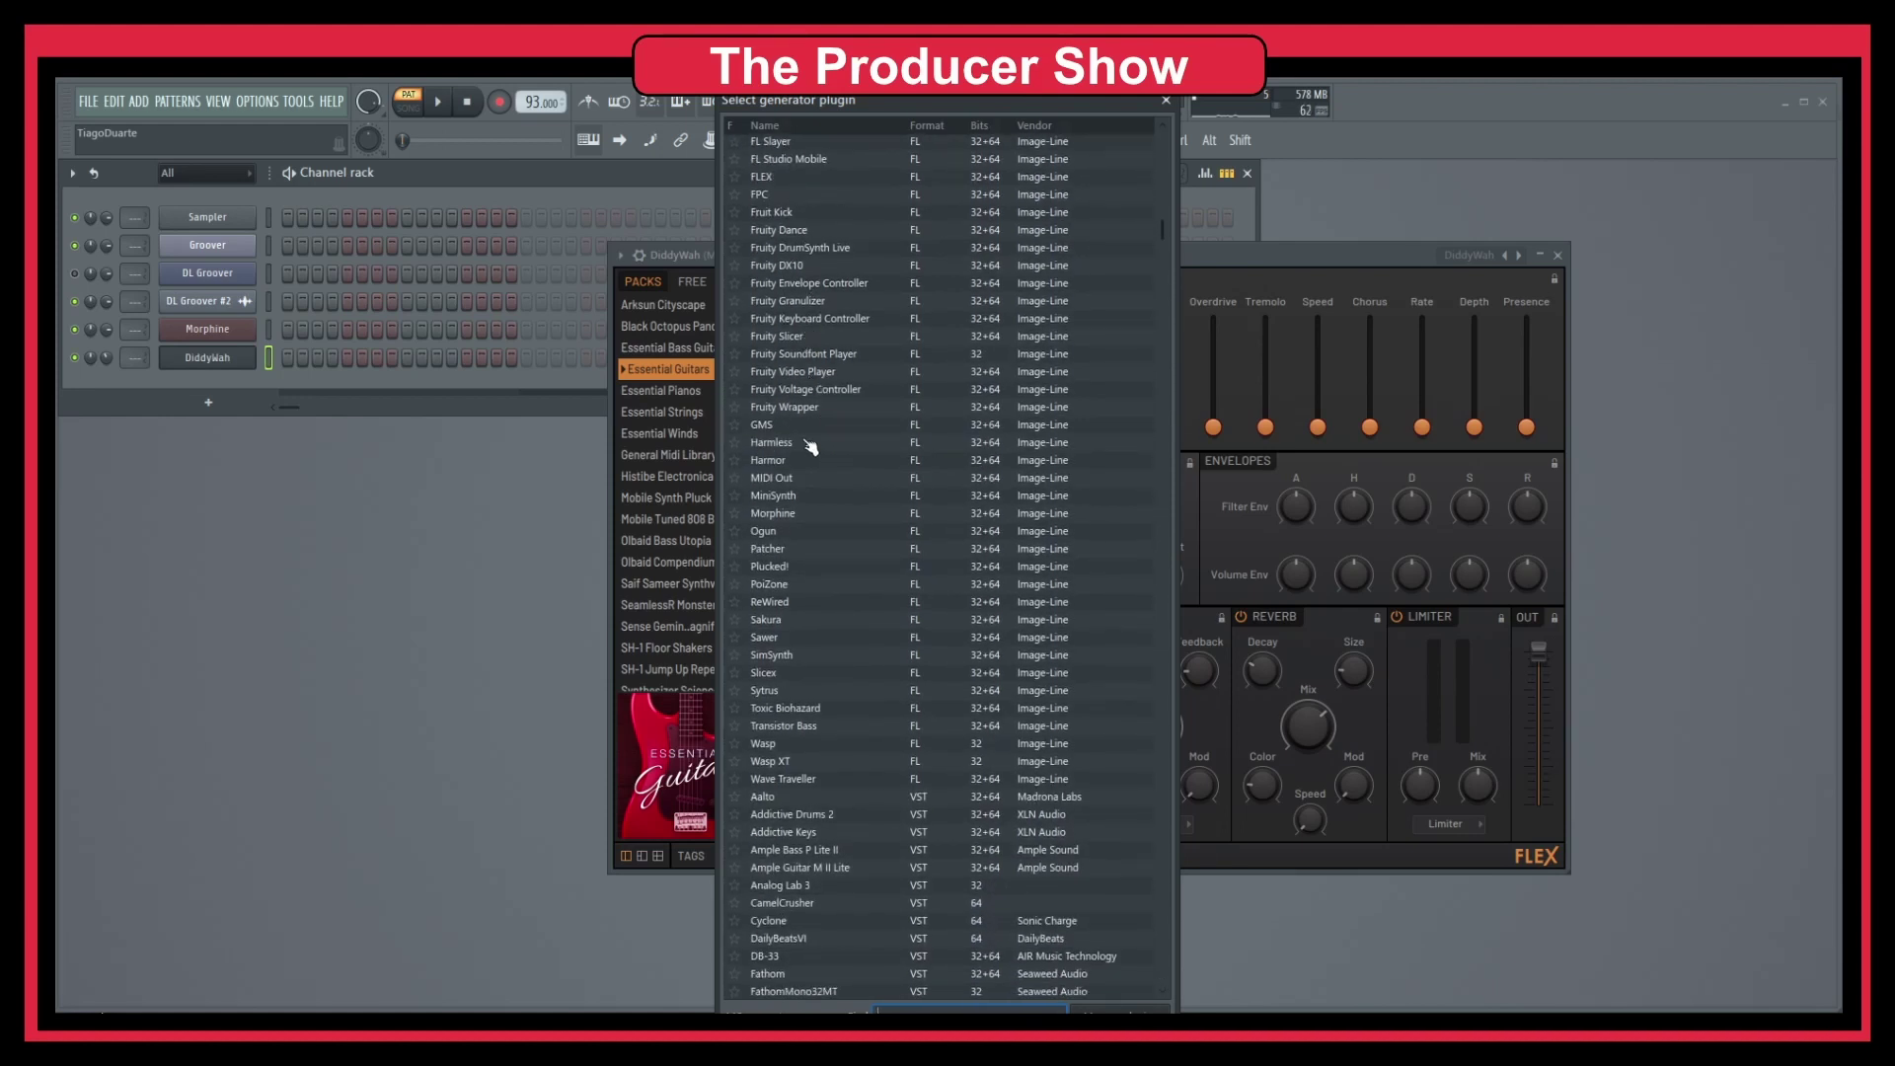
{"action": "scroll", "coordinate": [794, 587], "scroll_direction": "down", "scroll_amount": 2}
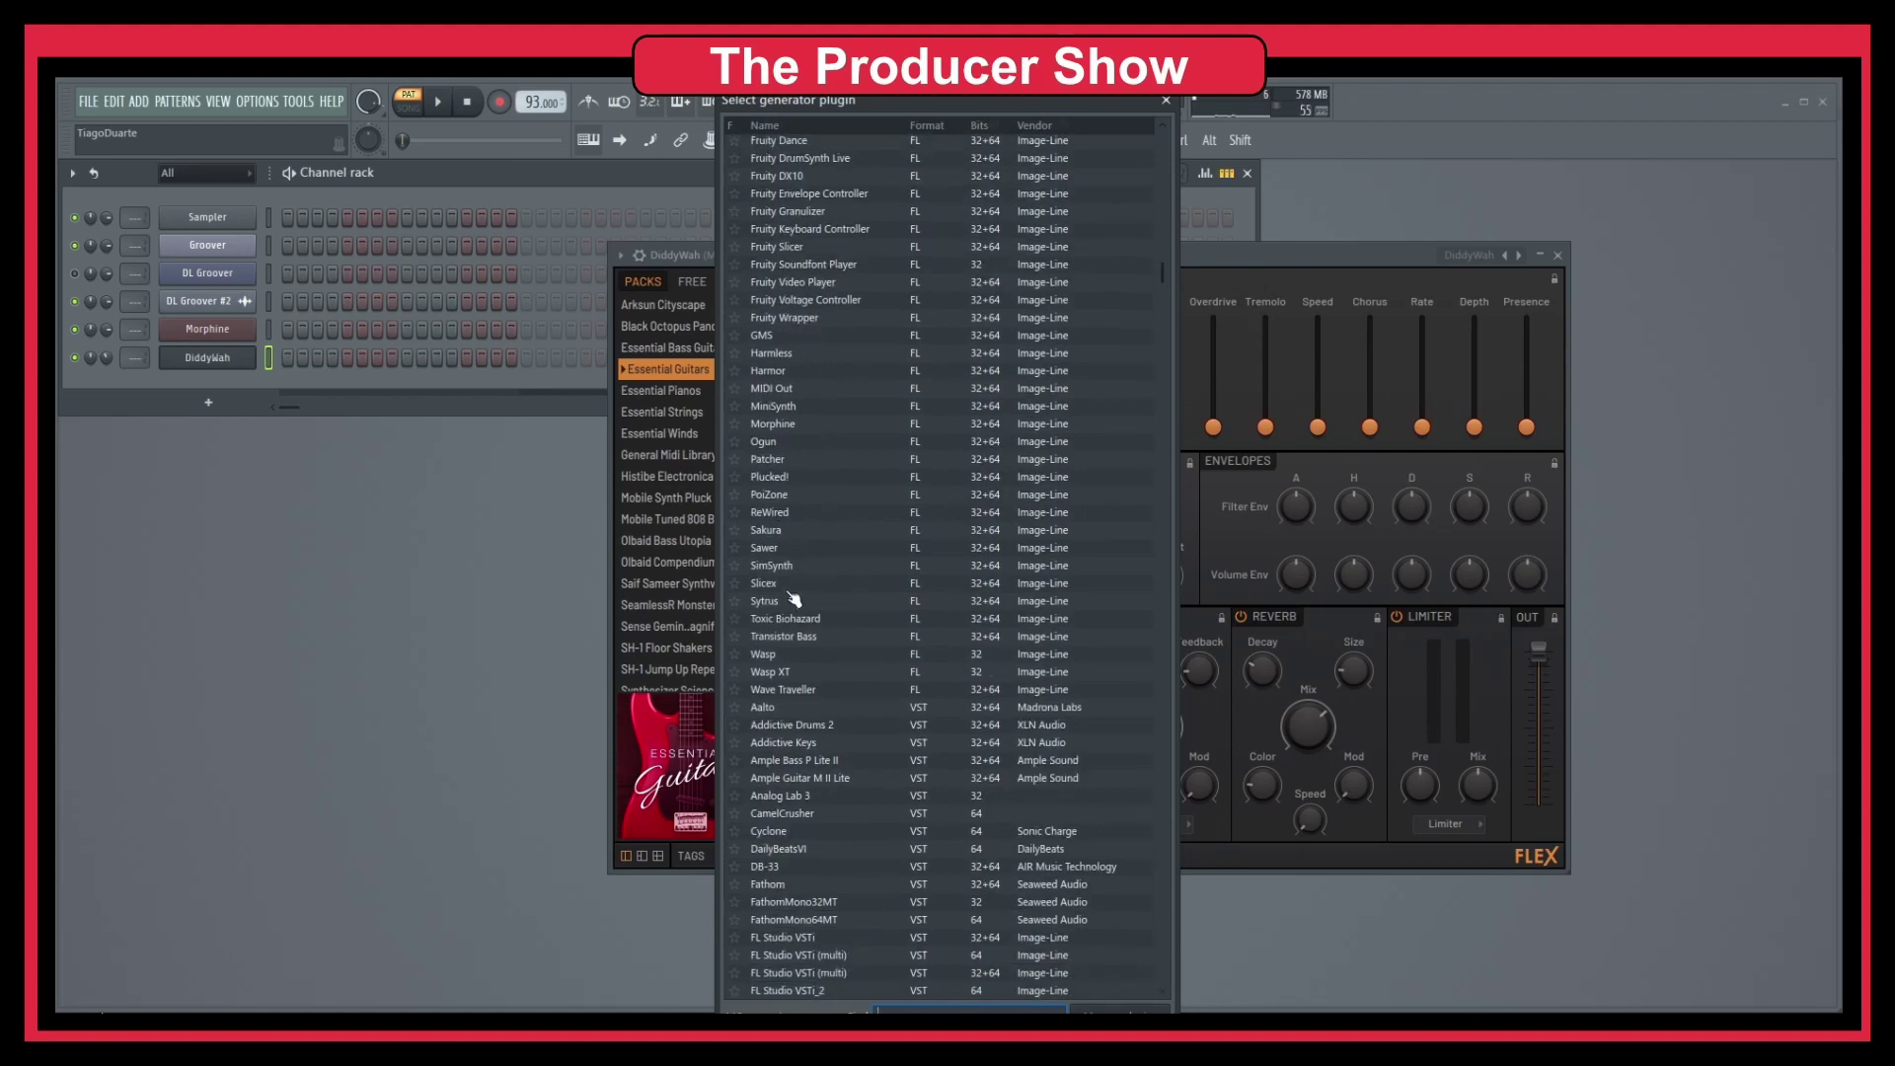
{"action": "scroll", "coordinate": [795, 589], "scroll_direction": "down", "scroll_amount": 2}
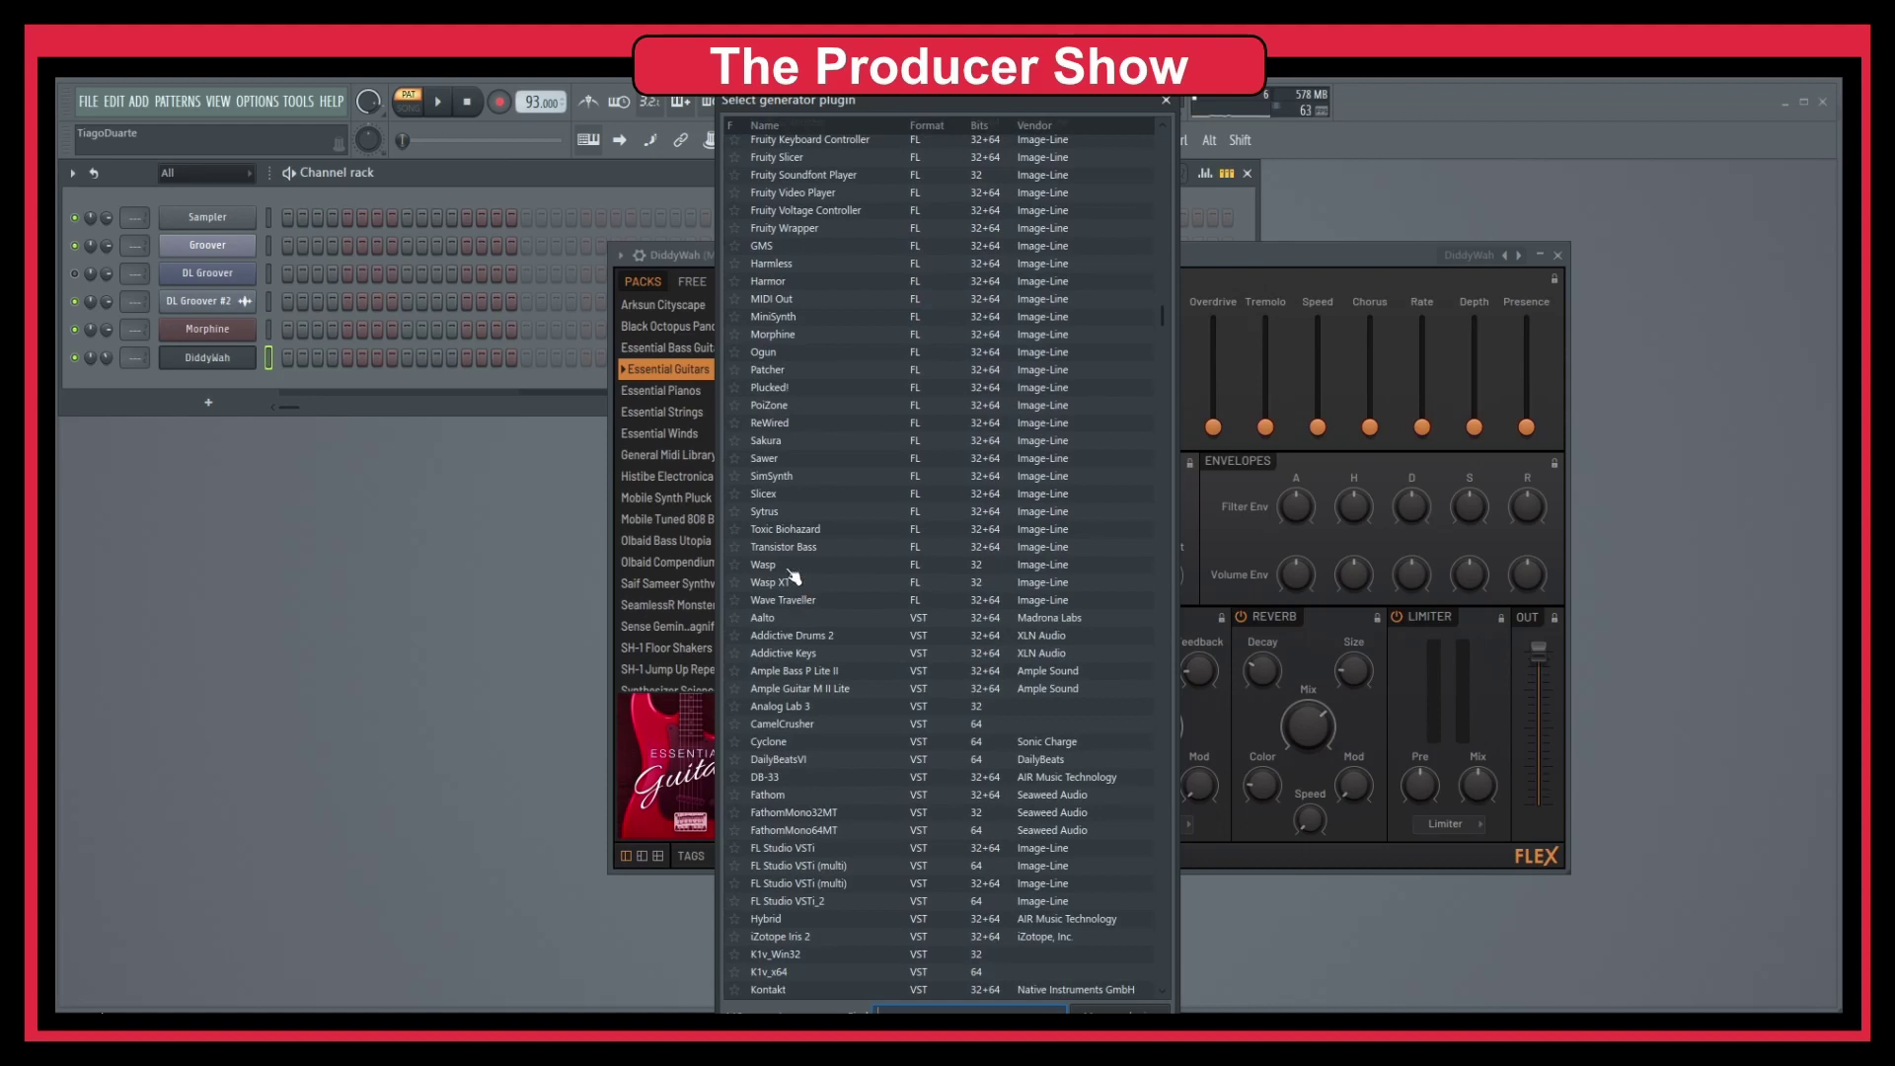
{"action": "scroll", "coordinate": [801, 602], "scroll_direction": "up", "scroll_amount": 4}
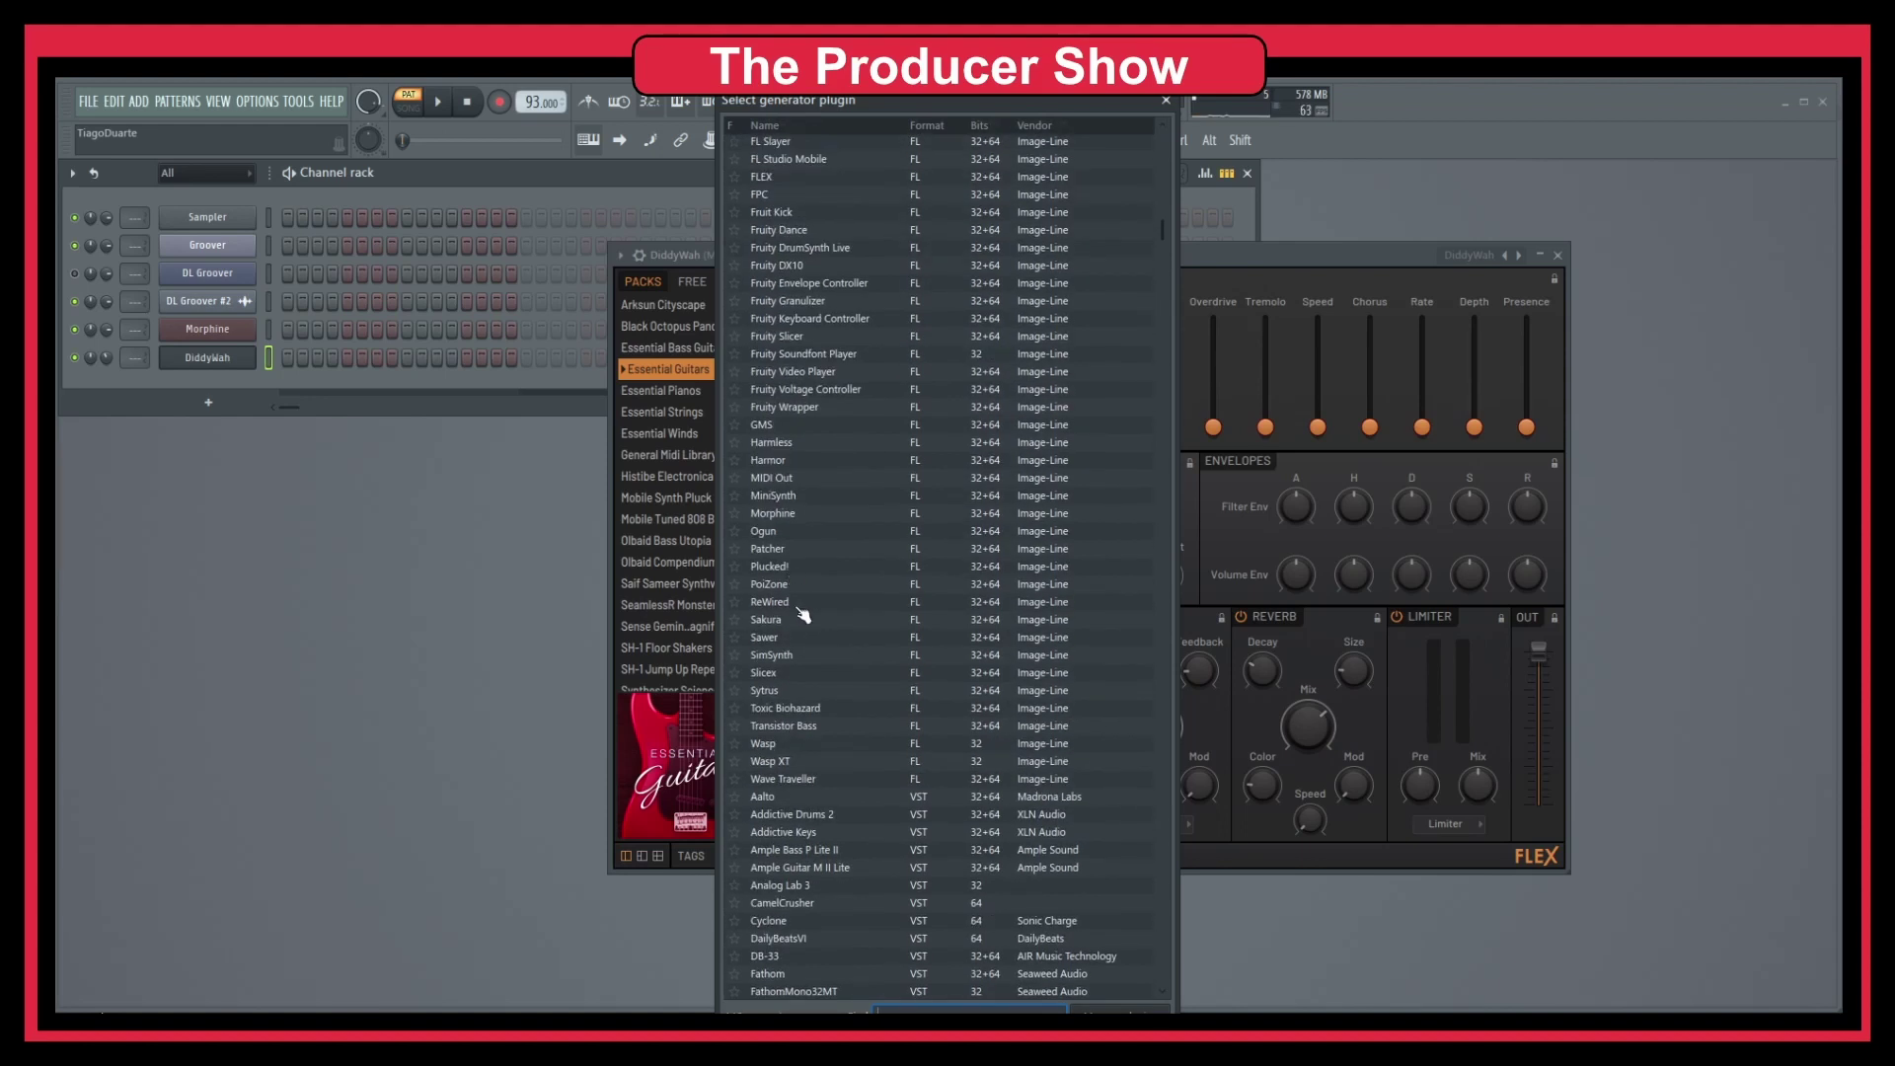
{"action": "scroll", "coordinate": [803, 615], "scroll_direction": "up", "scroll_amount": 2}
{"action": "scroll", "coordinate": [798, 540], "scroll_direction": "up", "scroll_amount": 2}
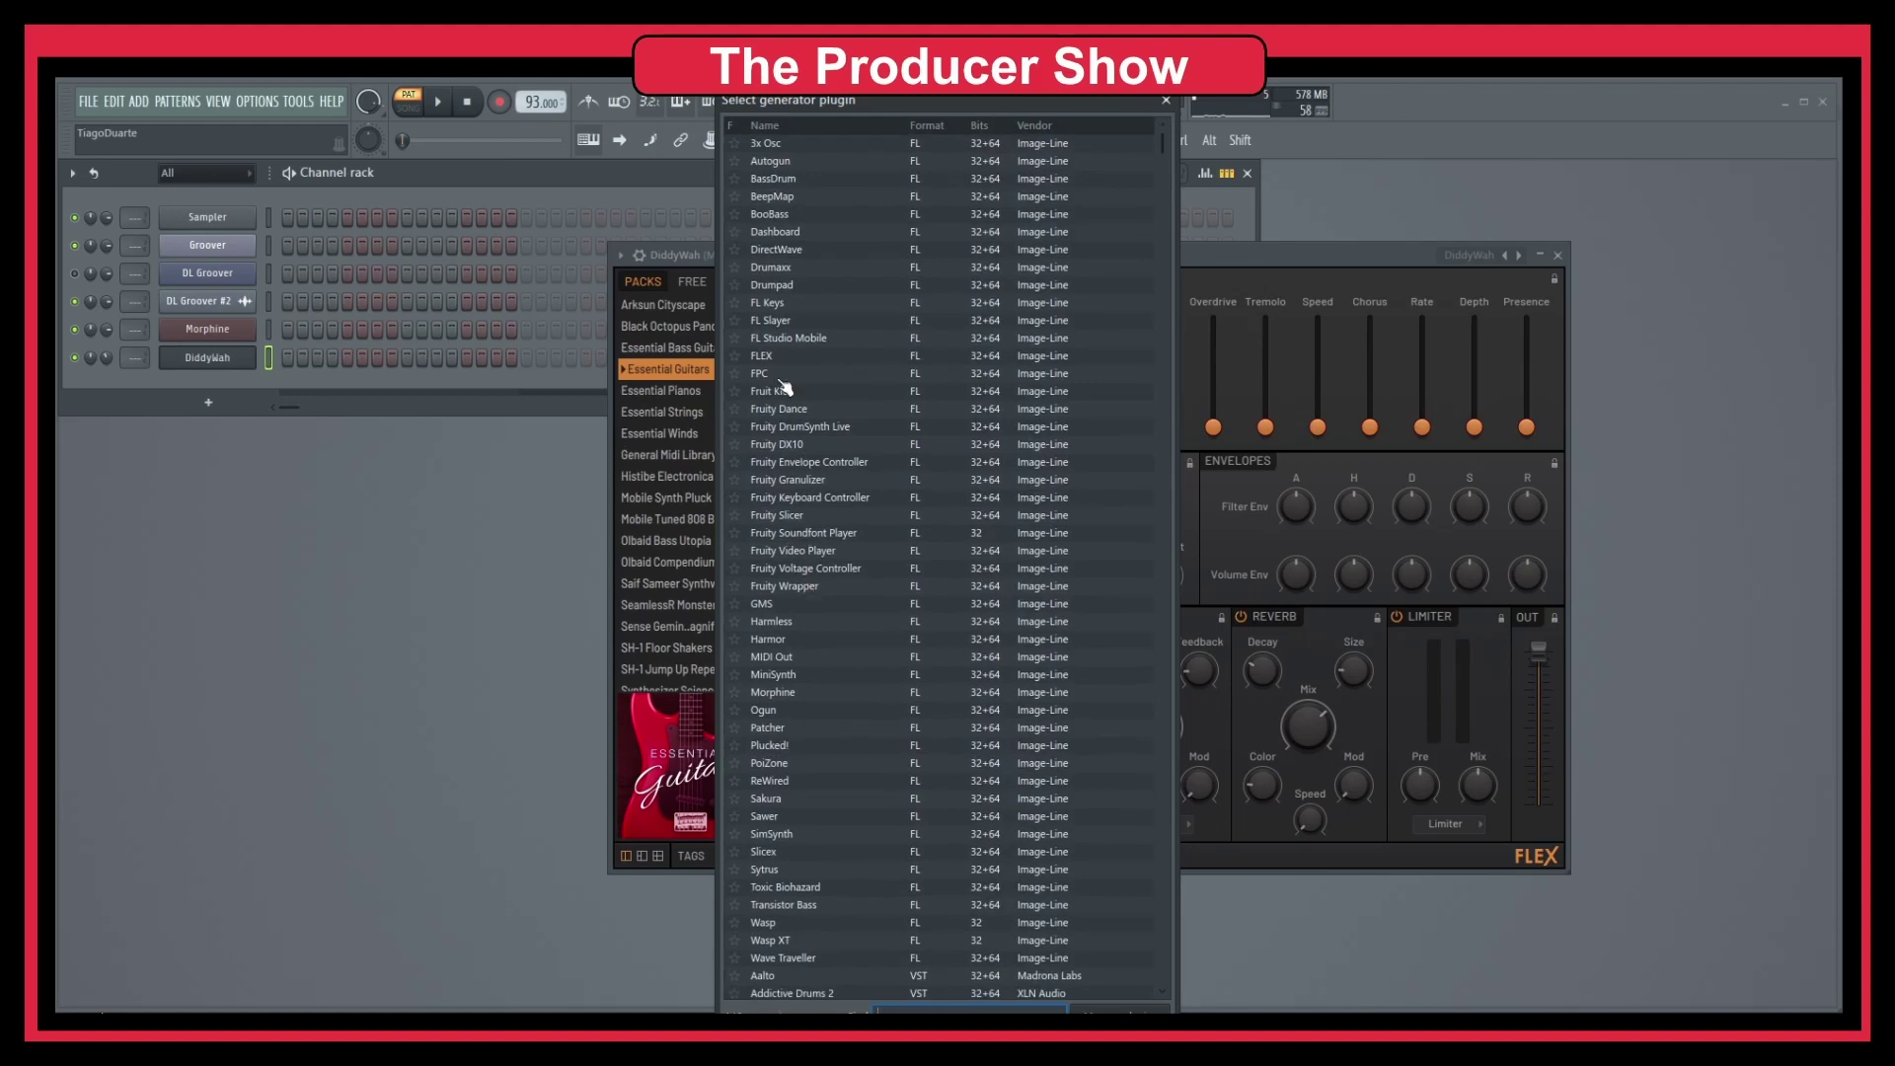
{"action": "left_click", "coordinate": [790, 322]}
{"action": "double_click", "coordinate": [795, 326]}
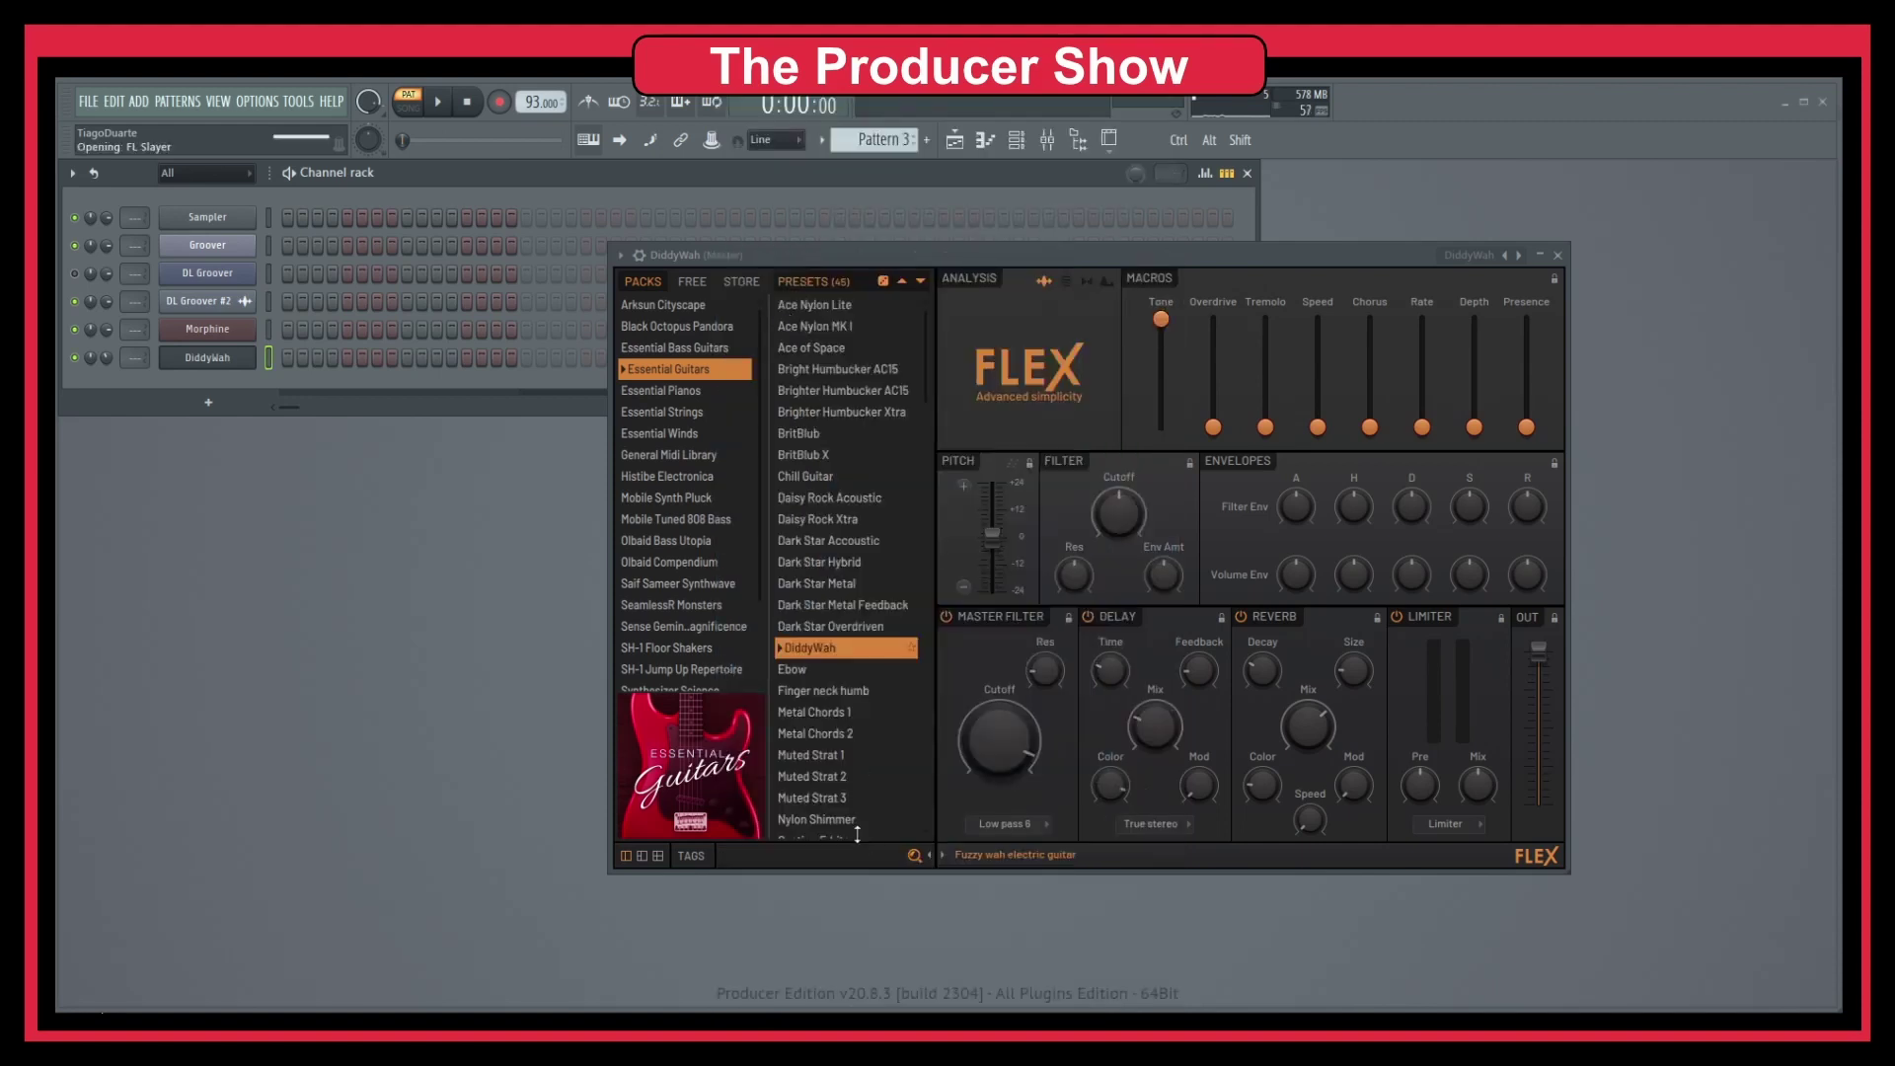
Arrange the FL Slayer and FLEX windows side by side and bring FL Slayer into focus.
{"action": "left_click_drag", "start_coordinate": [332, 252], "coordinate": [417, 346]}
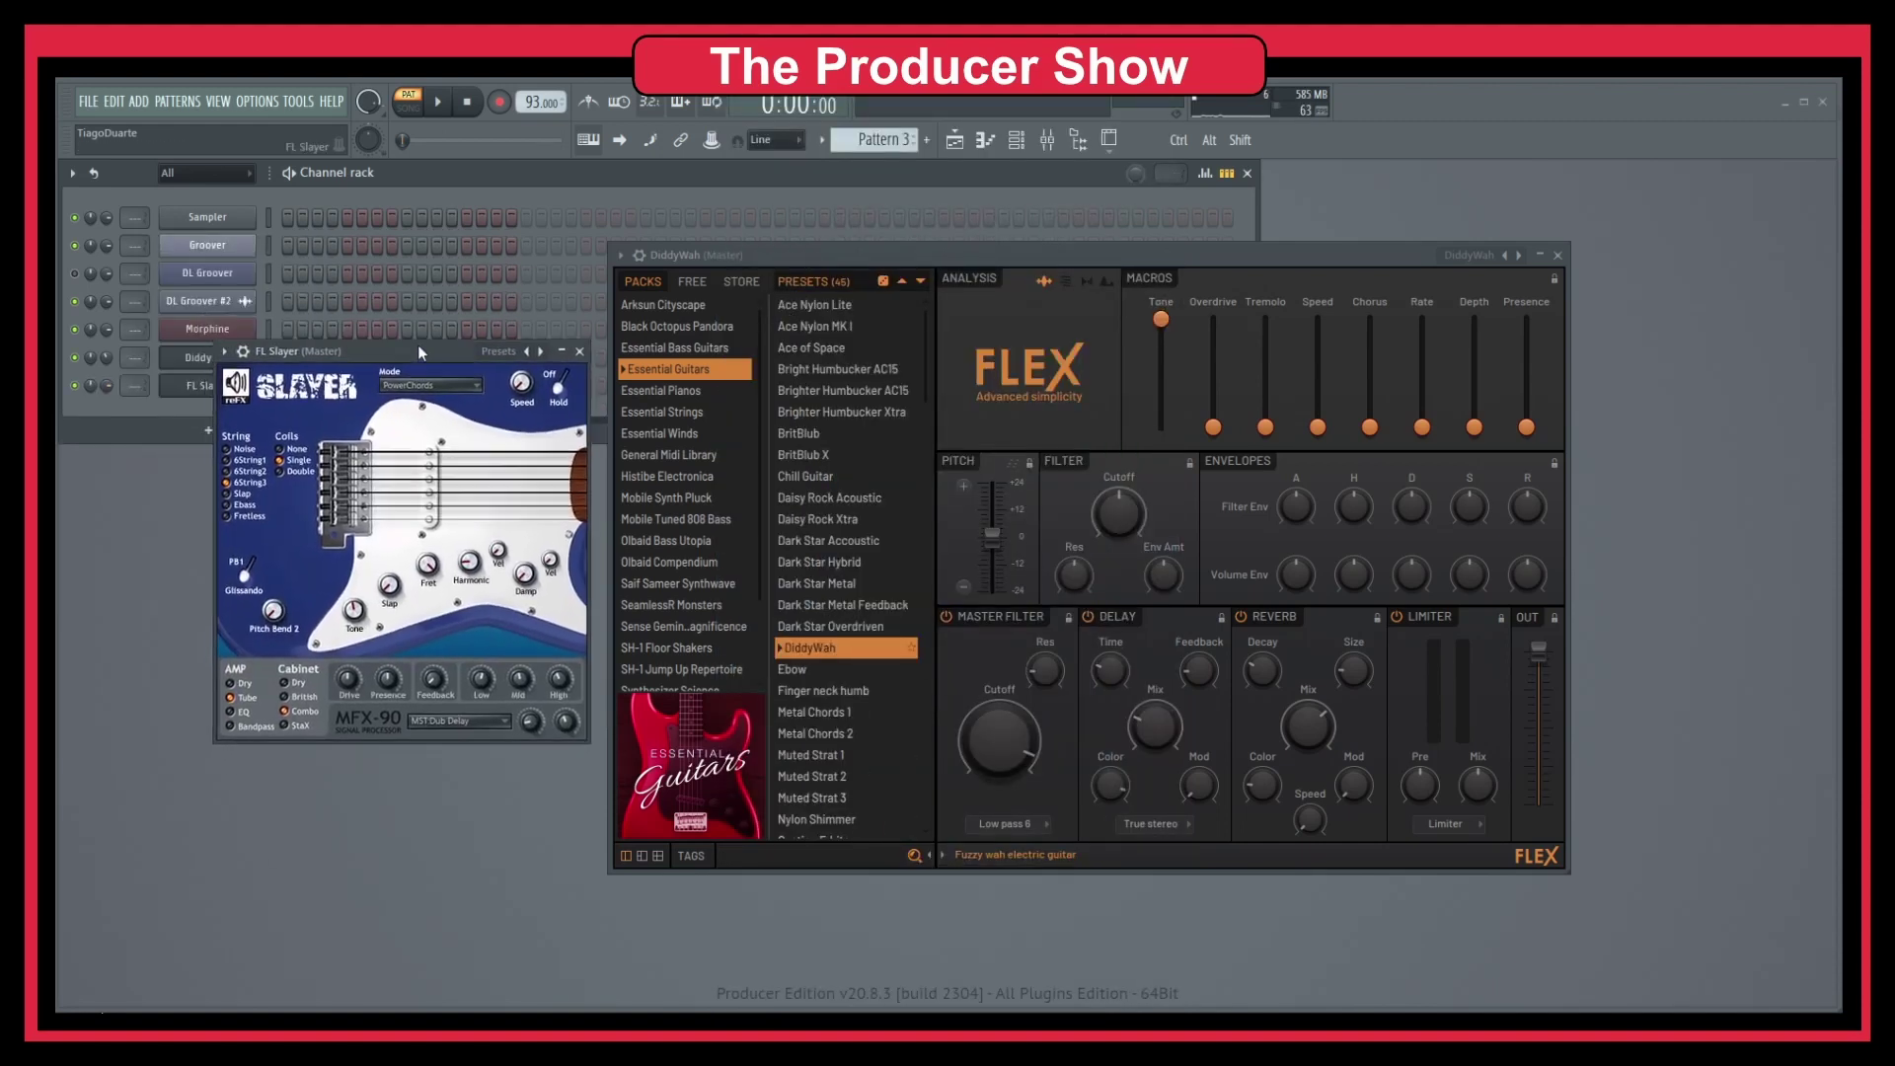
{"action": "left_click_drag", "start_coordinate": [860, 256], "coordinate": [958, 292]}
{"action": "left_click", "coordinate": [363, 343]}
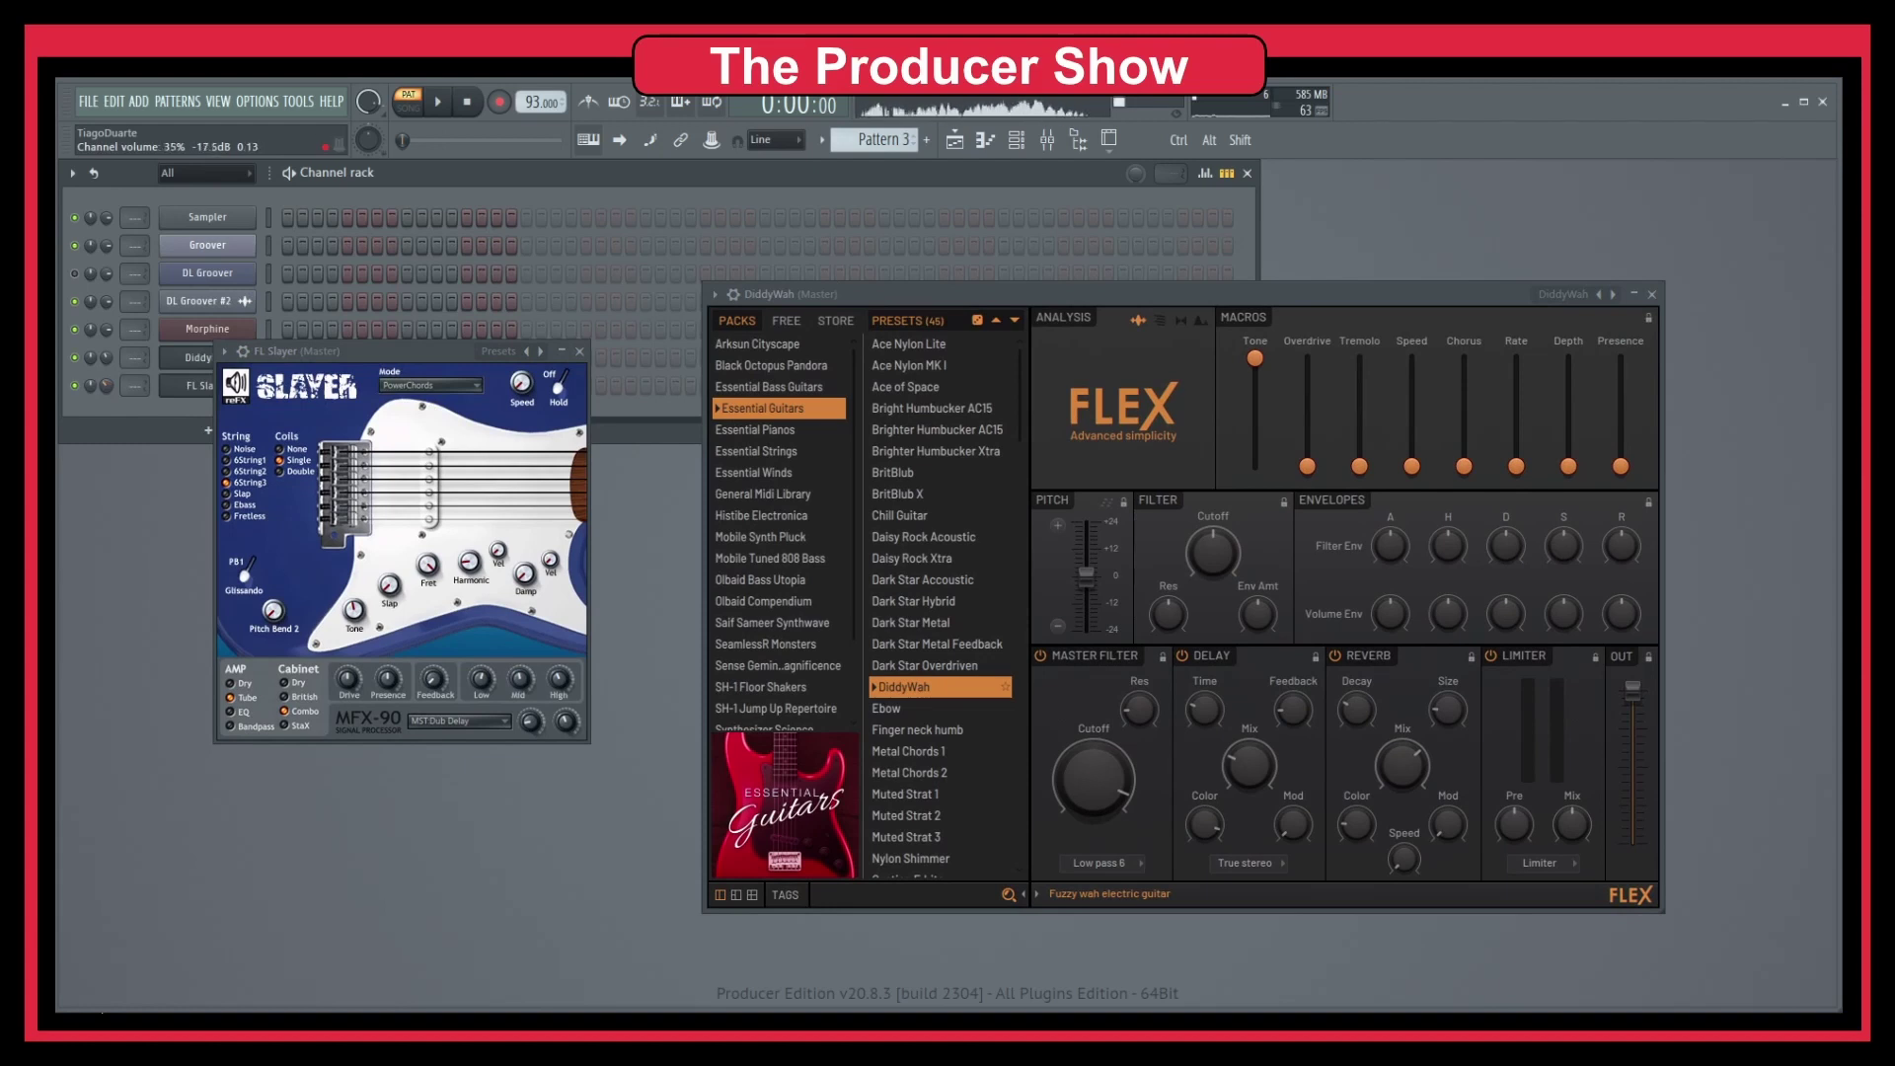
Adjust the FL Slayer channel's volume and audition its presets AUTO Easy Wah, AUTO Flanger Chords and AUTO Phaser Chords.
{"action": "left_click_drag", "start_coordinate": [107, 385], "coordinate": [110, 381]}
{"action": "left_click", "coordinate": [541, 351]}
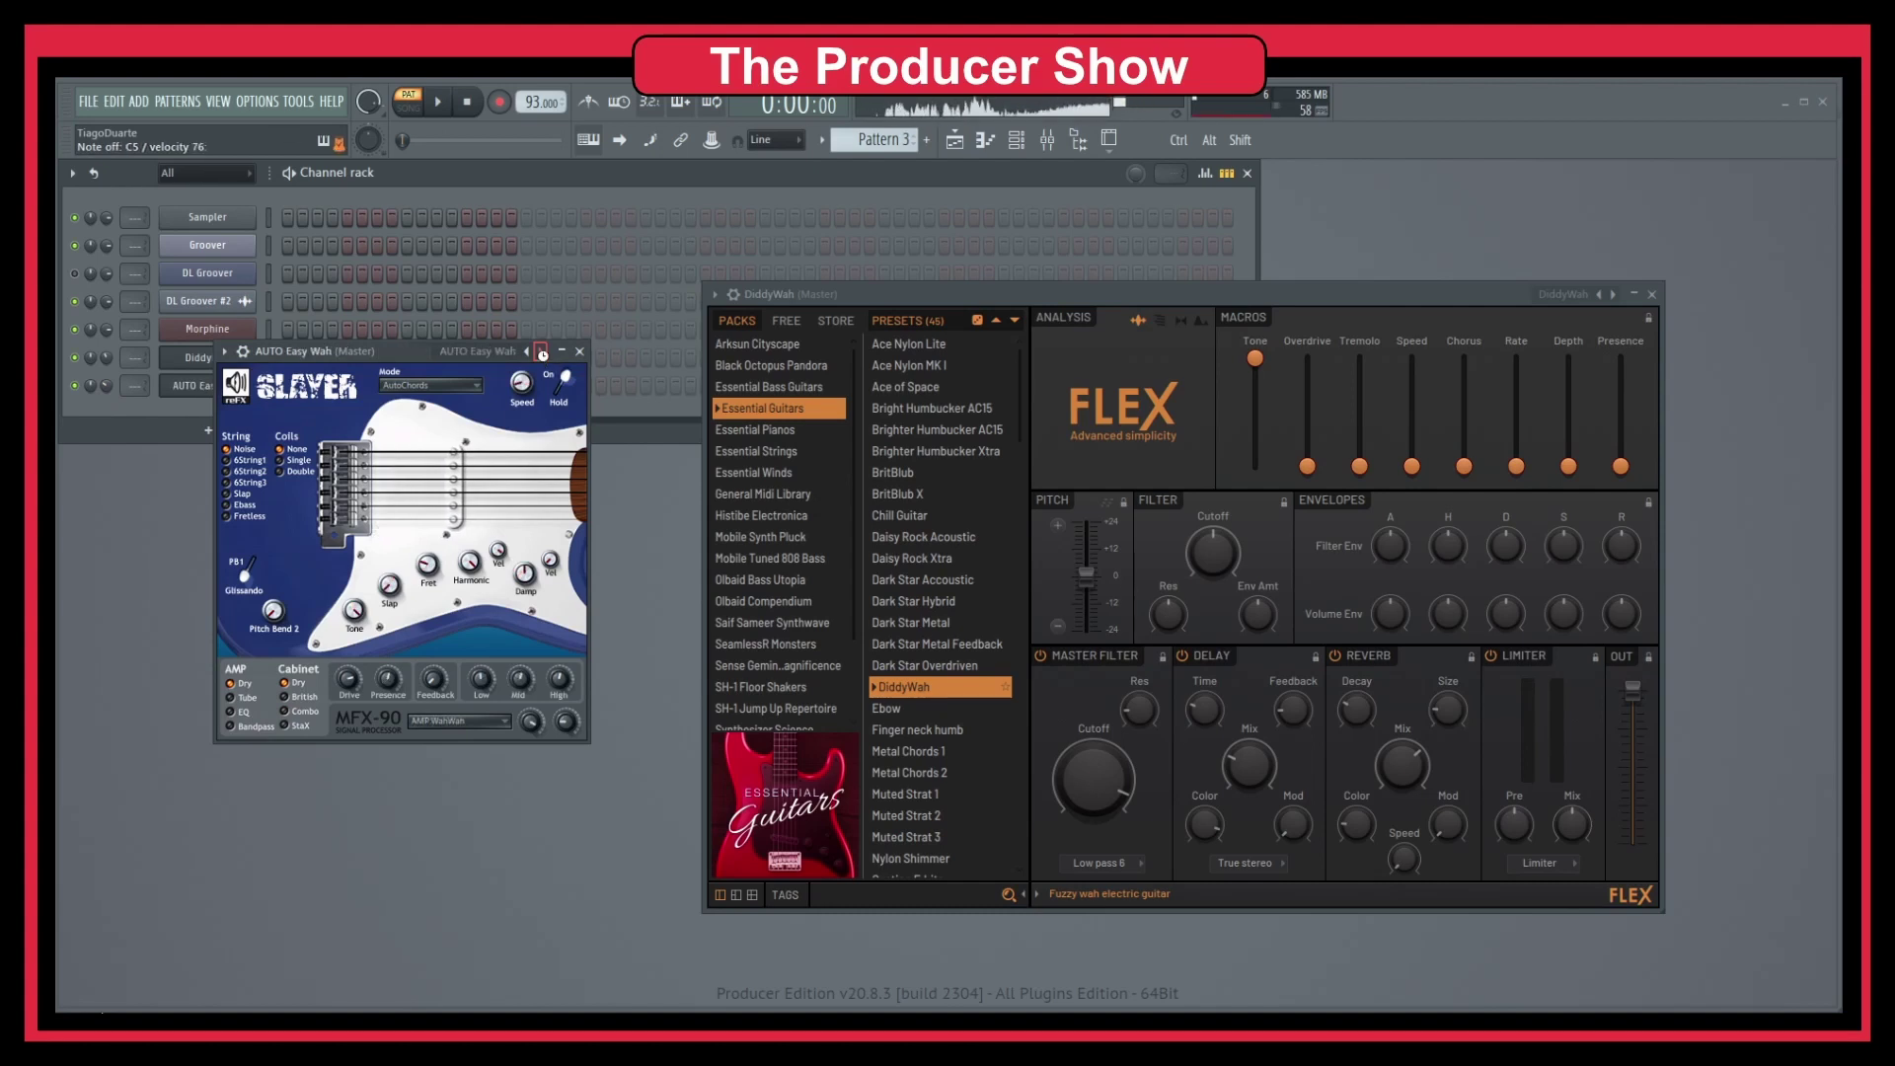
{"action": "left_click", "coordinate": [541, 352]}
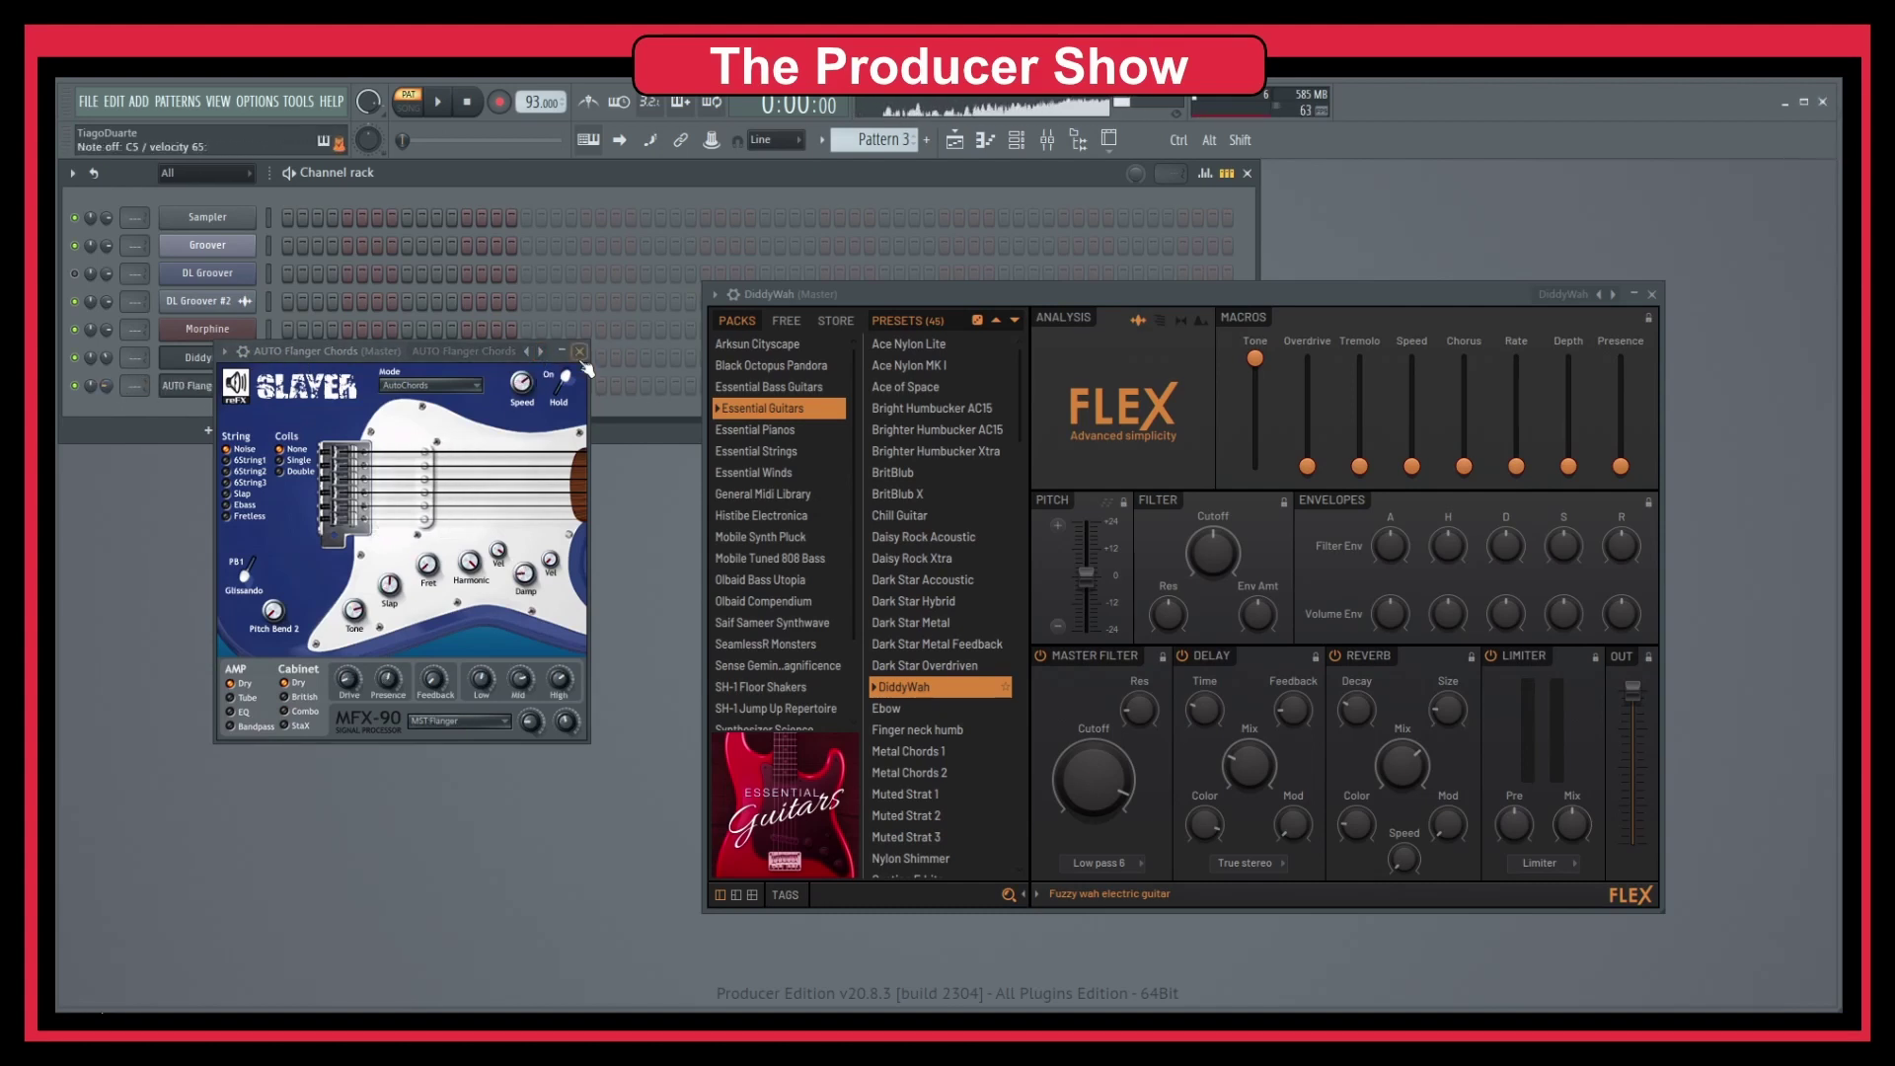
{"action": "left_click", "coordinate": [541, 352]}
{"action": "left_click", "coordinate": [540, 351]}
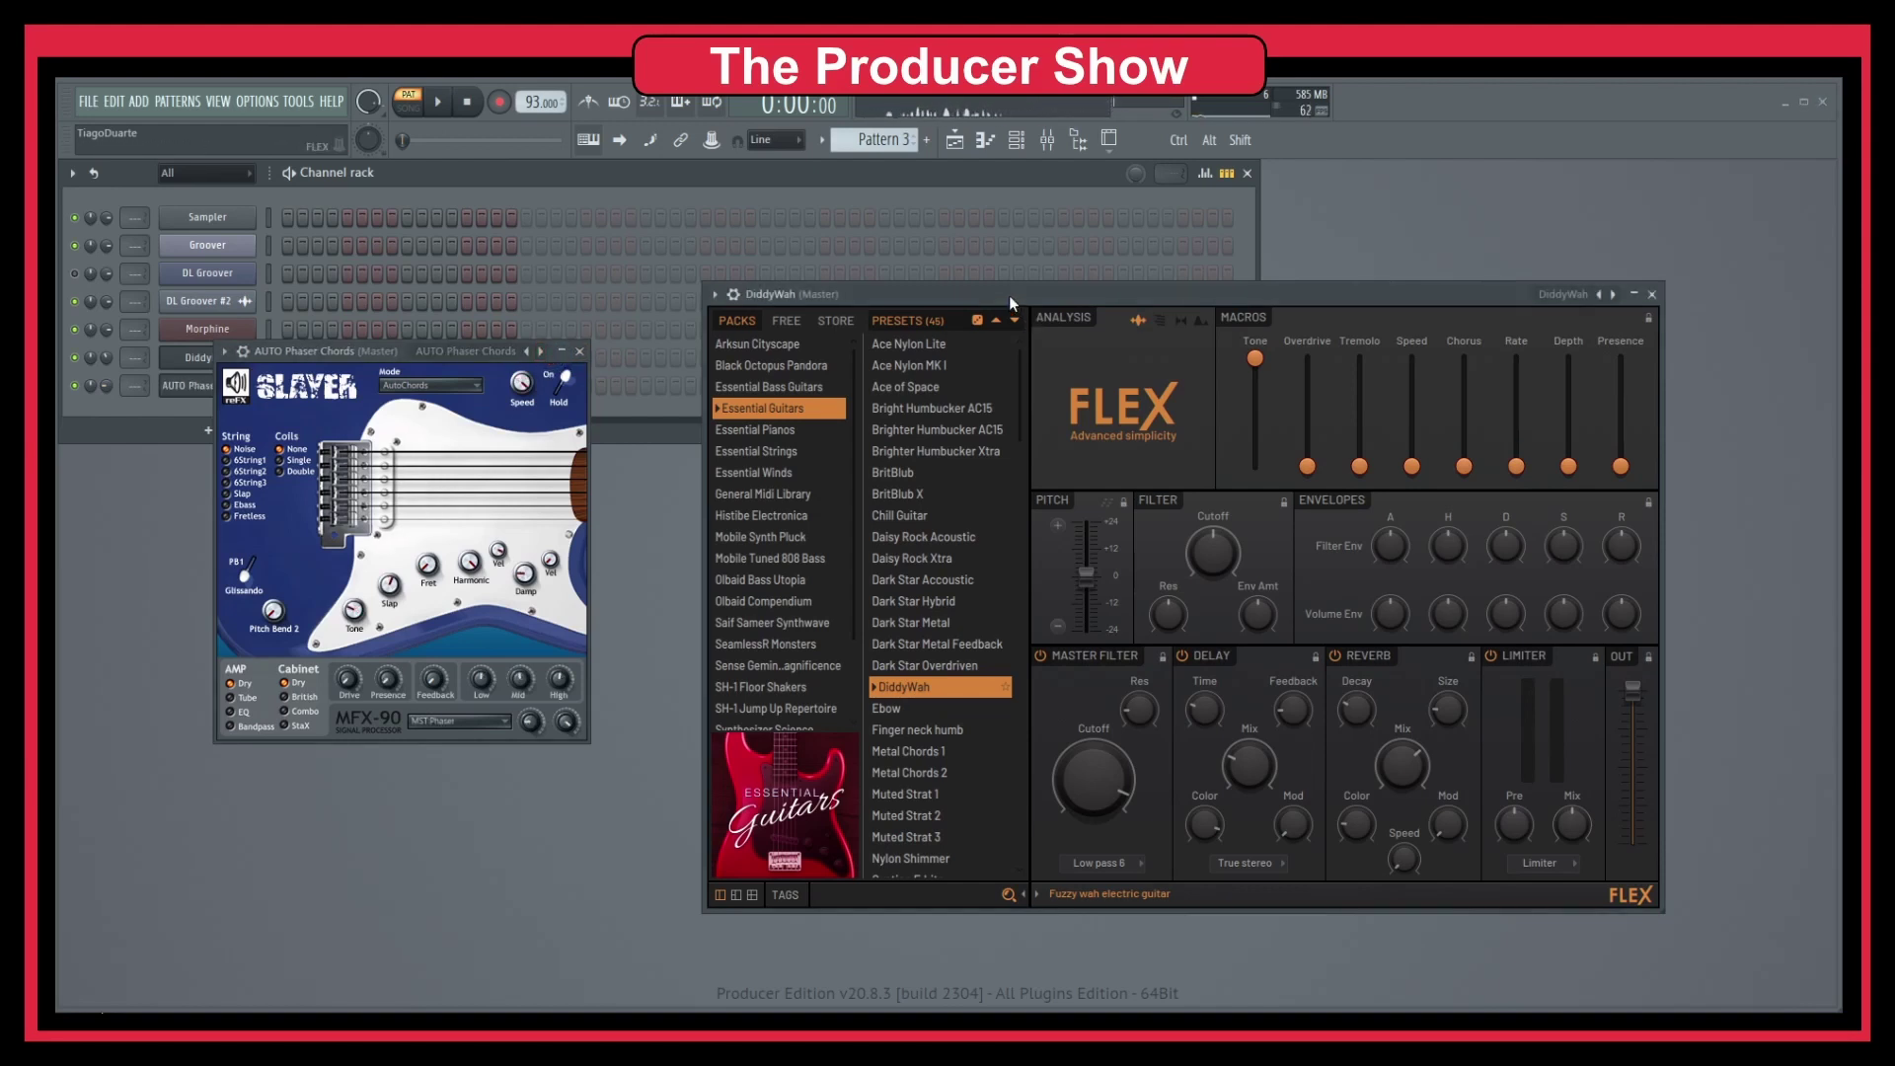
Look through FLEX's Essential Guitars preset list and close the FL Slayer window.
{"action": "left_click_drag", "start_coordinate": [1009, 294], "coordinate": [962, 268]}
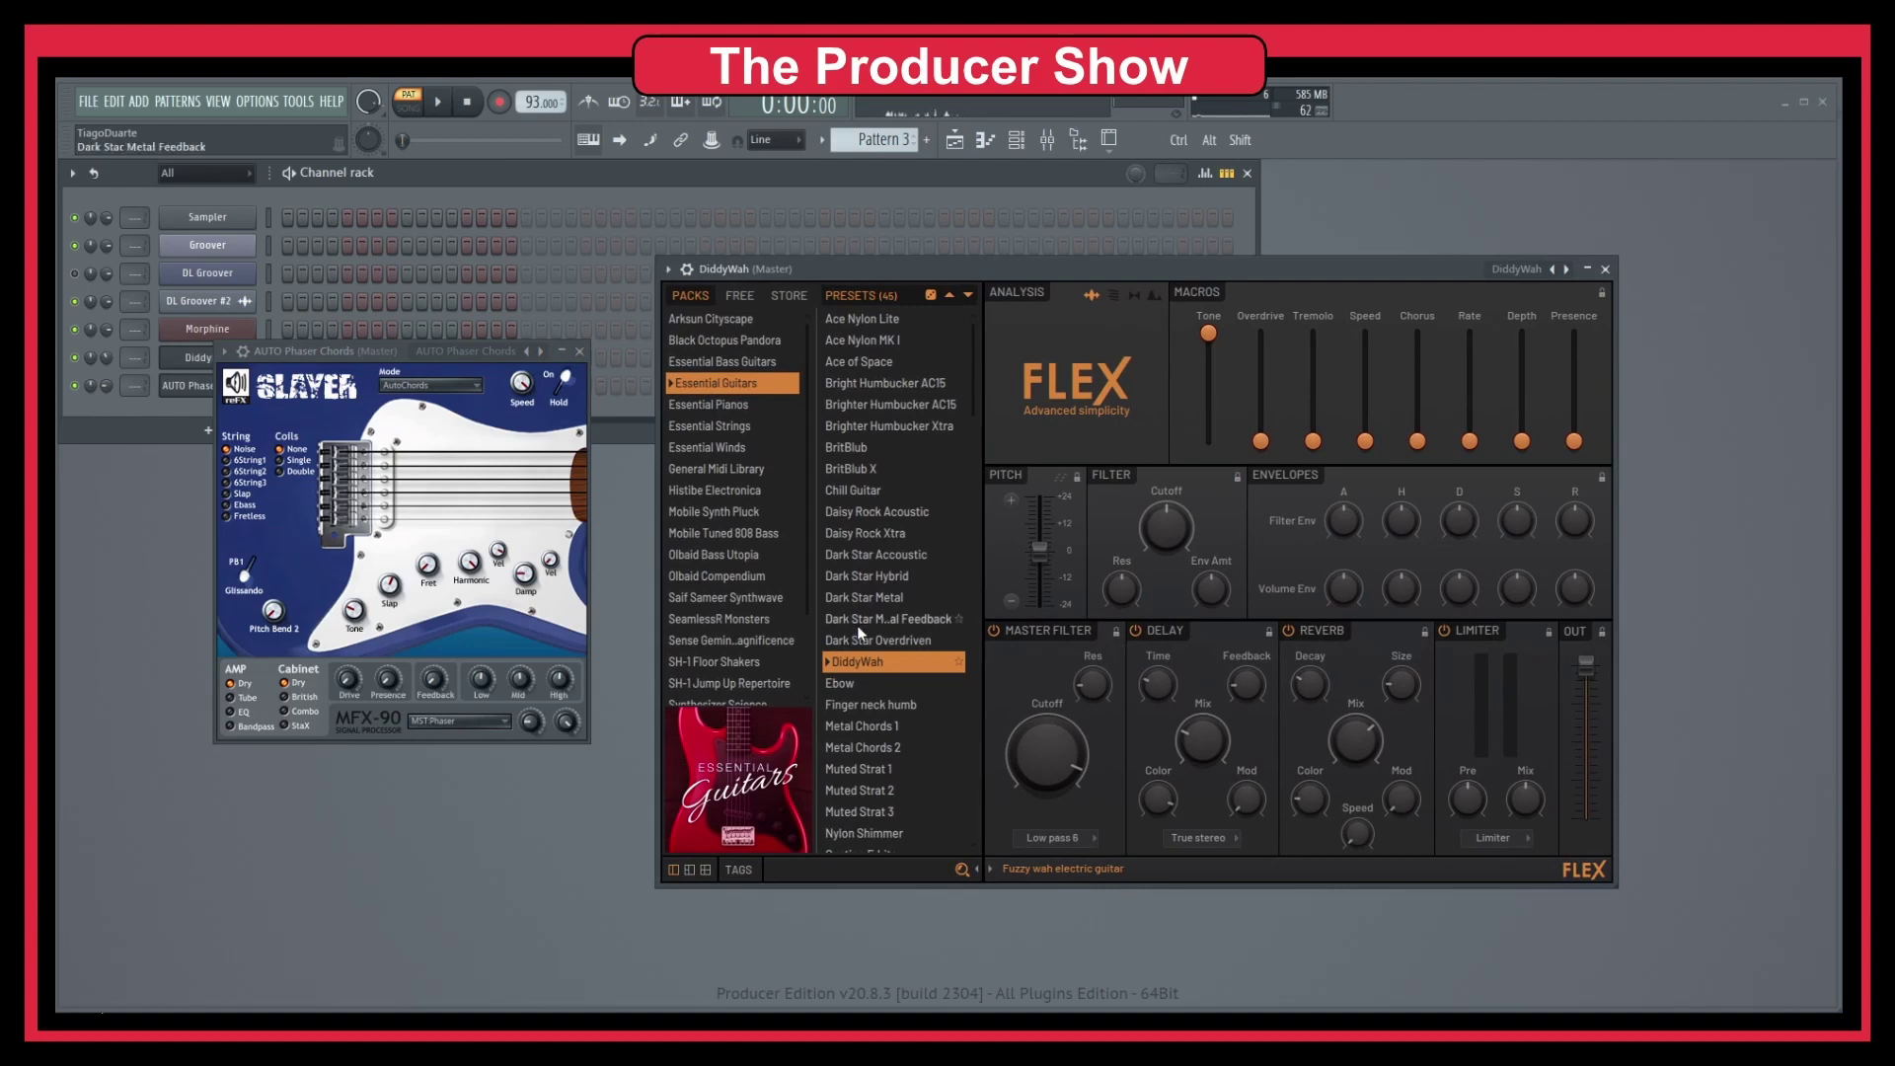
{"action": "scroll", "coordinate": [884, 683], "scroll_direction": "down", "scroll_amount": 3}
{"action": "scroll", "coordinate": [886, 675], "scroll_direction": "down", "scroll_amount": 1}
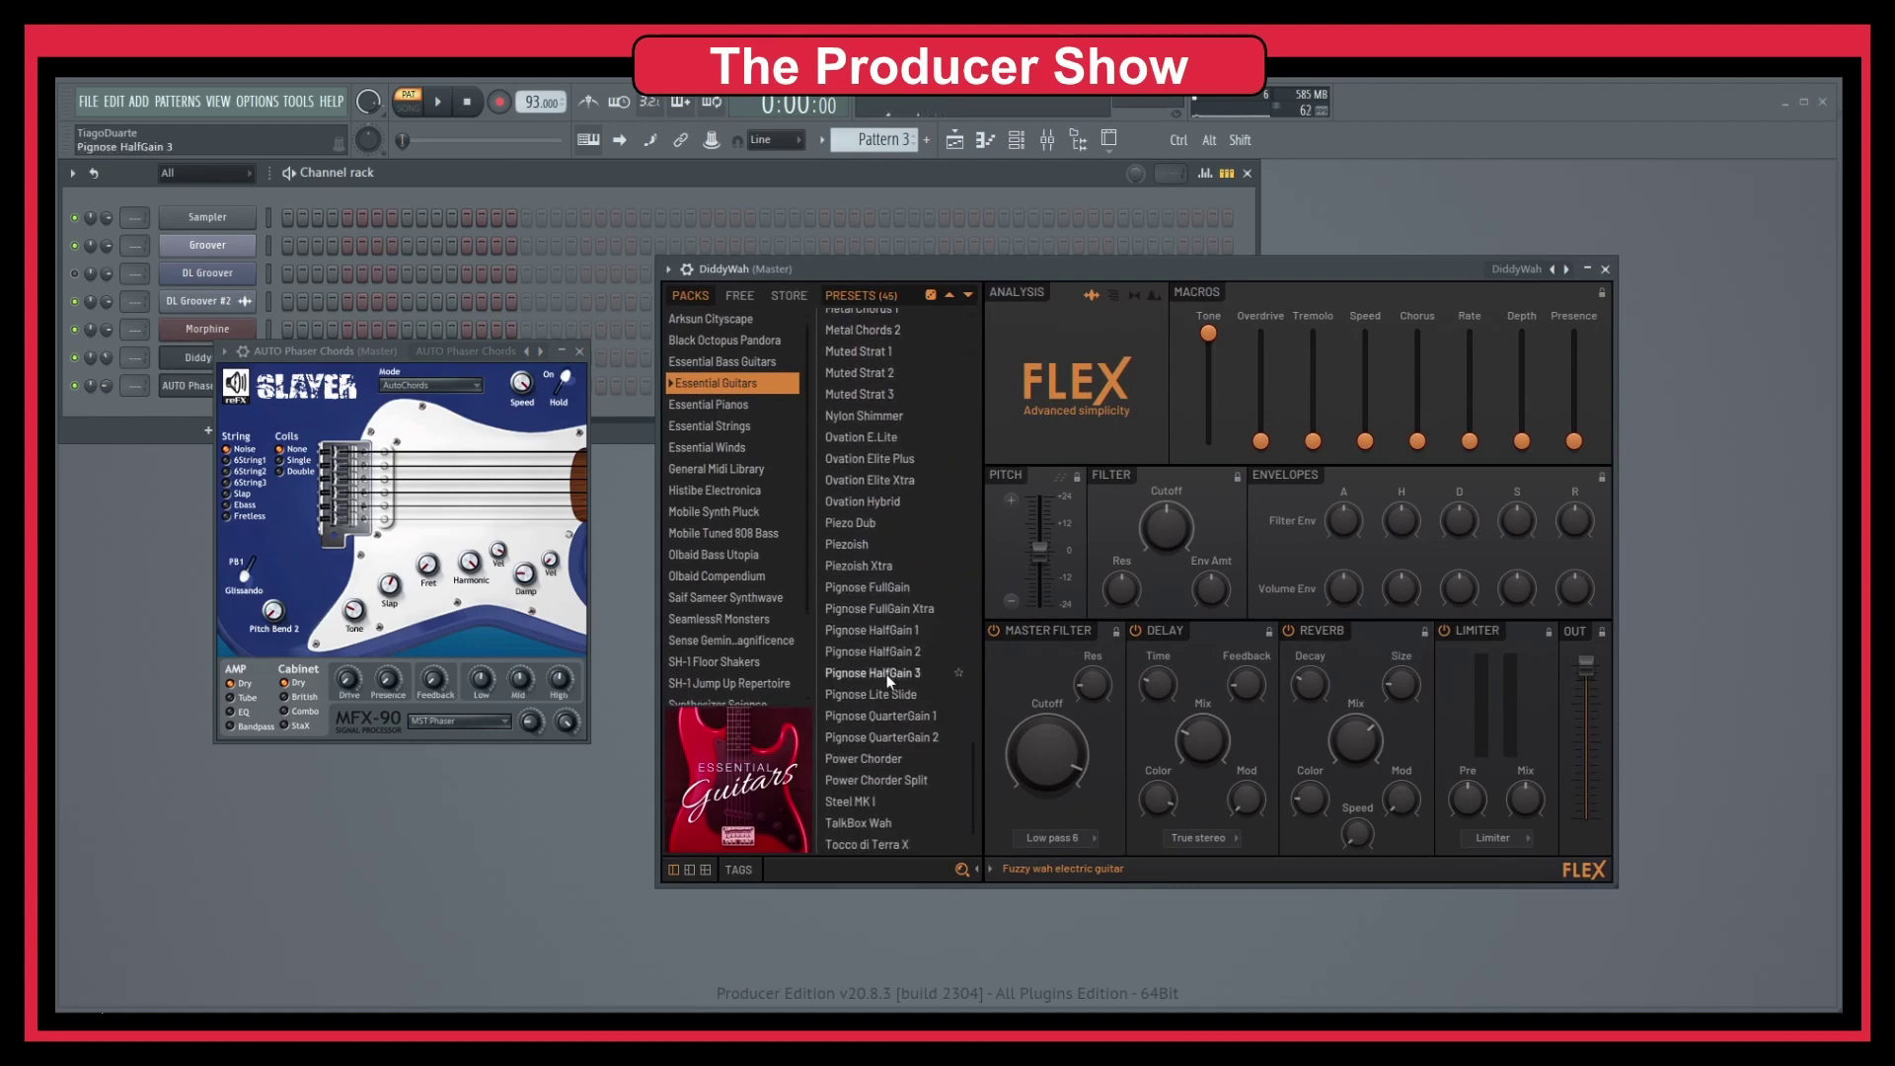
{"action": "scroll", "coordinate": [887, 673], "scroll_direction": "up", "scroll_amount": 4}
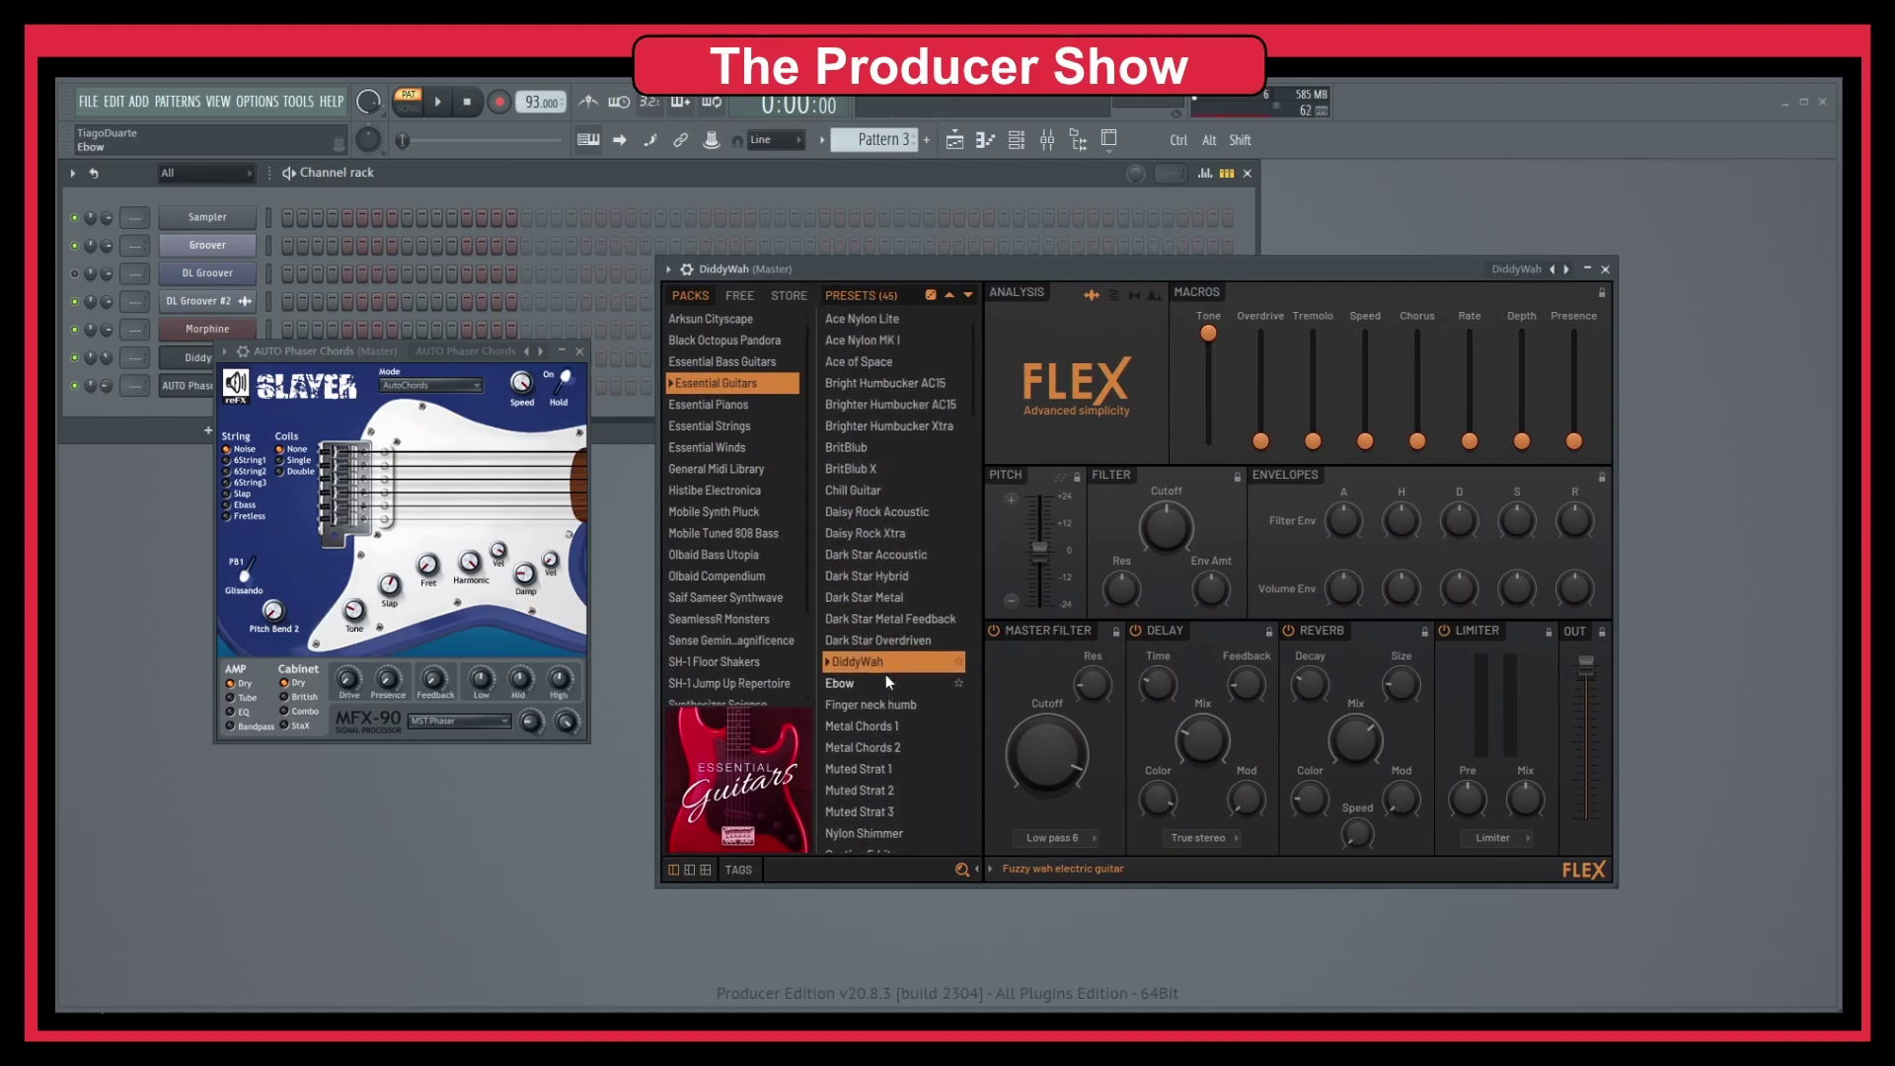
{"action": "left_click", "coordinate": [309, 353]}
{"action": "left_click", "coordinate": [579, 351]}
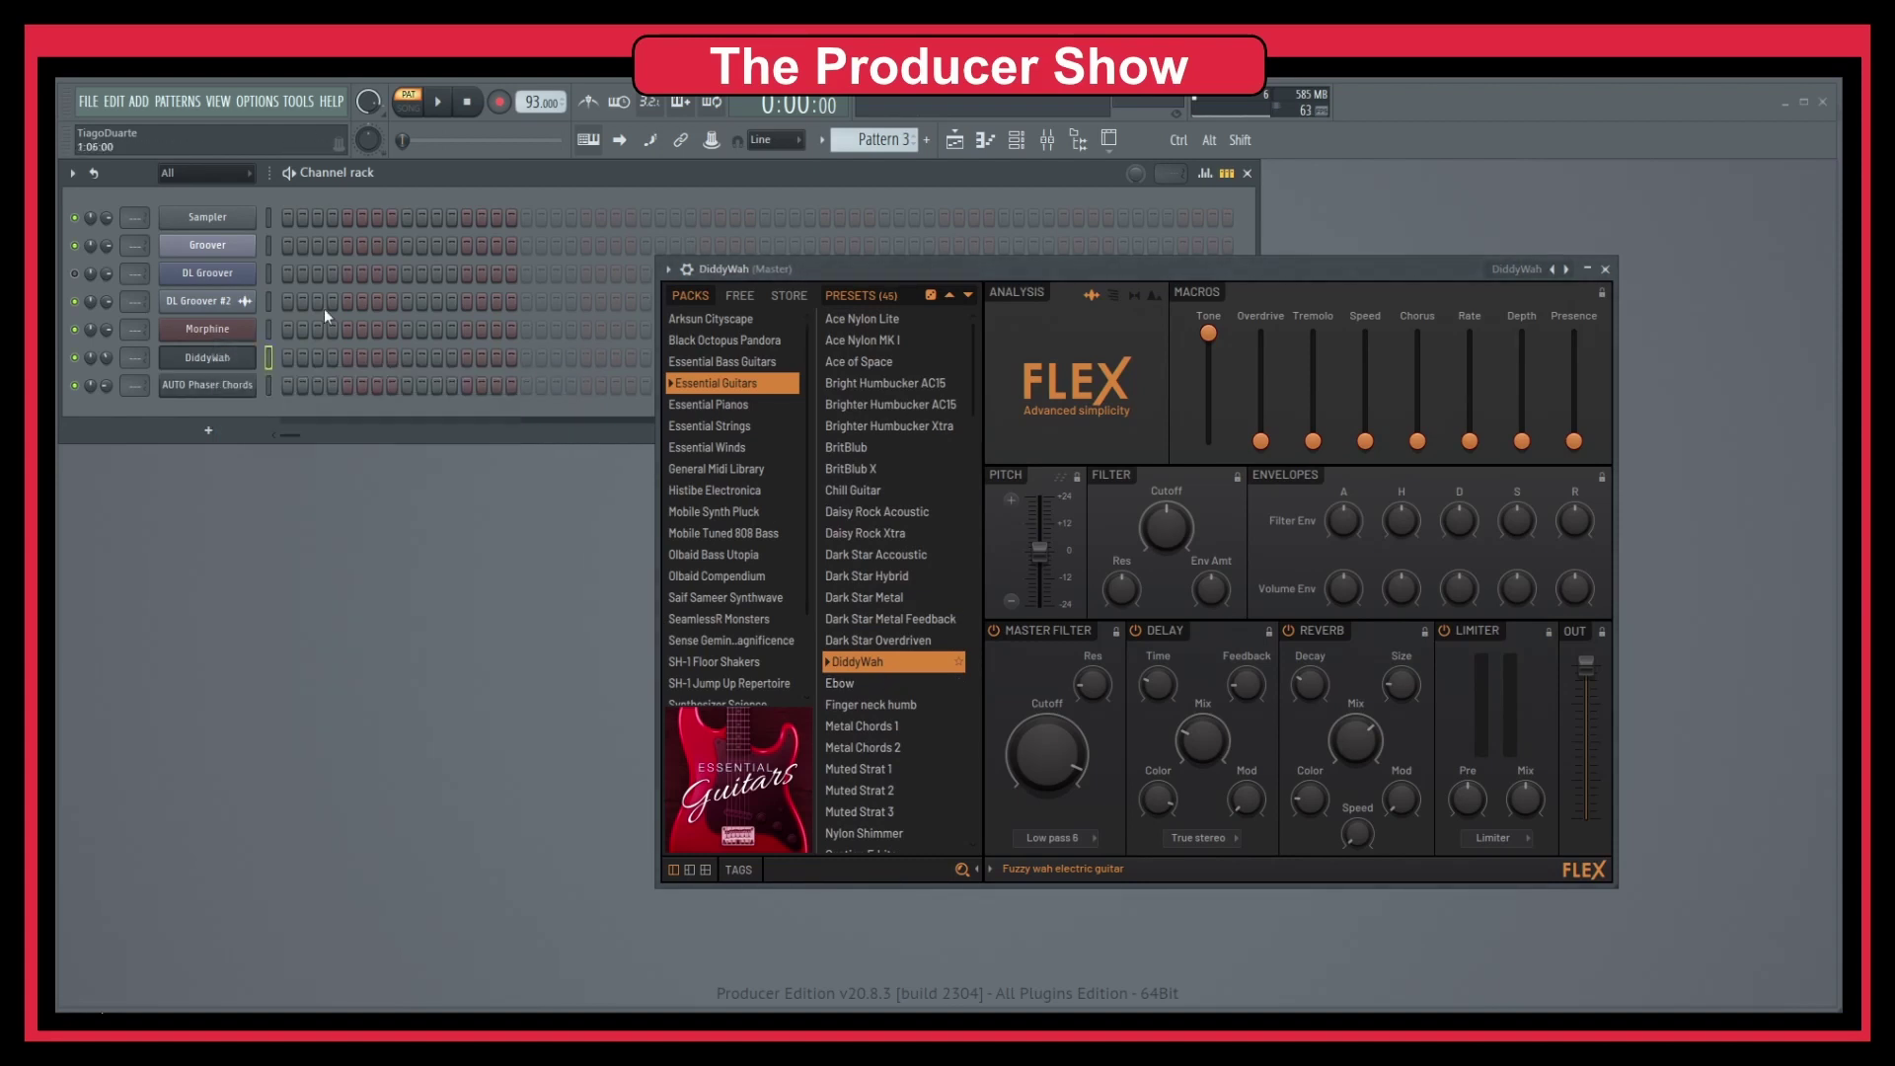
View the plugin categories available for a new channel and the DL Groover channel's Fruity Slicer.
{"action": "left_click", "coordinate": [242, 431]}
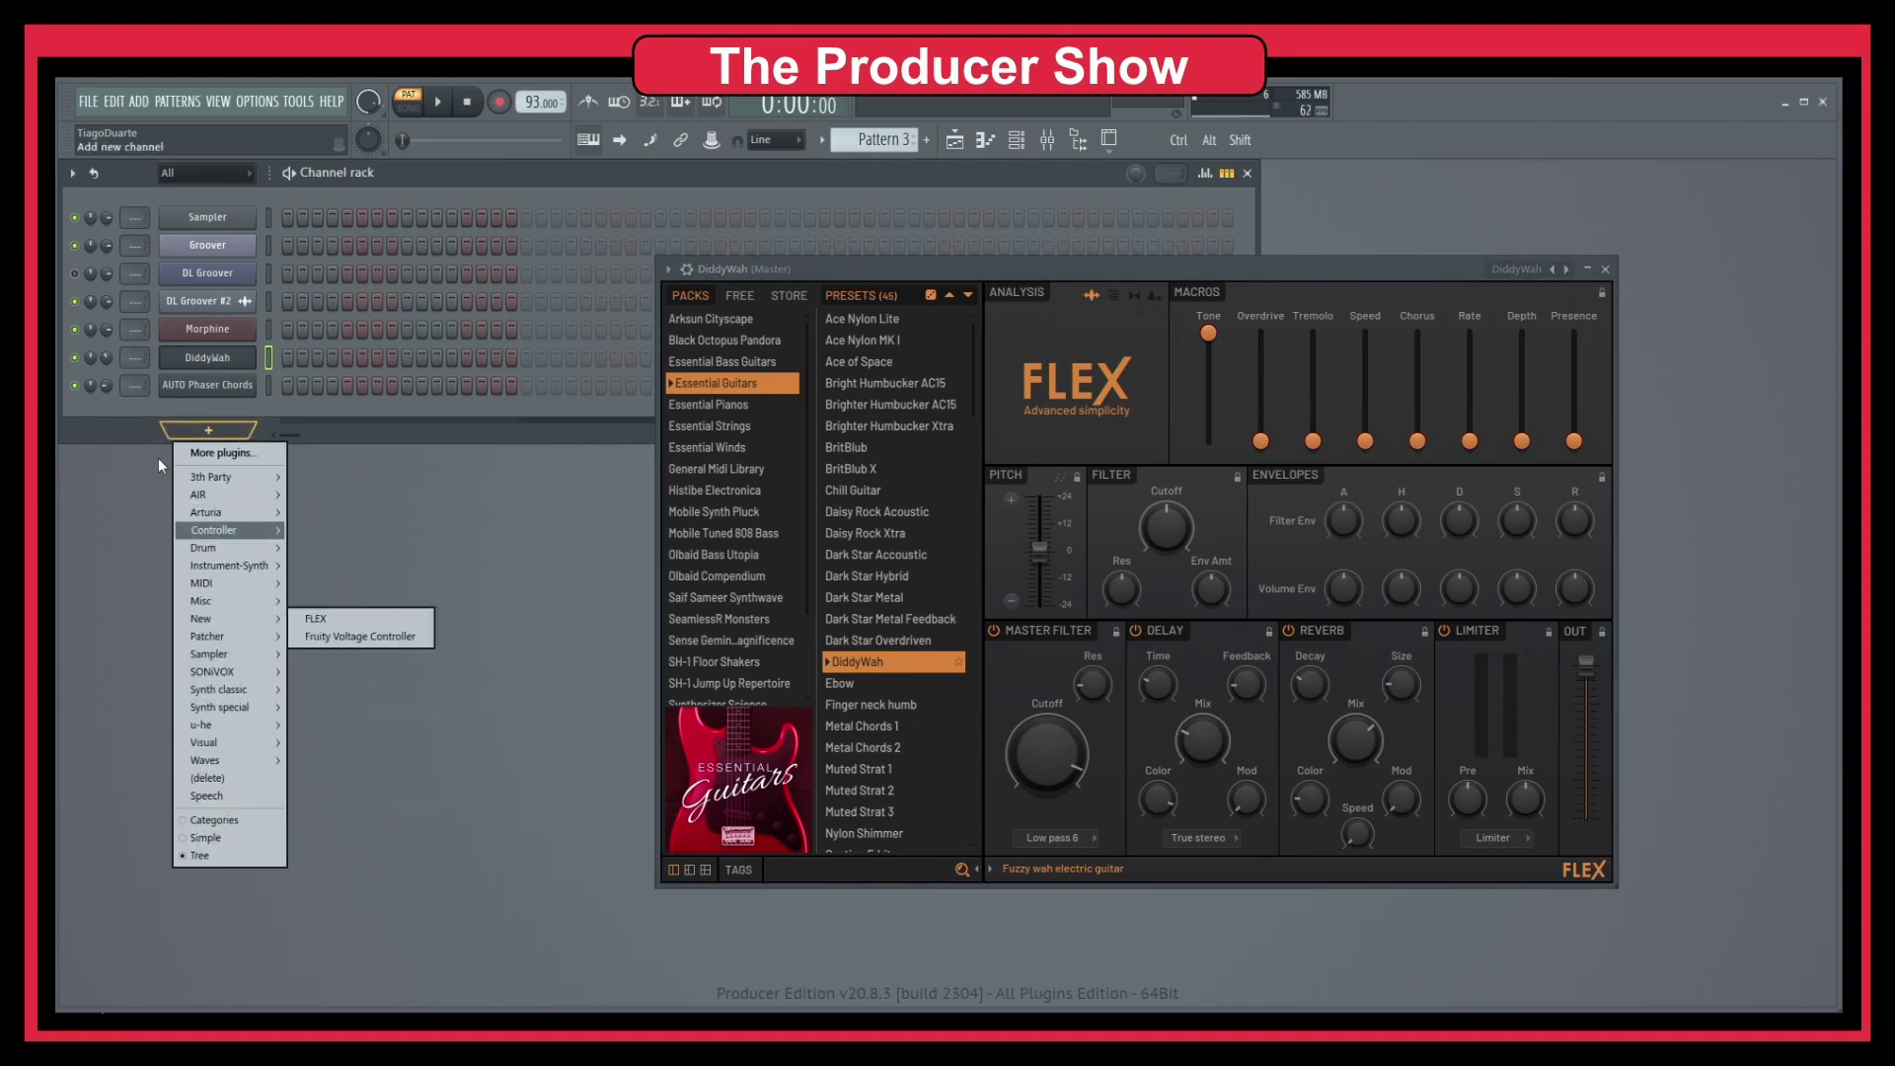
{"action": "left_click", "coordinate": [127, 424]}
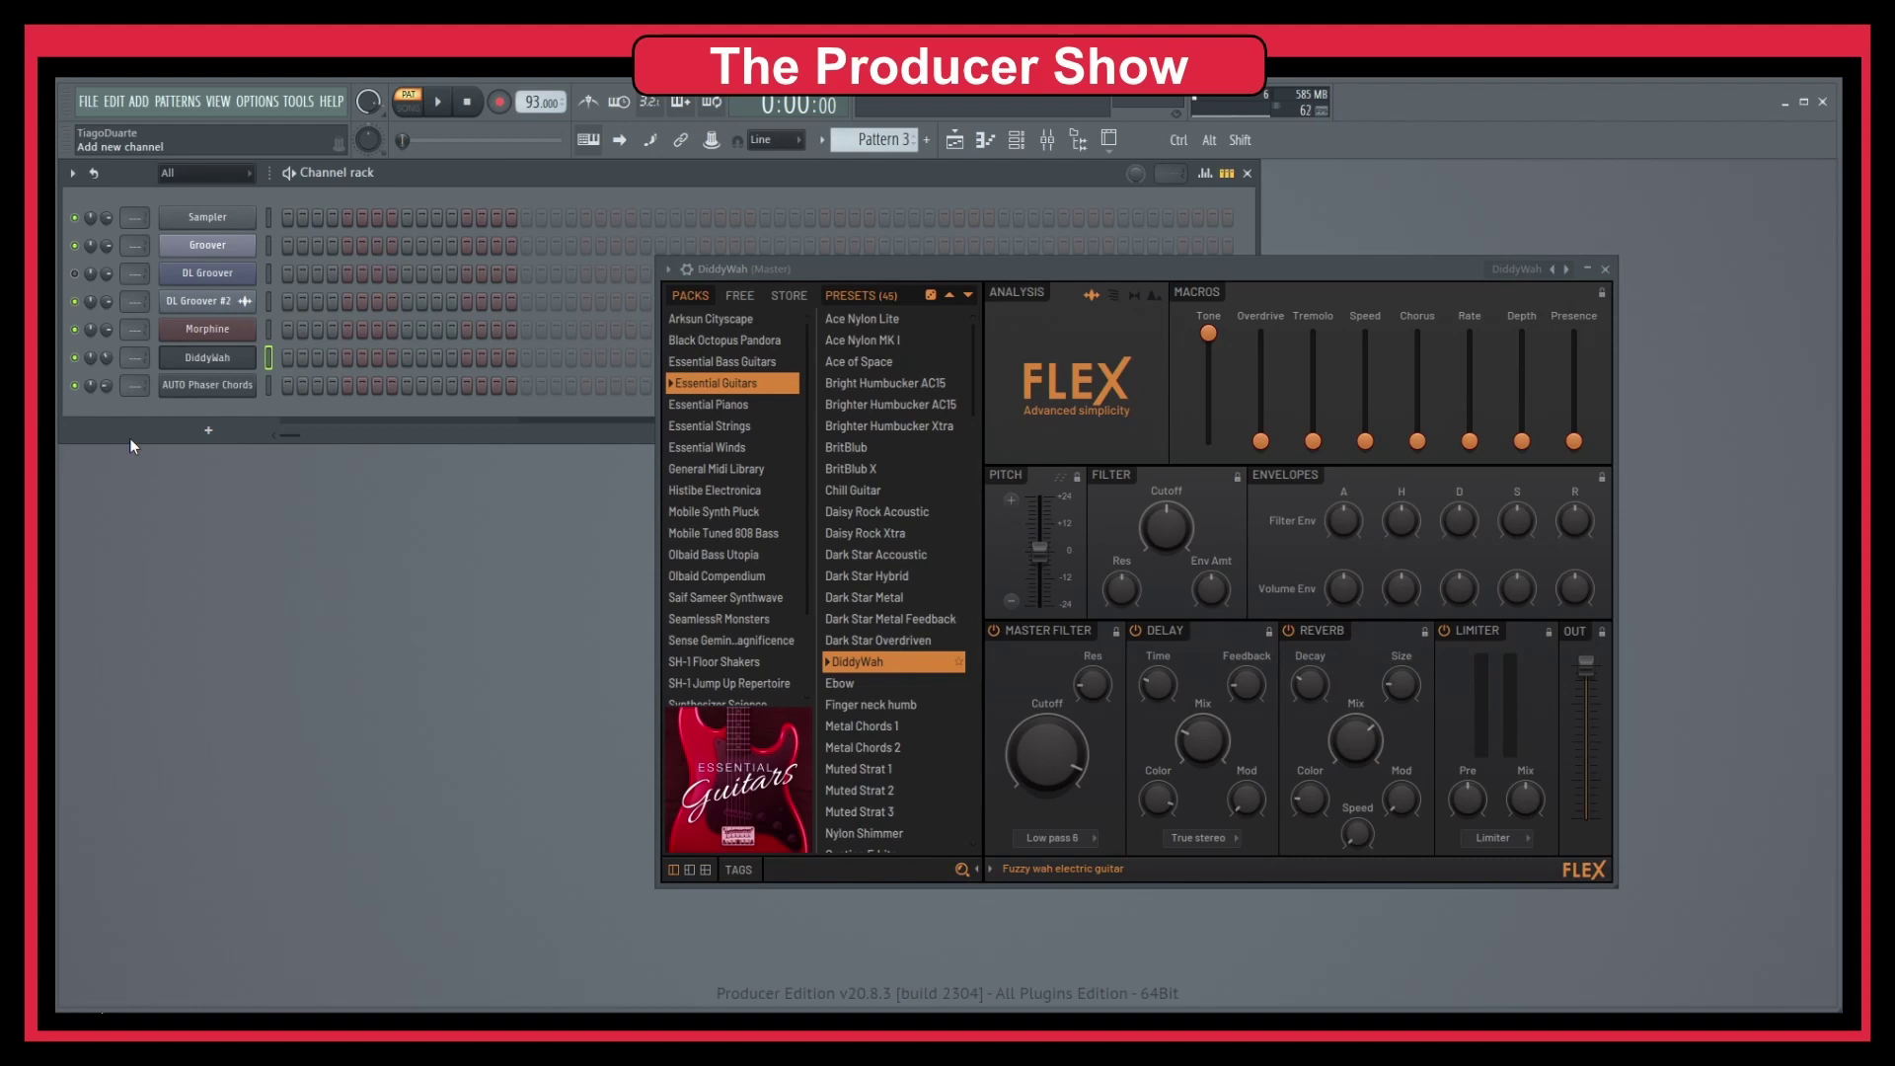
{"action": "left_click", "coordinate": [237, 298]}
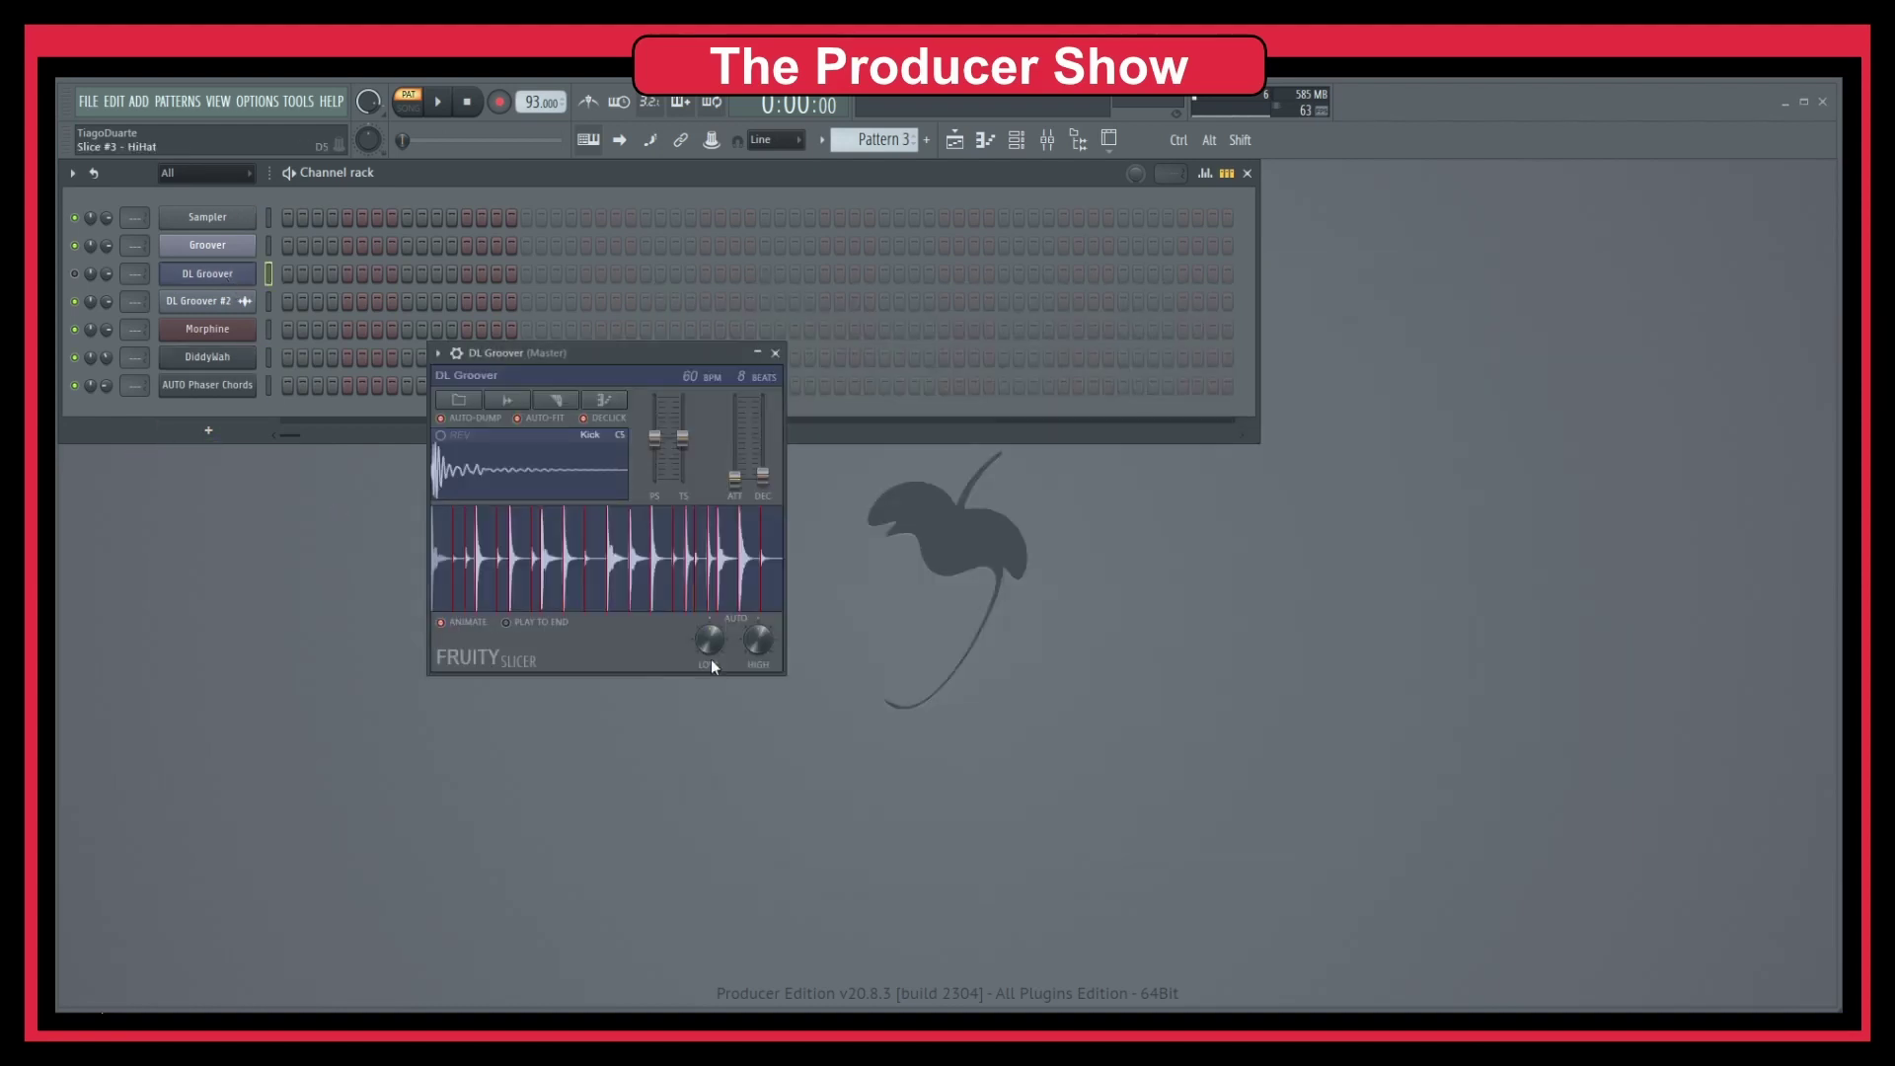
{"action": "left_click", "coordinate": [774, 353]}
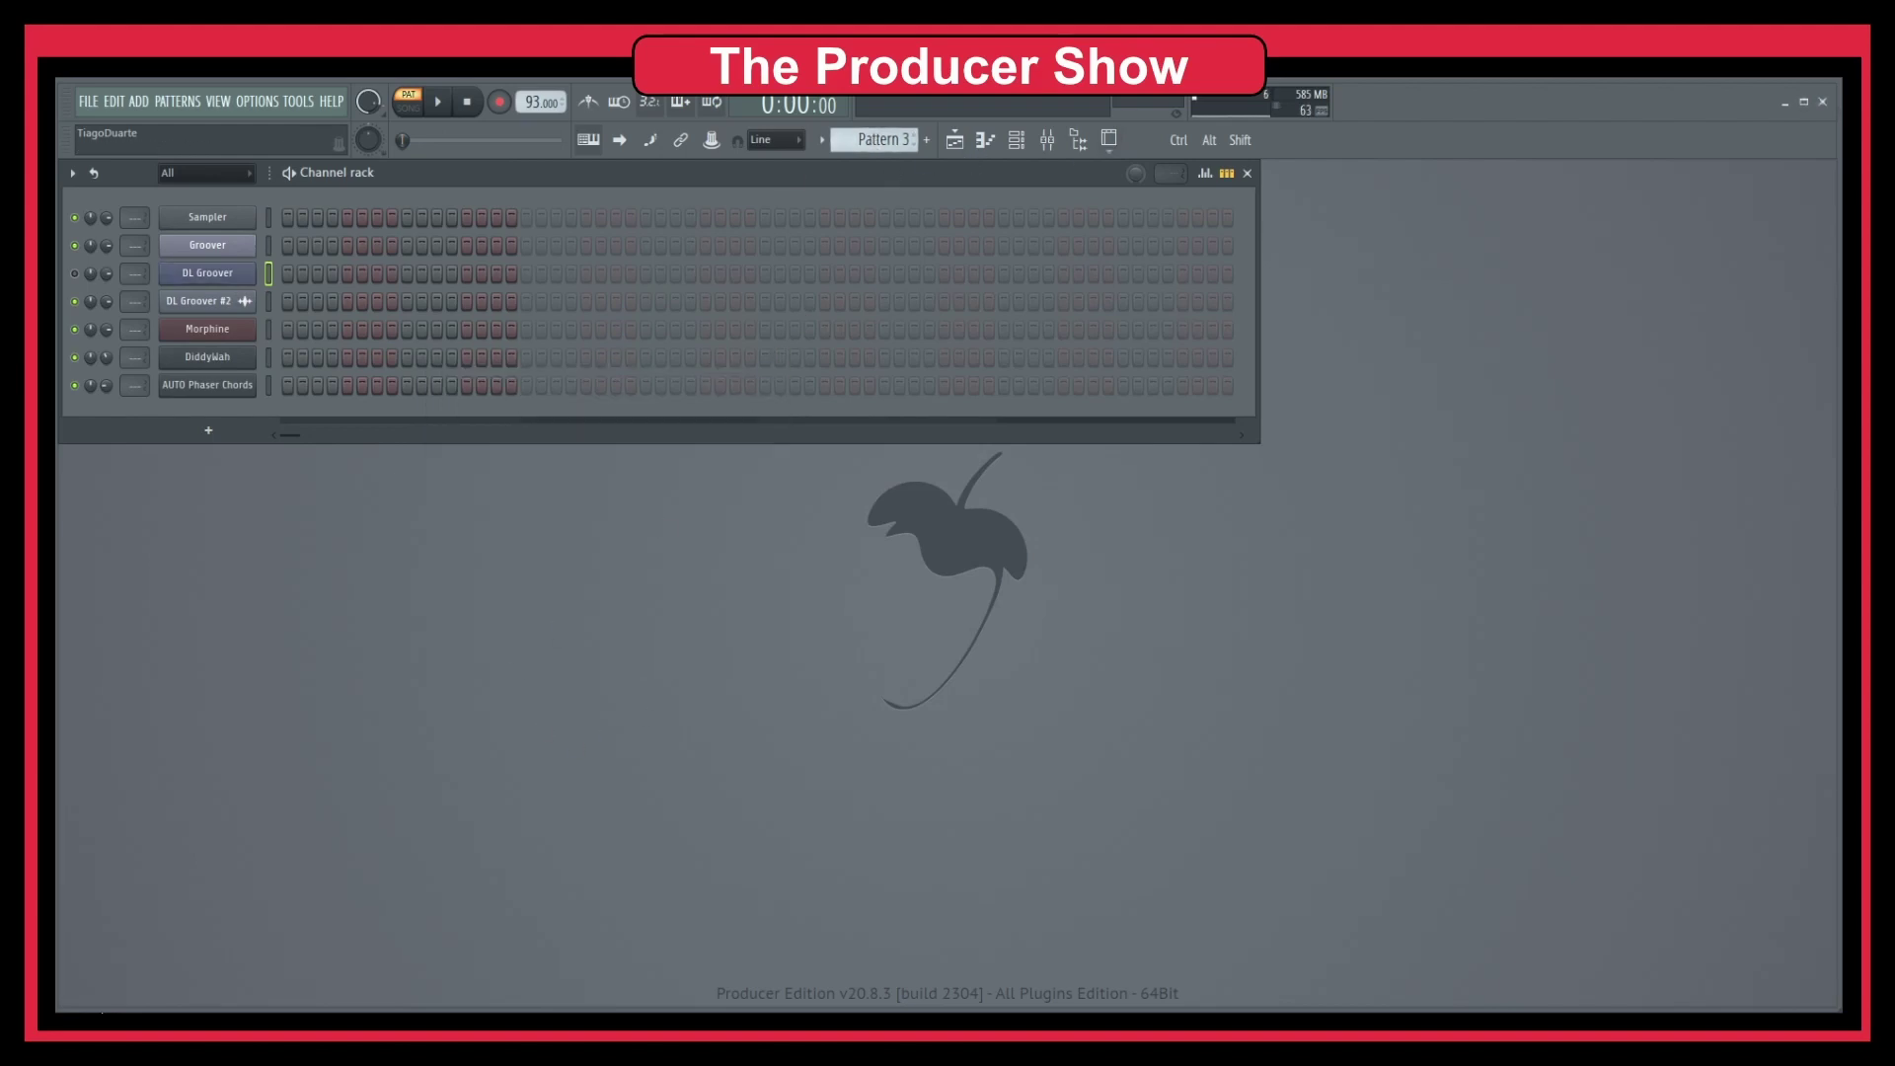